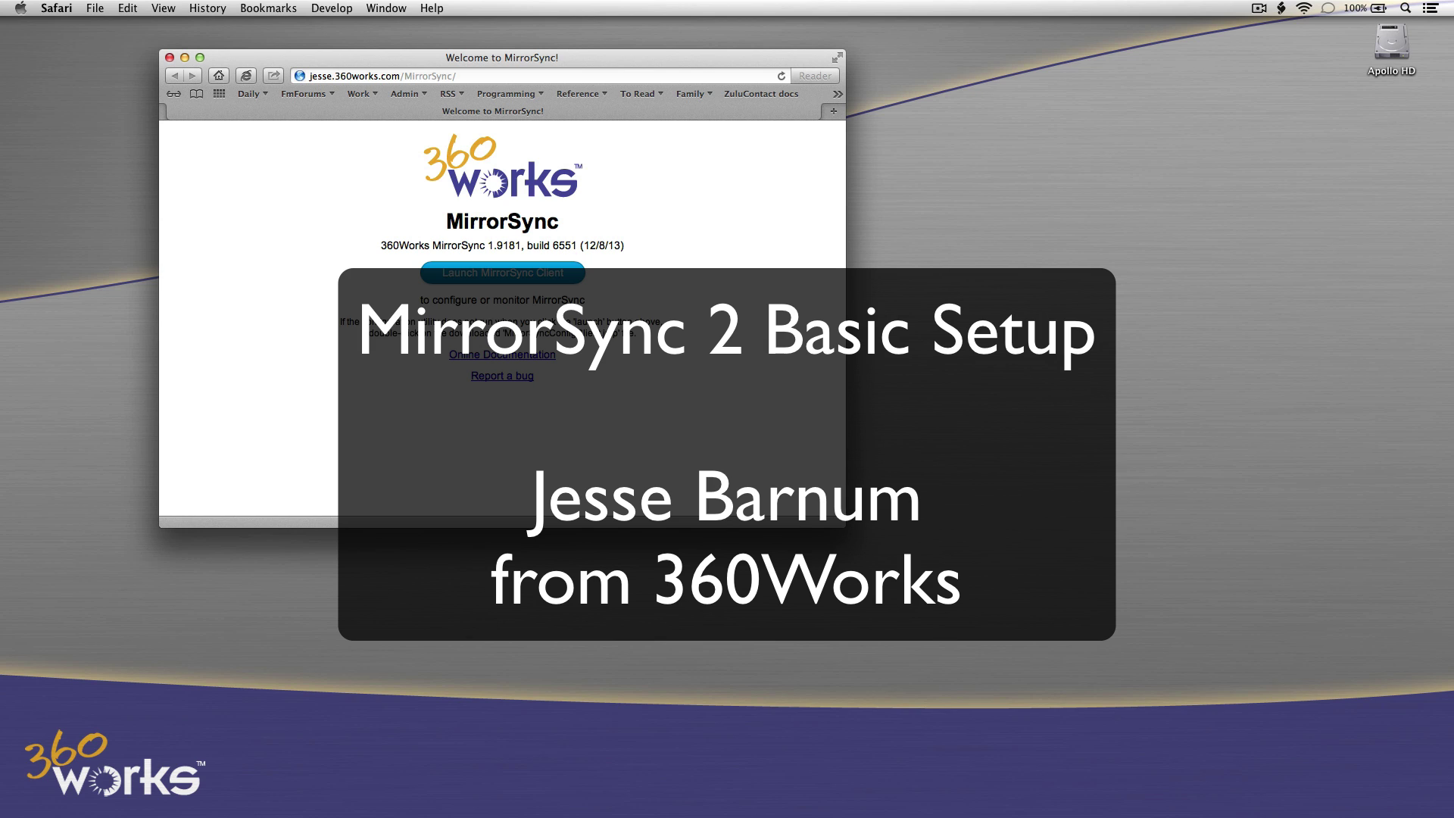
Switch from Safari's MirrorSync welcome page to FileMaker Pro Advanced with Cmd+Tab.
key("super+Tab")
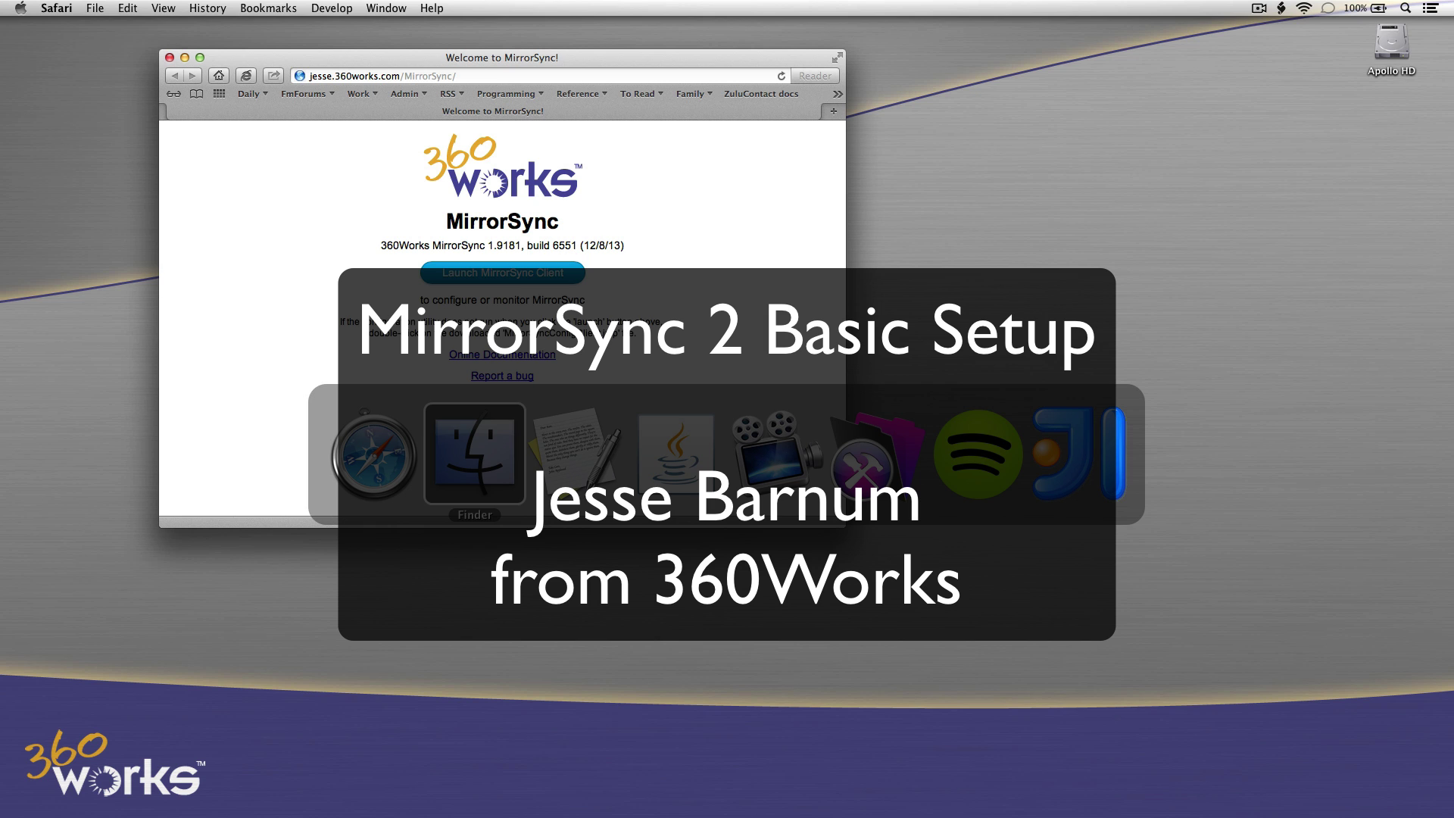
Create a database from the Tasks starter solution, saved as Tasks.fmp12 on the Desktop.
left_click(879, 455)
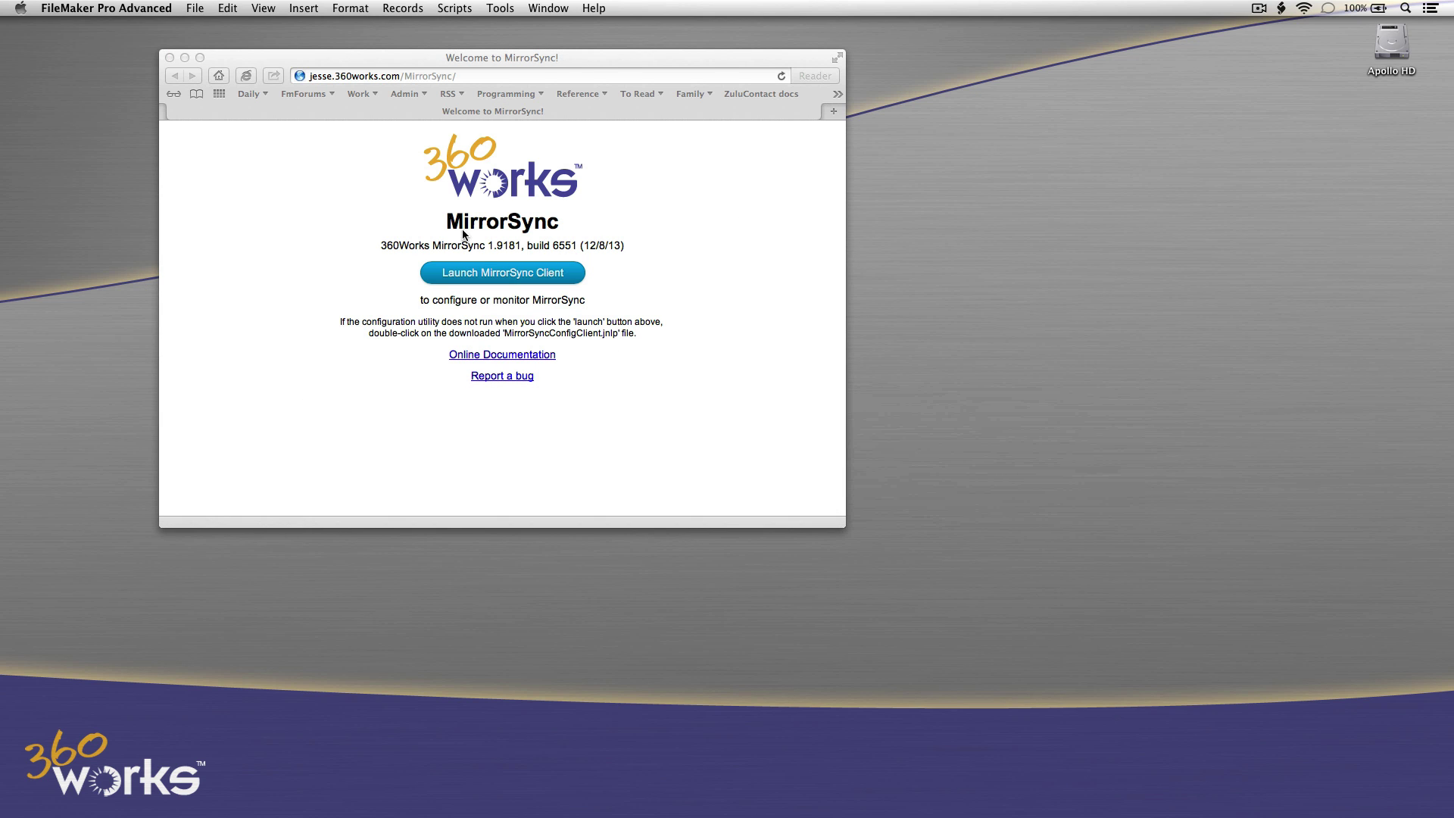
left_click(196, 9)
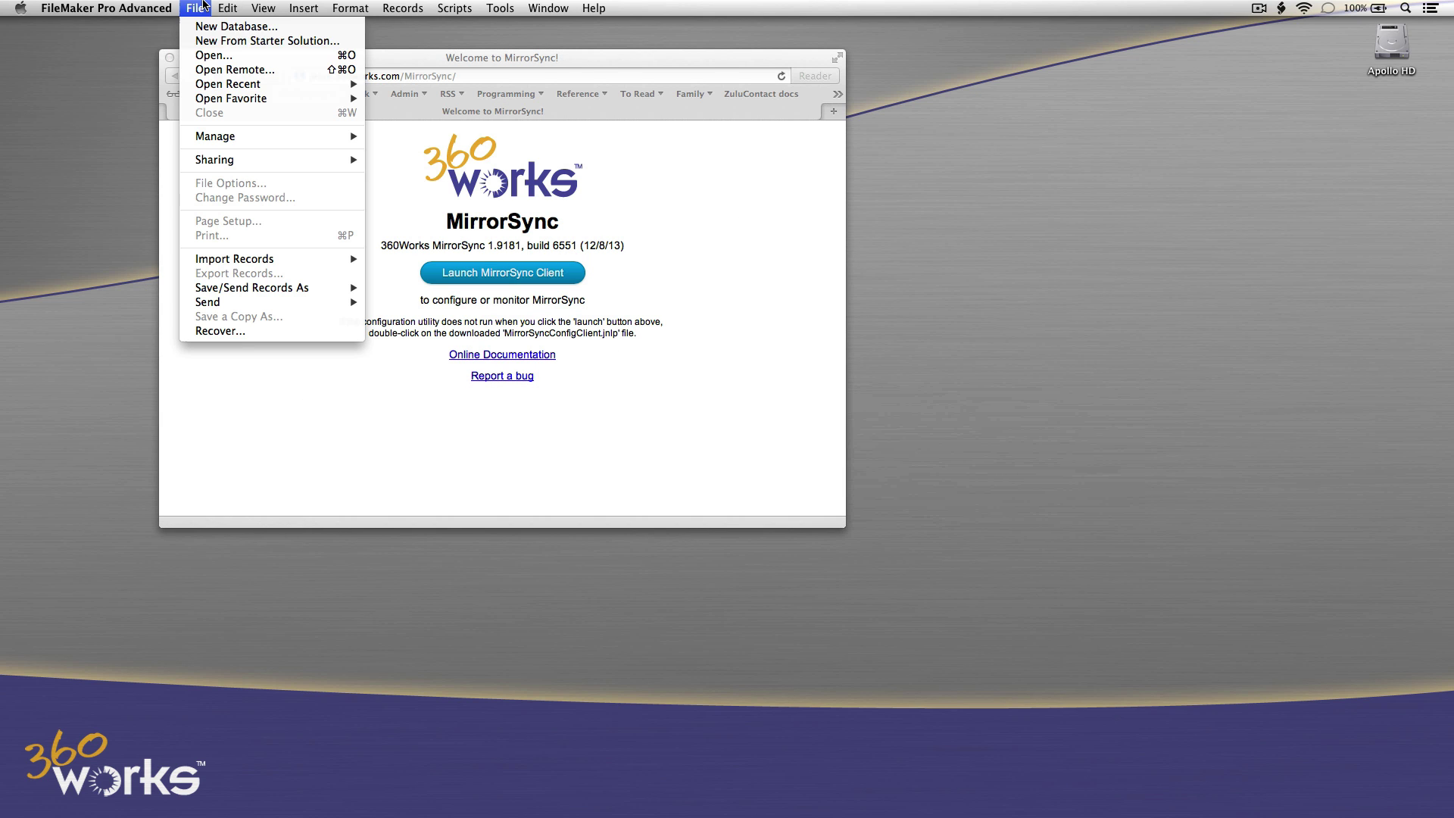
left_click(203, 41)
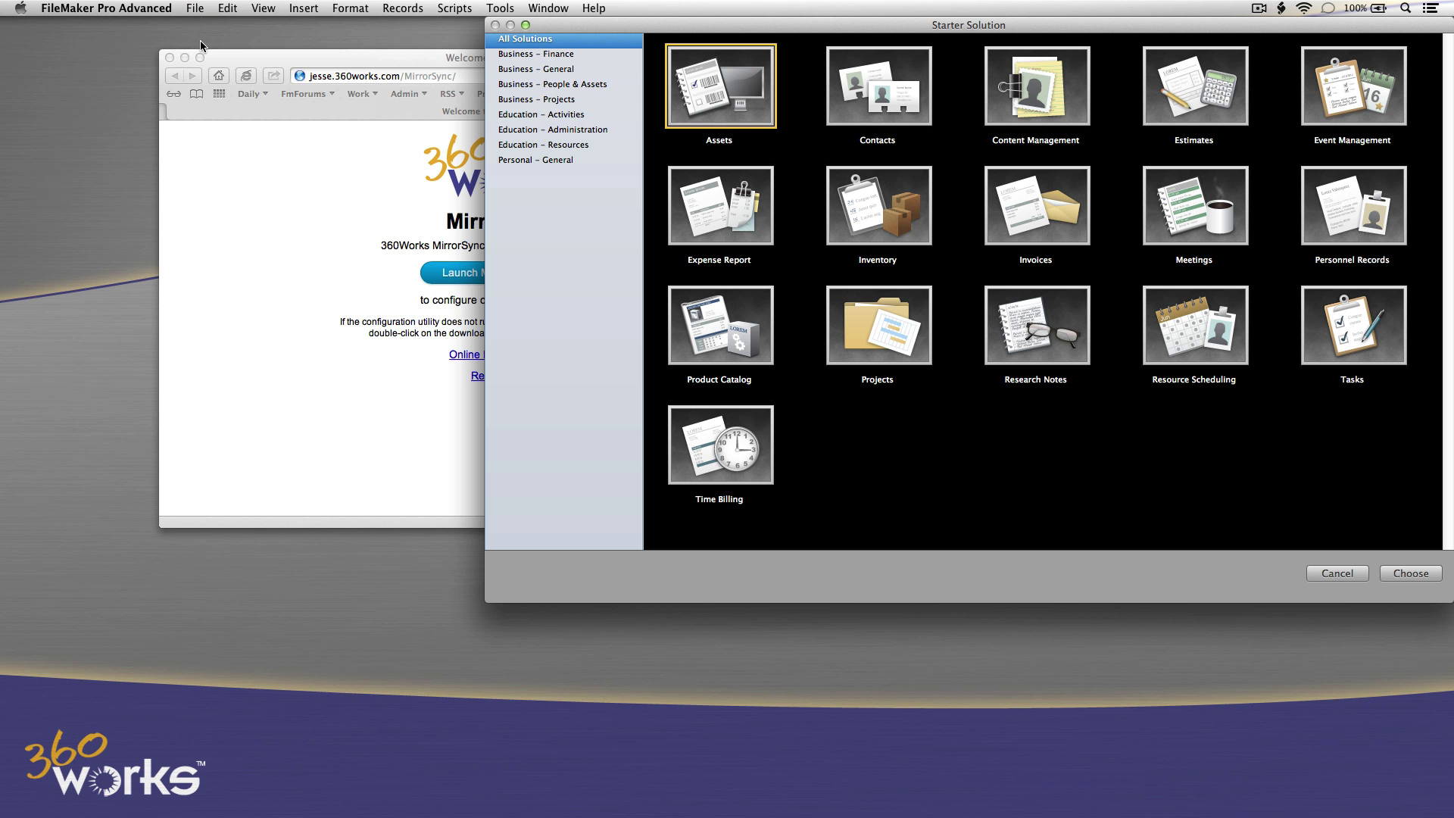
left_click(1320, 356)
left_click(1402, 573)
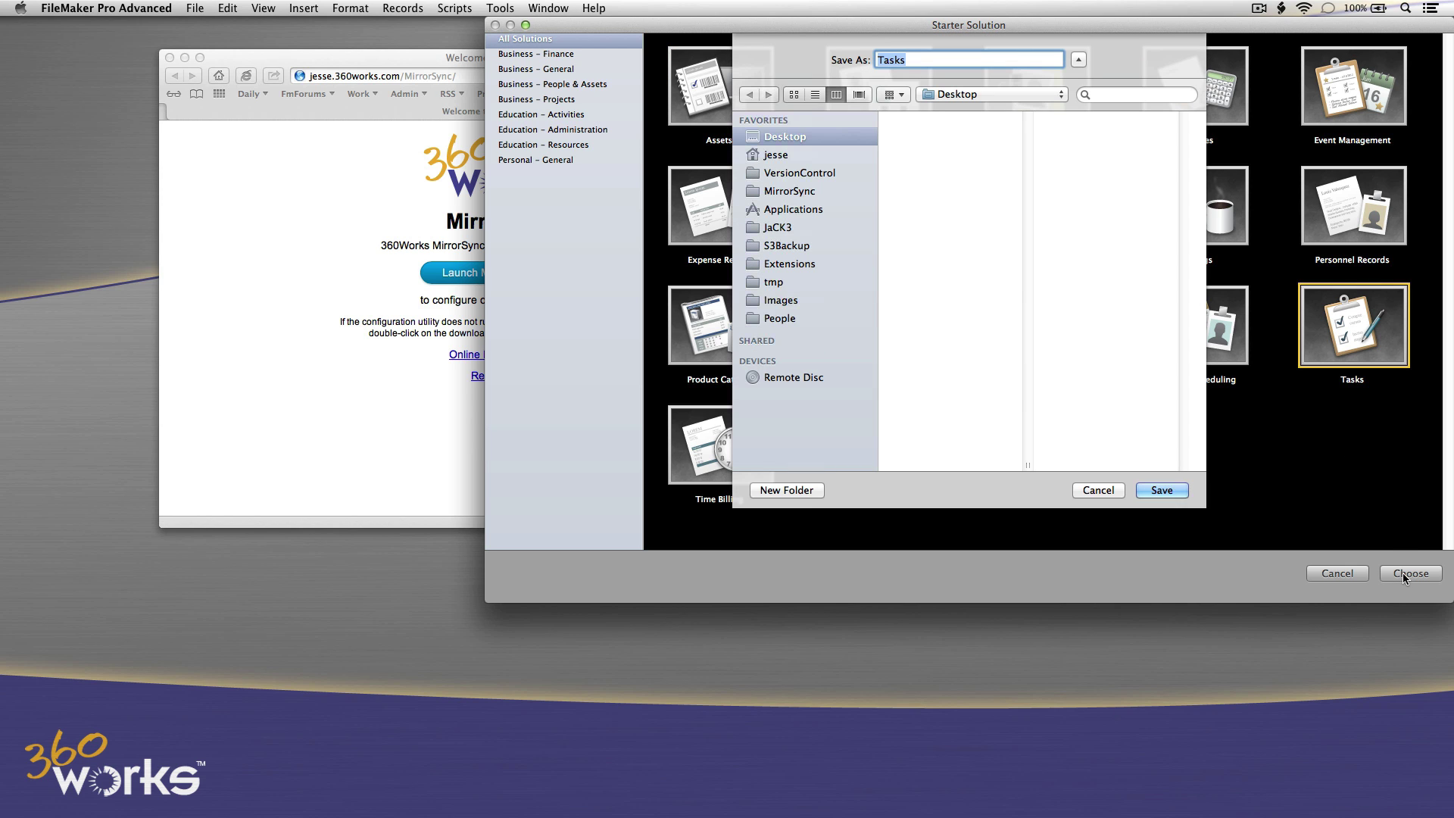
left_click(1162, 491)
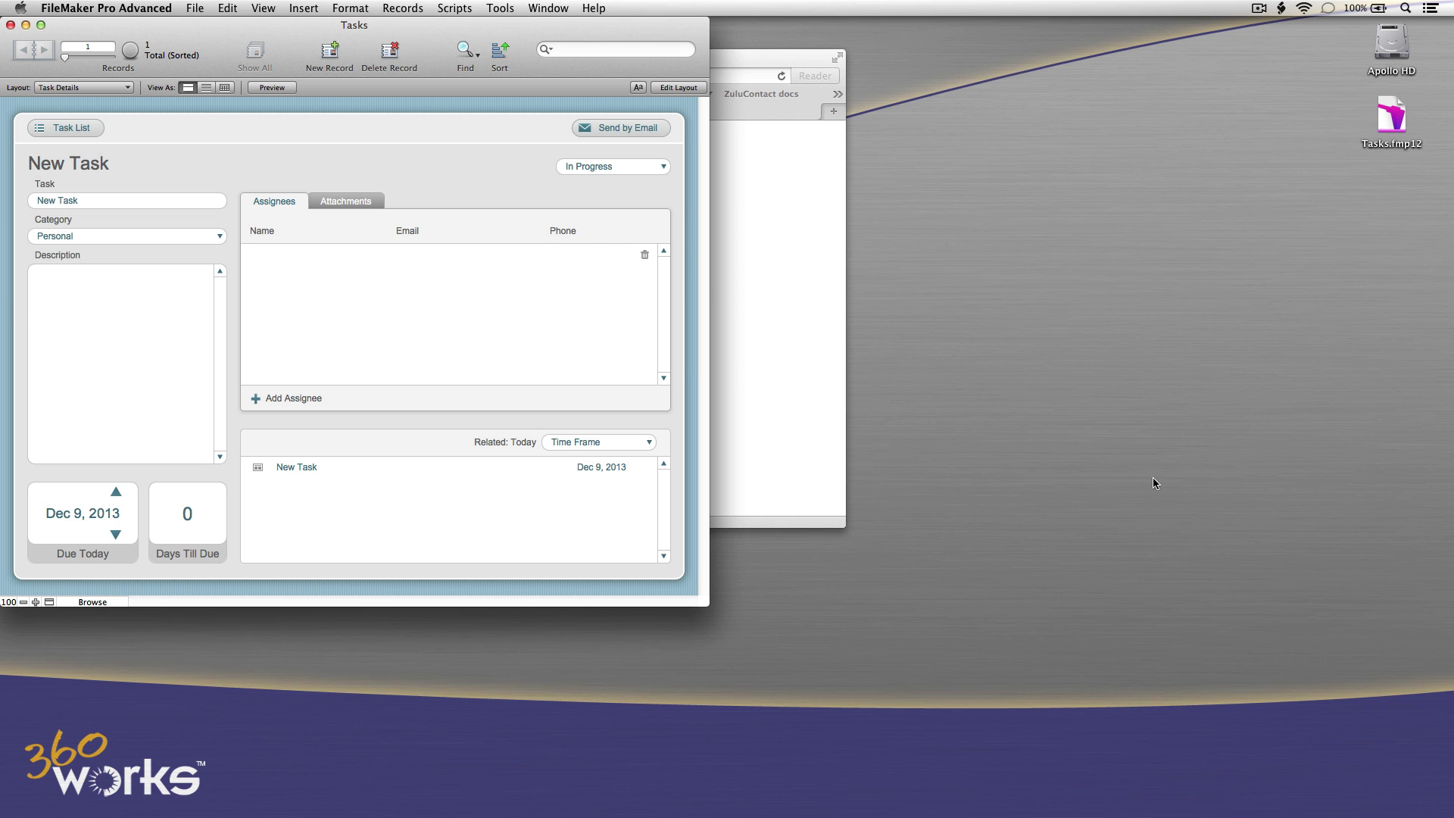
Close the local Tasks file and start a server upload targeting the MirrorSync folder.
left_click(10, 25)
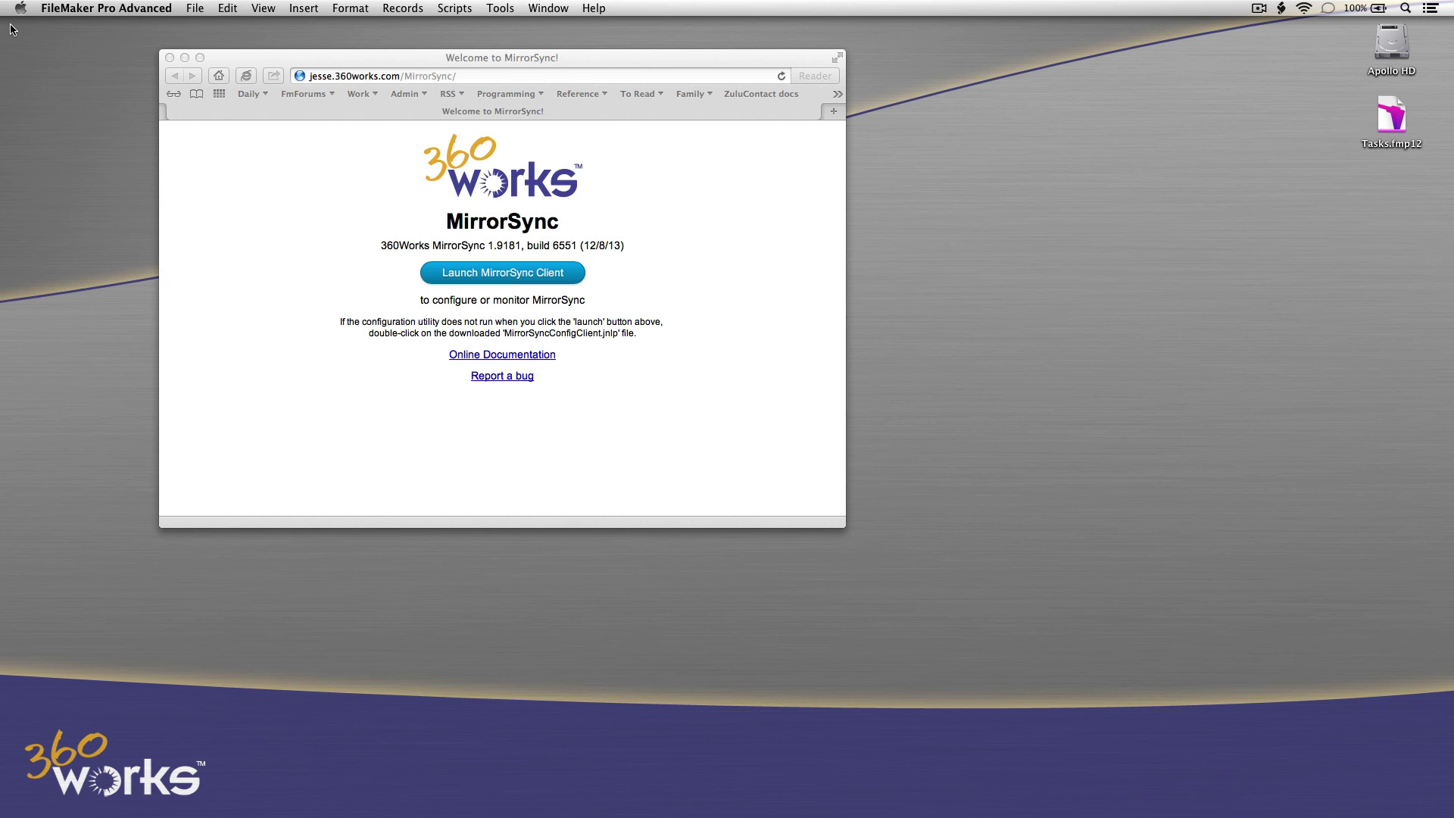
key("super+Tab")
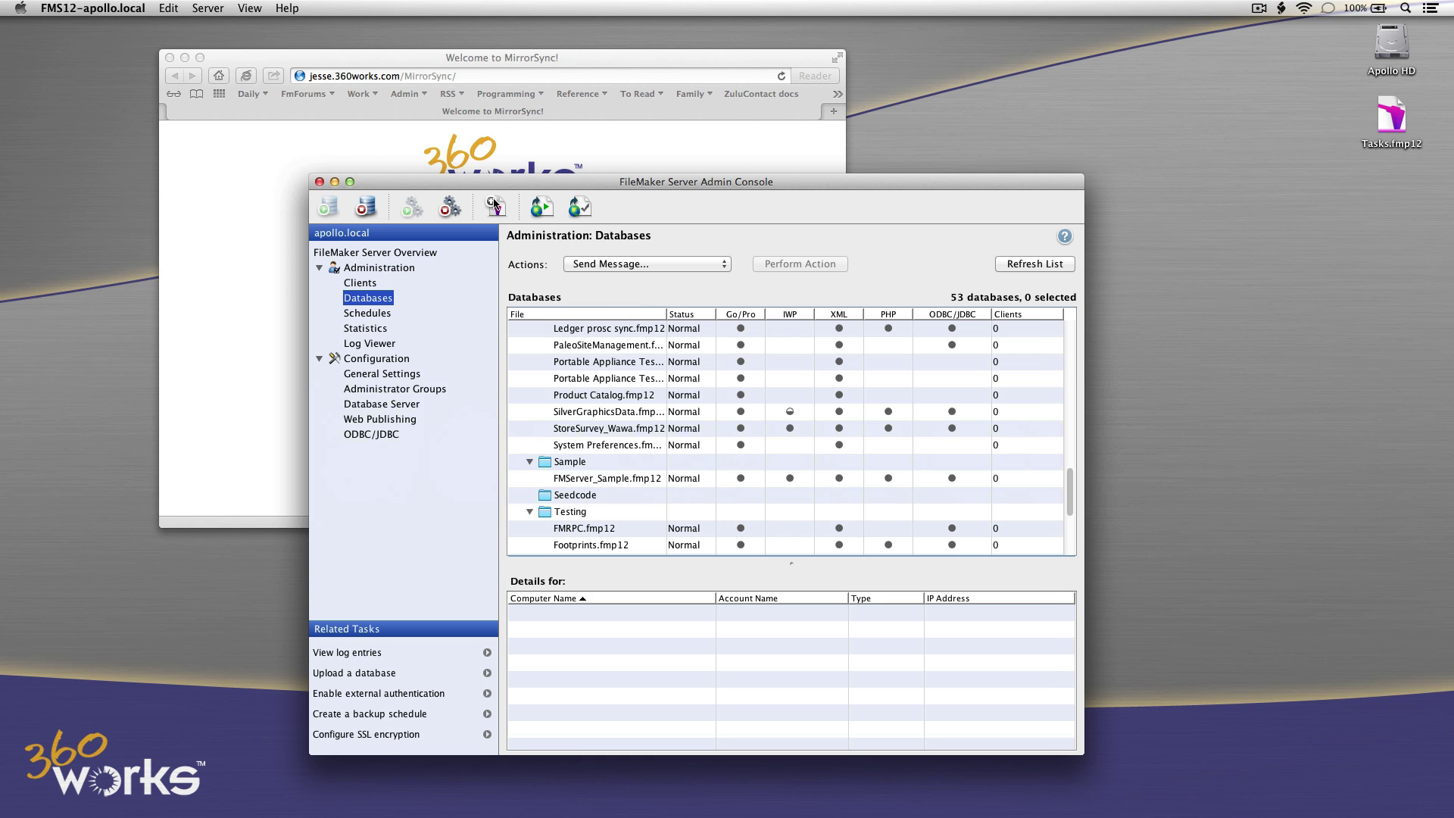
left_click(495, 204)
scroll(771, 509, "down", 10)
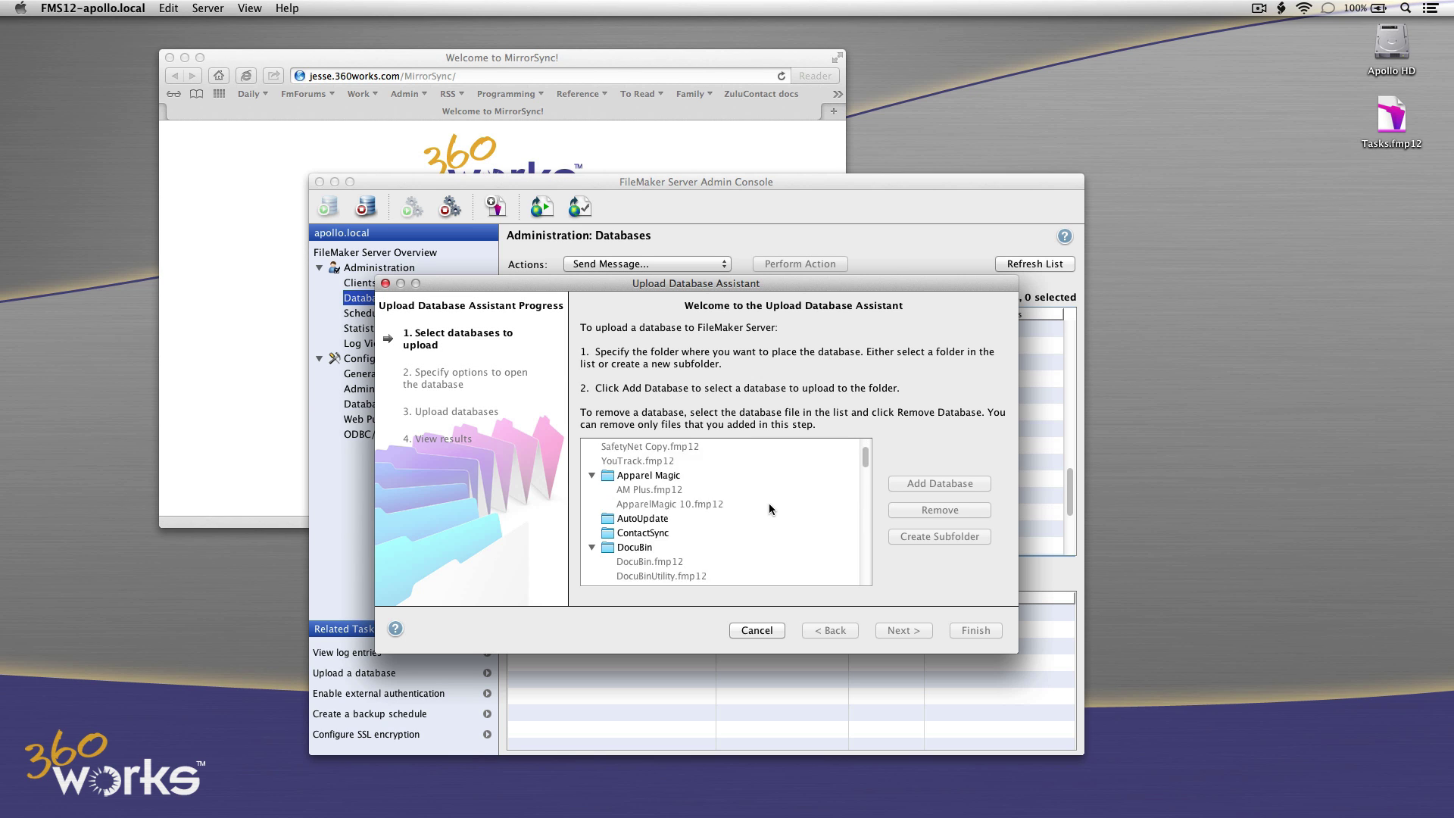
scroll(771, 509, "down", 3)
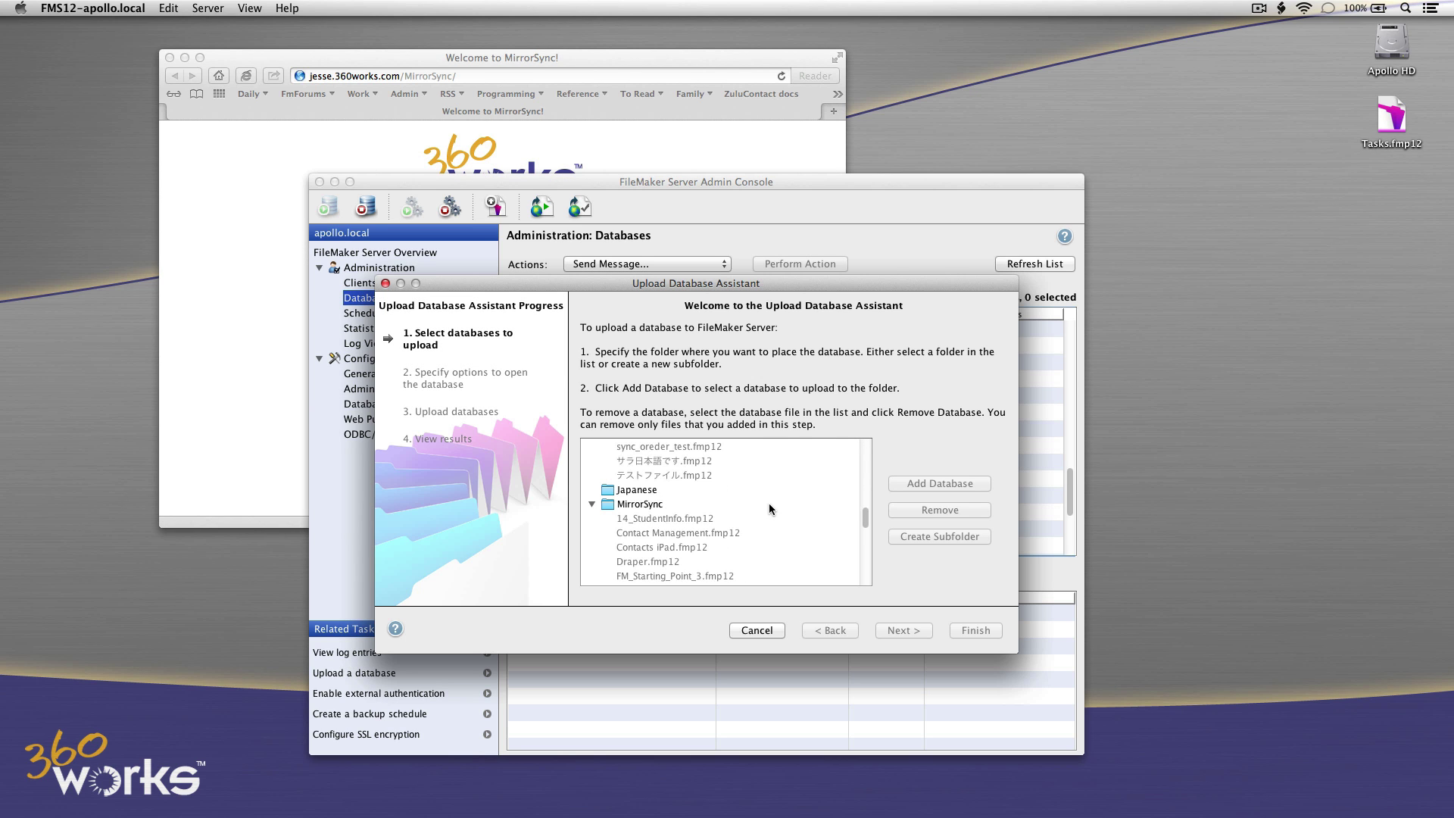
left_click(657, 504)
Add Desktop/Tasks.fmp12 and run the upload wizard through to Finish.
left_click(920, 485)
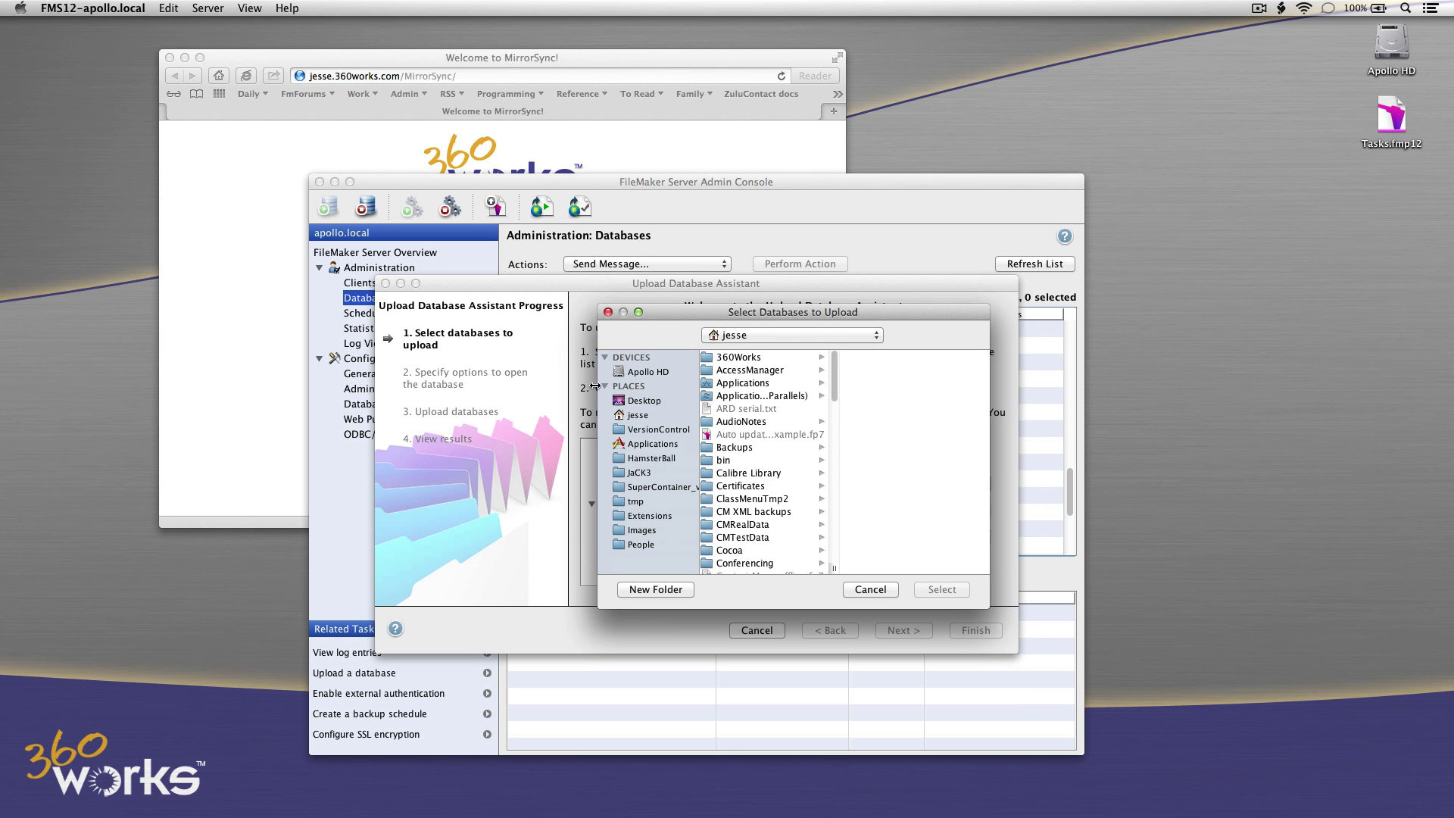
left_click(649, 401)
left_click(740, 357)
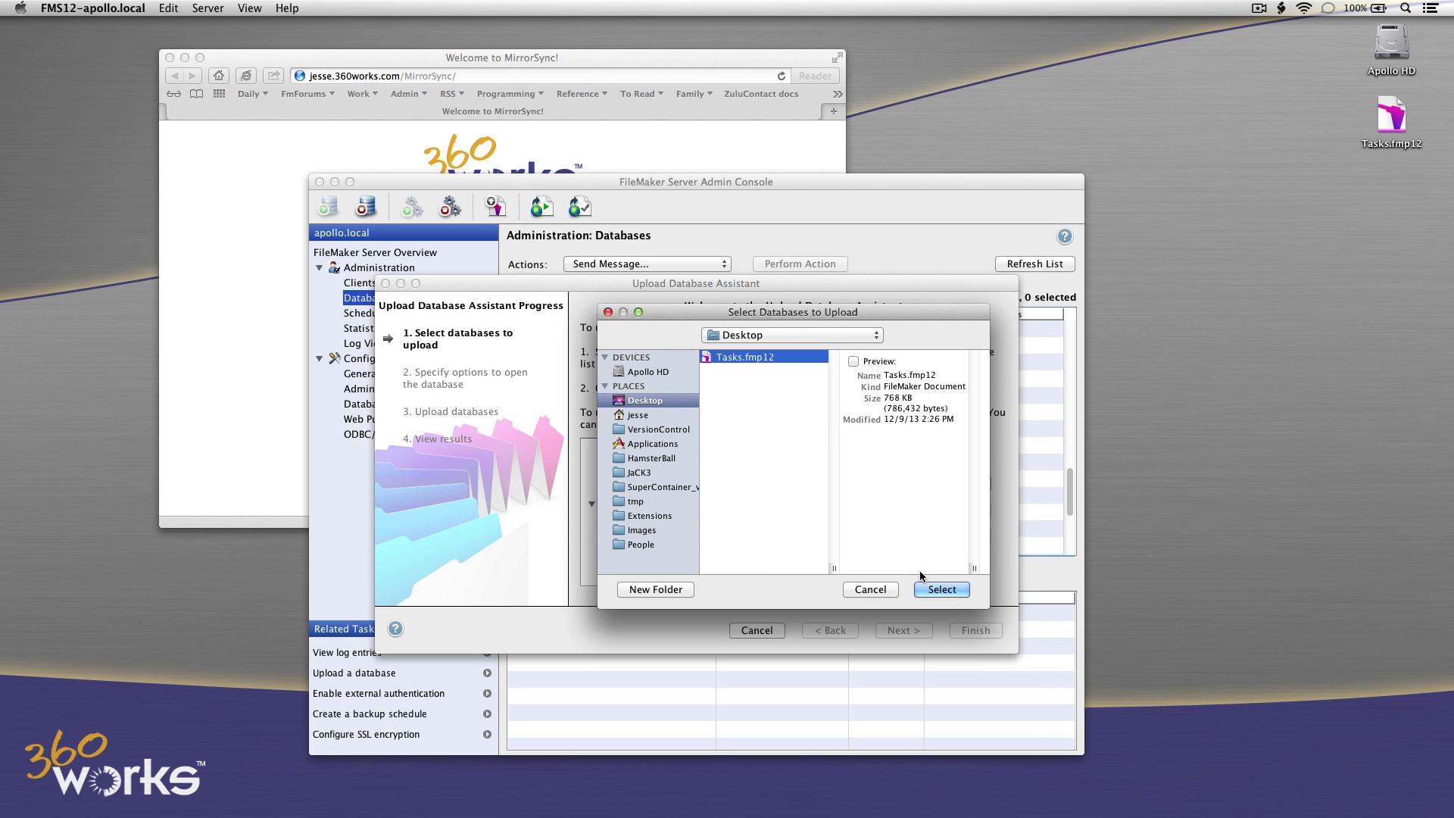
left_click(943, 590)
left_click(912, 632)
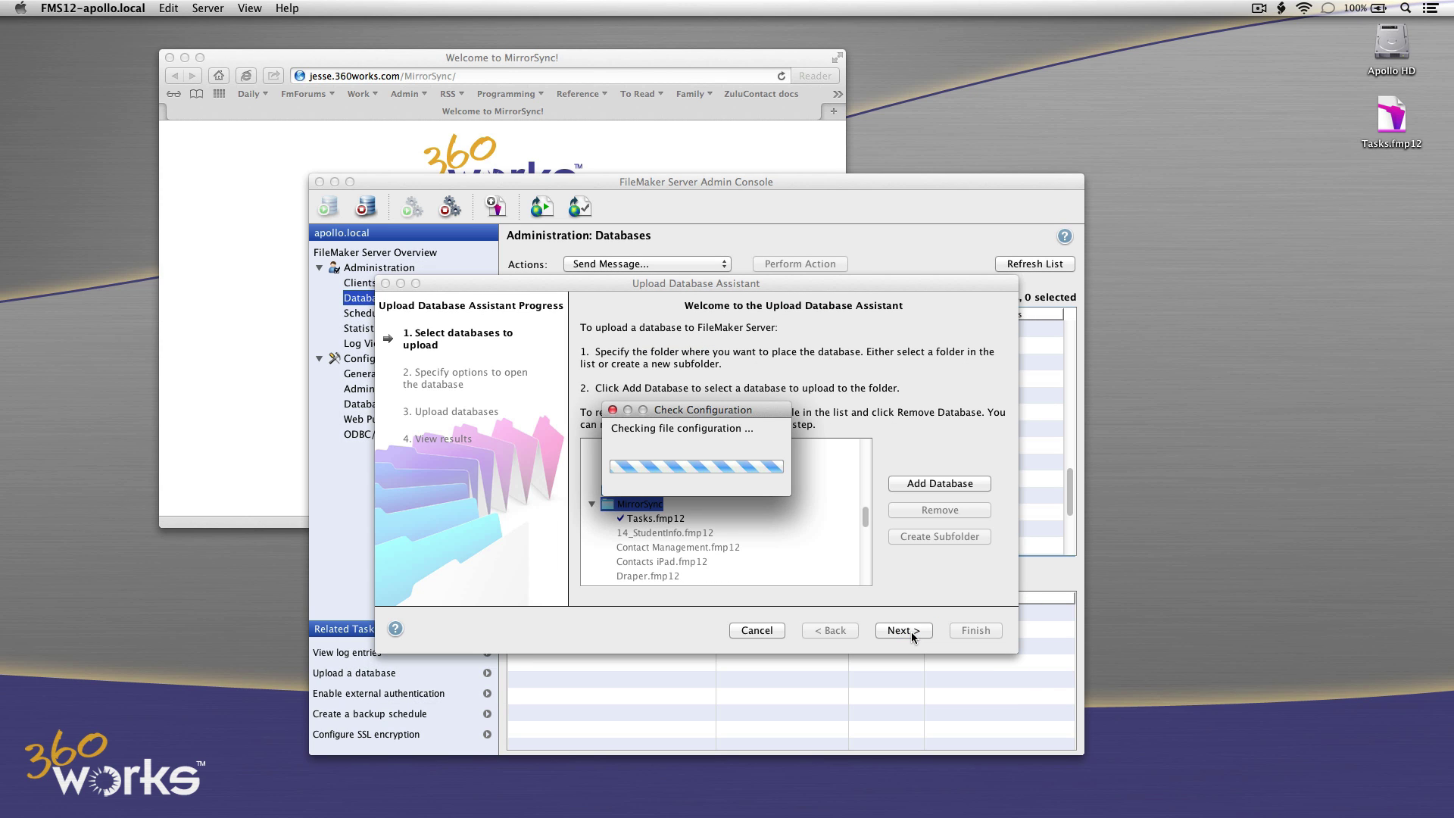
left_click(911, 632)
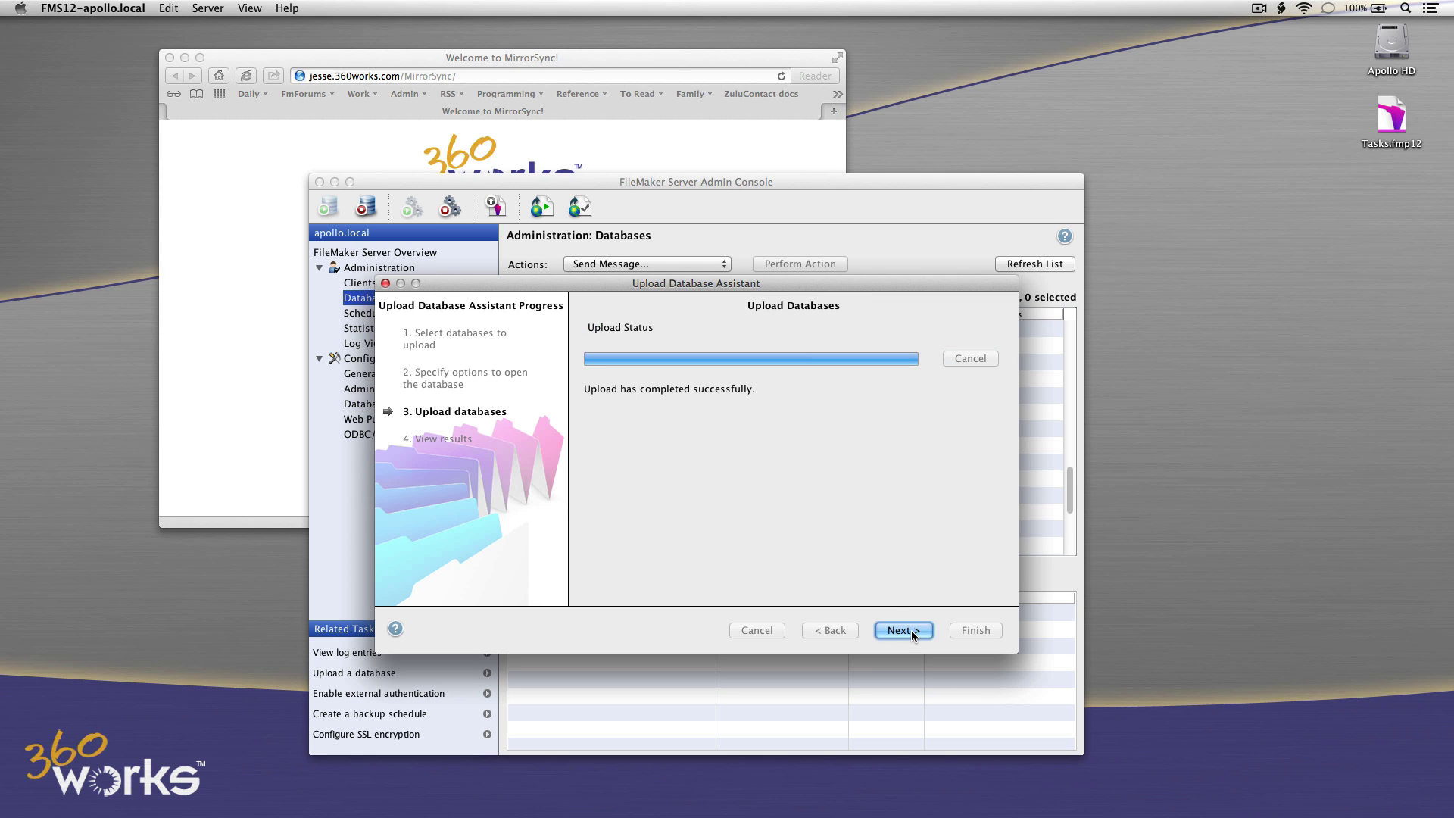
left_click(902, 633)
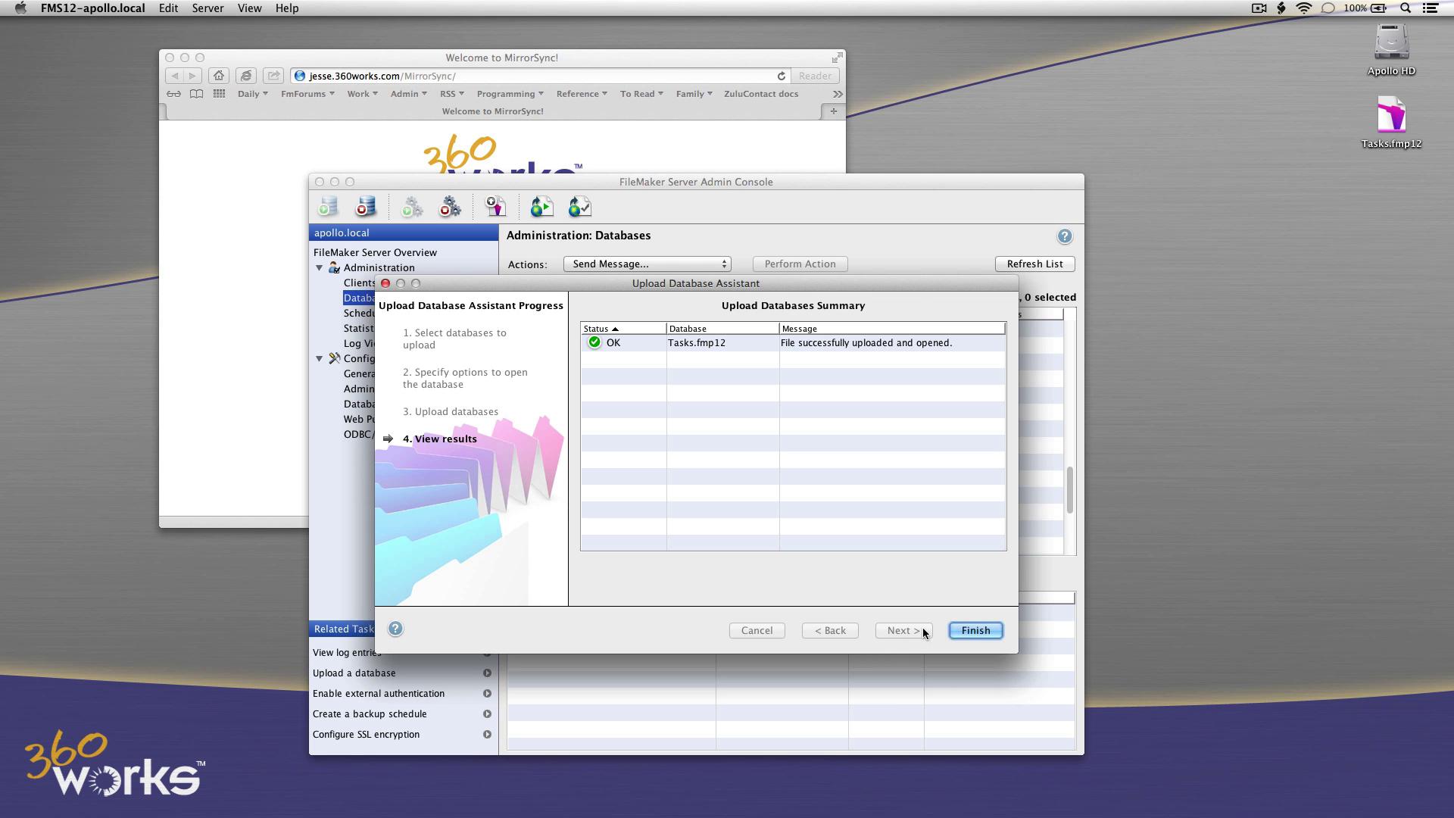
left_click(977, 629)
left_click(93, 7)
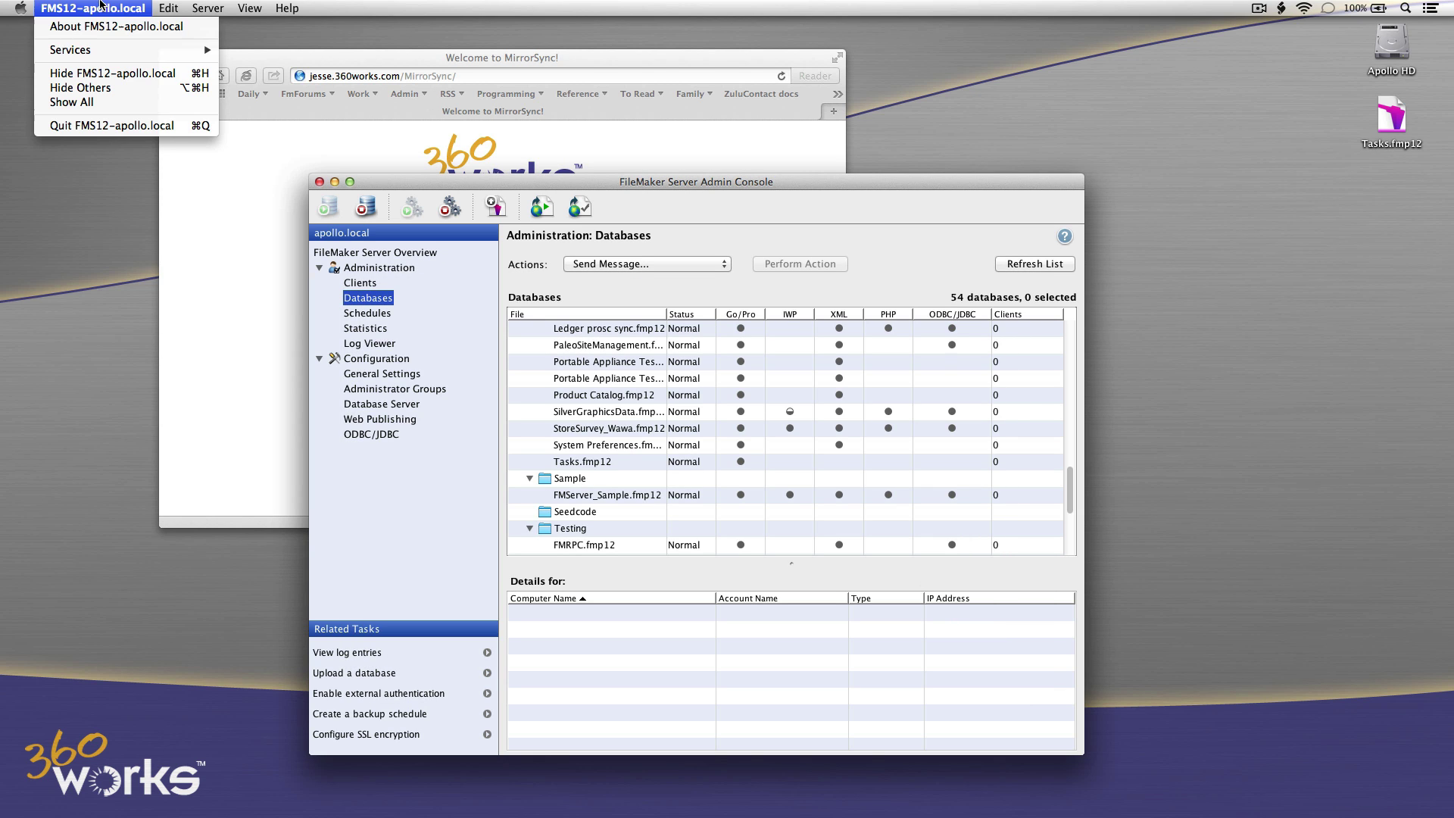
Hide the Admin Console and move the local Tasks.fmp12 on the Desktop to the Trash.
left_click(98, 77)
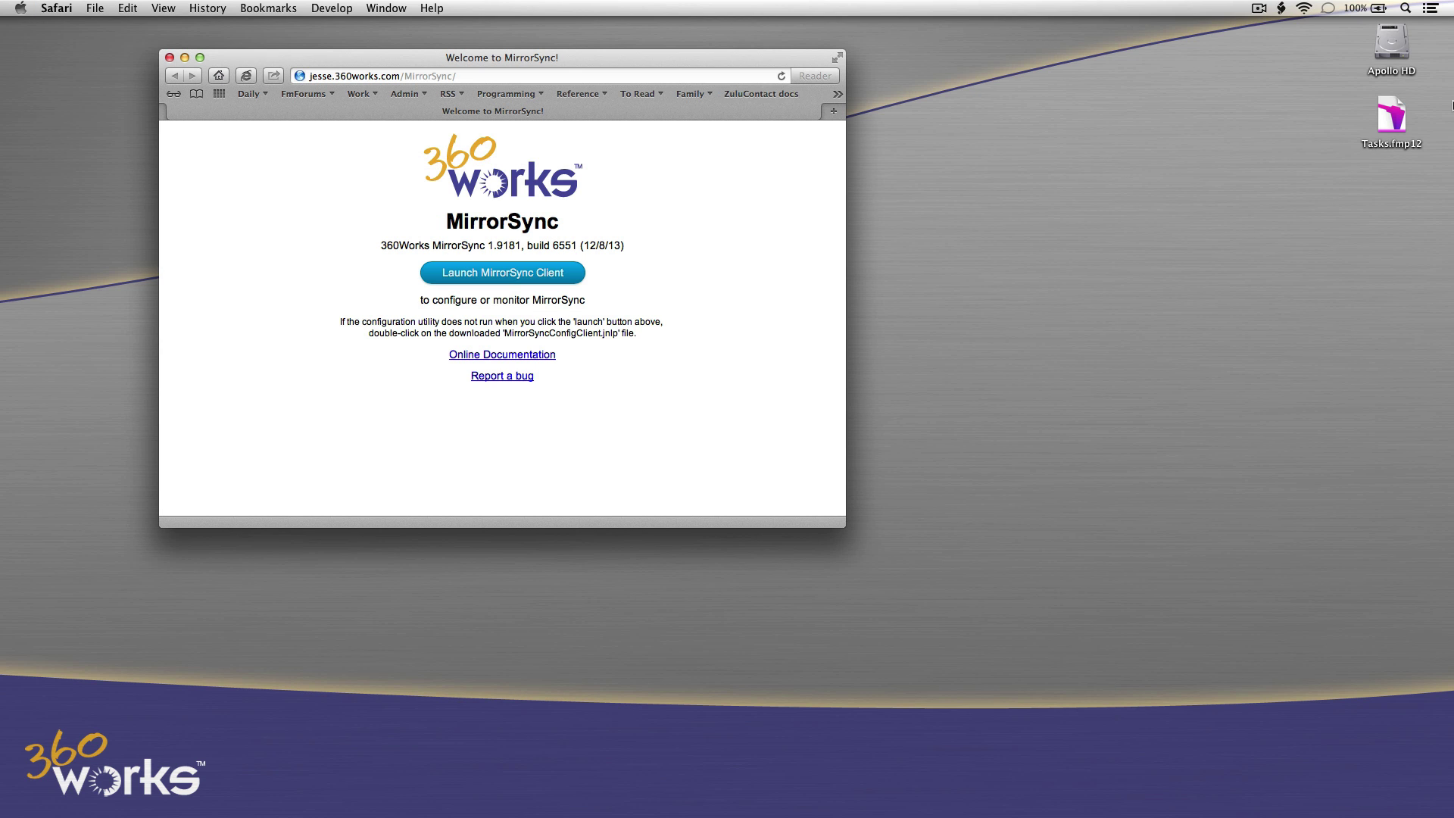
left_click(1394, 118)
left_click(45, 6)
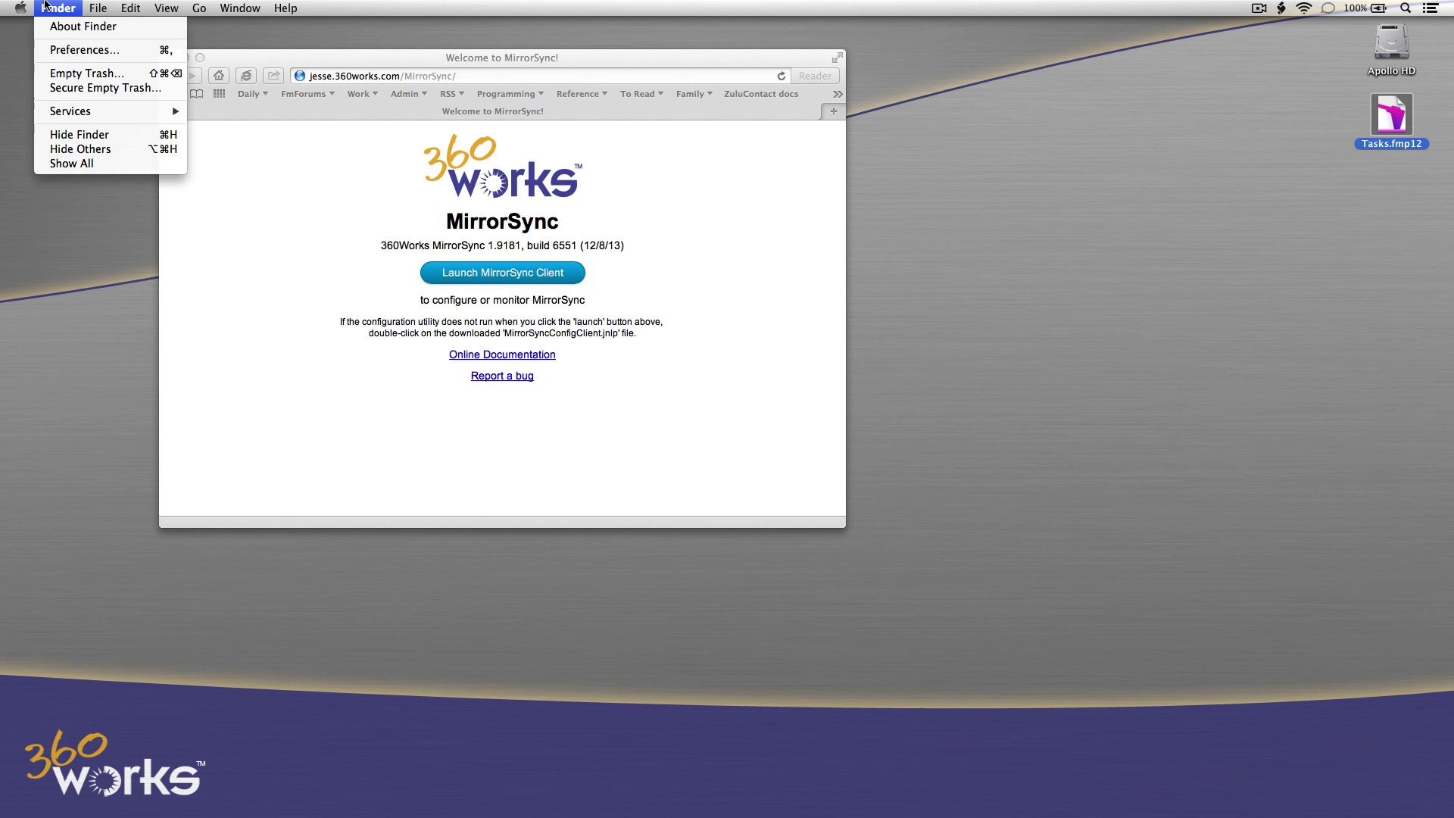
mouse_move(98, 7)
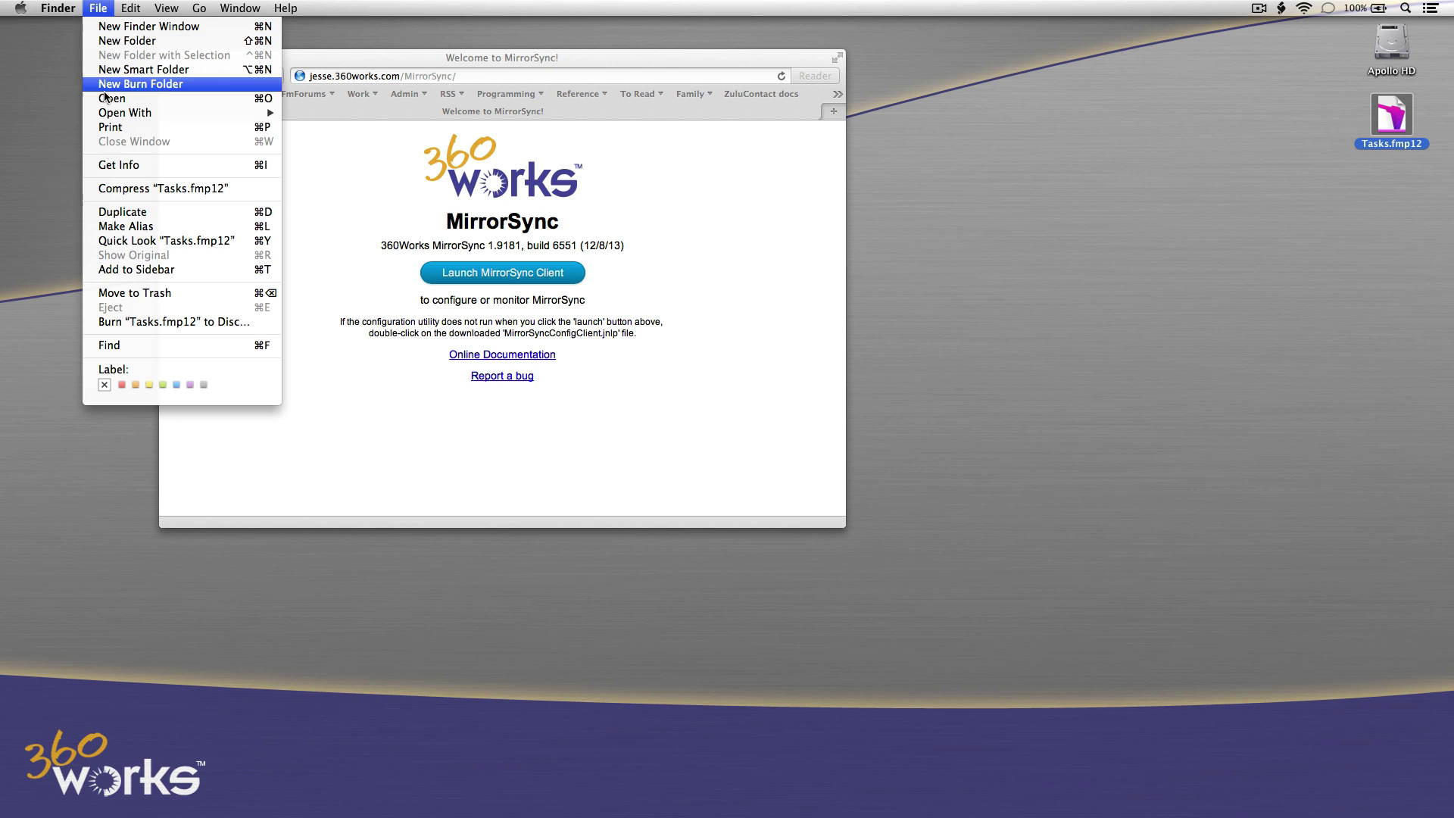
left_click(124, 293)
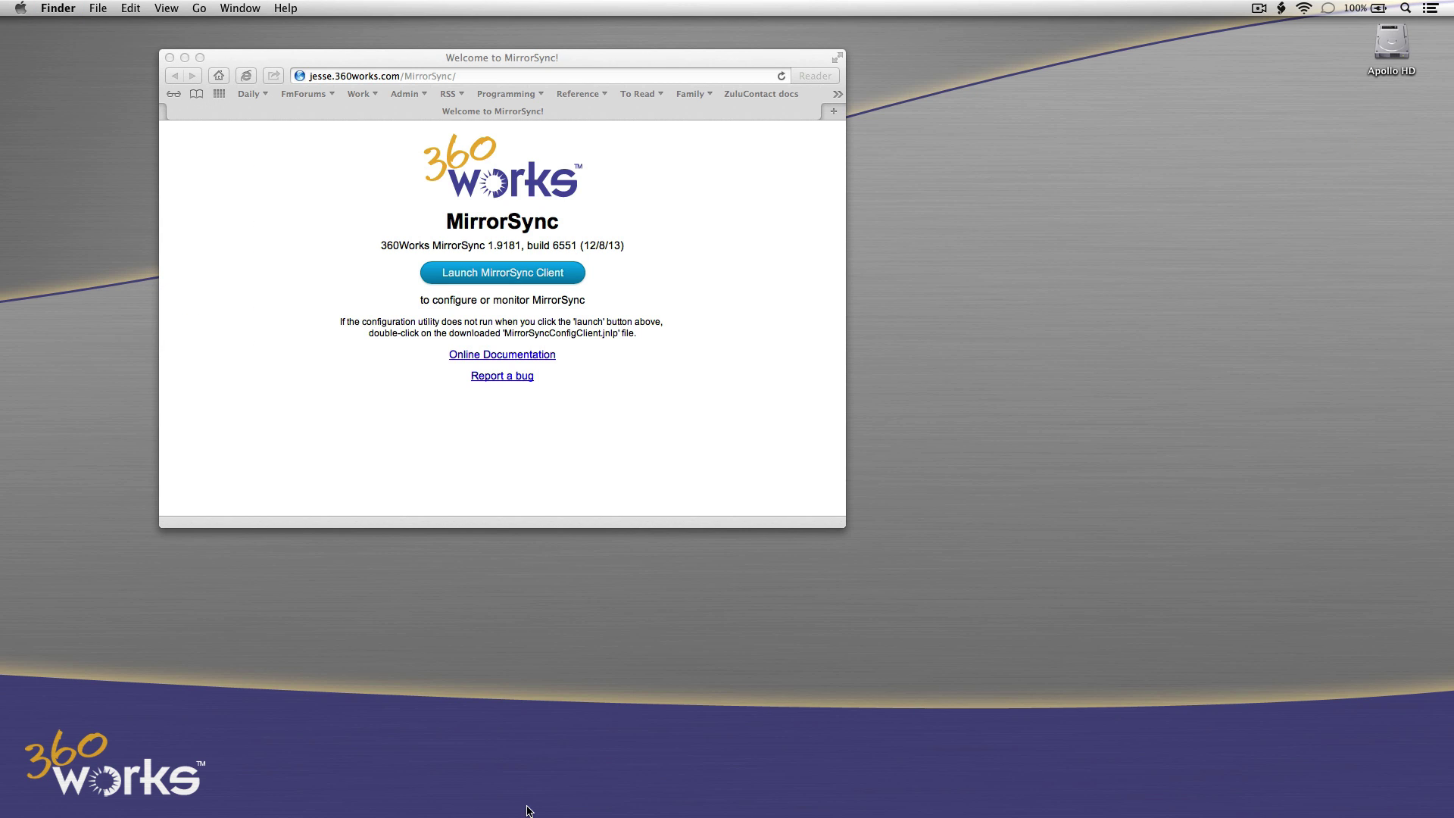
Launch the MirrorSync client by opening the downloaded MirrorSyncConfigClient.jnlp.
left_click(512, 277)
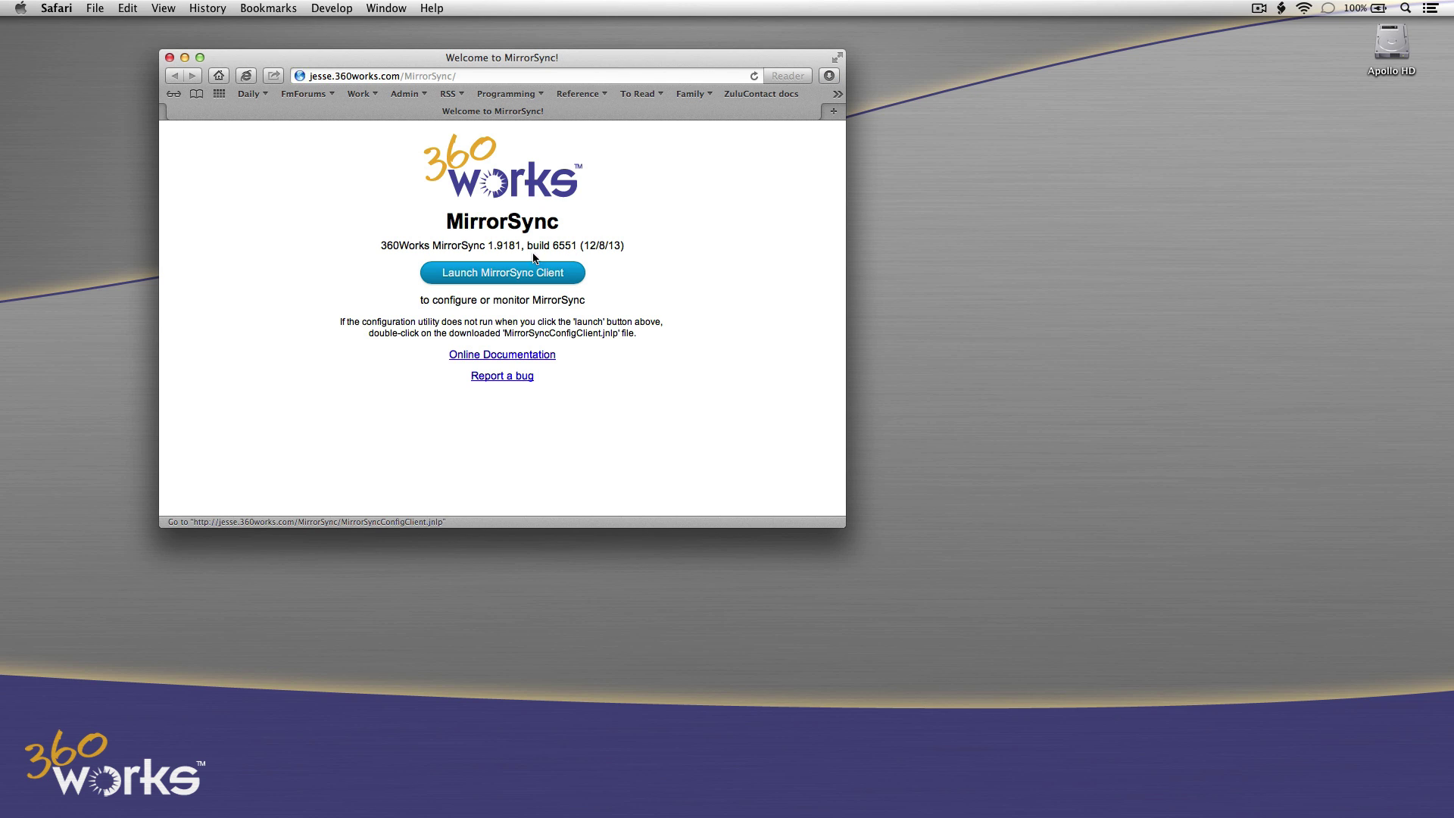
left_click(829, 76)
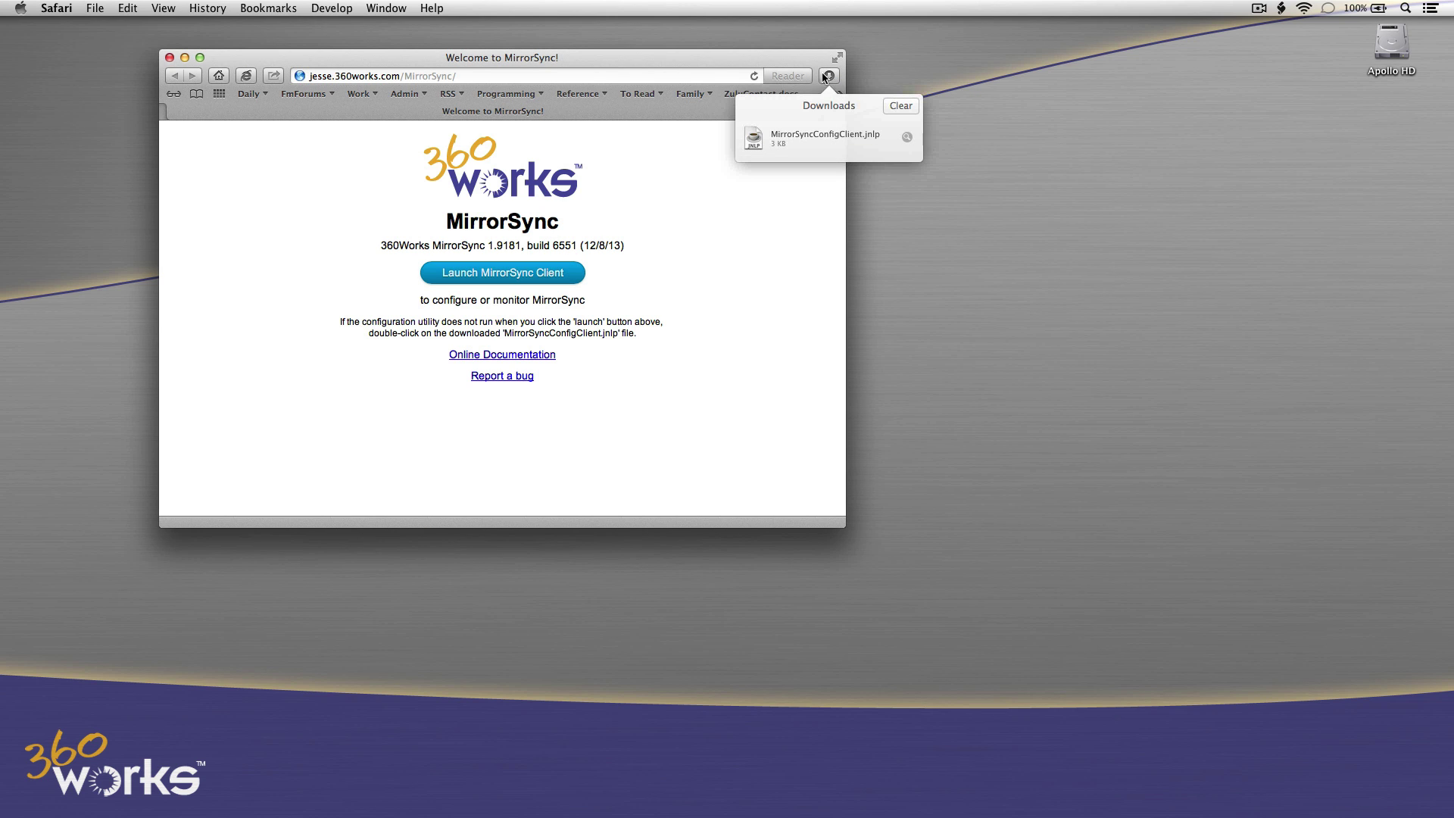
double_click(754, 141)
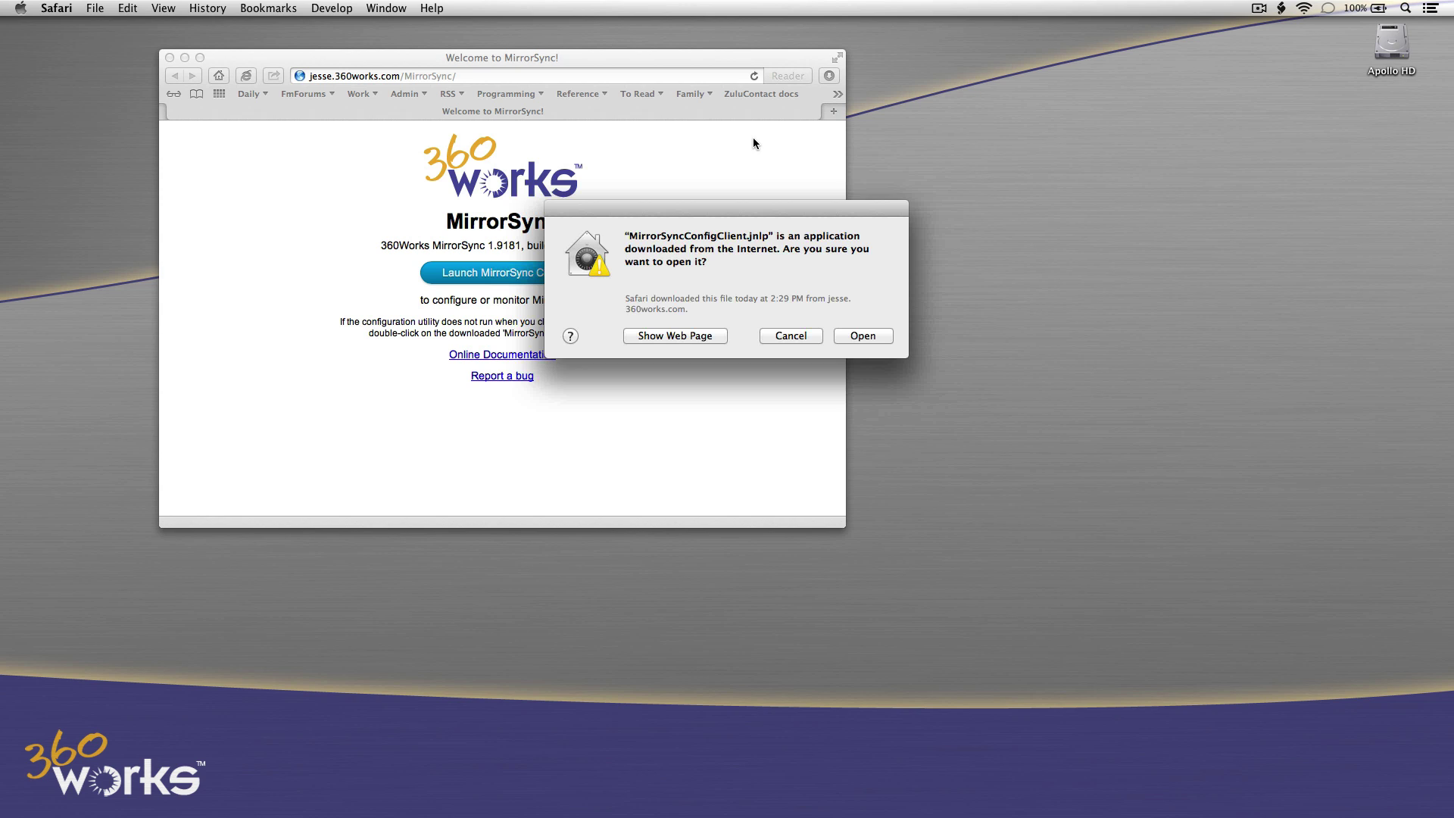
left_click(873, 337)
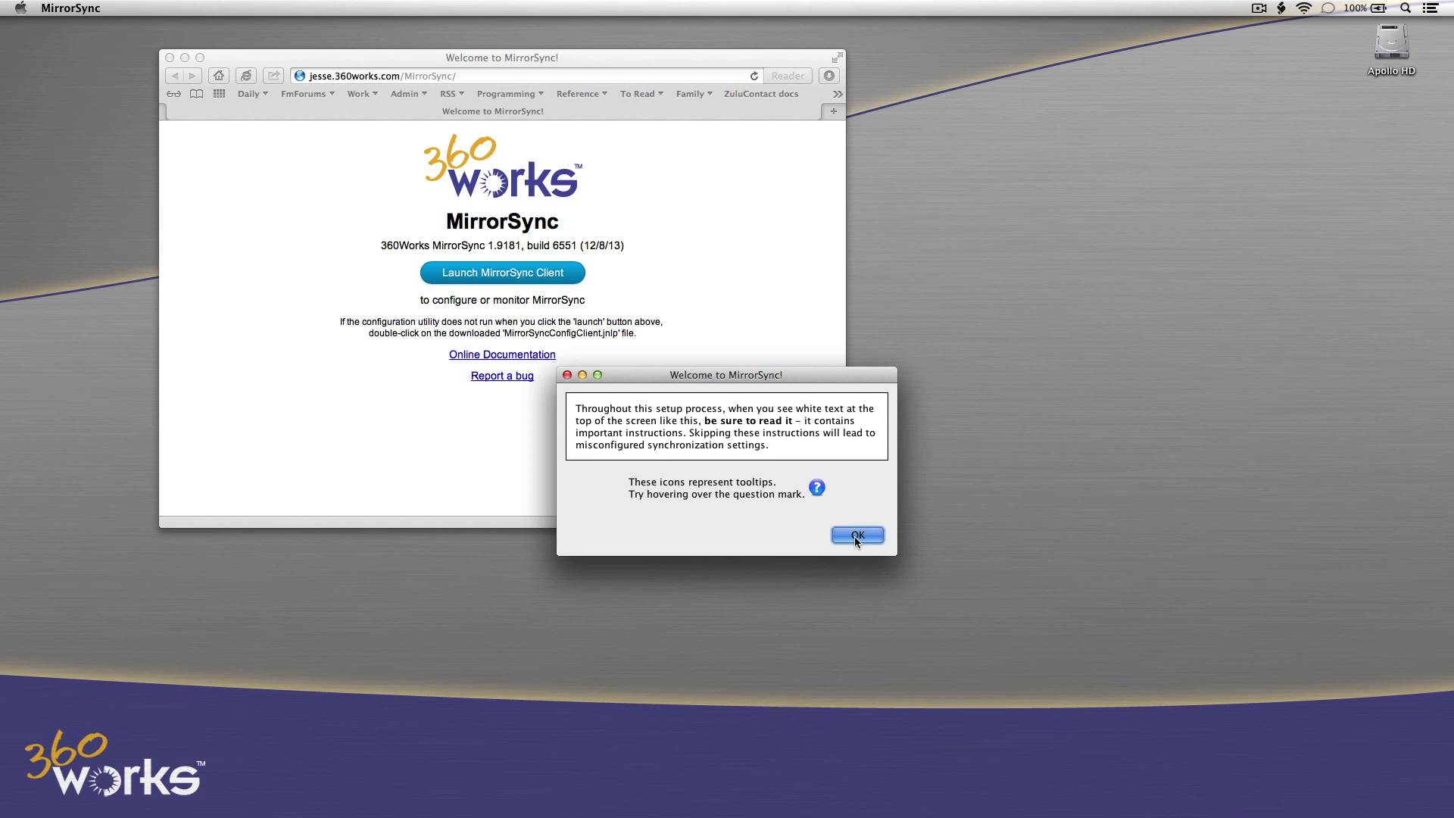
Log in to MirrorSync with the admin password and start a new sync configuration.
left_click(854, 536)
left_click(815, 508)
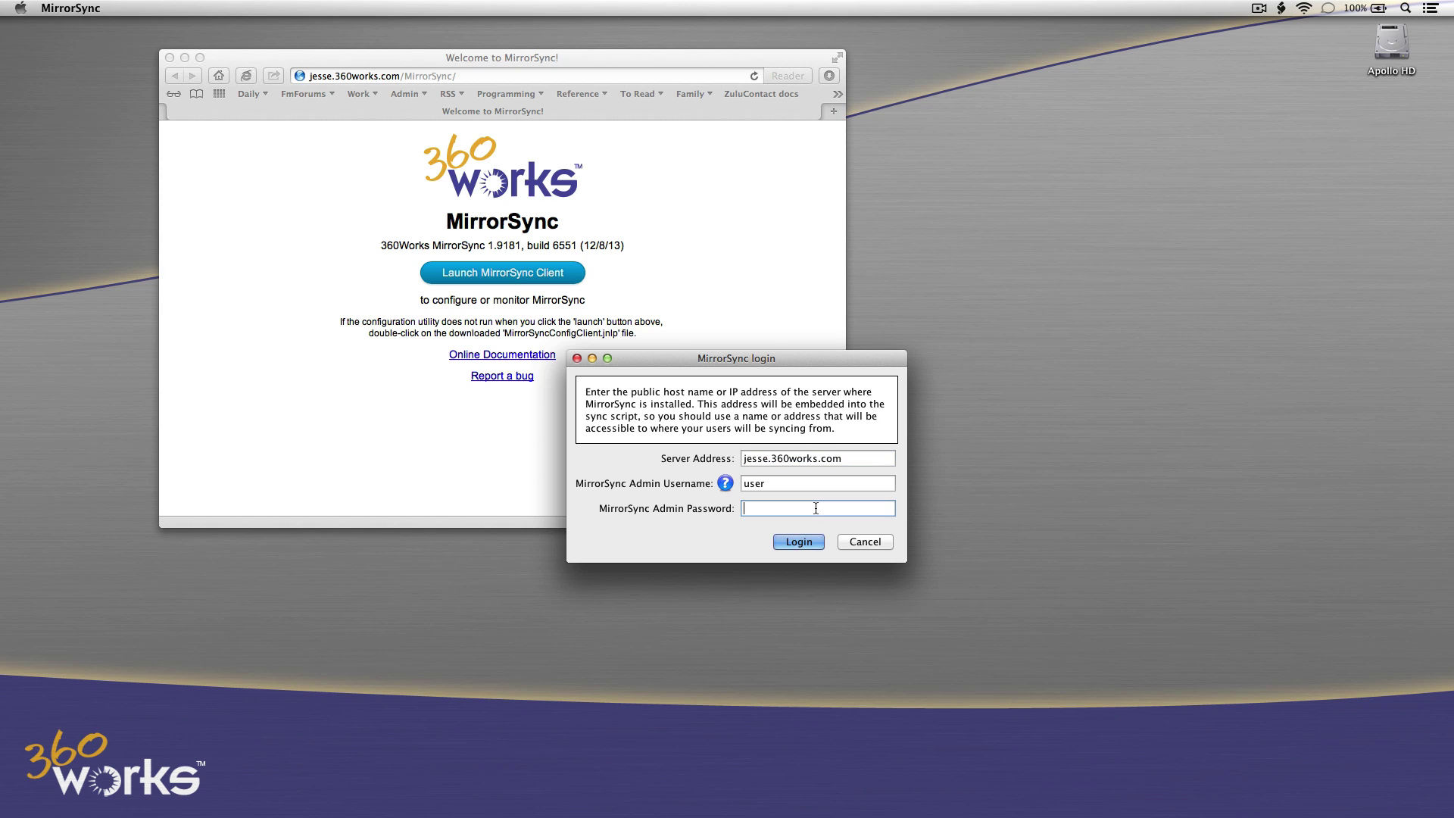
type("pass")
left_click(803, 539)
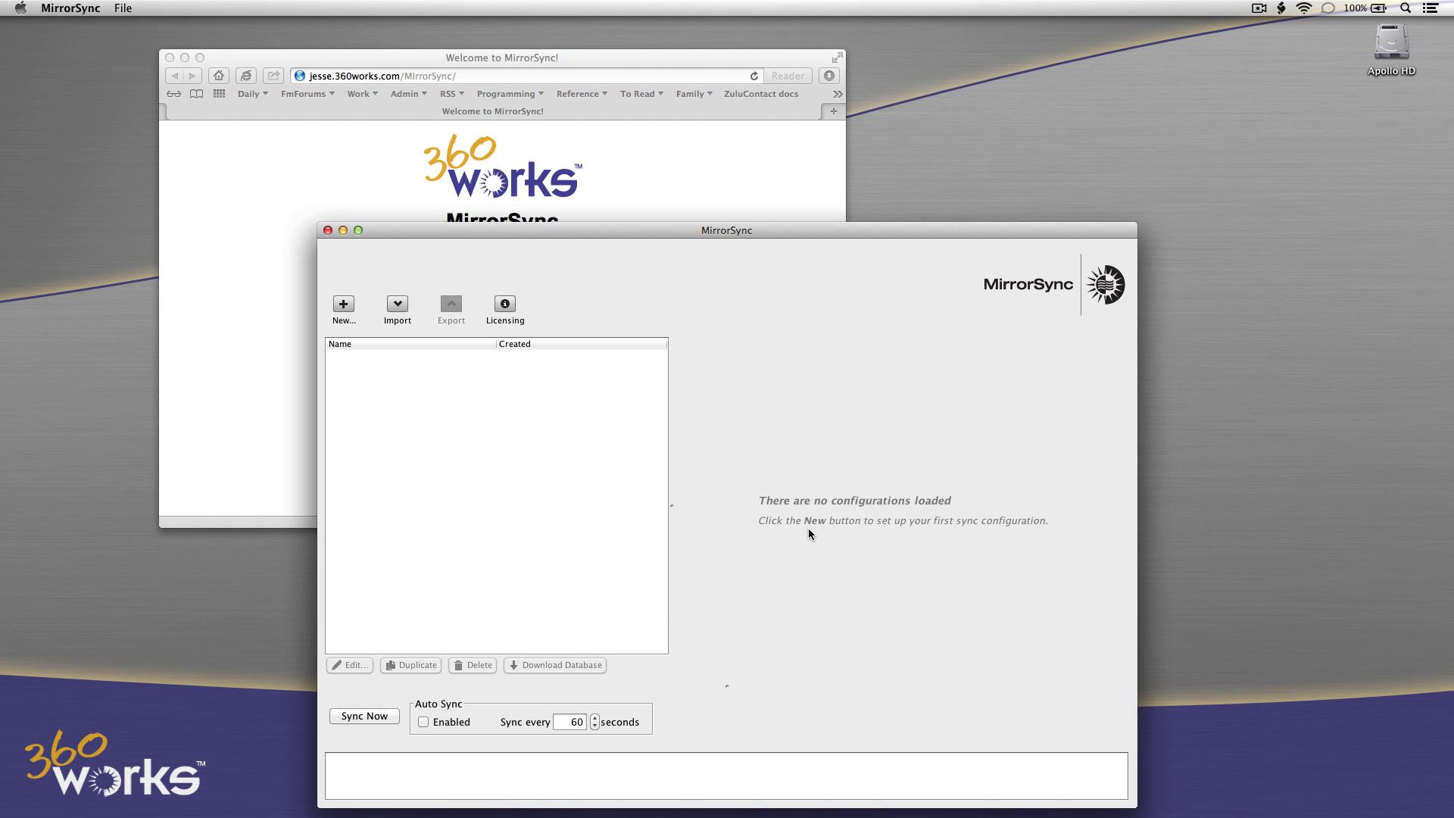
left_click(344, 311)
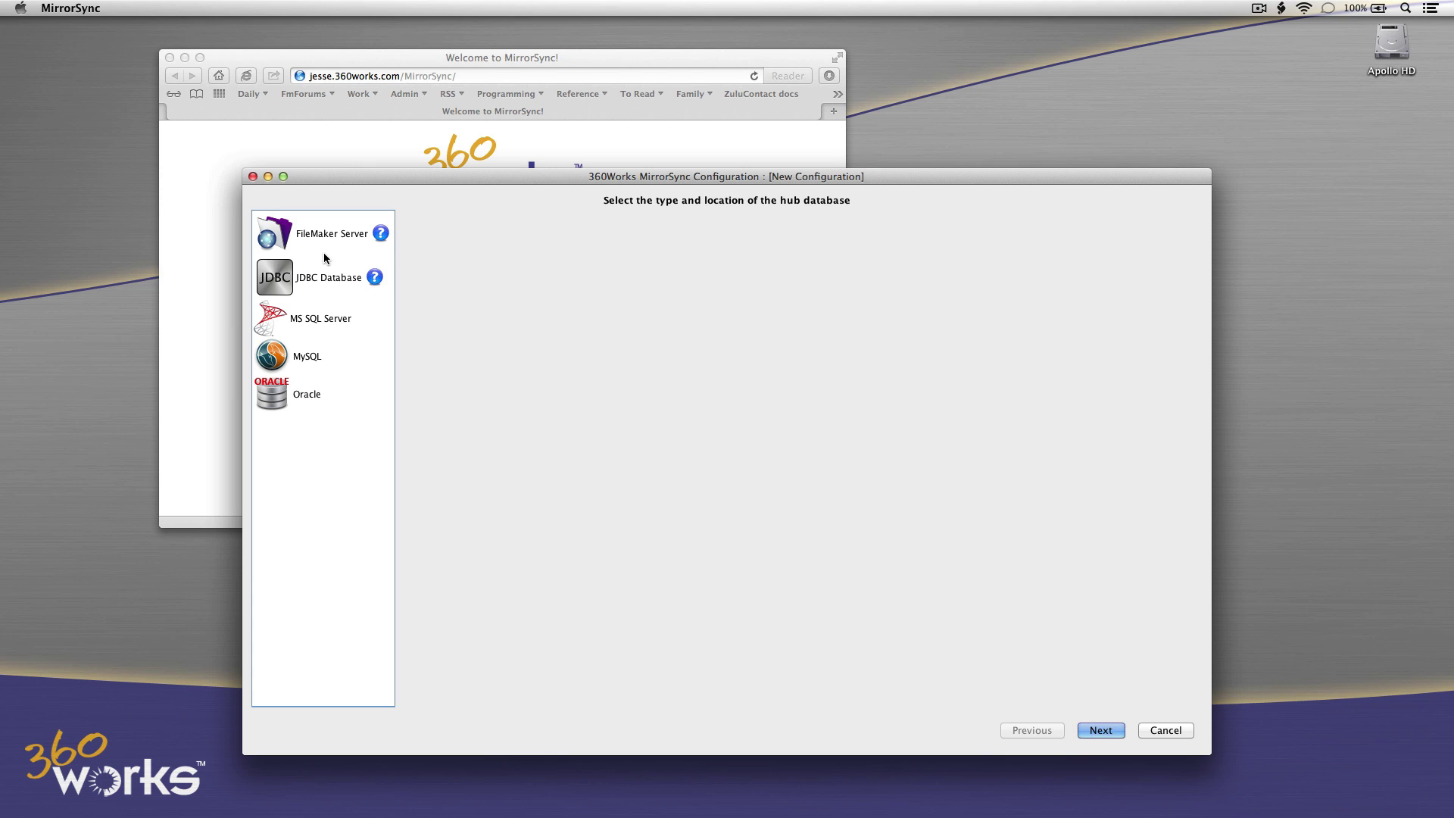
Pick FileMaker Server as the hub, enter the database username, and ask why the database is missing.
left_click(326, 244)
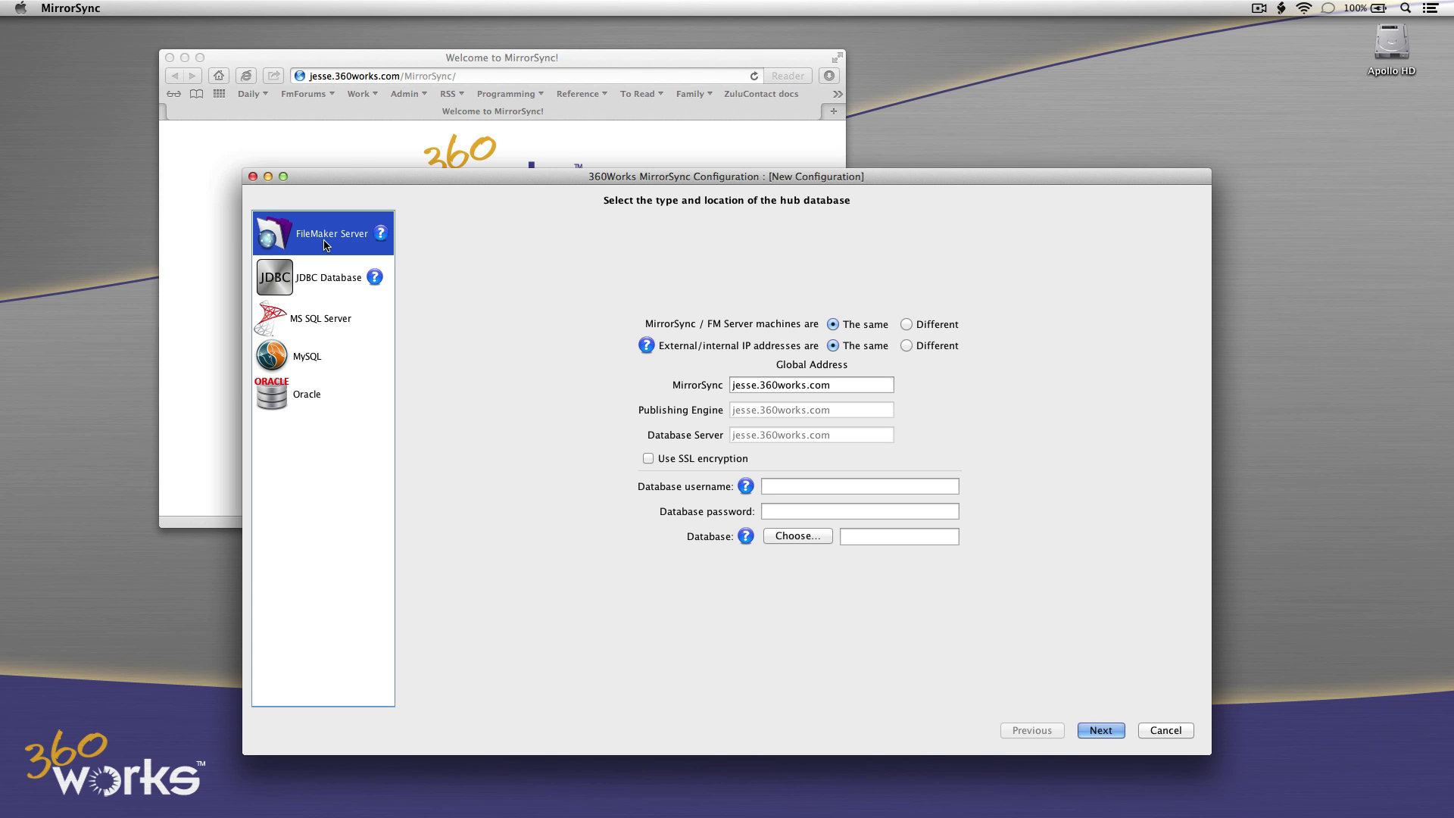
left_click(769, 485)
type("a")
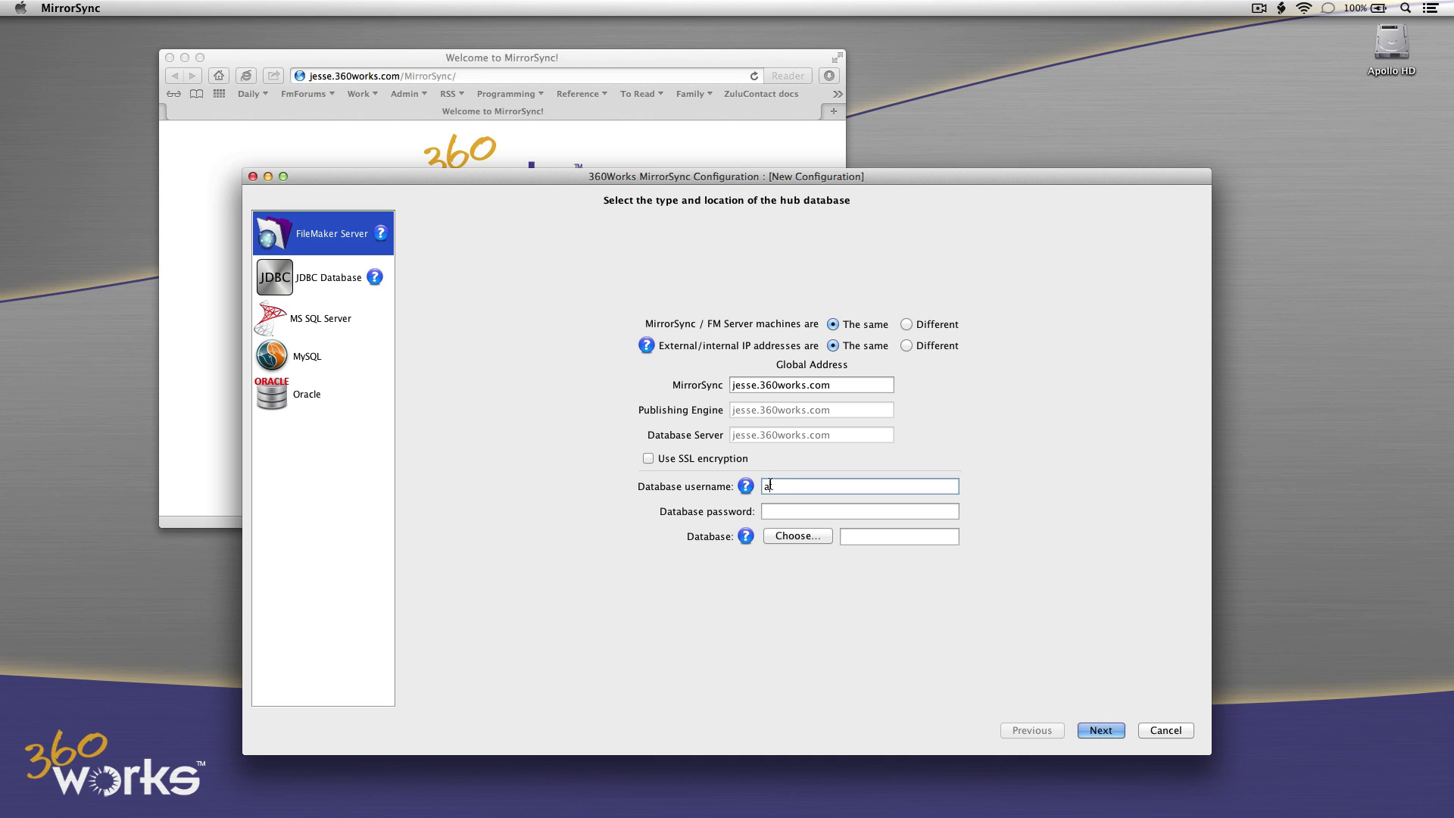
type("dmin")
left_click(792, 534)
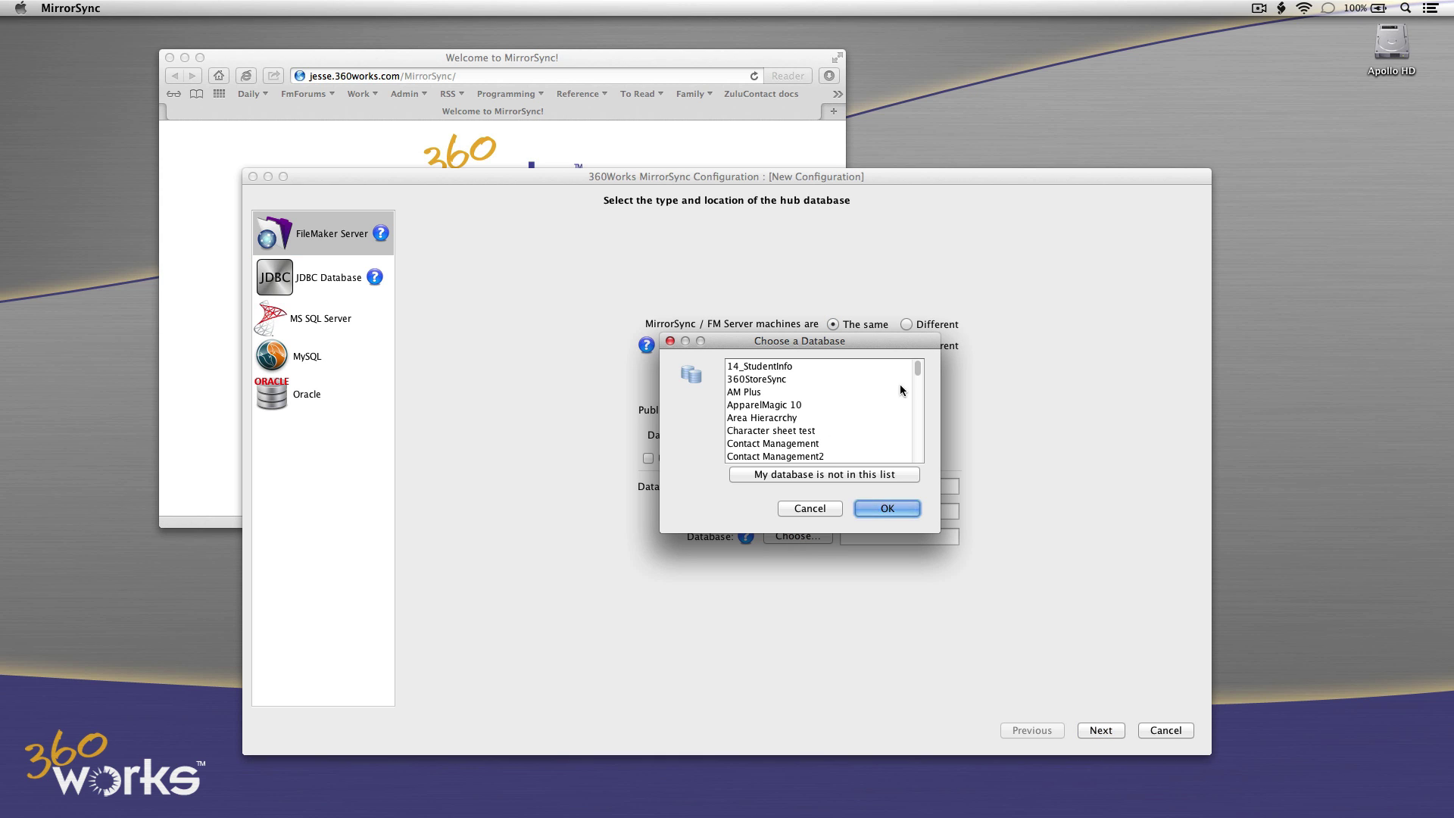
left_click_drag(917, 370, 918, 442)
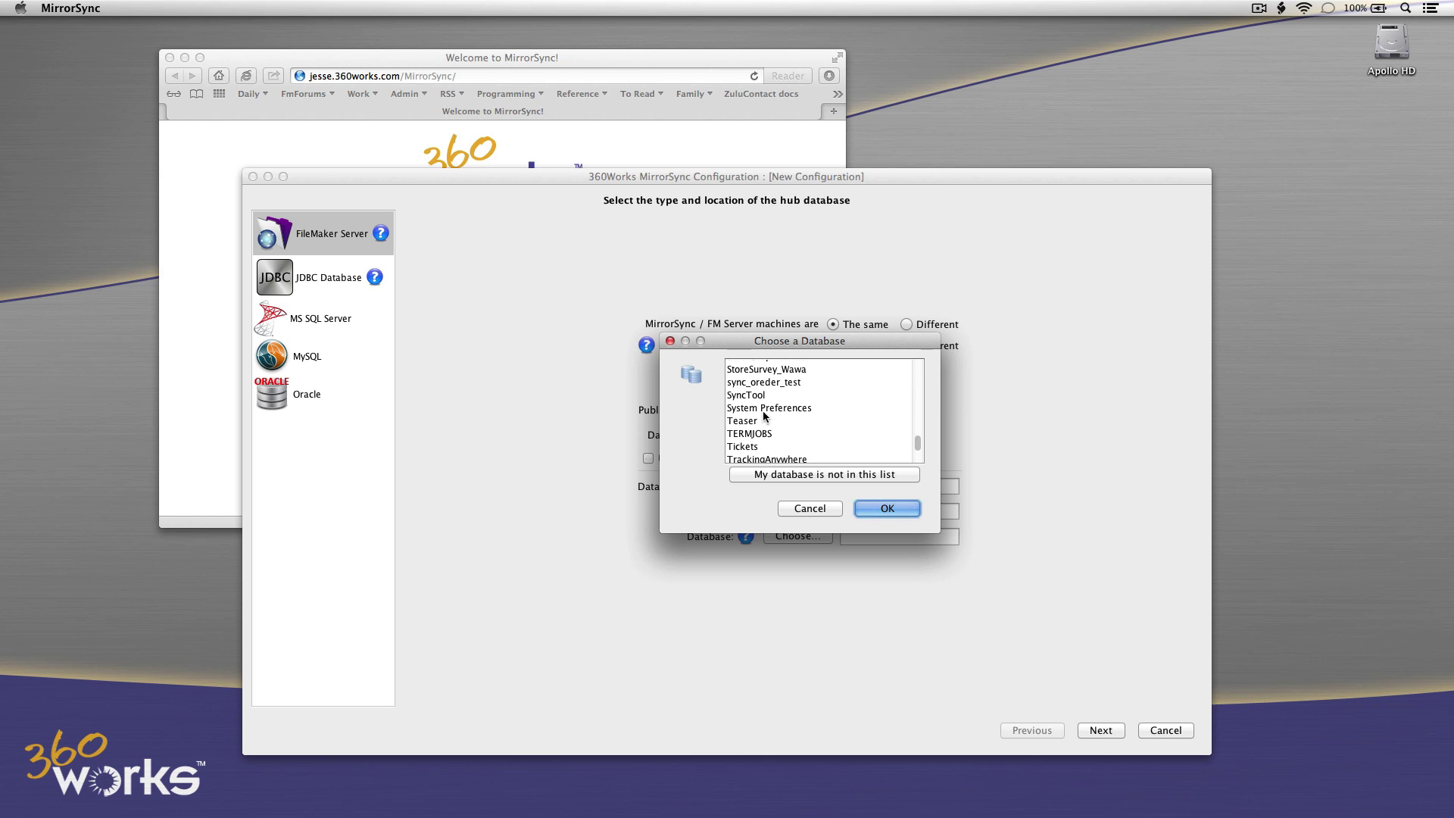
left_click(794, 477)
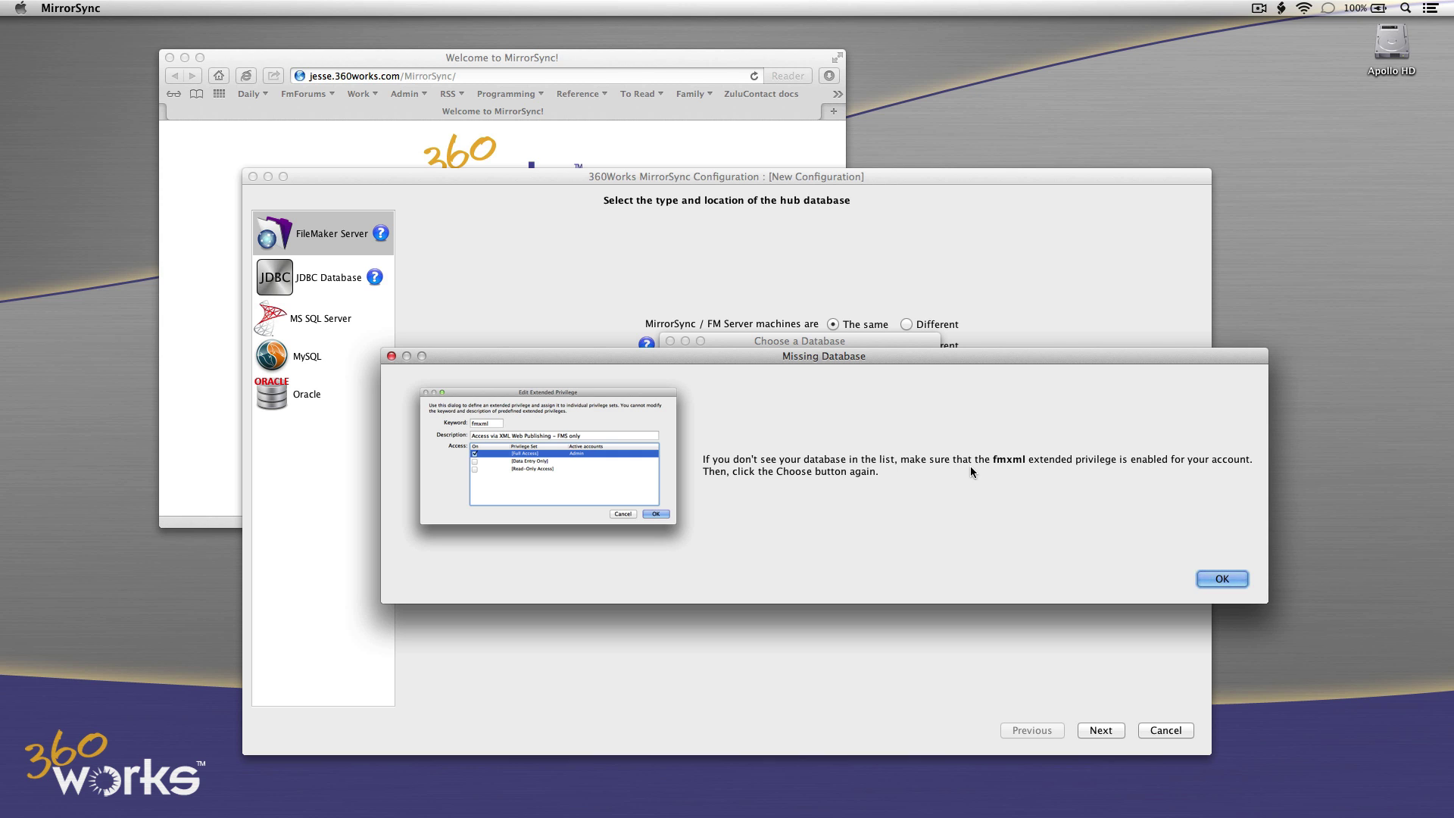
Open the hosted Tasks file from apollo.local in FileMaker Pro Advanced.
left_click(1222, 579)
key("super+Tab")
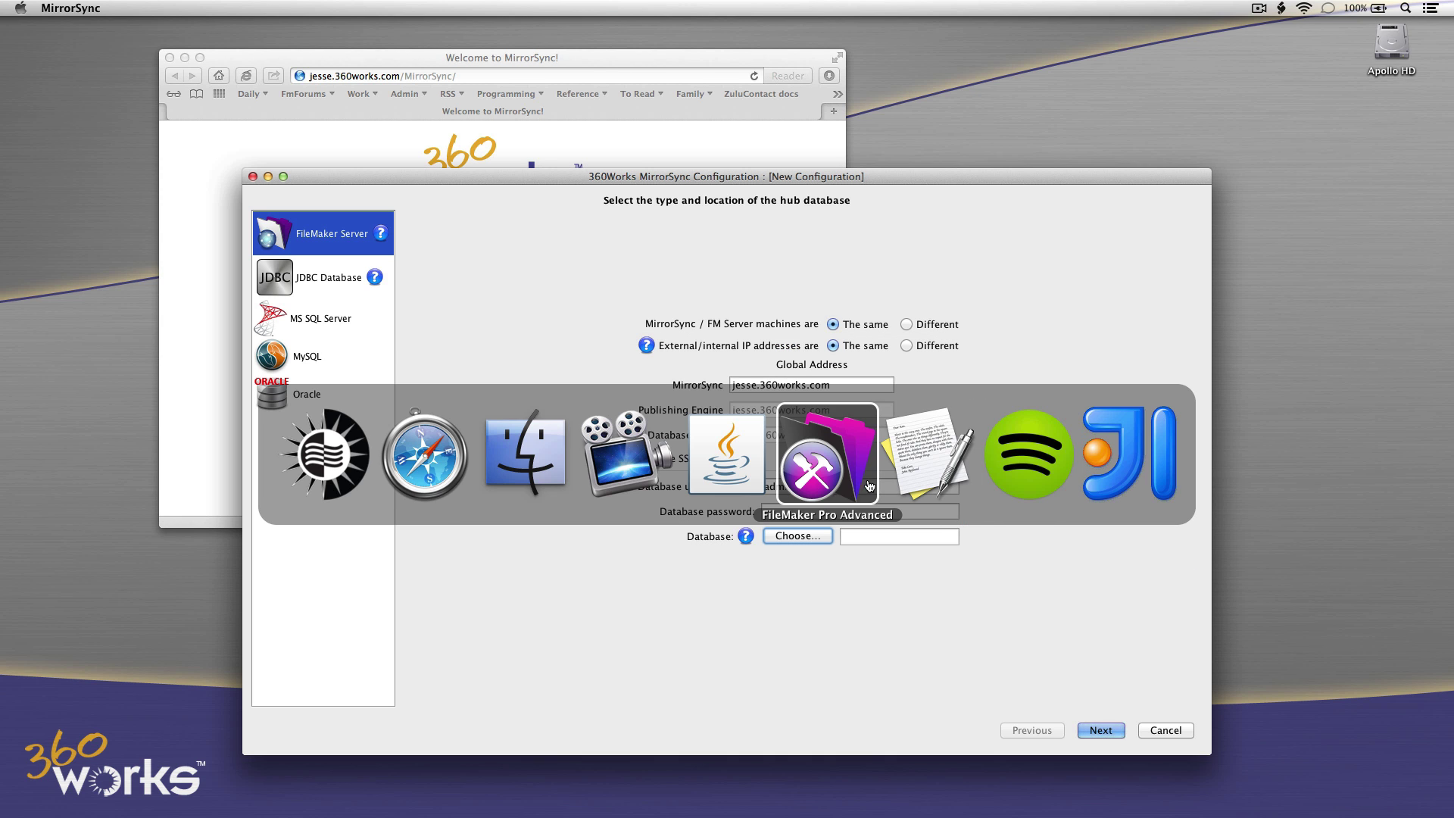
left_click(179, 7)
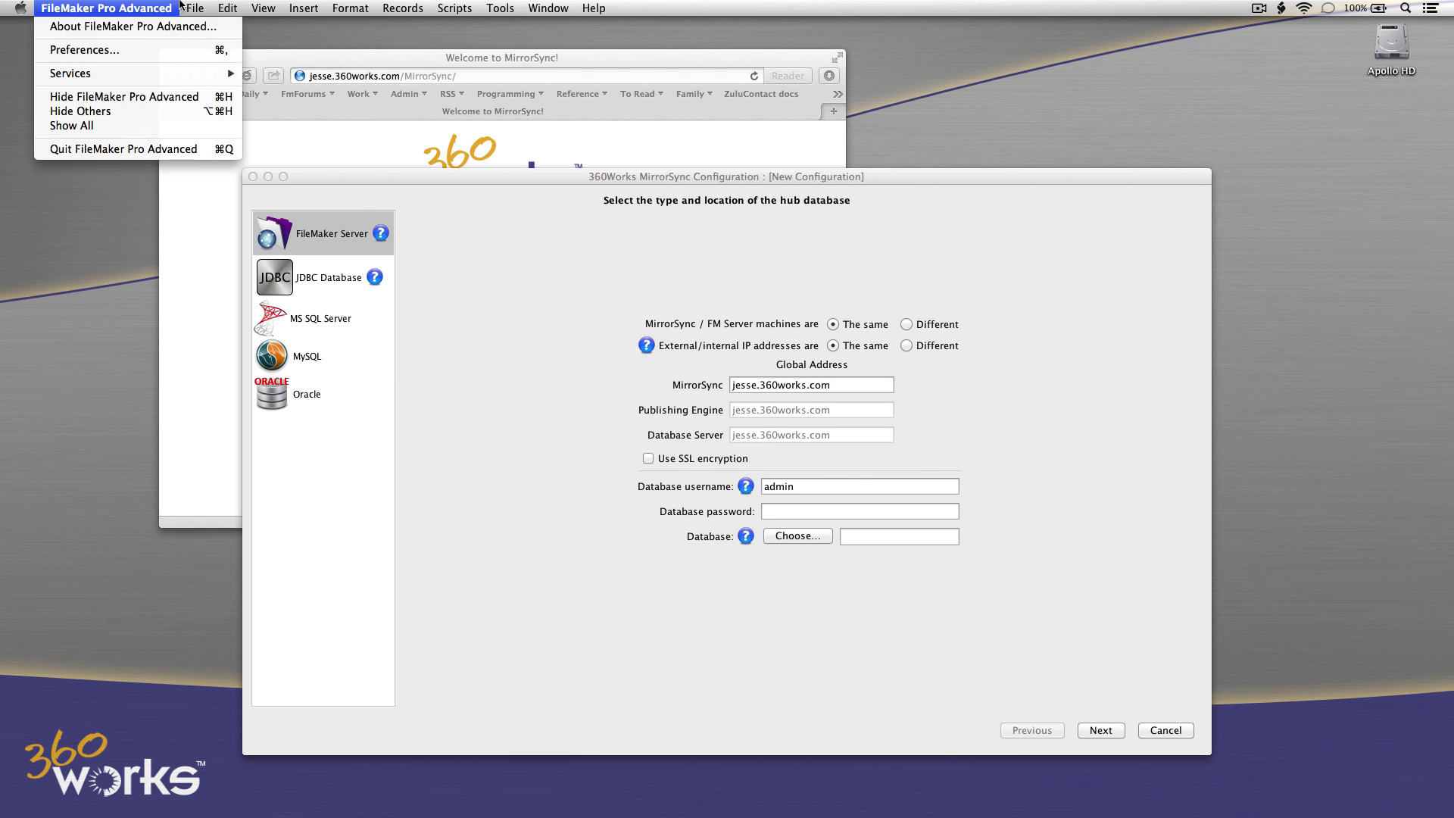
mouse_move(195, 7)
left_click(213, 67)
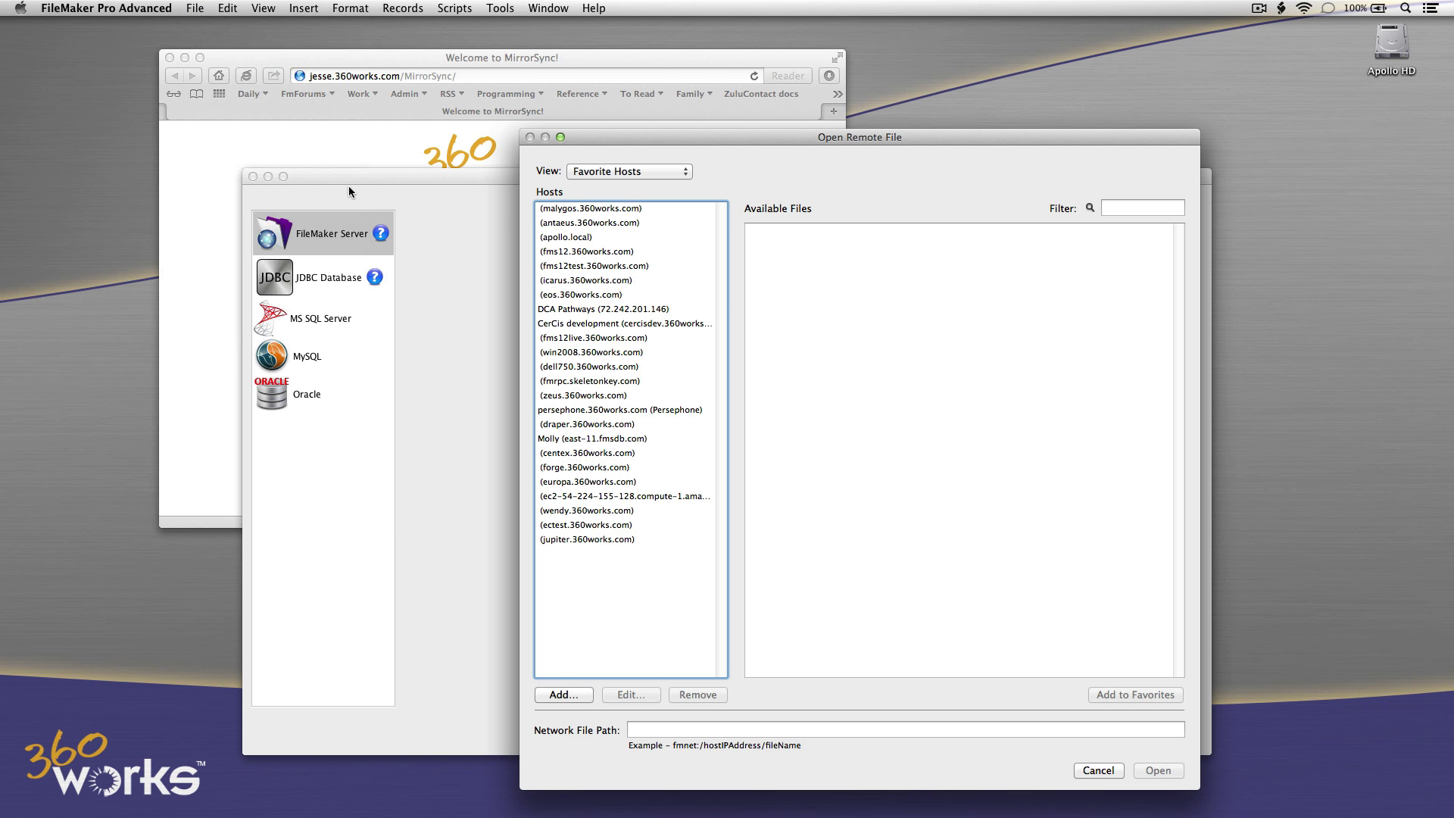
left_click(564, 238)
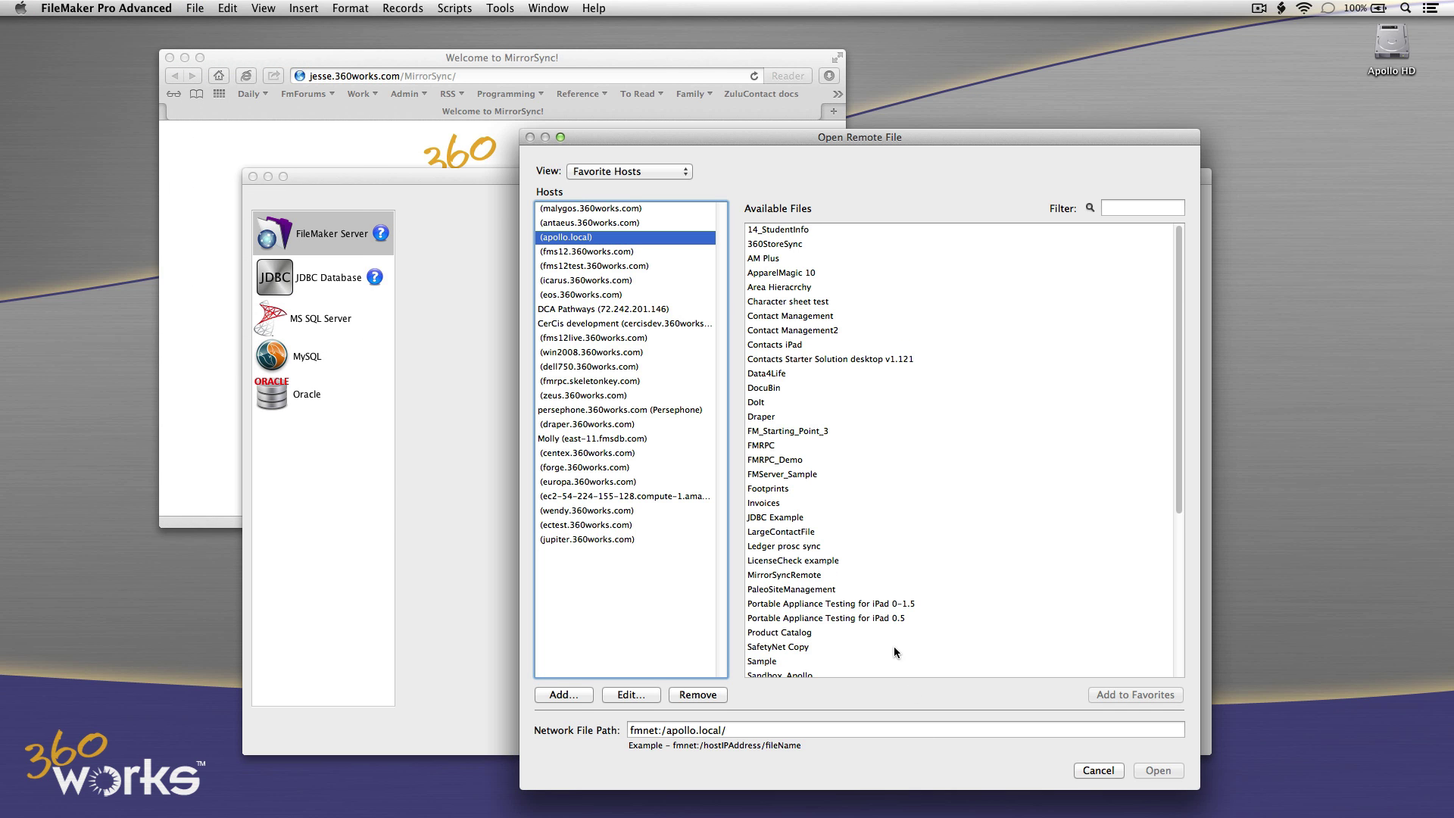
scroll(894, 647, "down", 5)
left_click(871, 597)
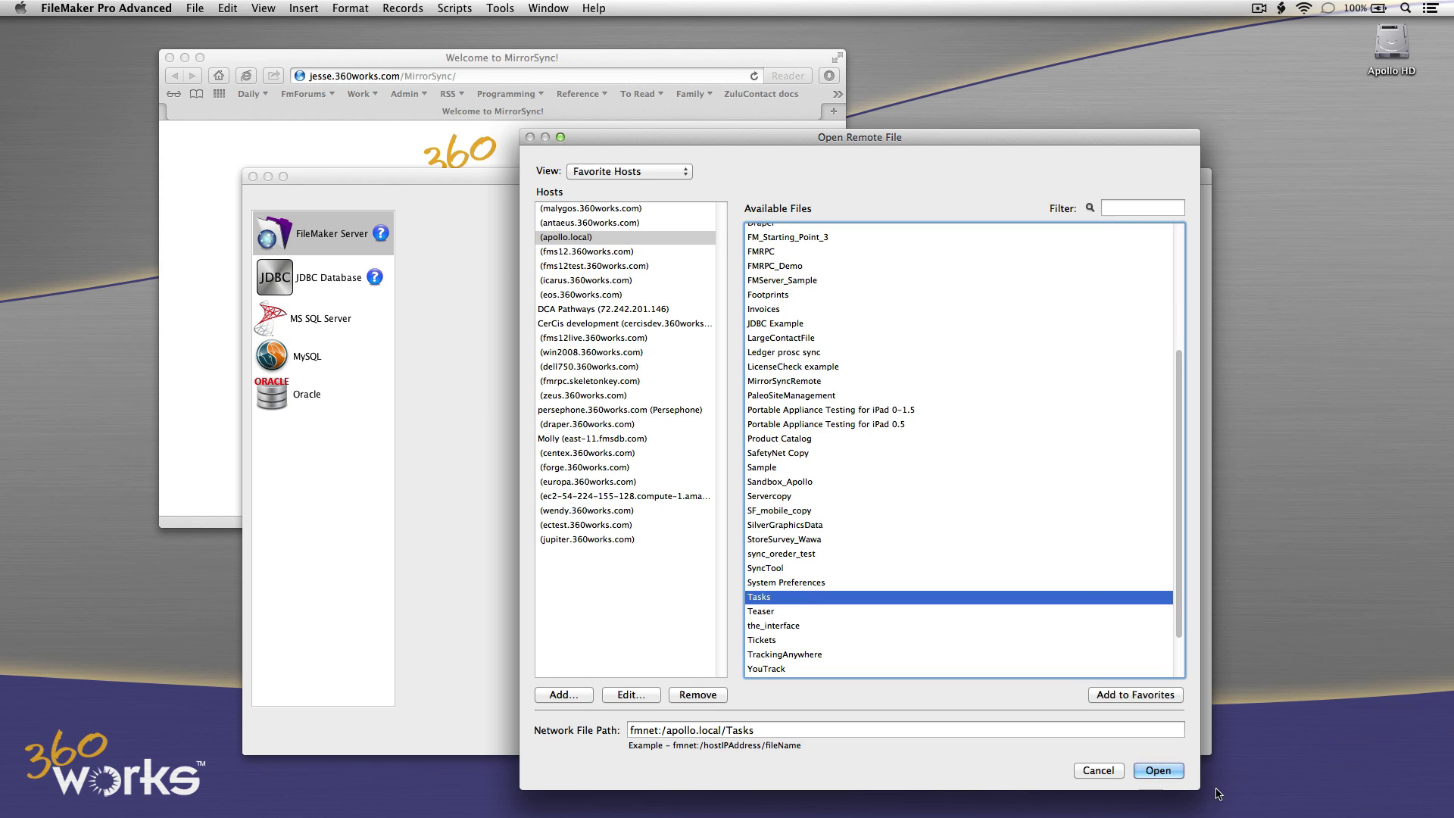
left_click(1159, 774)
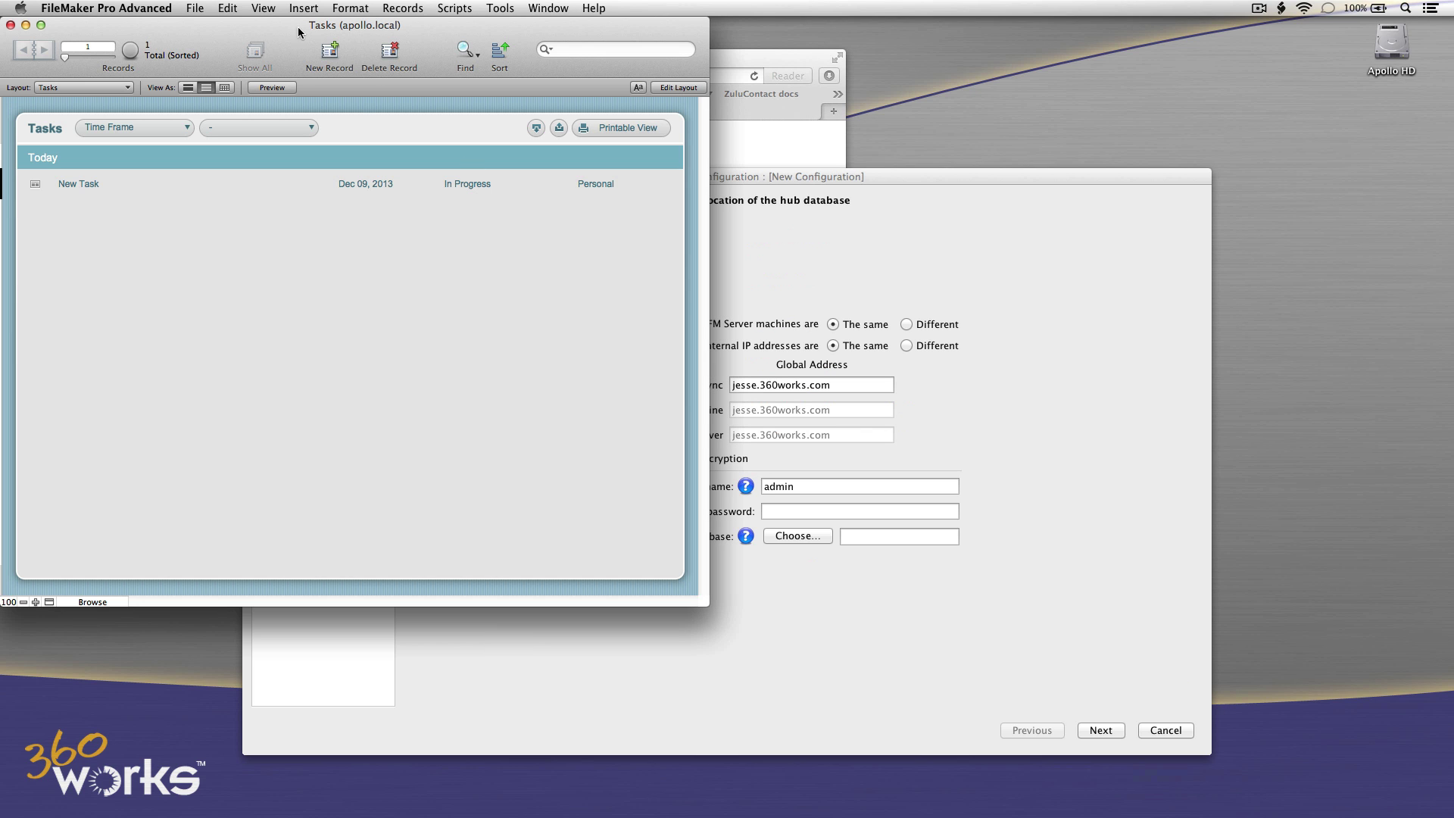
Enable the fmxml extended privilege for [Full Access] and allow password-less full access accounts.
left_click(198, 8)
mouse_move(217, 137)
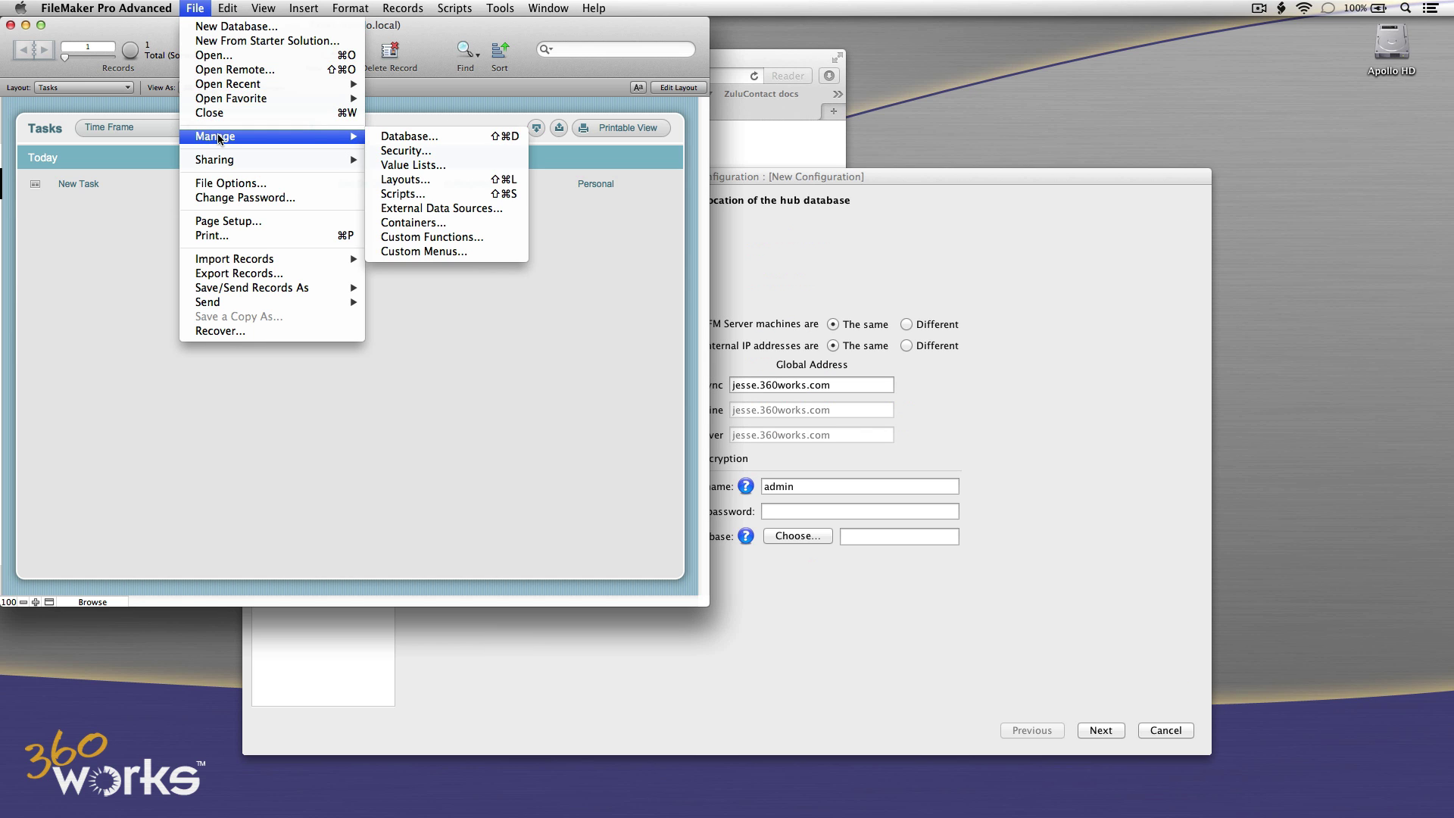
left_click(390, 151)
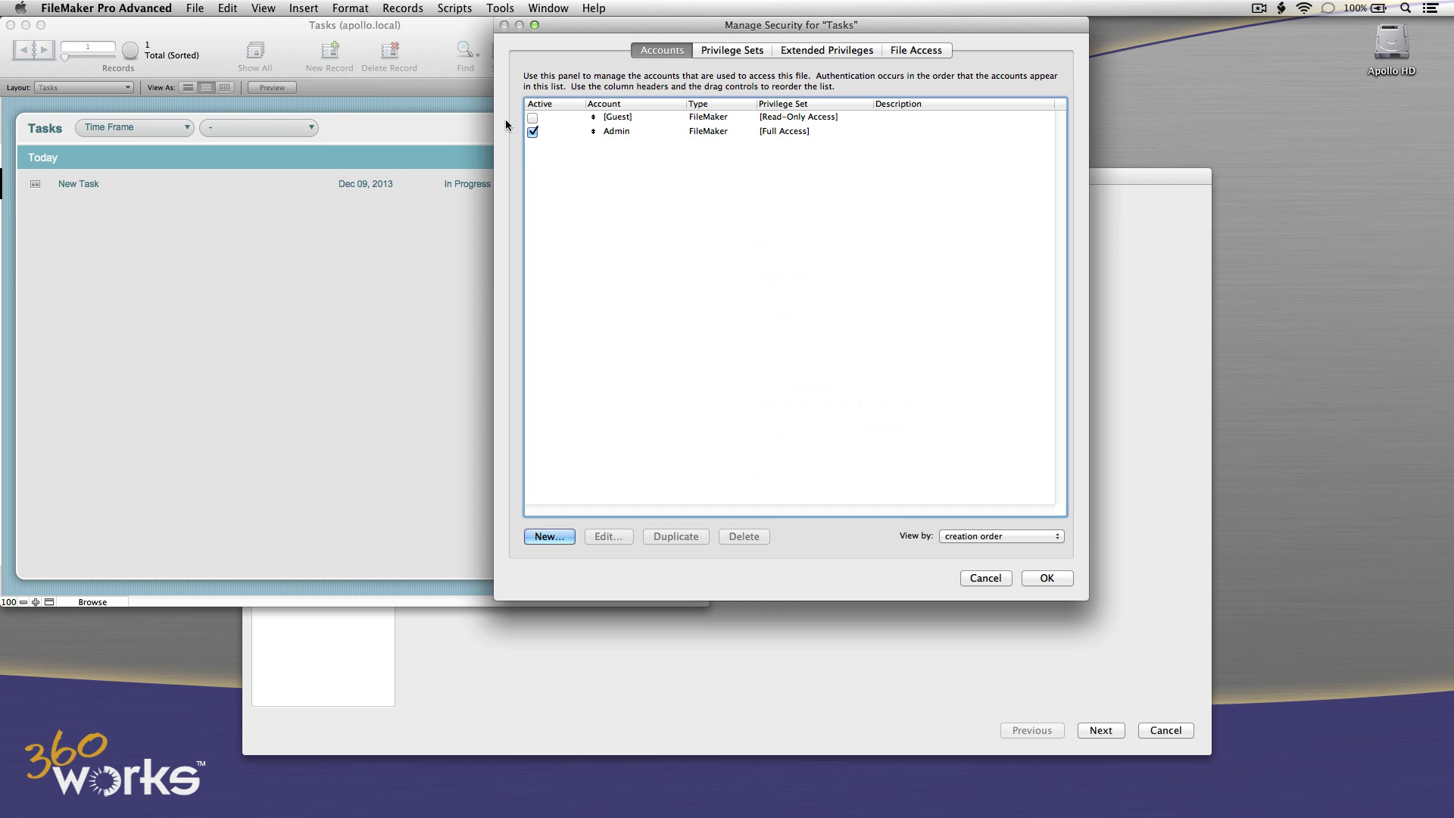
left_click(780, 52)
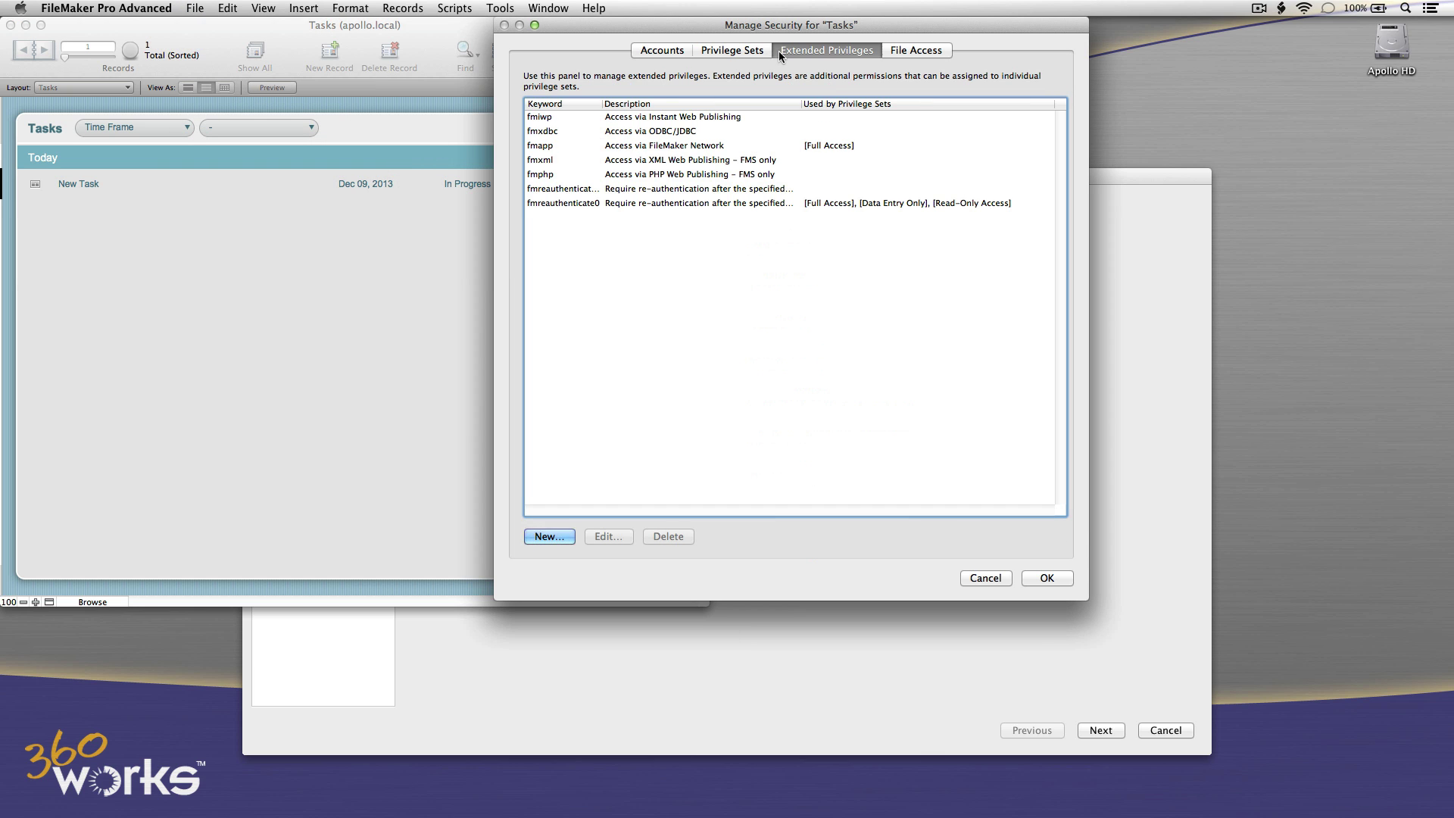
double_click(570, 162)
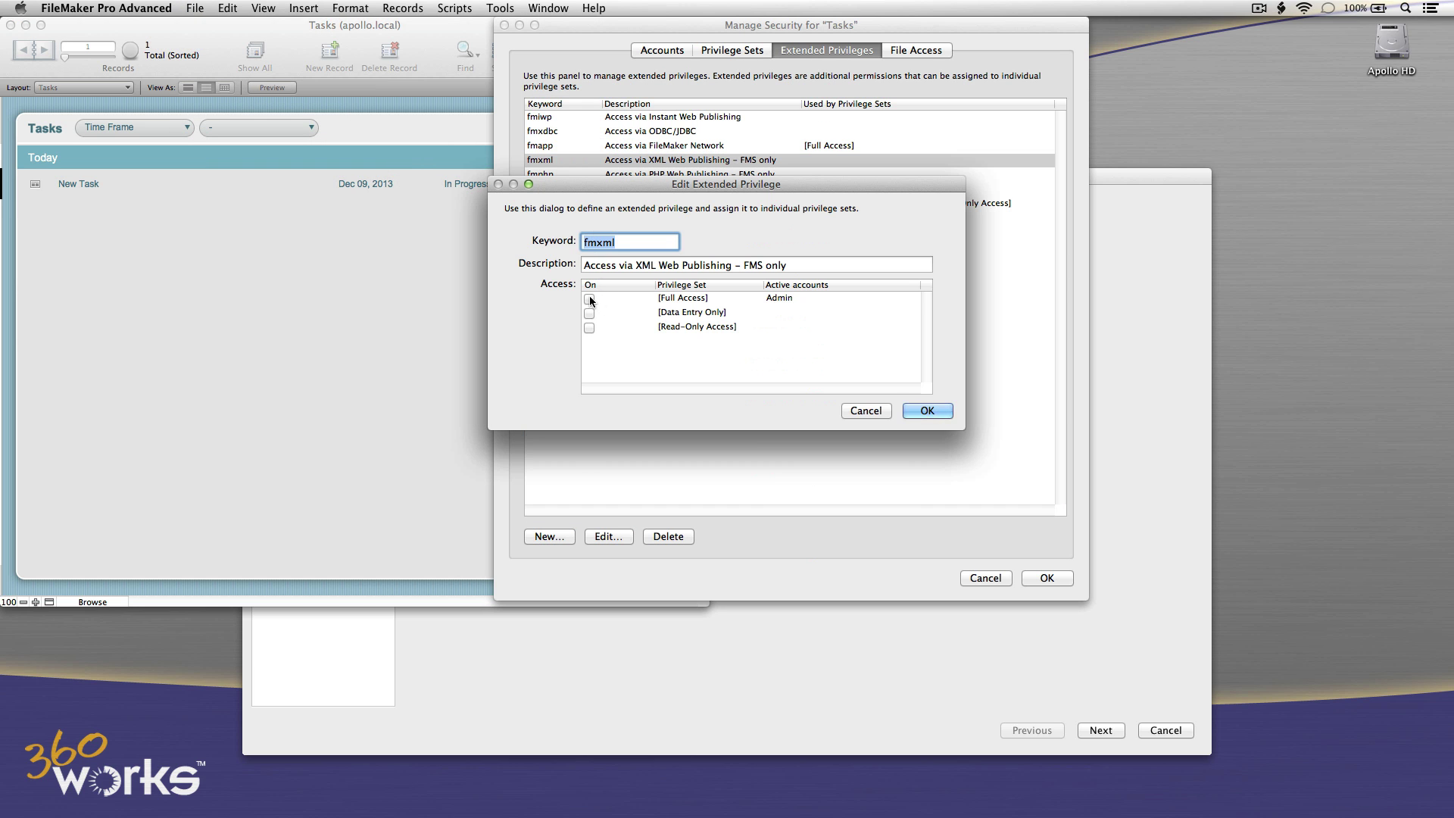
left_click(589, 298)
left_click(928, 411)
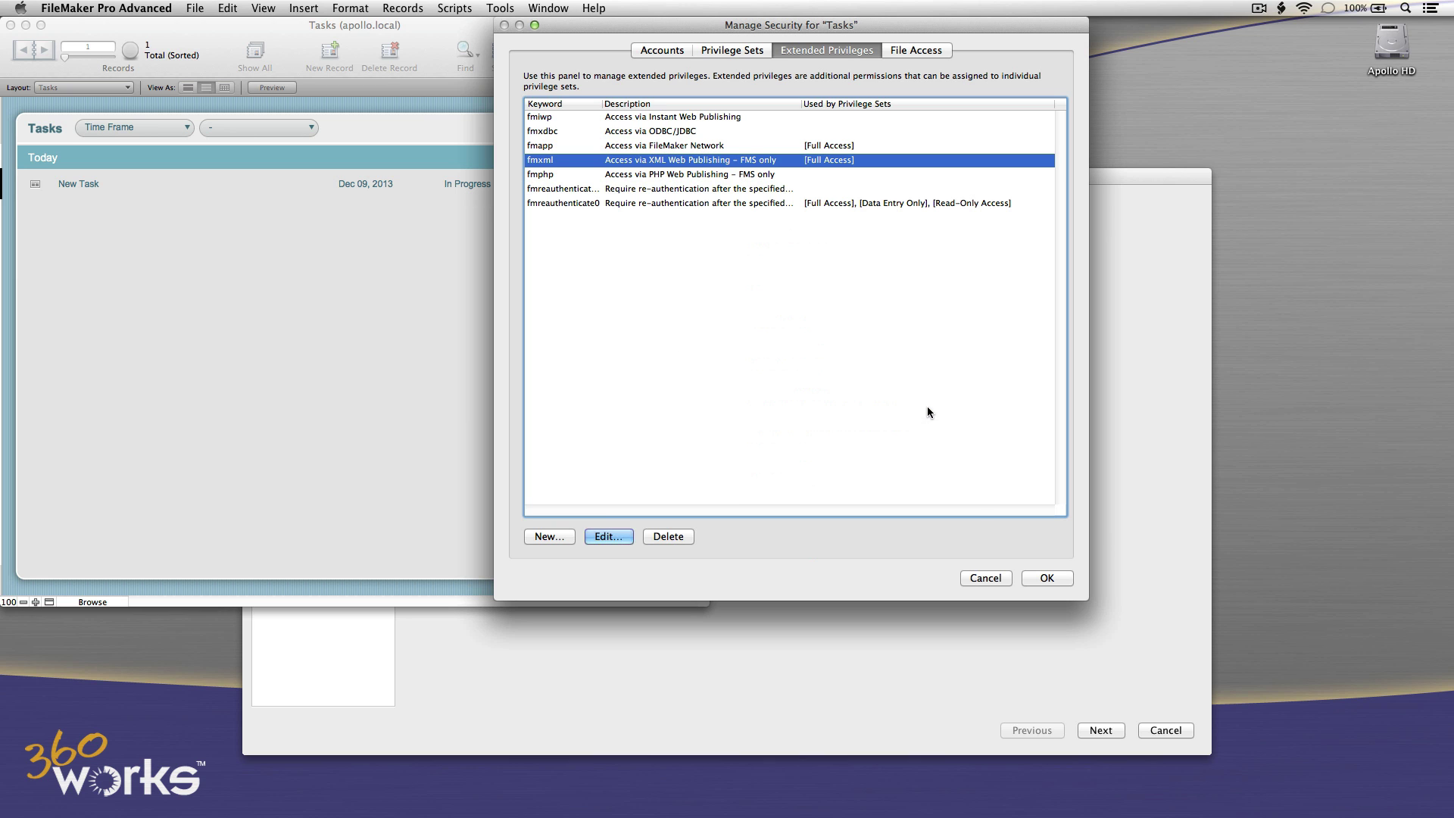
left_click(1038, 575)
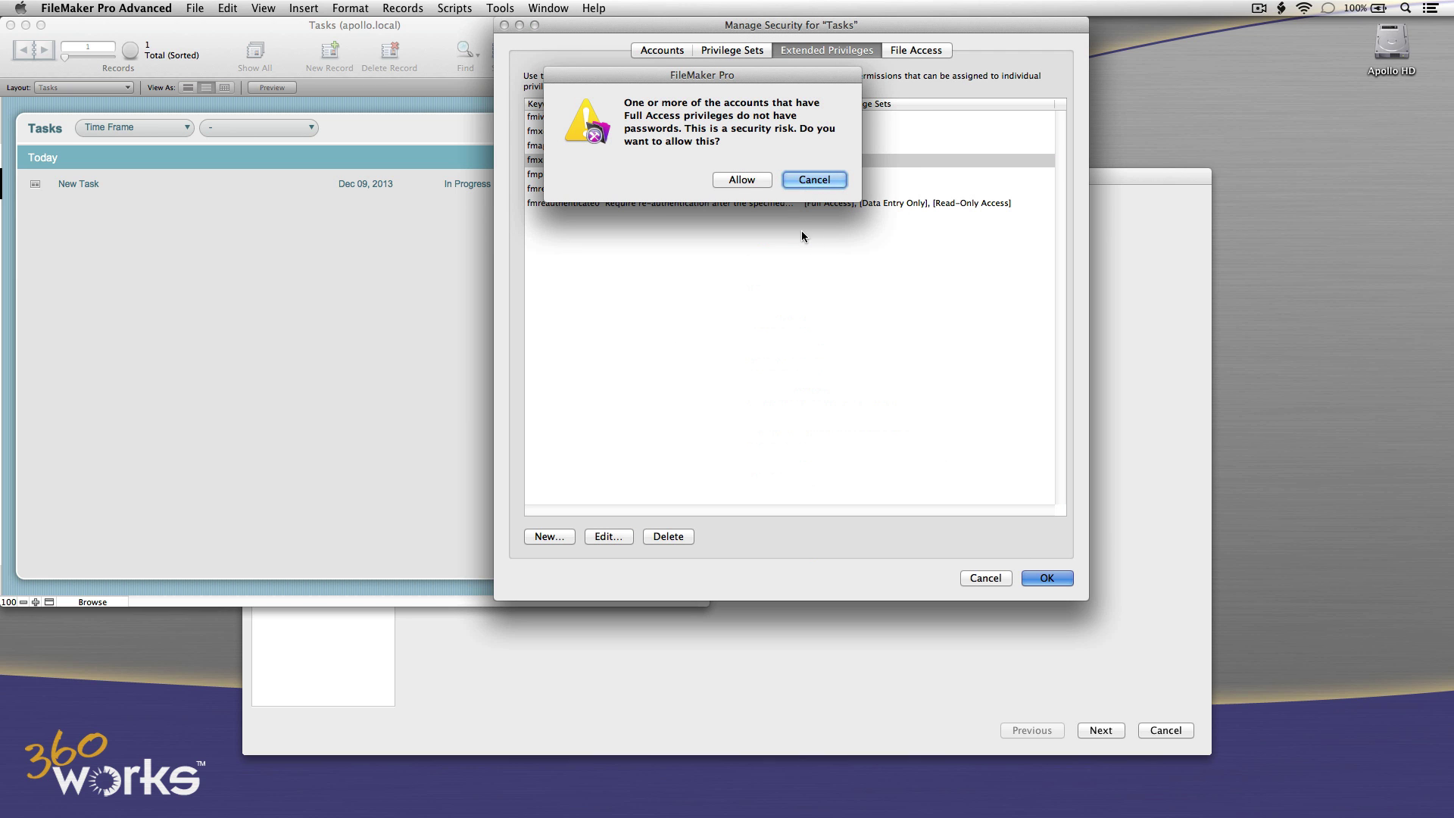
left_click(754, 182)
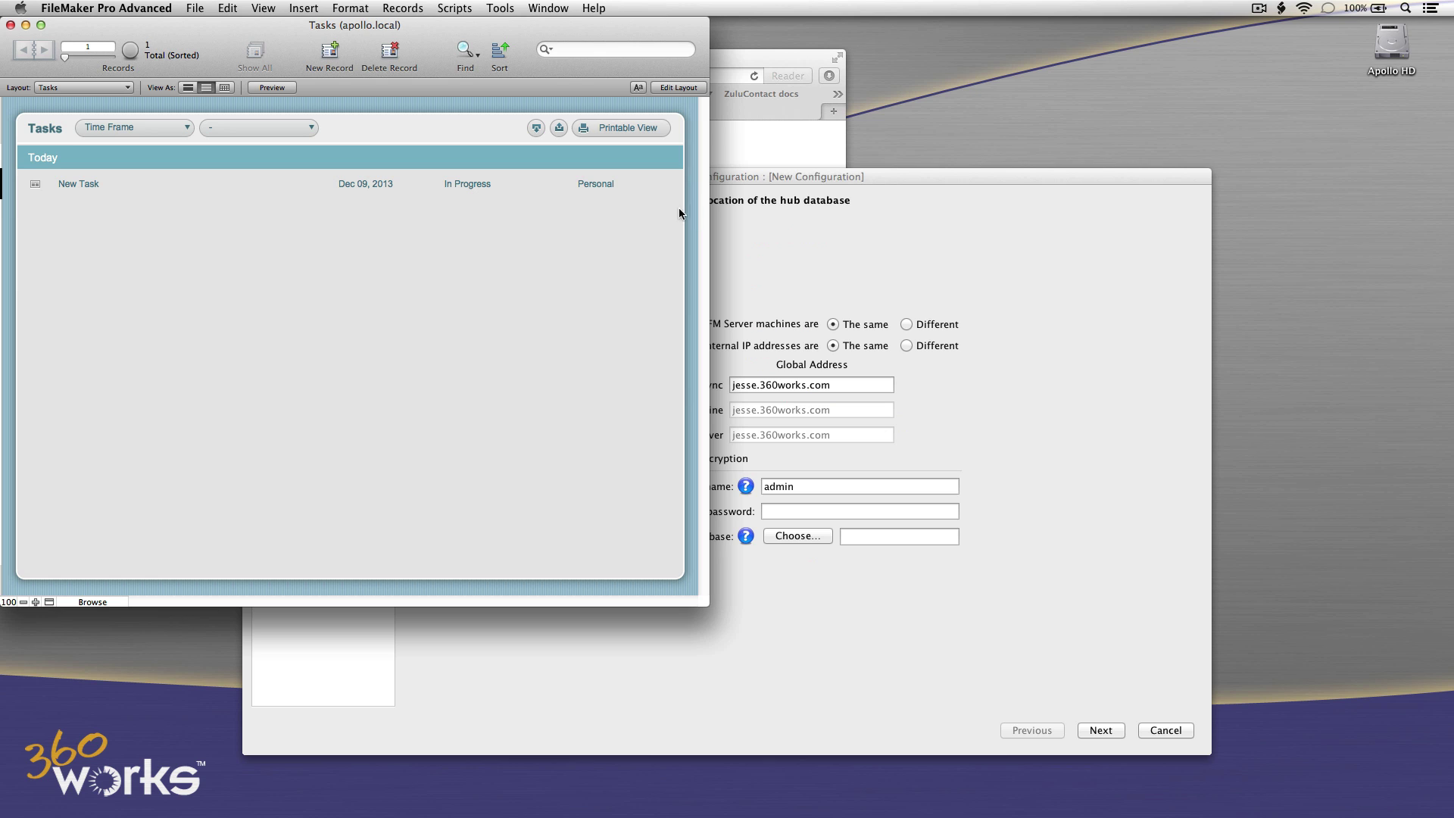
Choose Tasks from the server's database list as the hub and go to the next page.
left_click(844, 255)
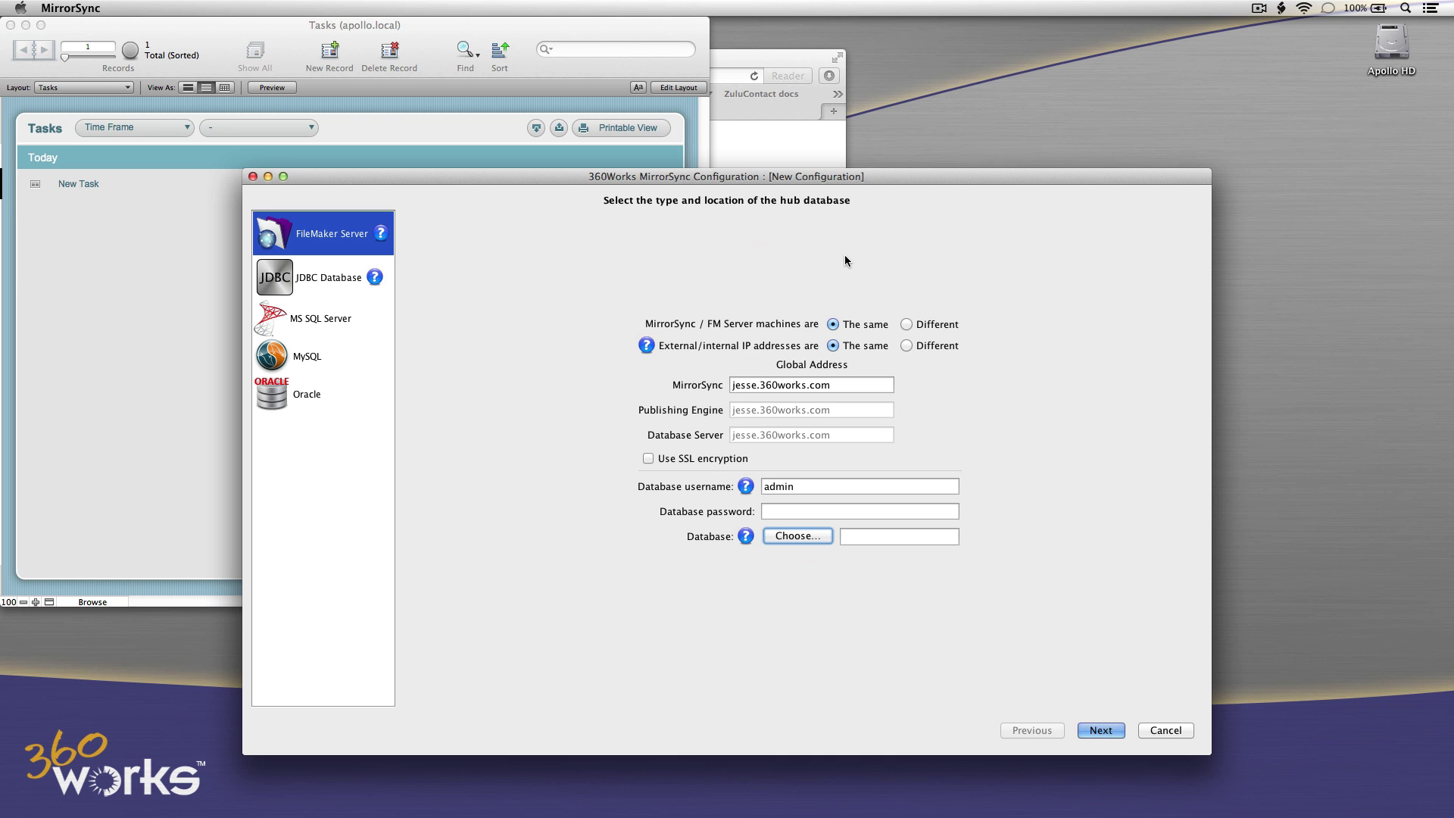
left_click(798, 536)
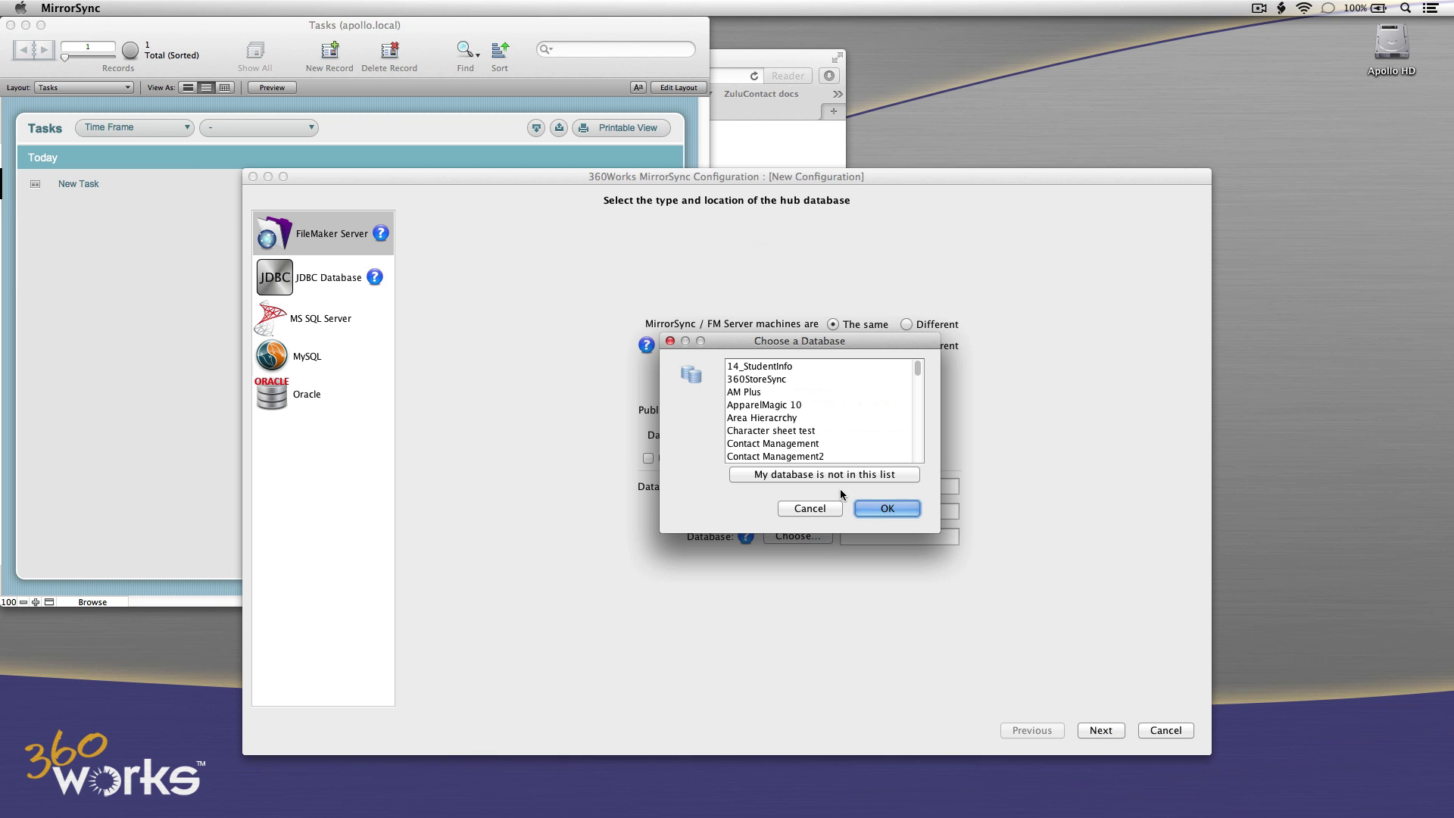
left_click_drag(915, 375, 915, 435)
left_click(811, 429)
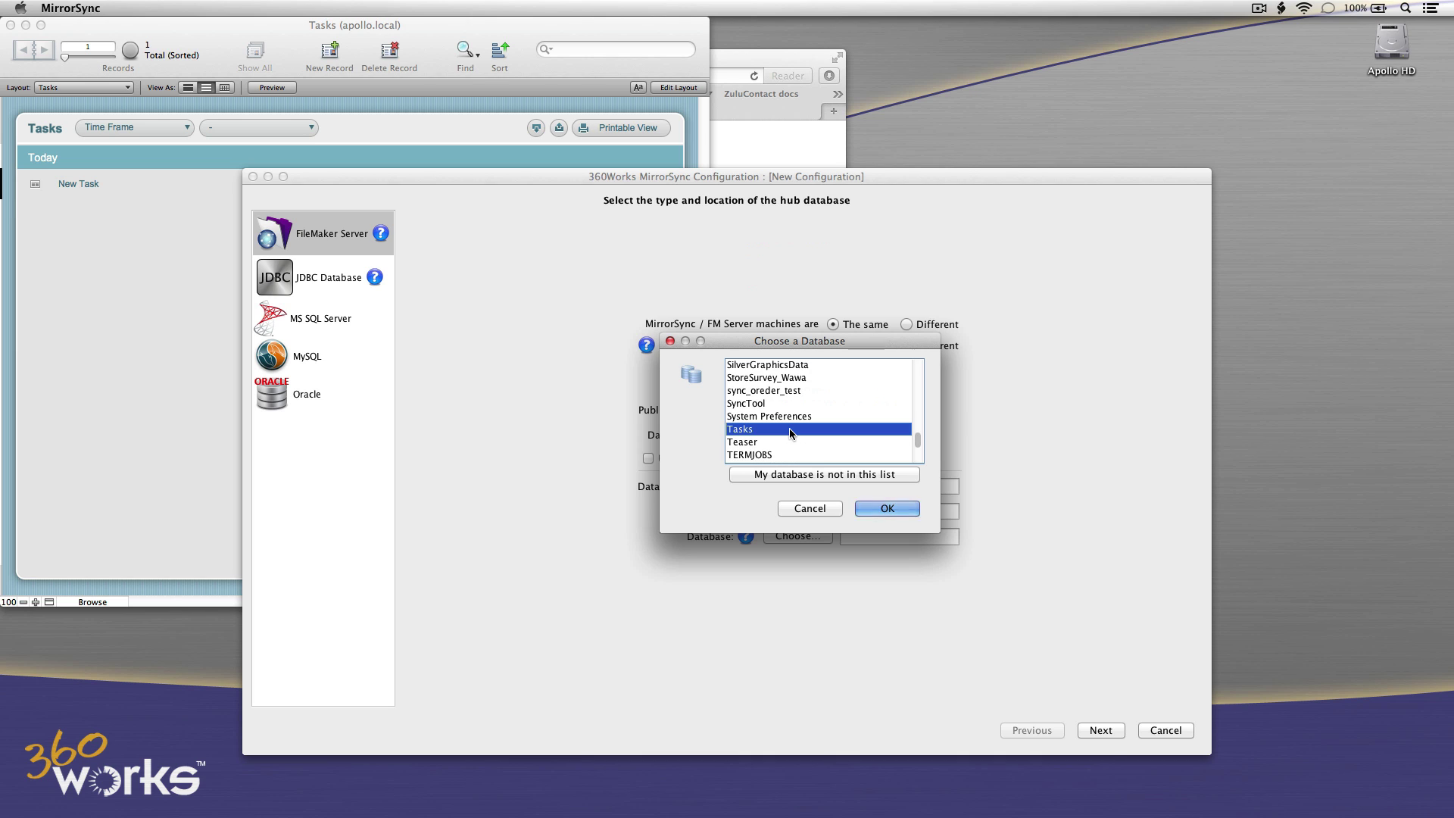
left_click(888, 510)
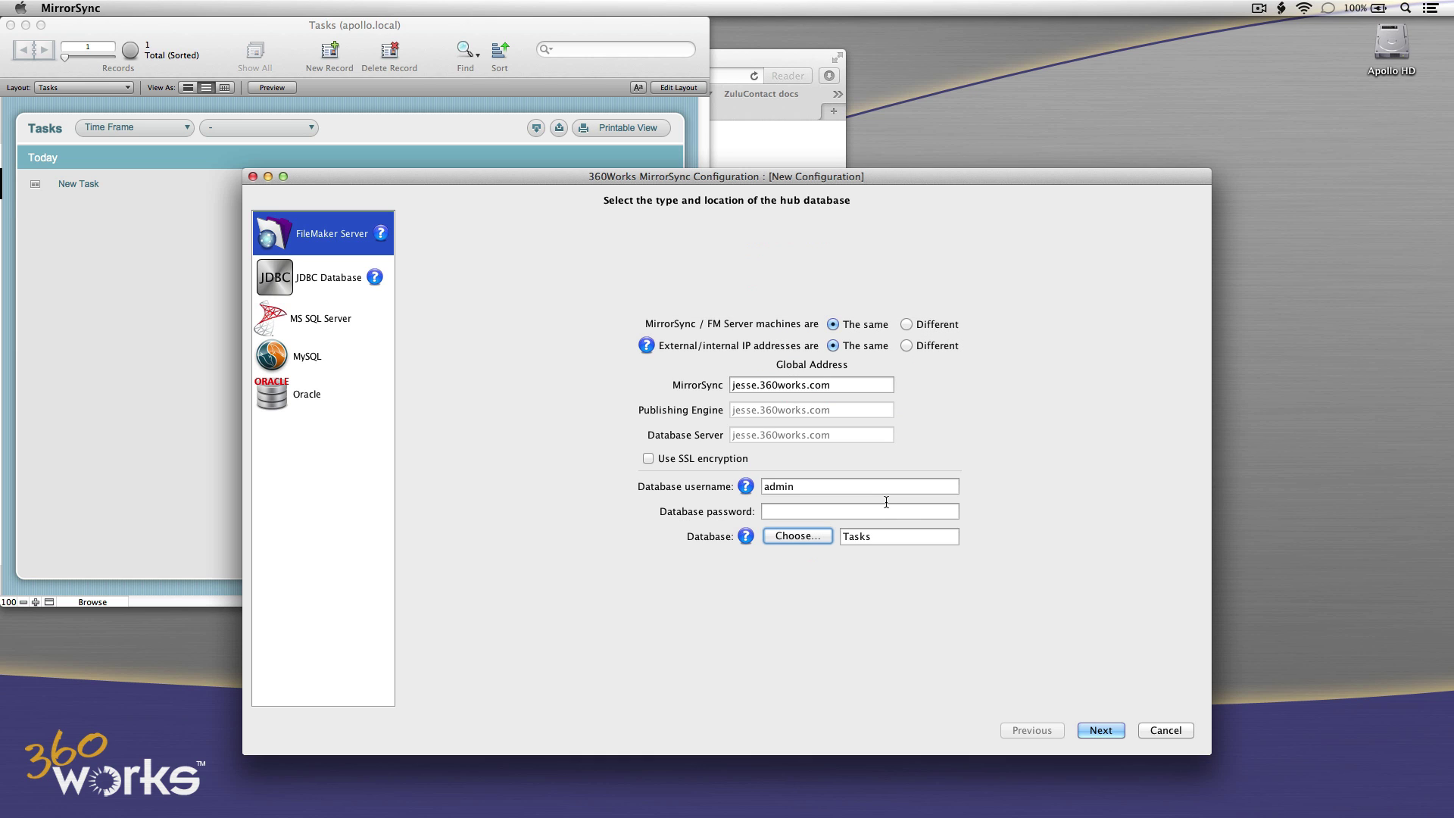
left_click(1089, 730)
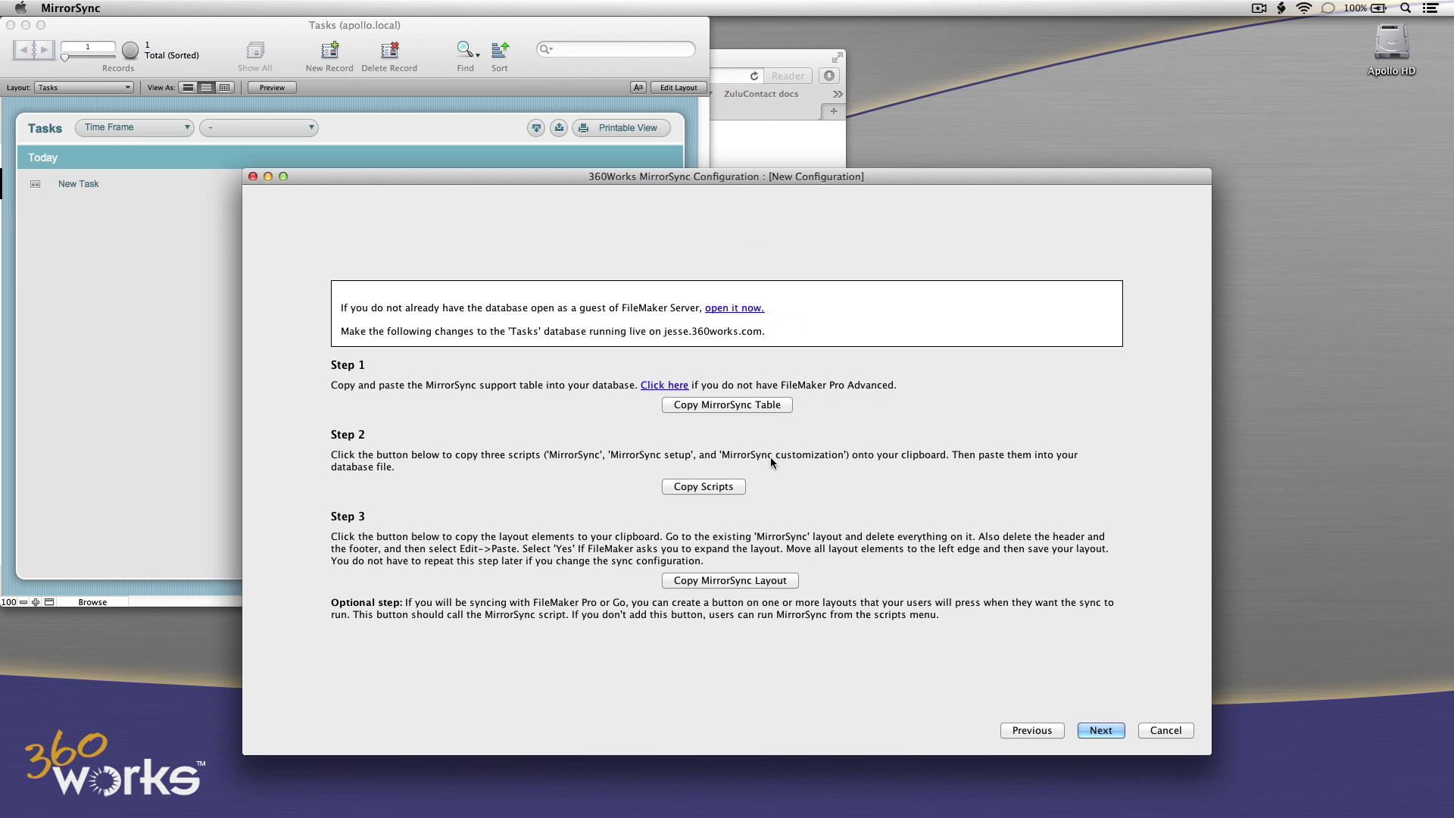
Copy the MirrorSync support table and paste it into Tasks' Manage Database table list.
left_click(684, 406)
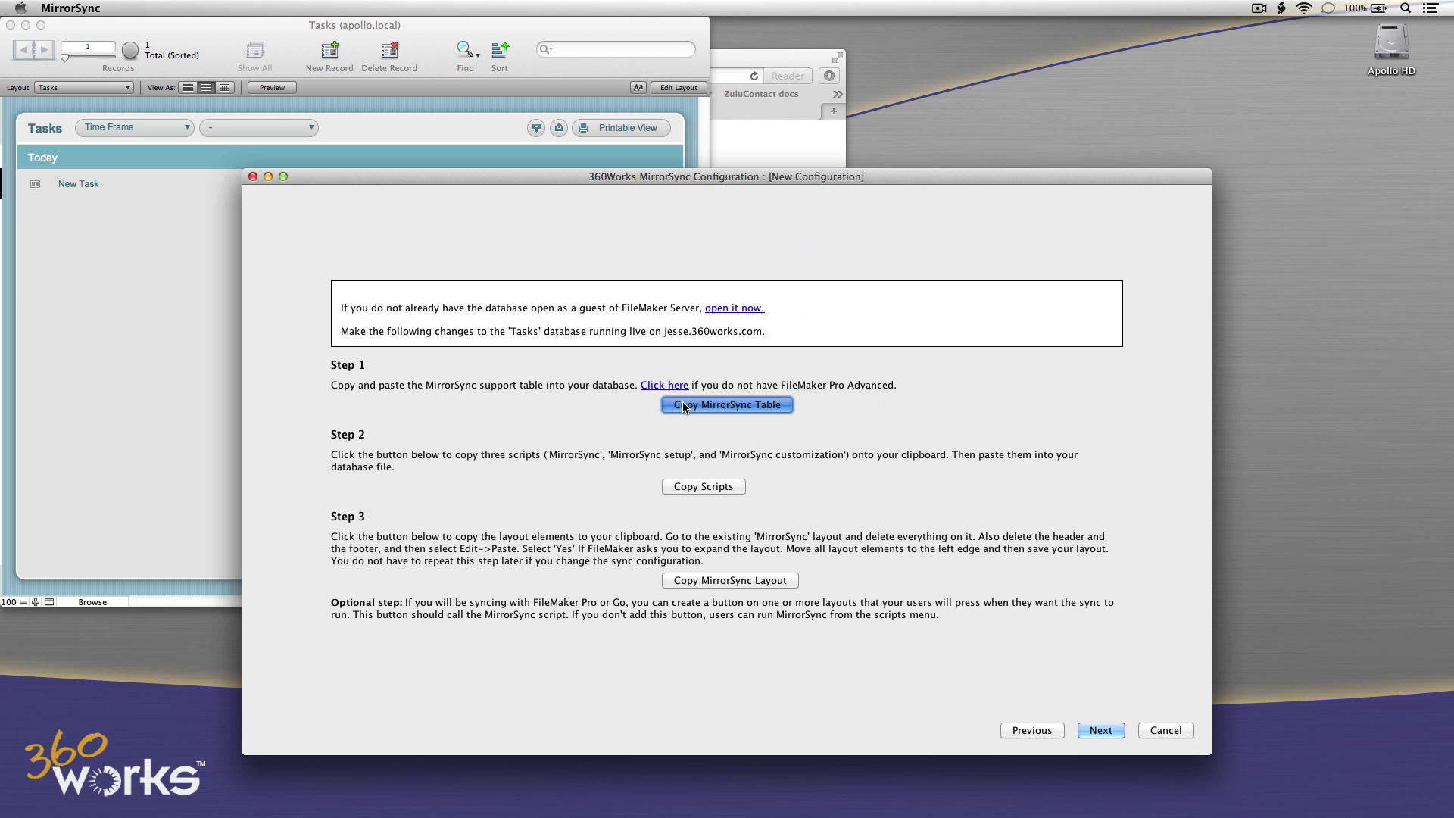
left_click(916, 487)
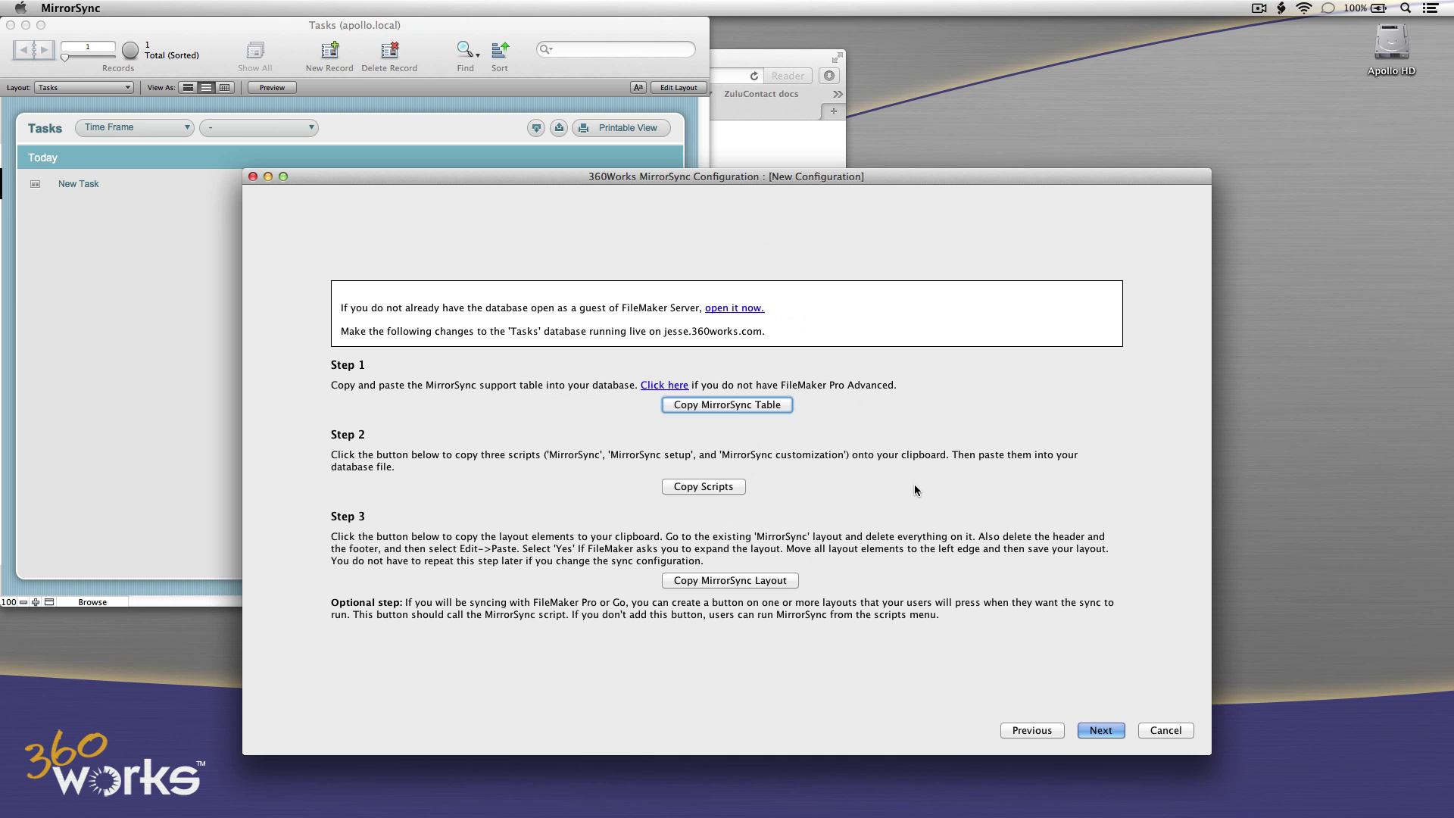
left_click(144, 217)
left_click(195, 8)
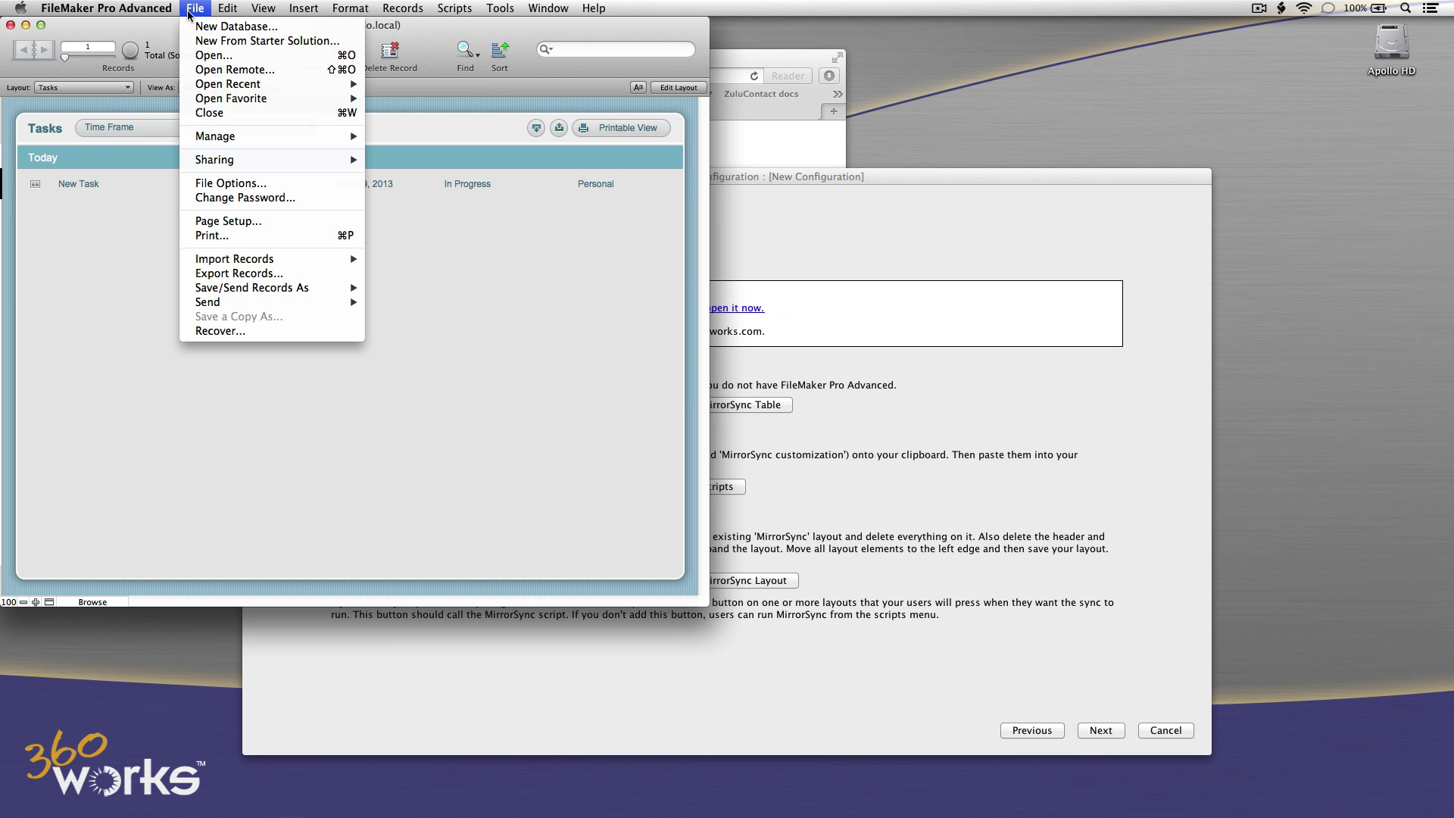
mouse_move(229, 136)
left_click(375, 141)
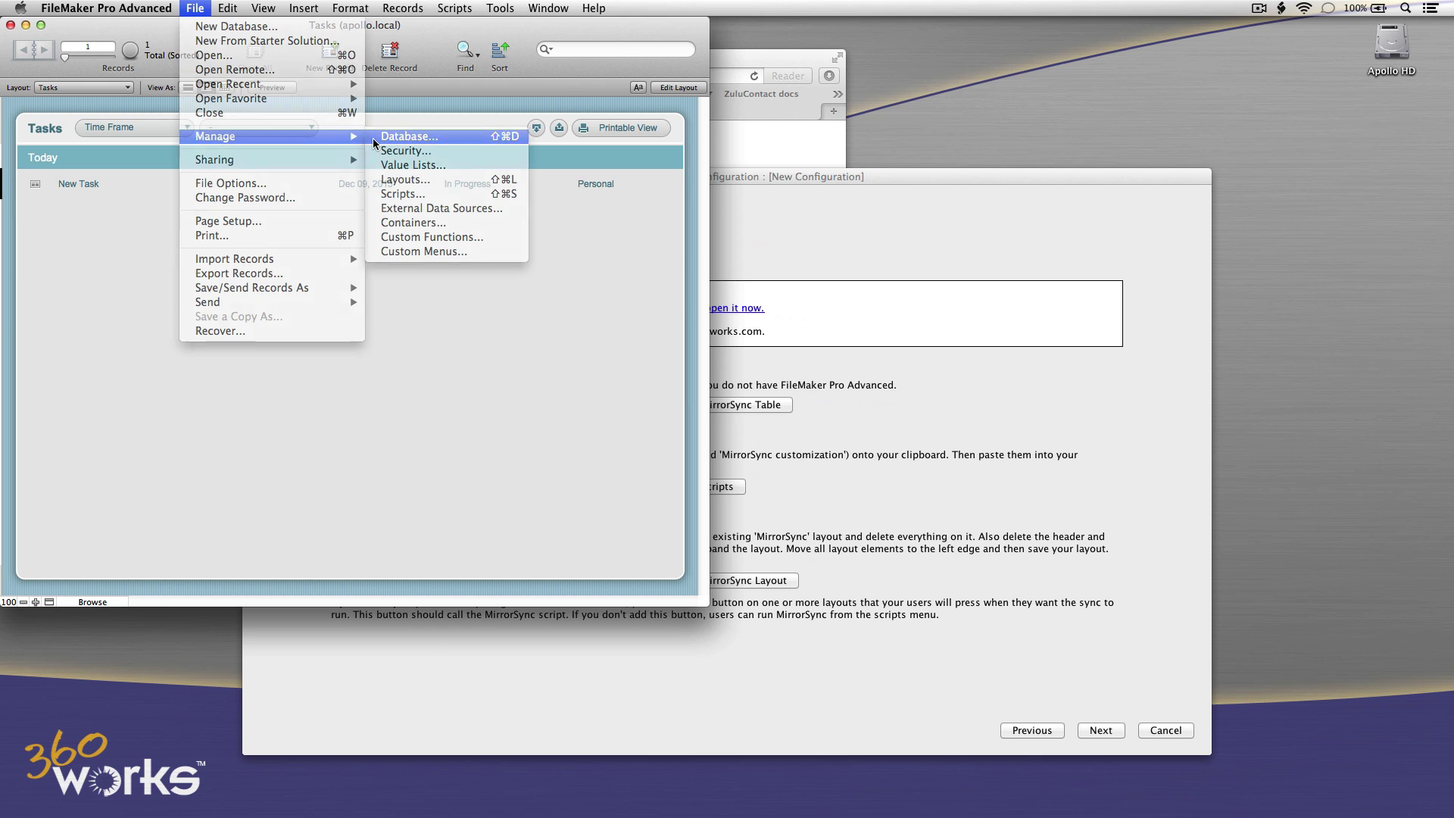
left_click(470, 56)
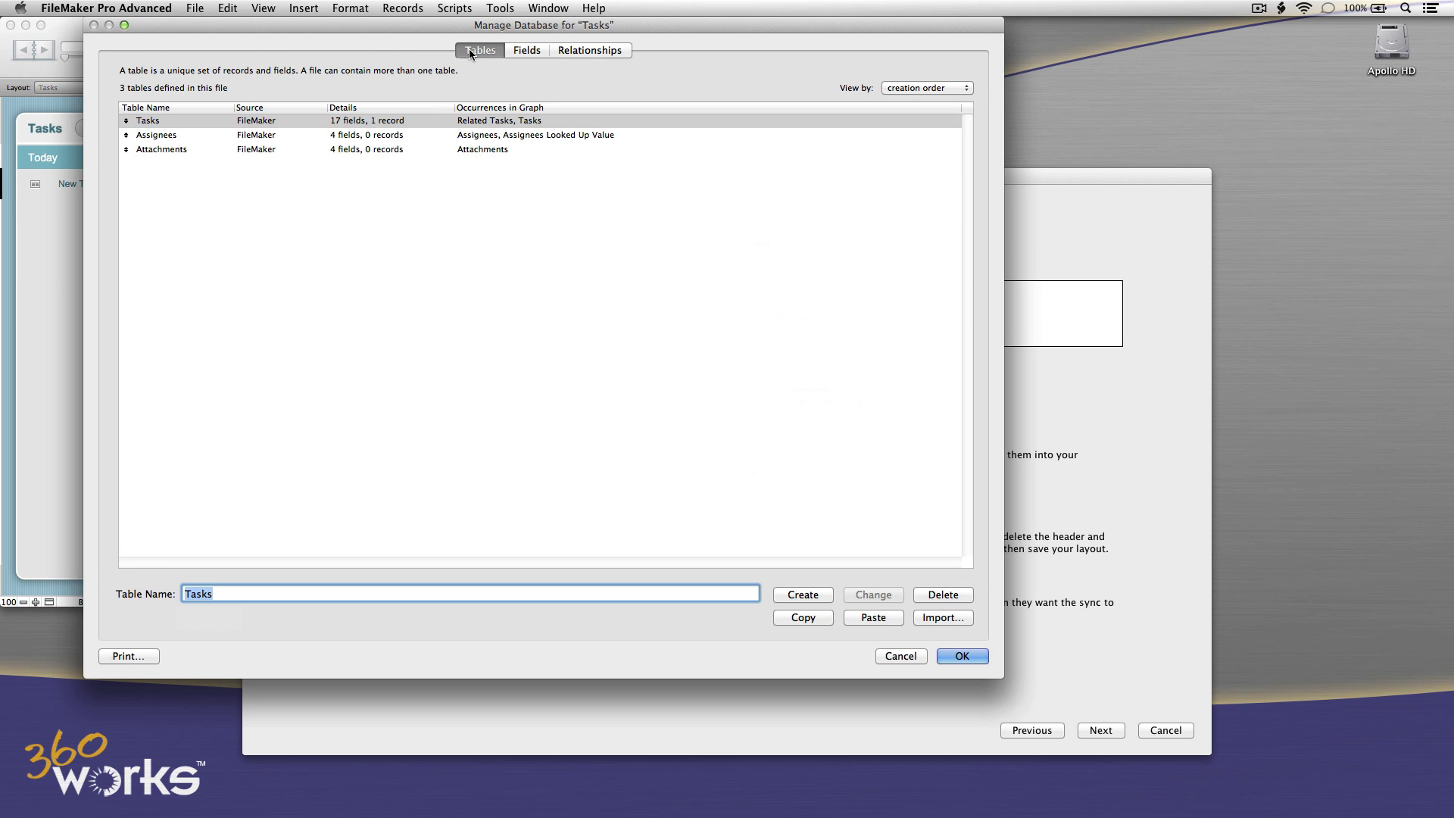
left_click(221, 12)
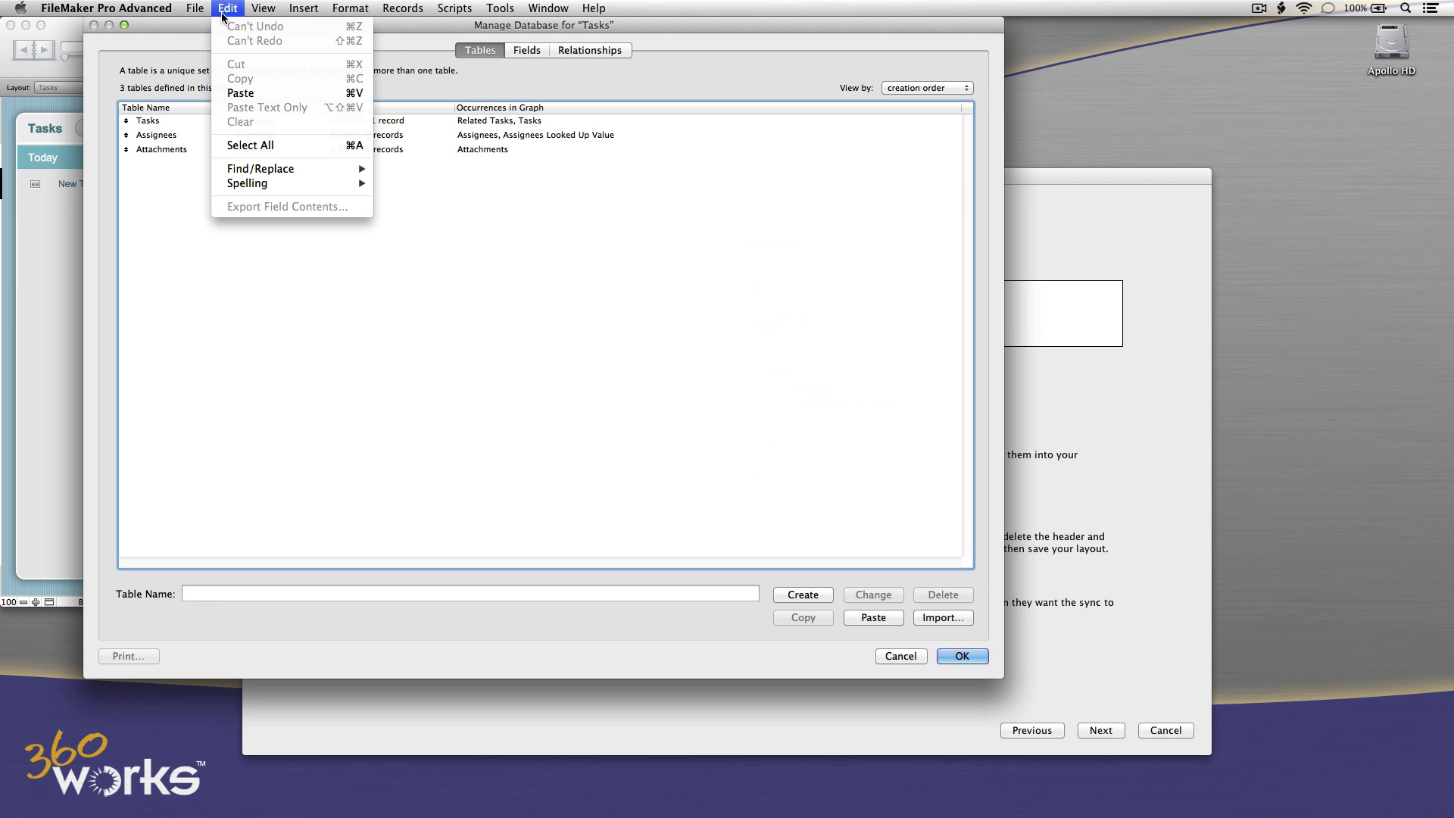
left_click(240, 92)
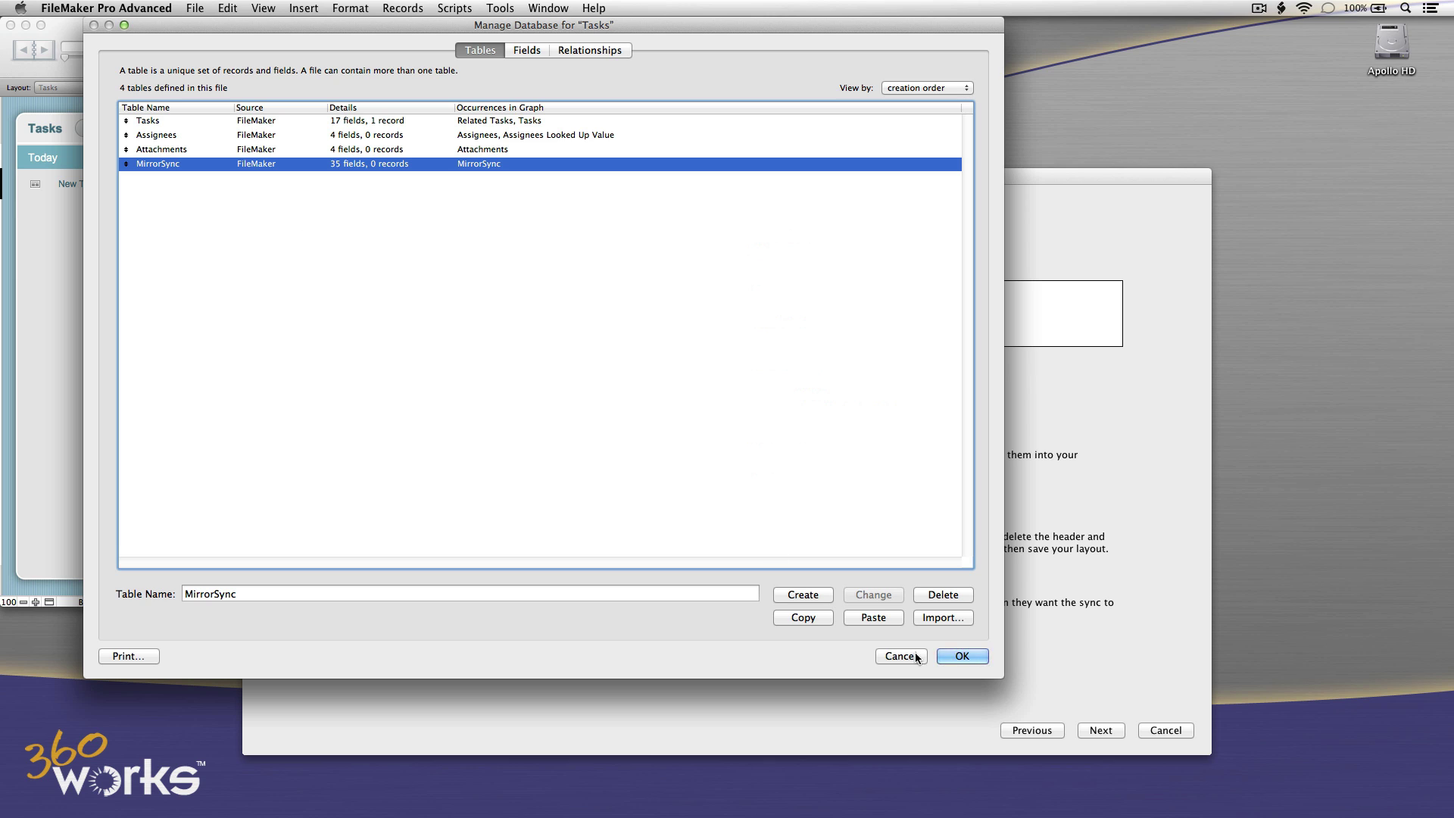
left_click(955, 657)
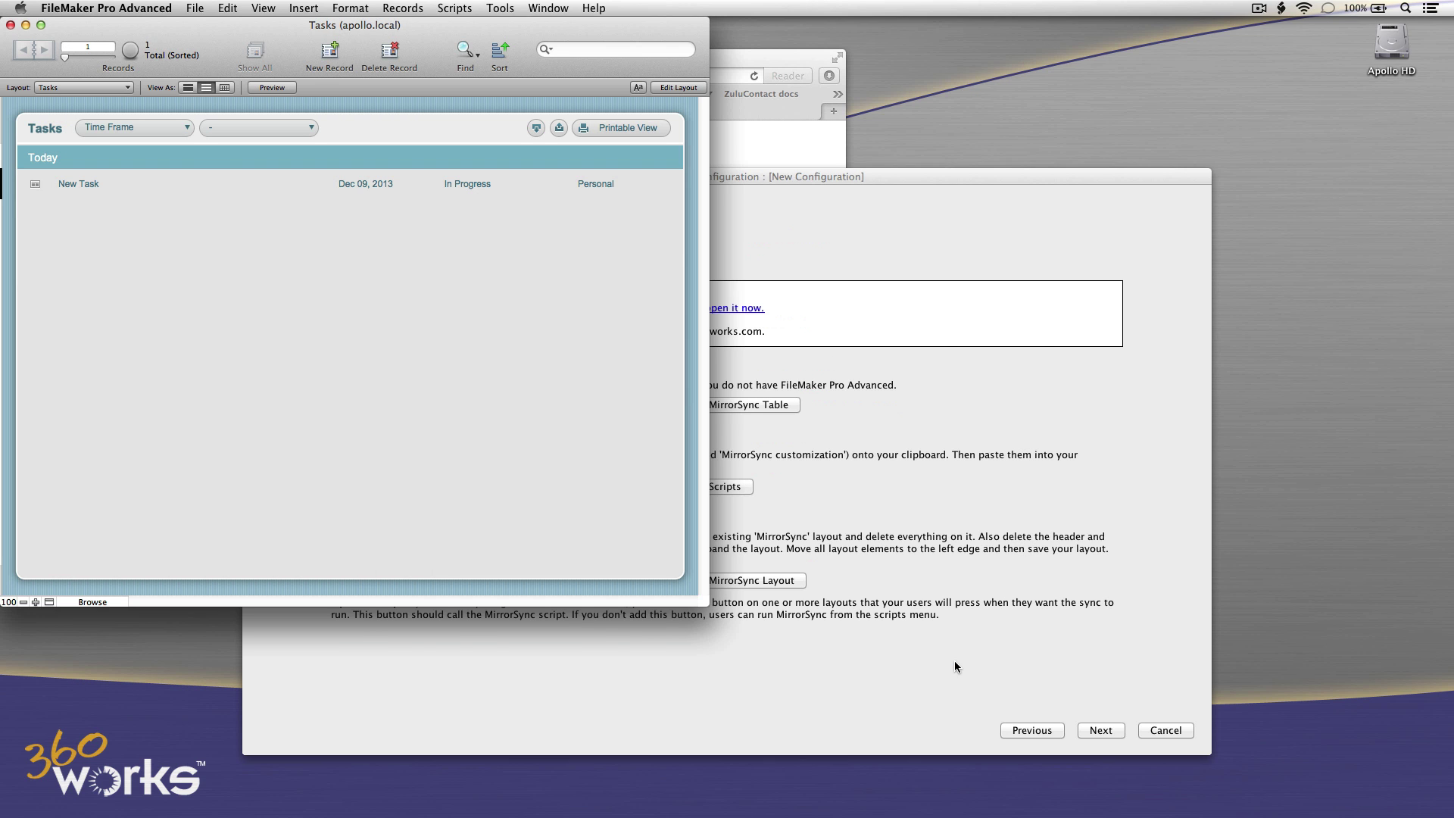
Copy the three MirrorSync scripts and paste them into the Tasks file's Manage Scripts list.
left_click(954, 660)
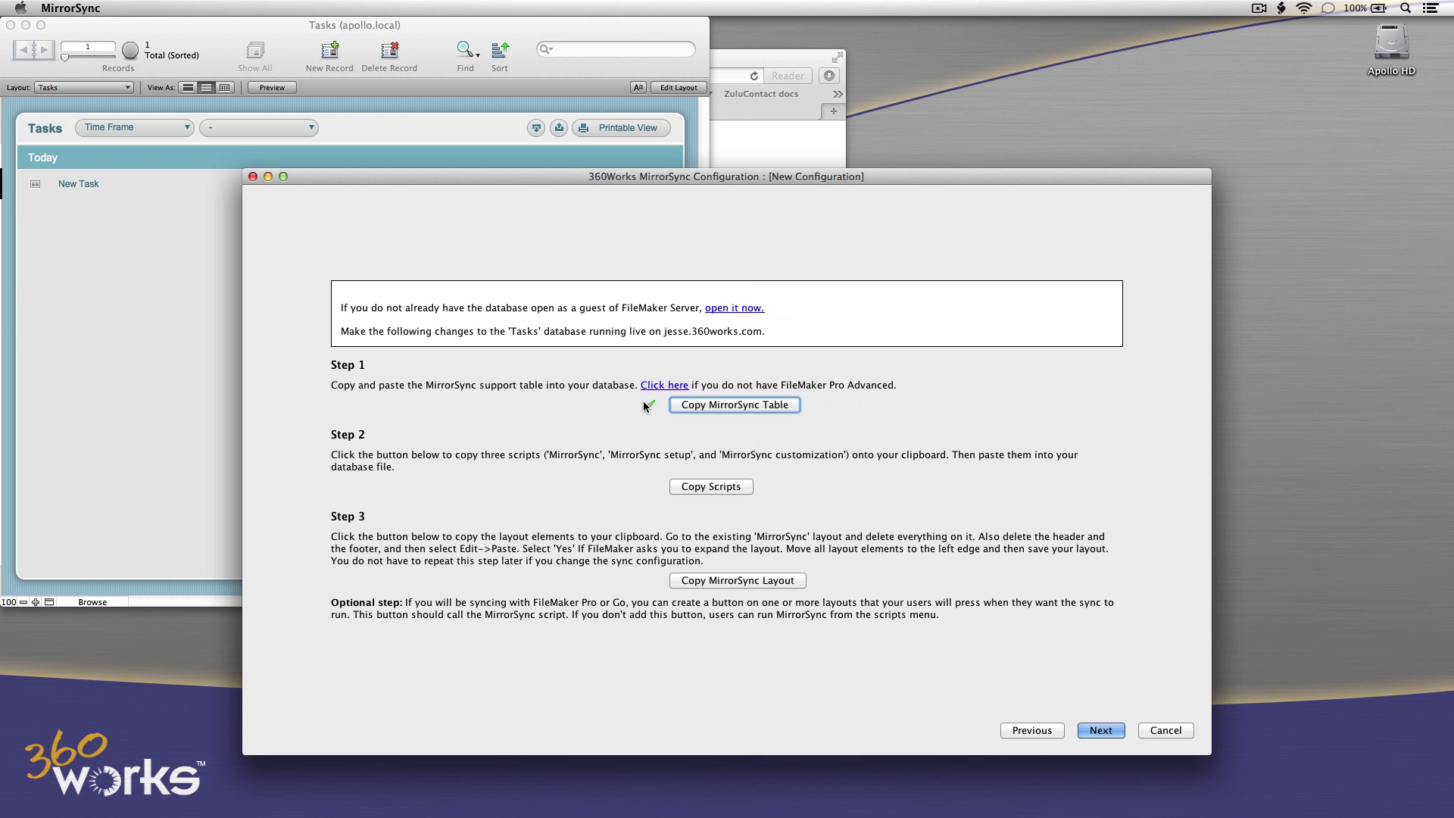
left_click(732, 488)
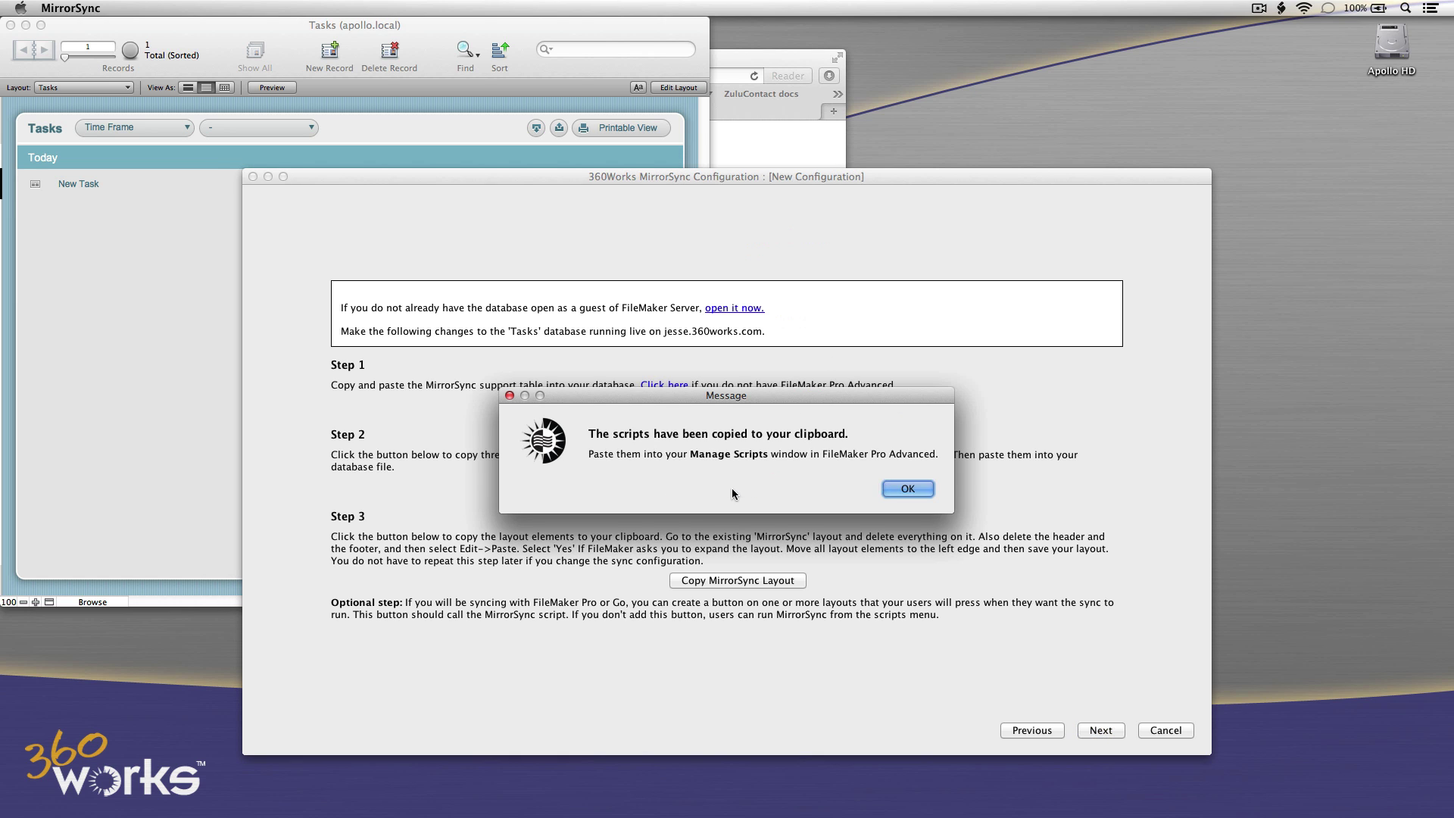
left_click(898, 490)
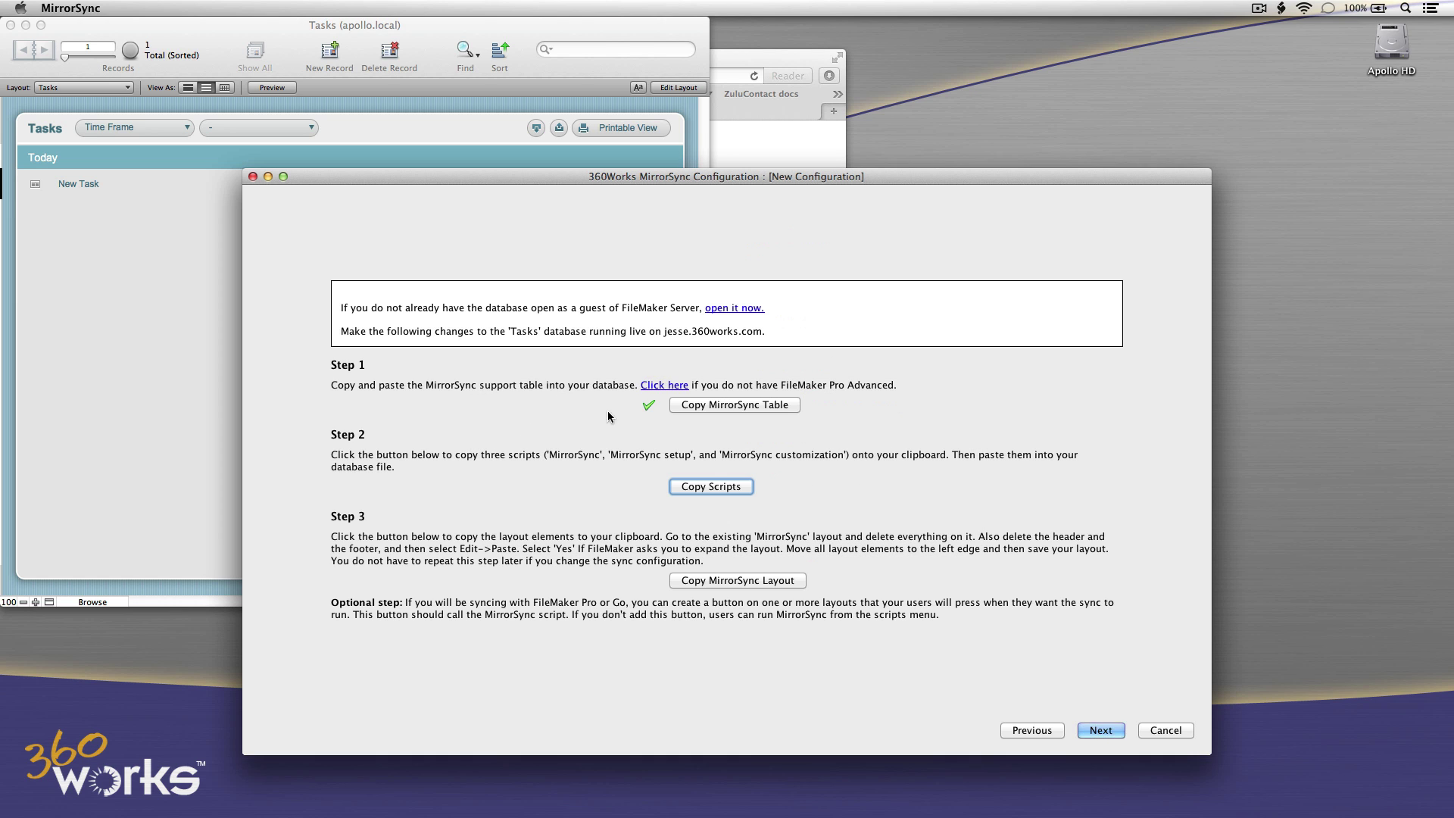
left_click(225, 387)
left_click(454, 8)
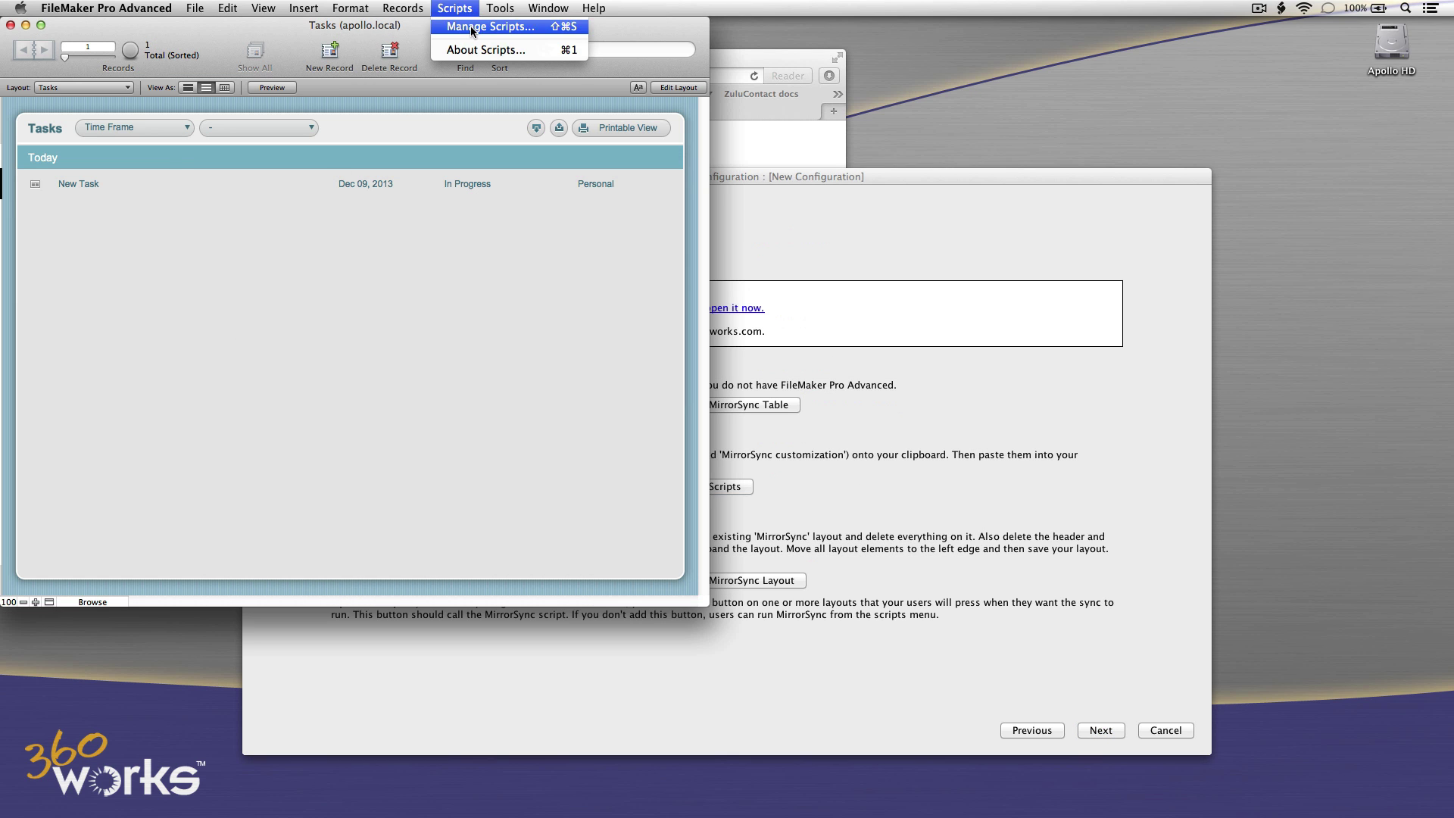
left_click(473, 29)
left_click(344, 615)
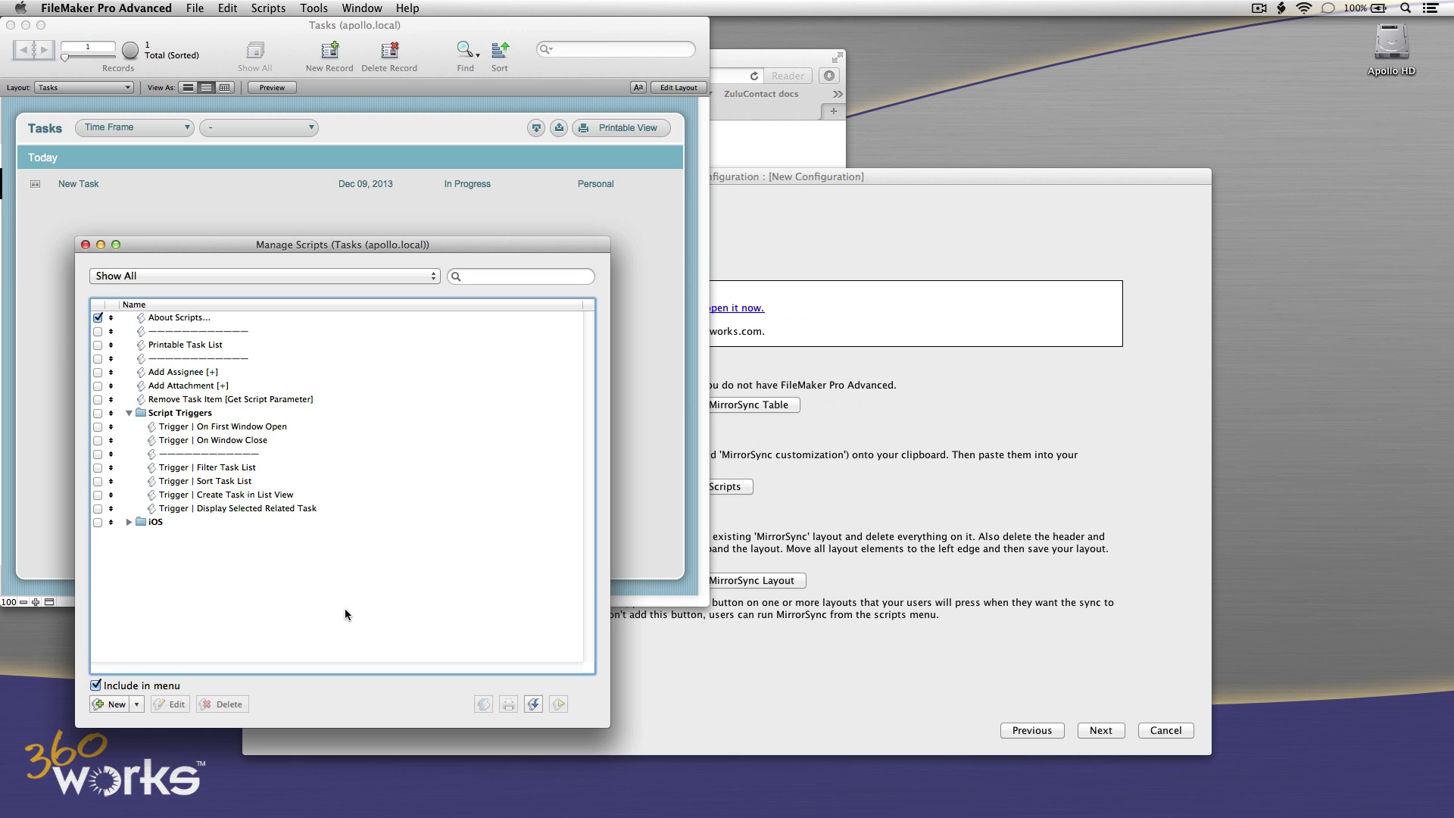
left_click(215, 6)
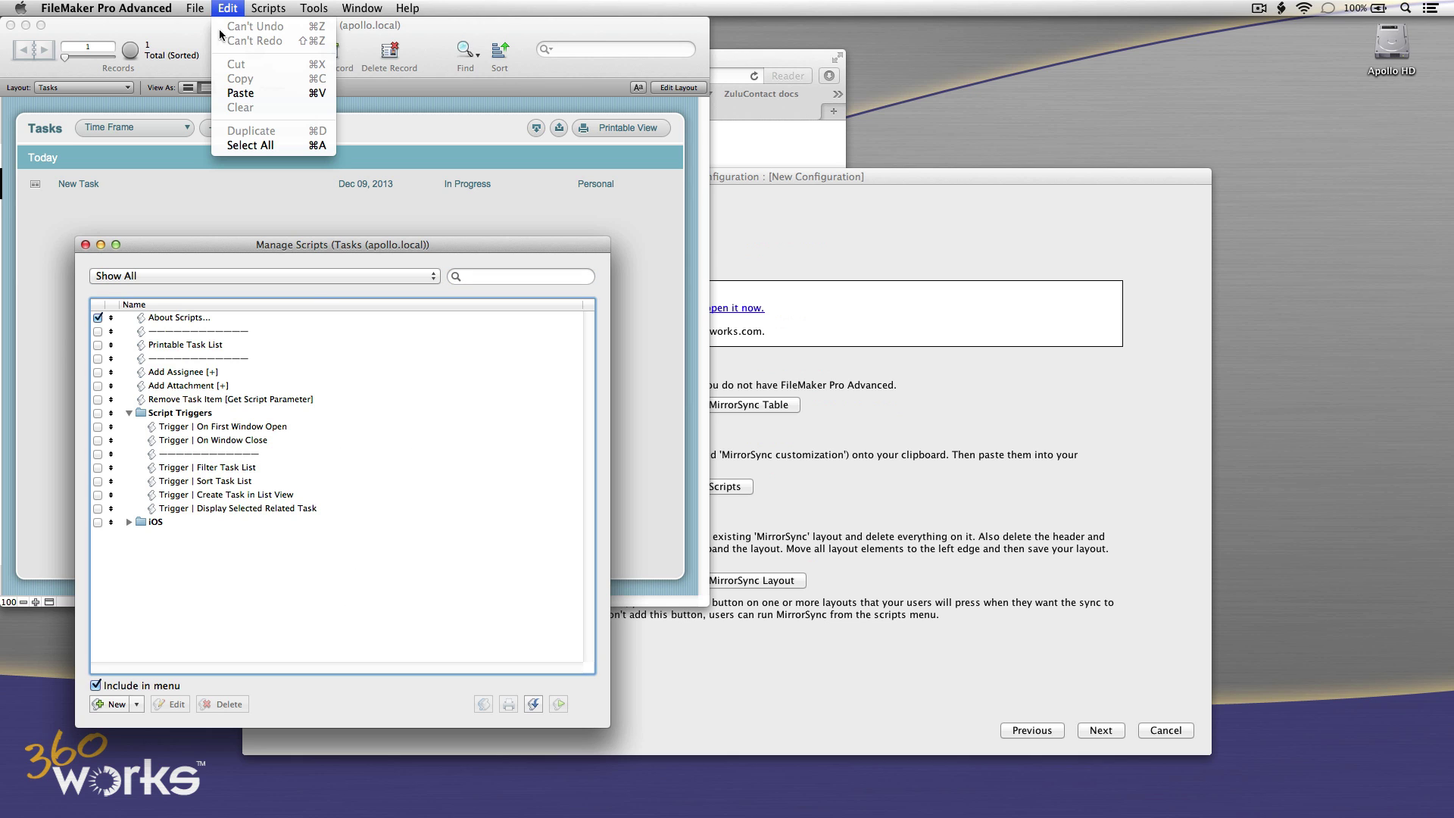
left_click(221, 98)
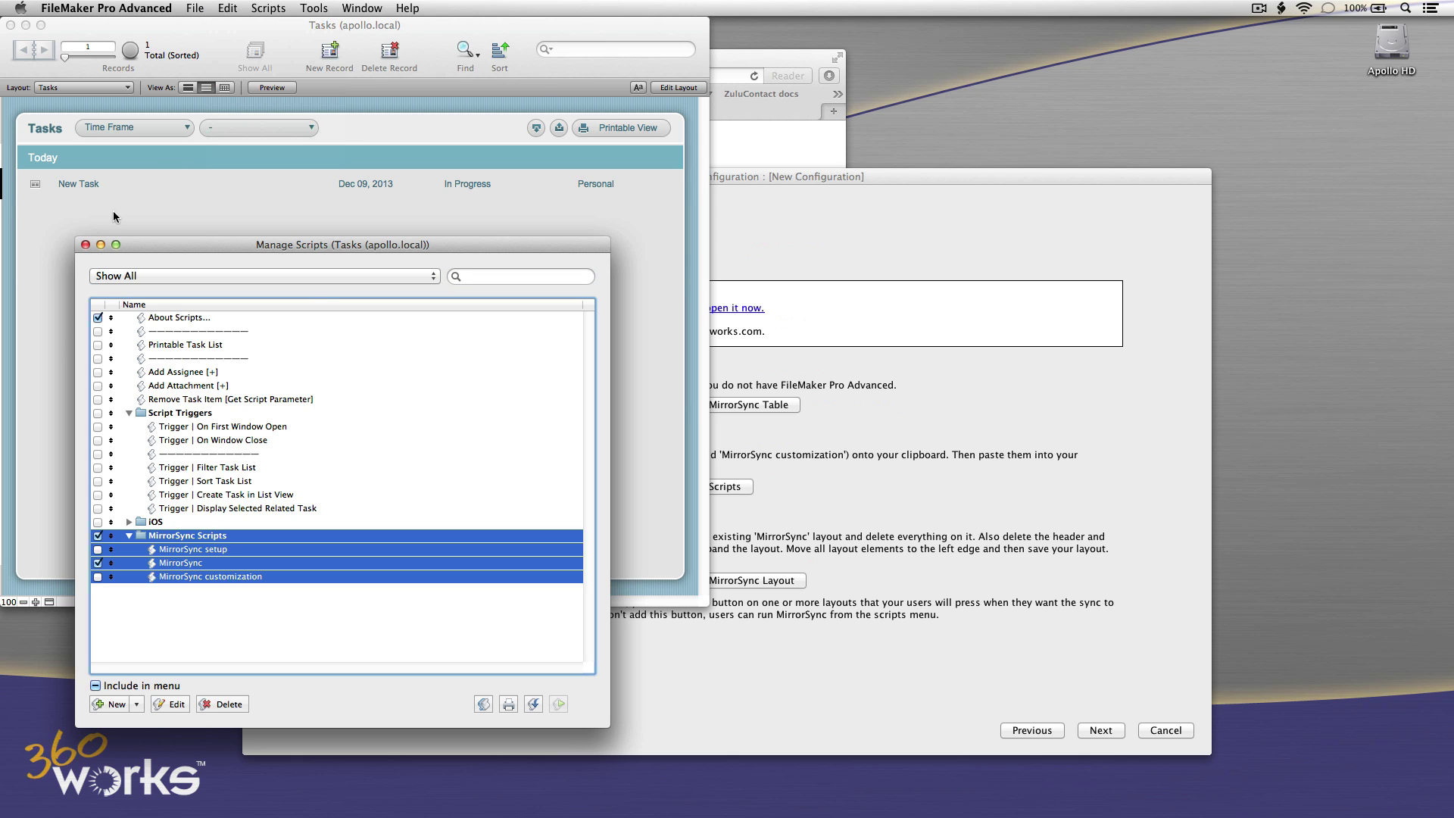
left_click(85, 244)
key("super+Tab")
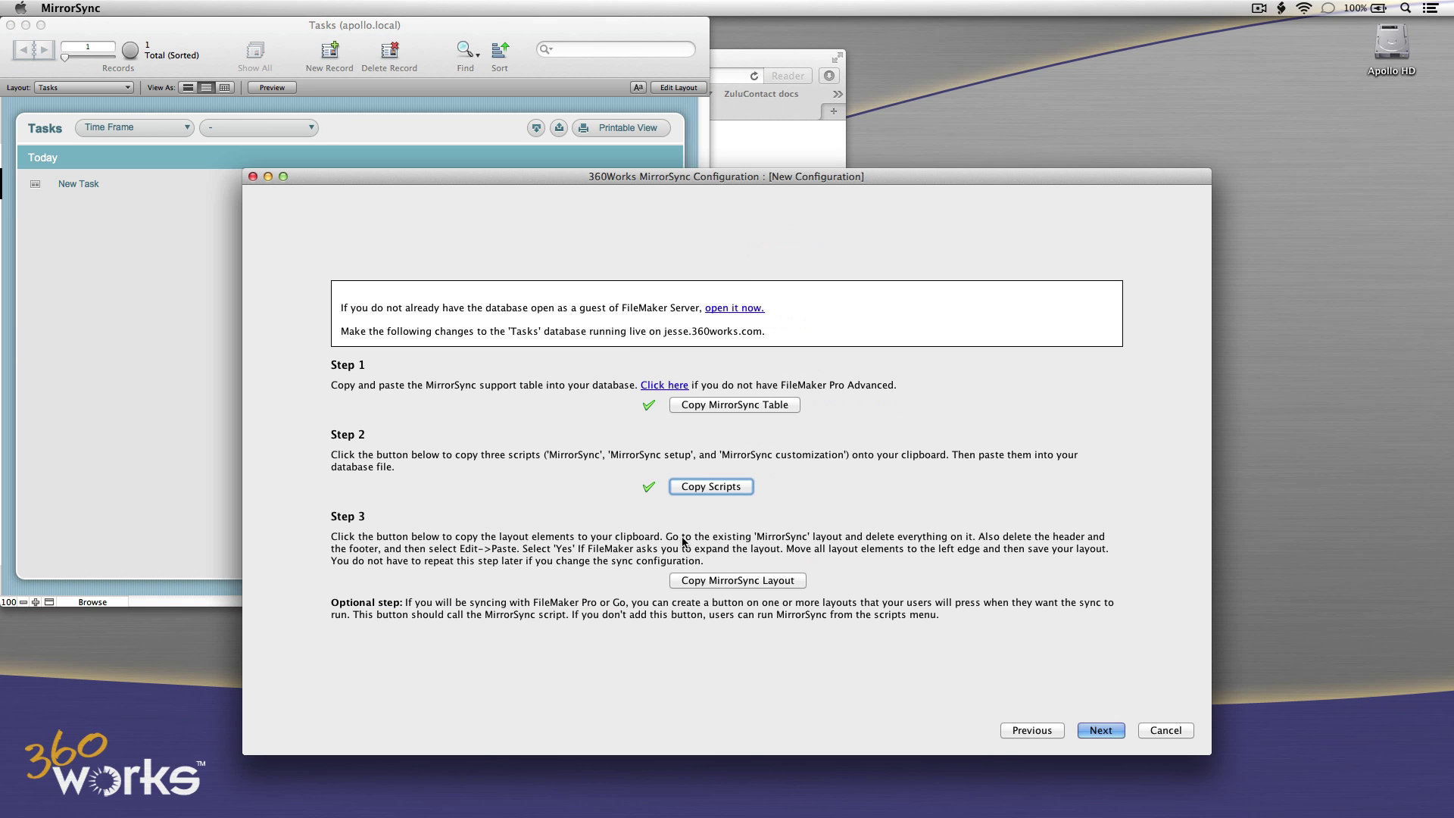
Copy the MirrorSync layout elements and open the Tasks MirrorSync layout in Layout Mode.
left_click(712, 580)
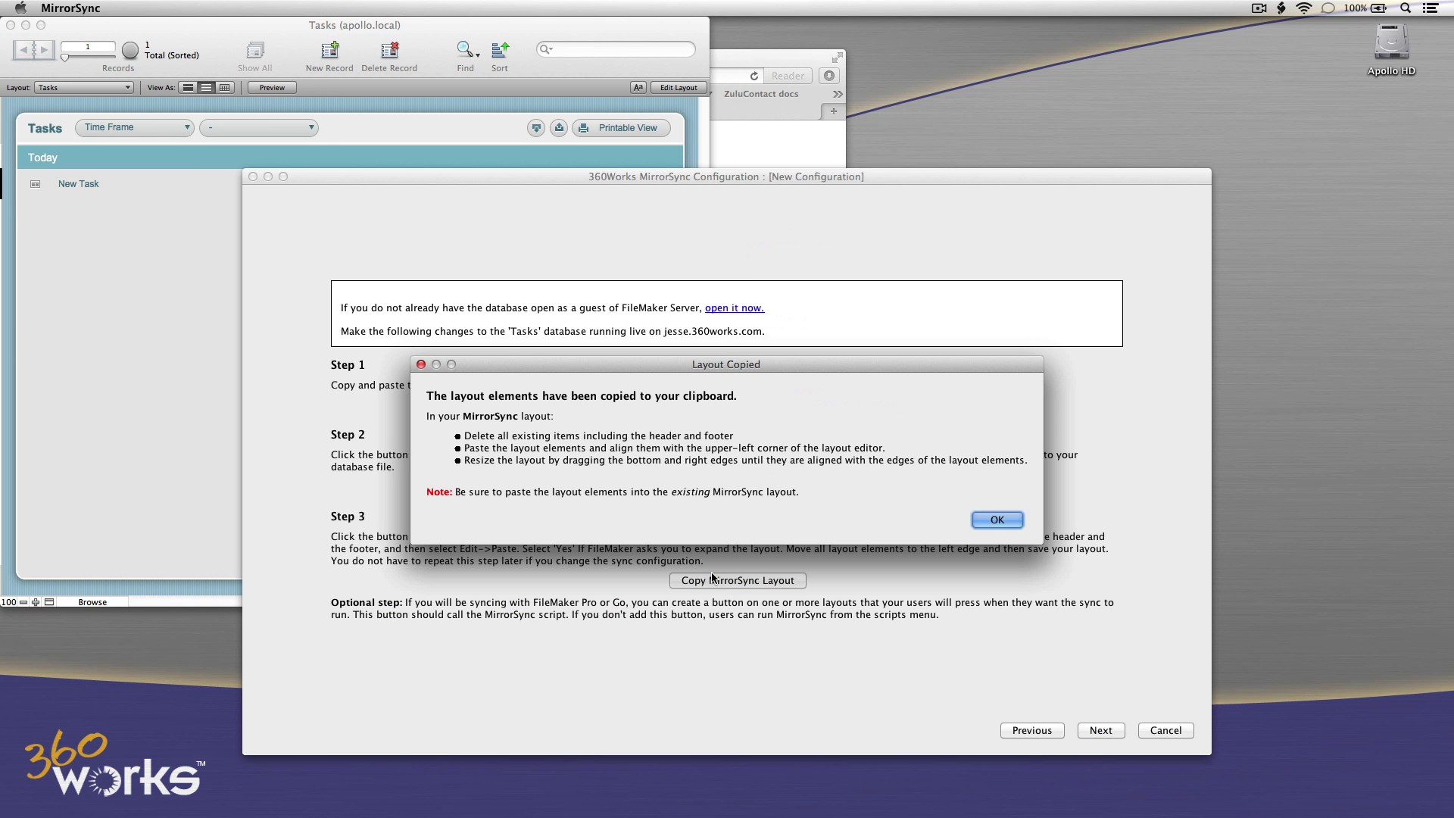
left_click(997, 520)
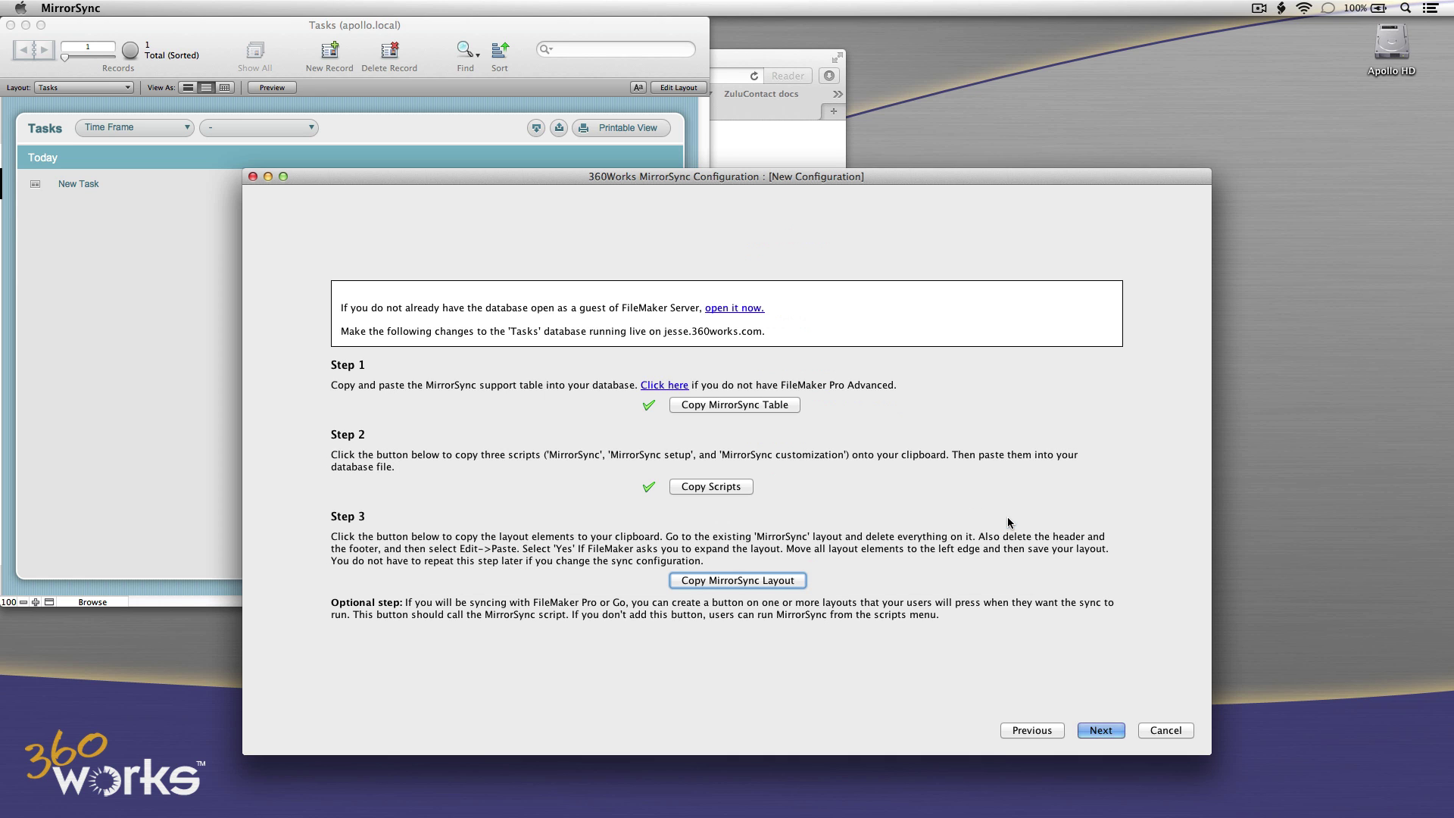
left_click(194, 375)
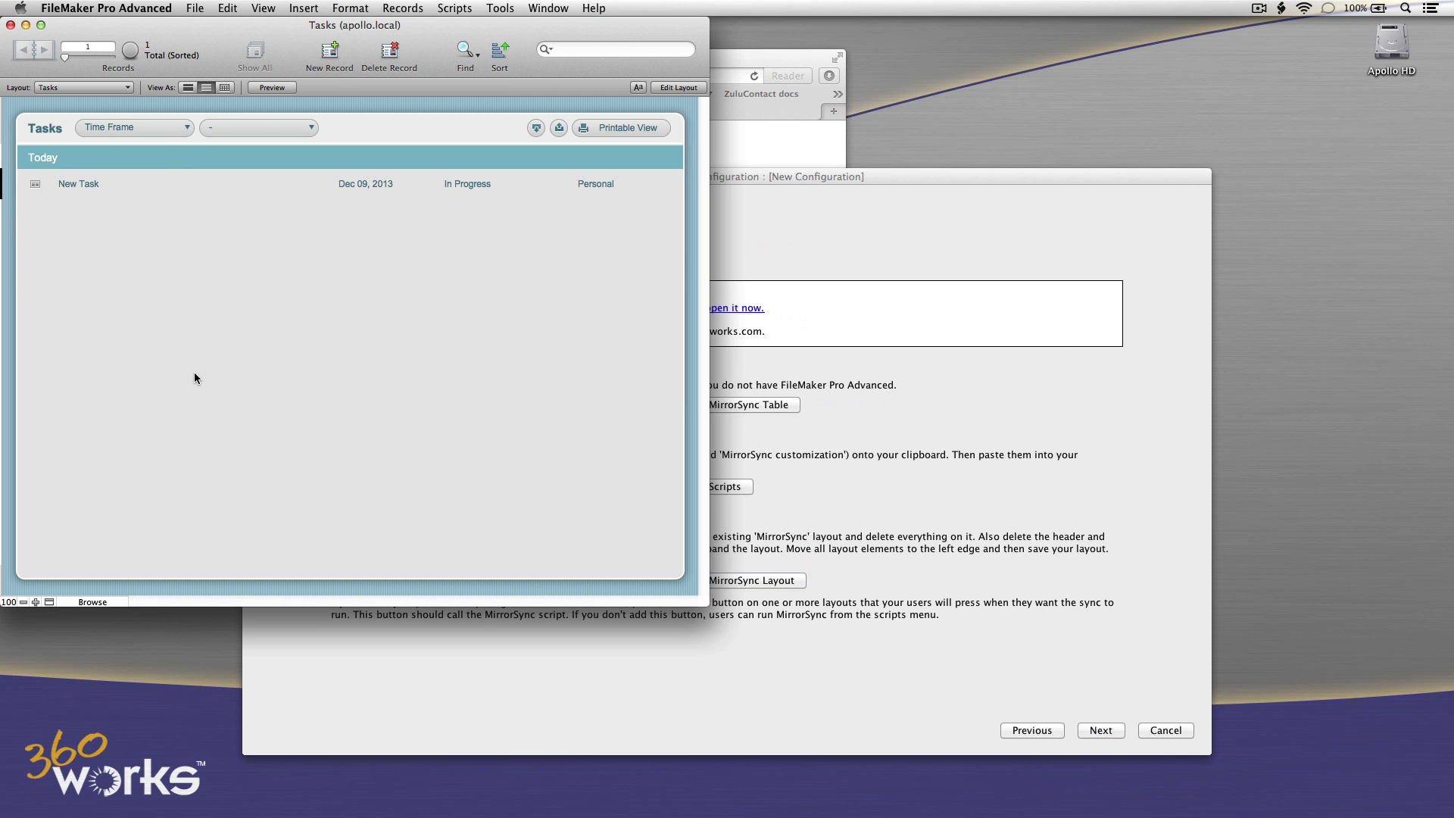
left_click(90, 88)
left_click(90, 127)
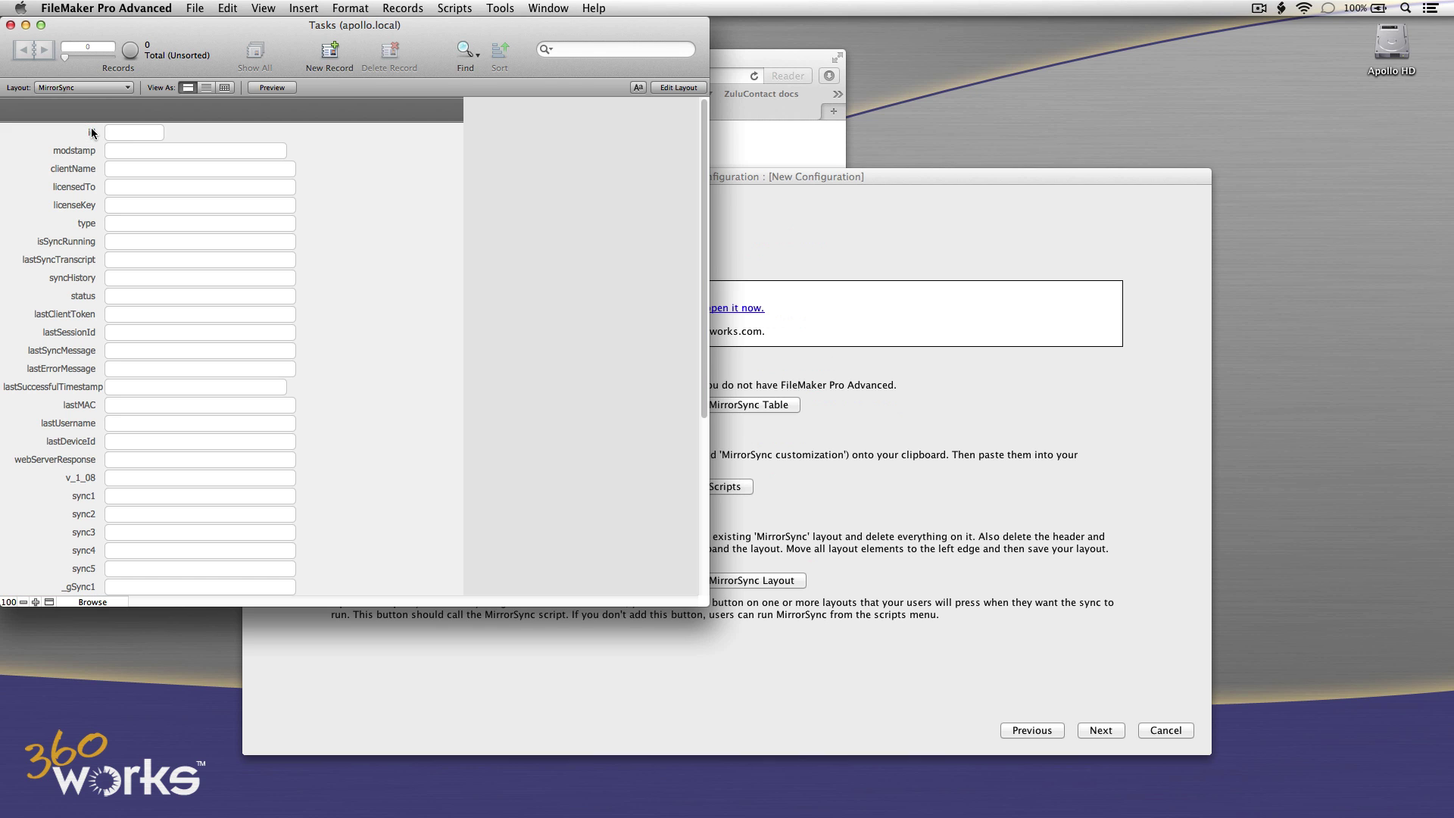
left_click(350, 8)
mouse_move(228, 7)
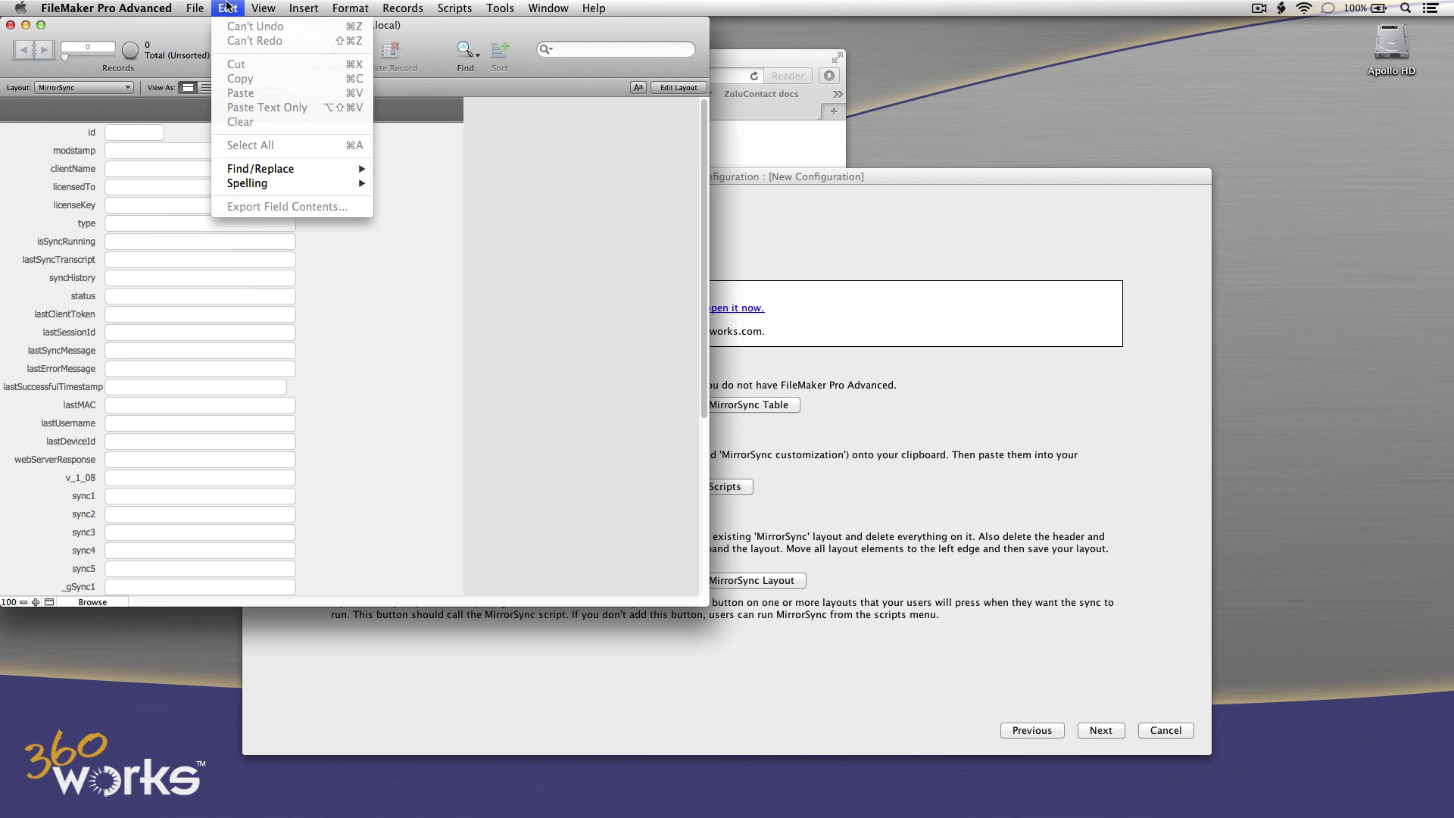
left_click(263, 52)
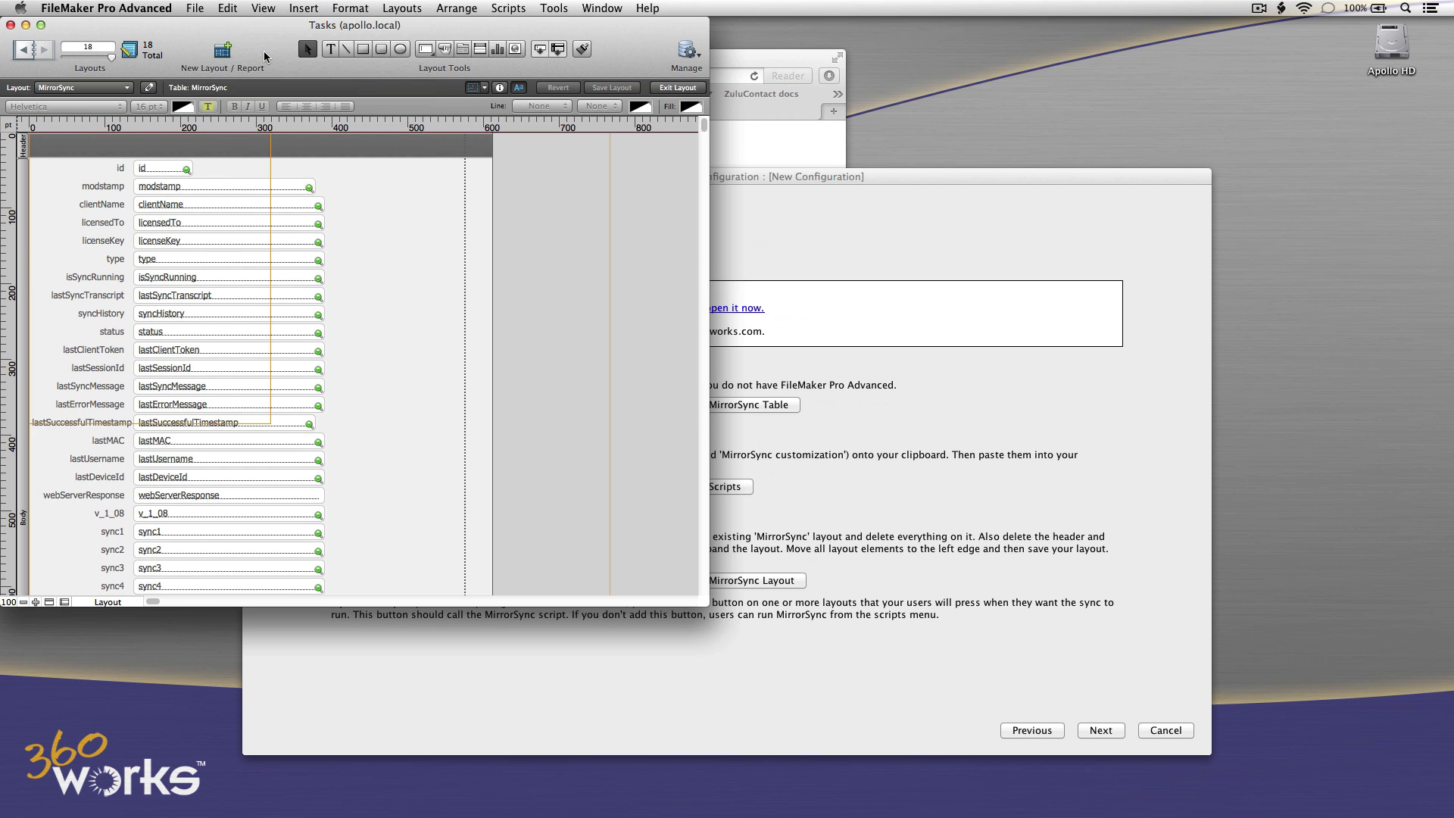
Clear all layout objects, delete the Header, and paste in the MirrorSync panel.
left_click(229, 8)
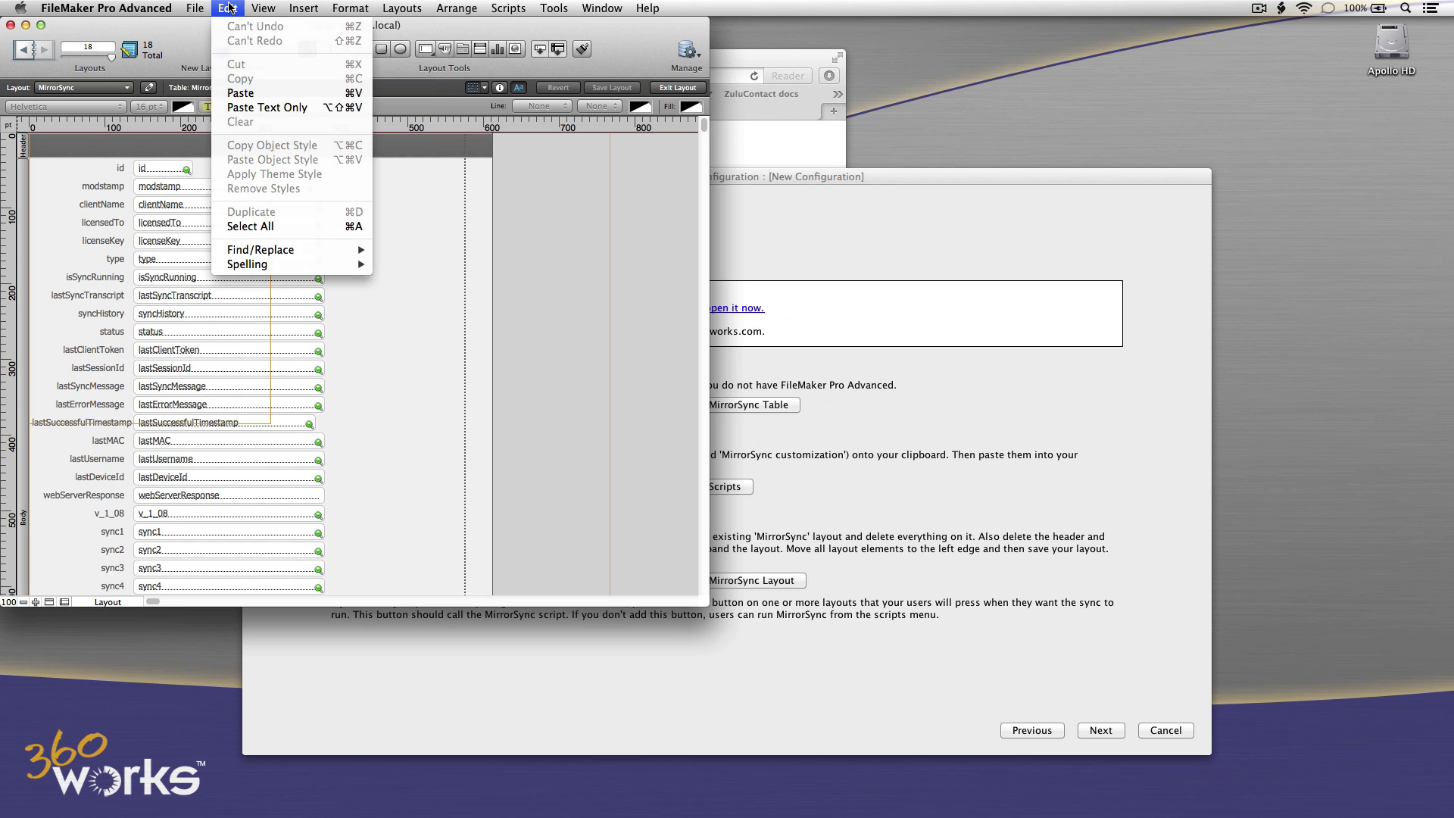
left_click(254, 226)
left_click(226, 6)
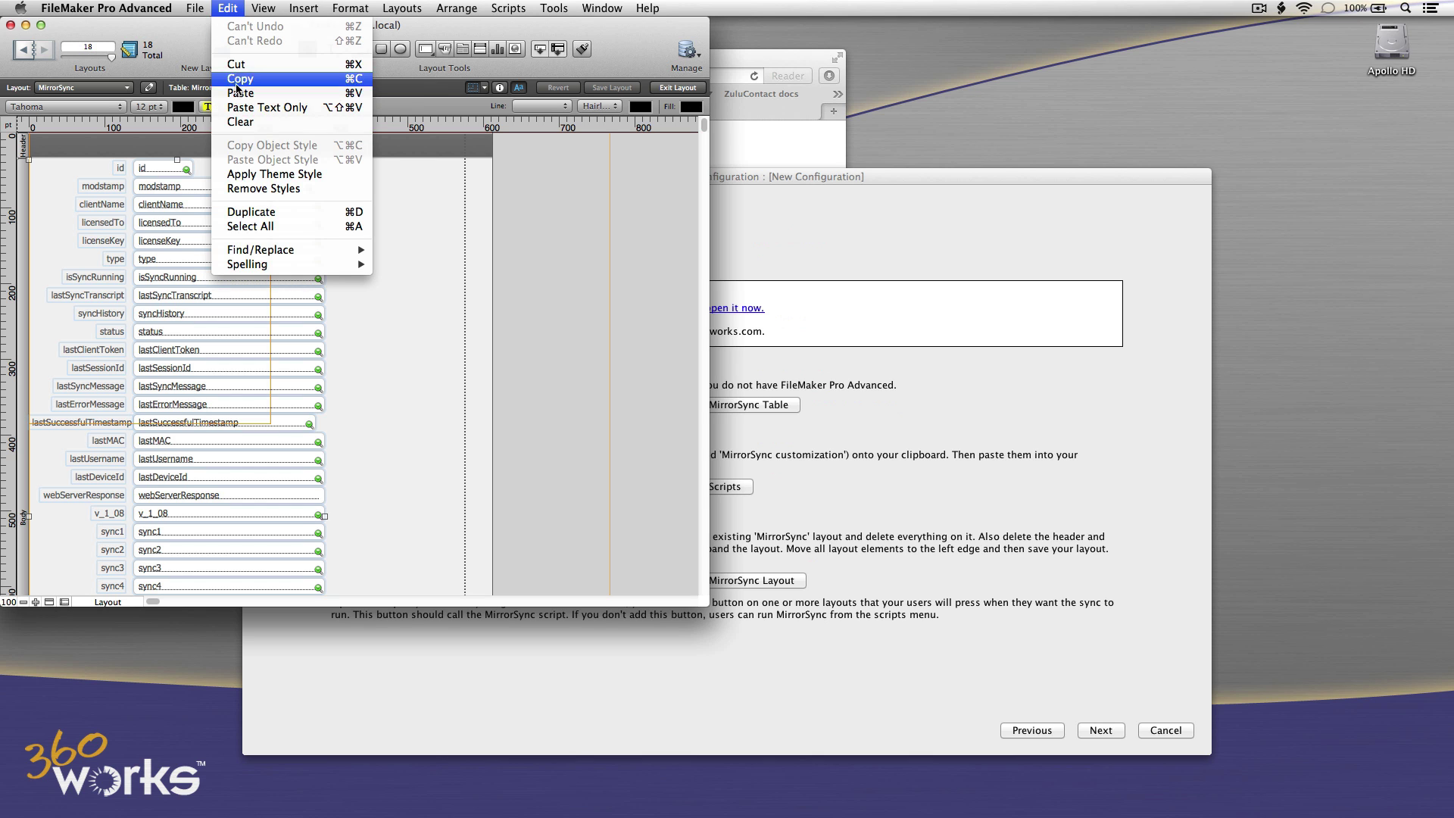
left_click(243, 123)
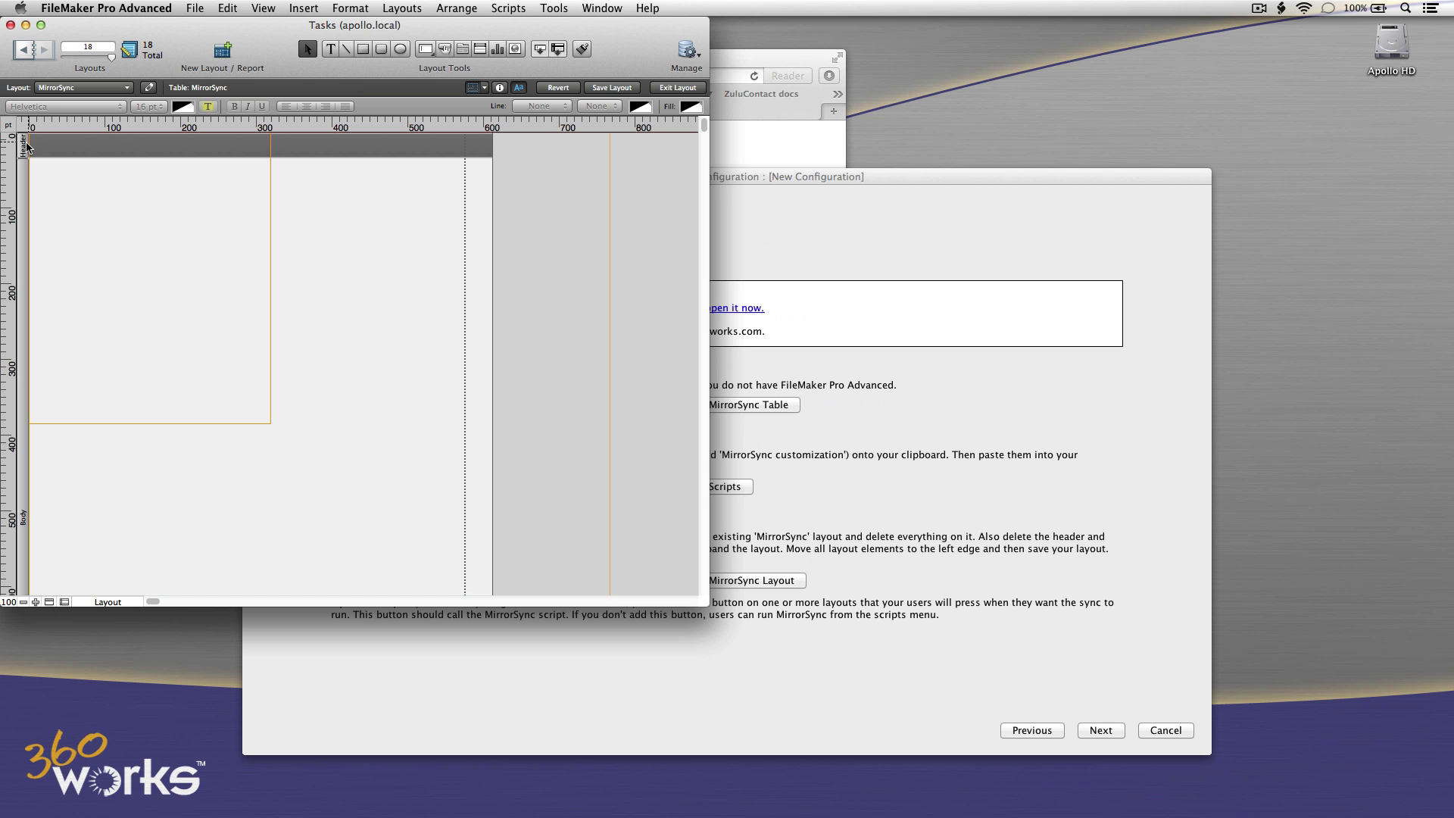
left_click(25, 148)
key("BackSpace")
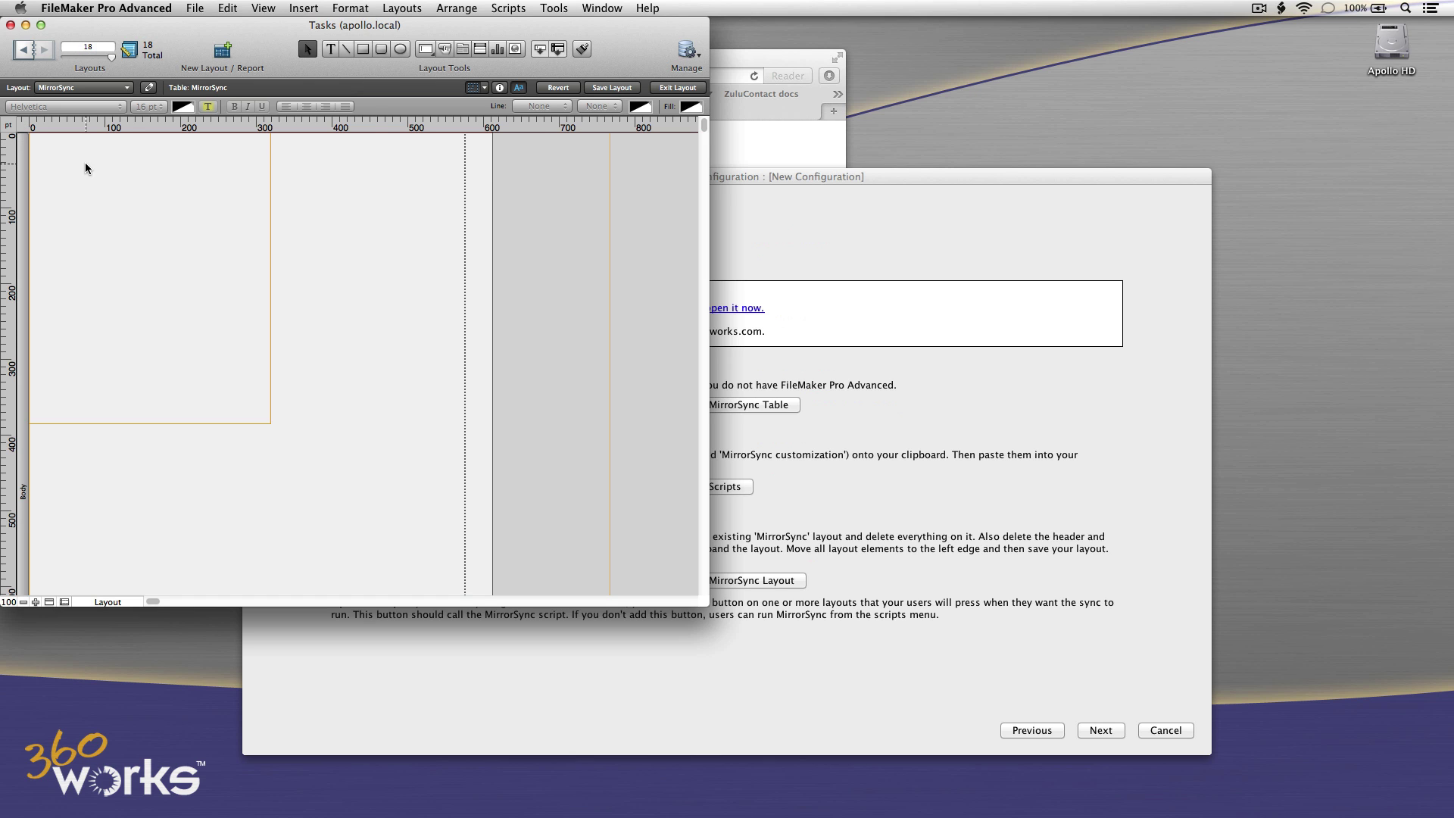
left_click(226, 8)
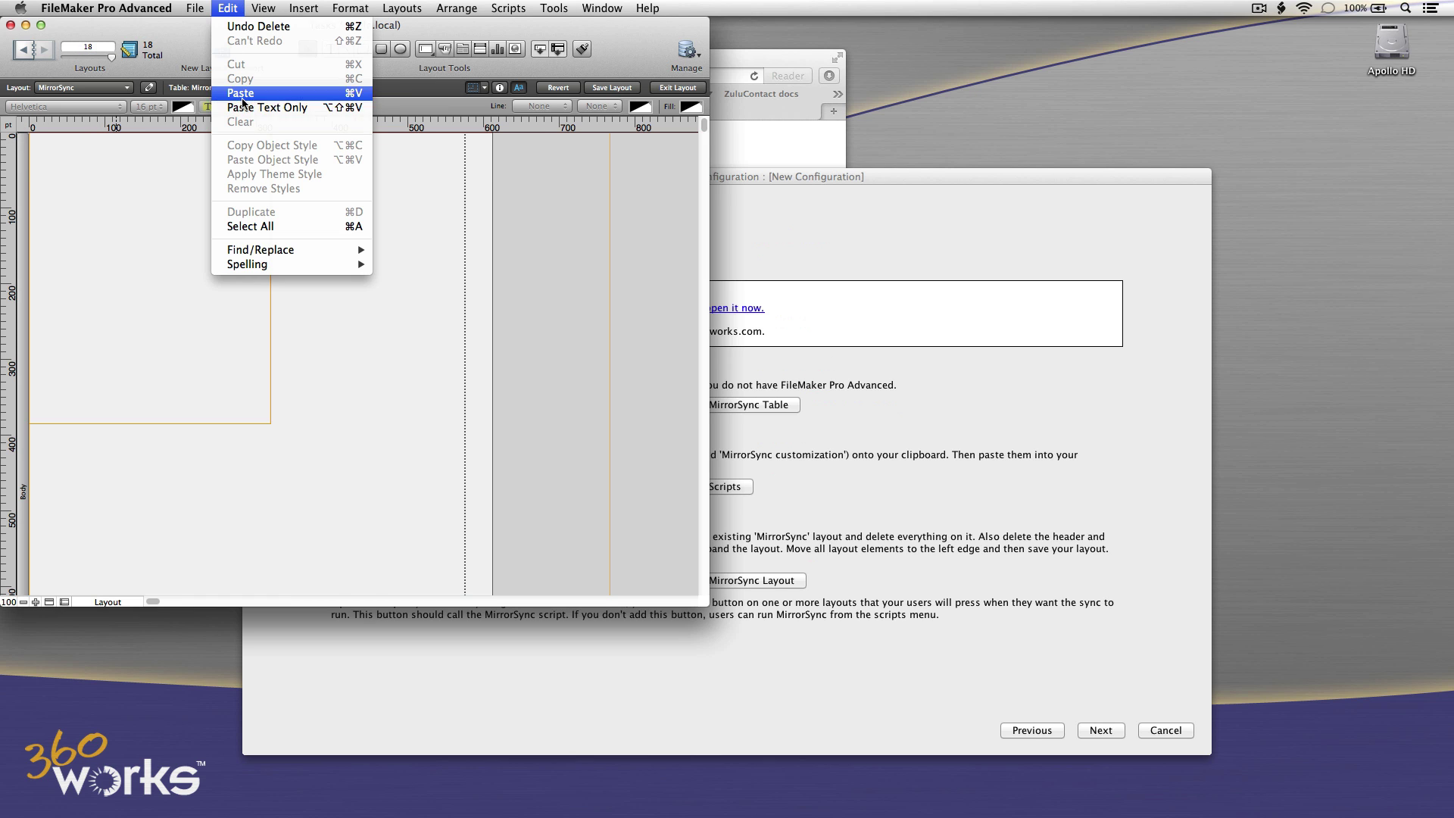
left_click(239, 93)
left_click(319, 202)
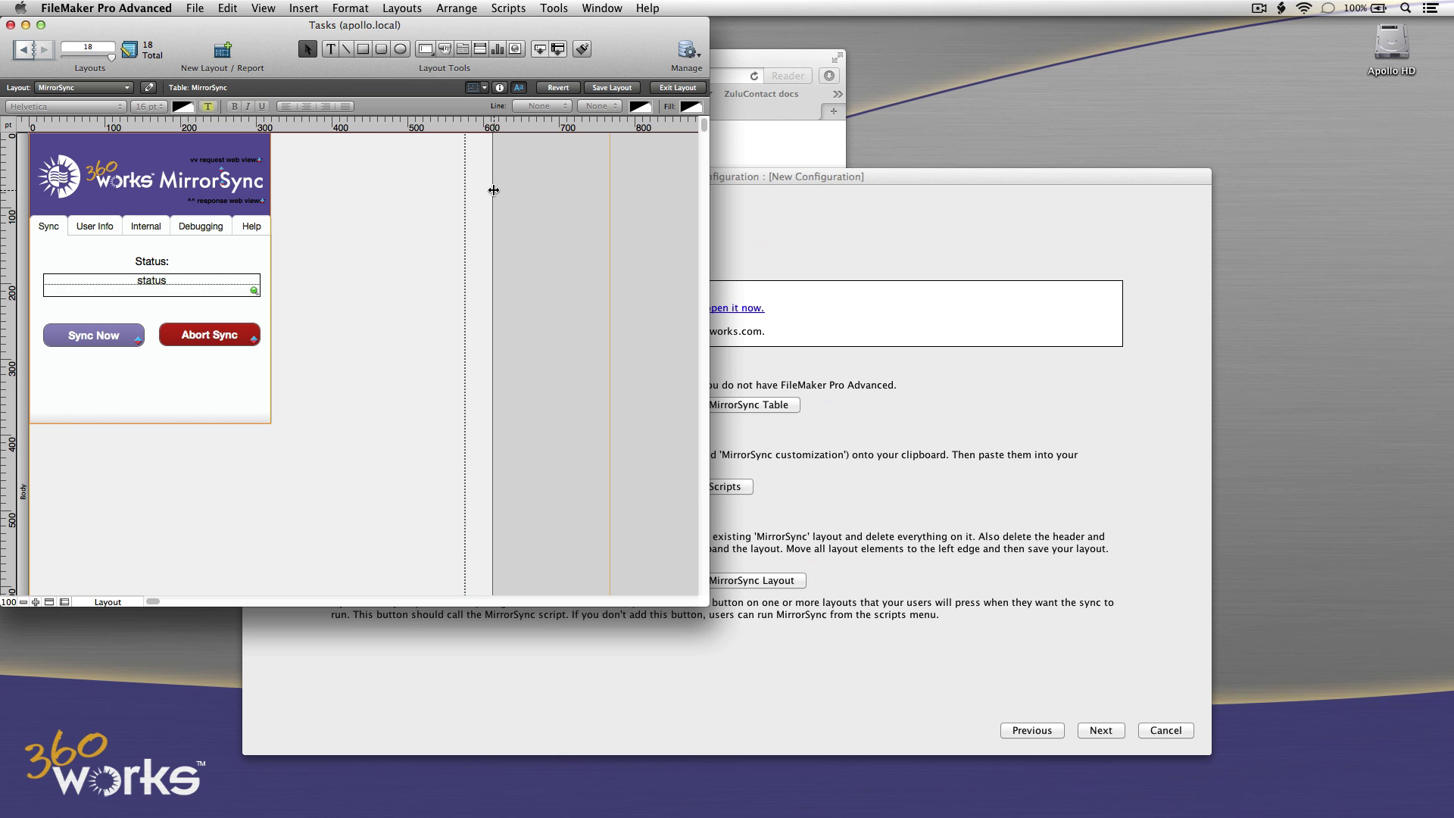
Narrow the layout, delete the Footer, shorten the body below the sync buttons, and return to Browse Mode.
left_click_drag(491, 193, 274, 197)
scroll(391, 498, "down", 10)
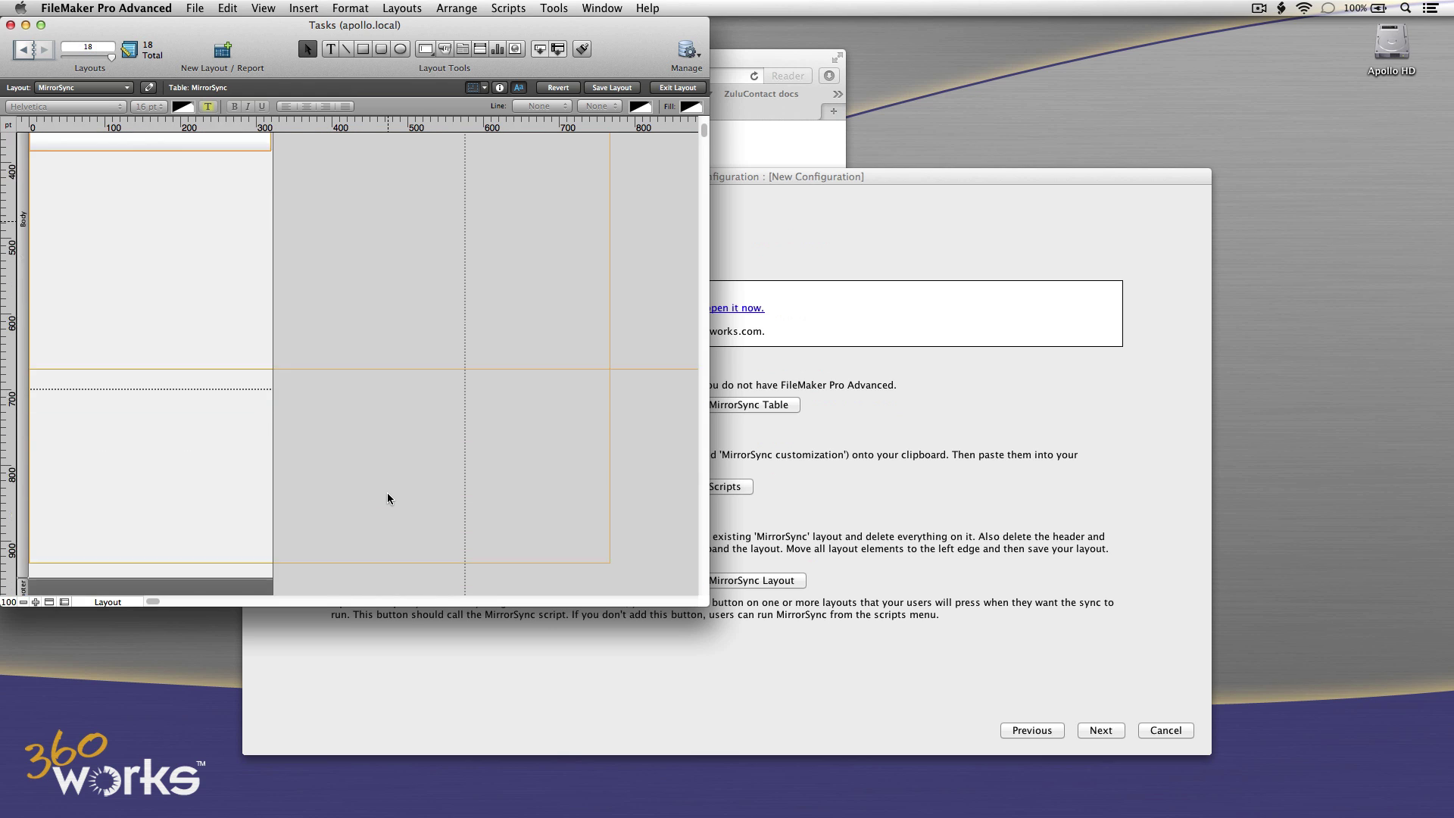
left_click(26, 379)
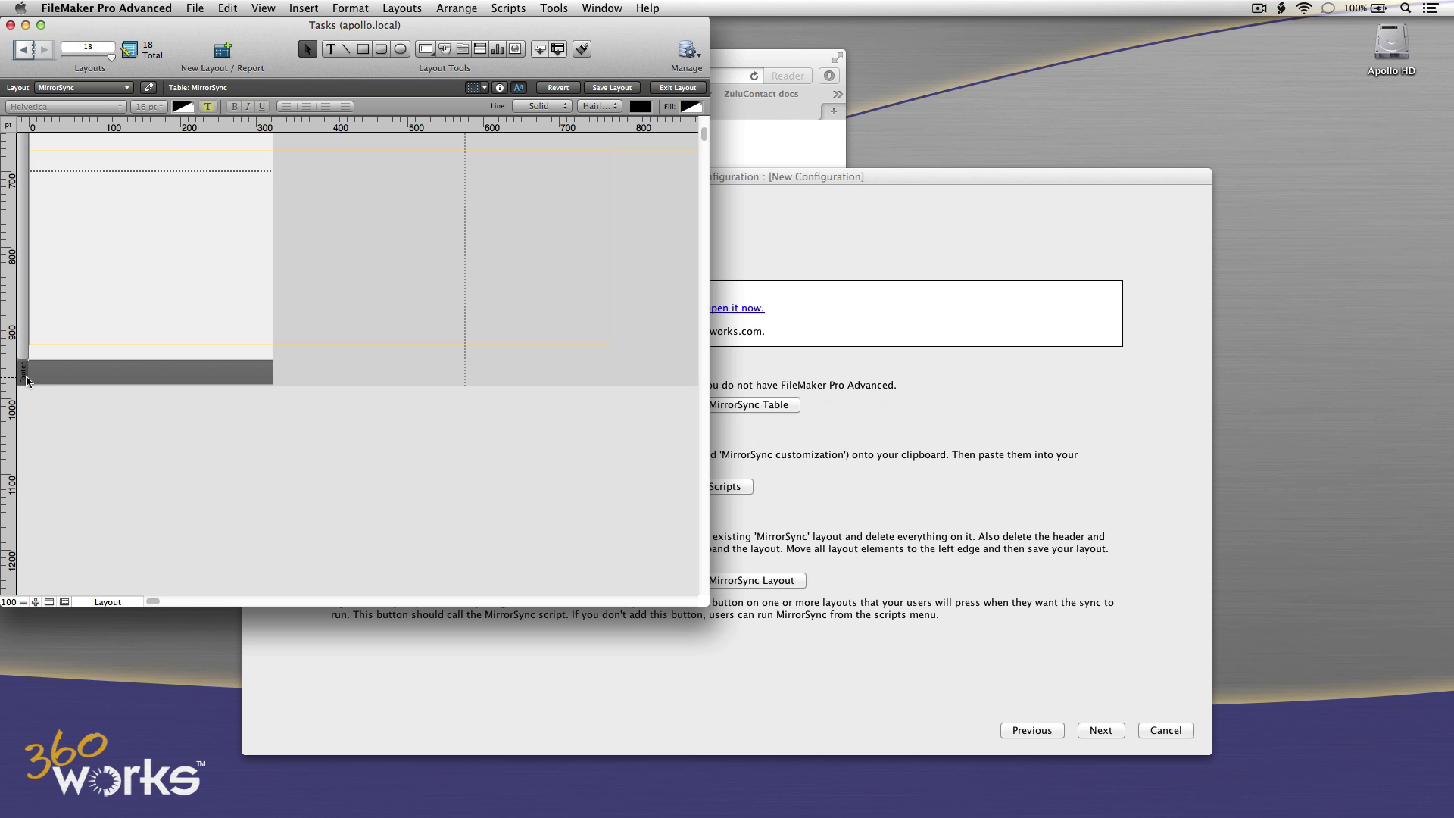
key("Delete")
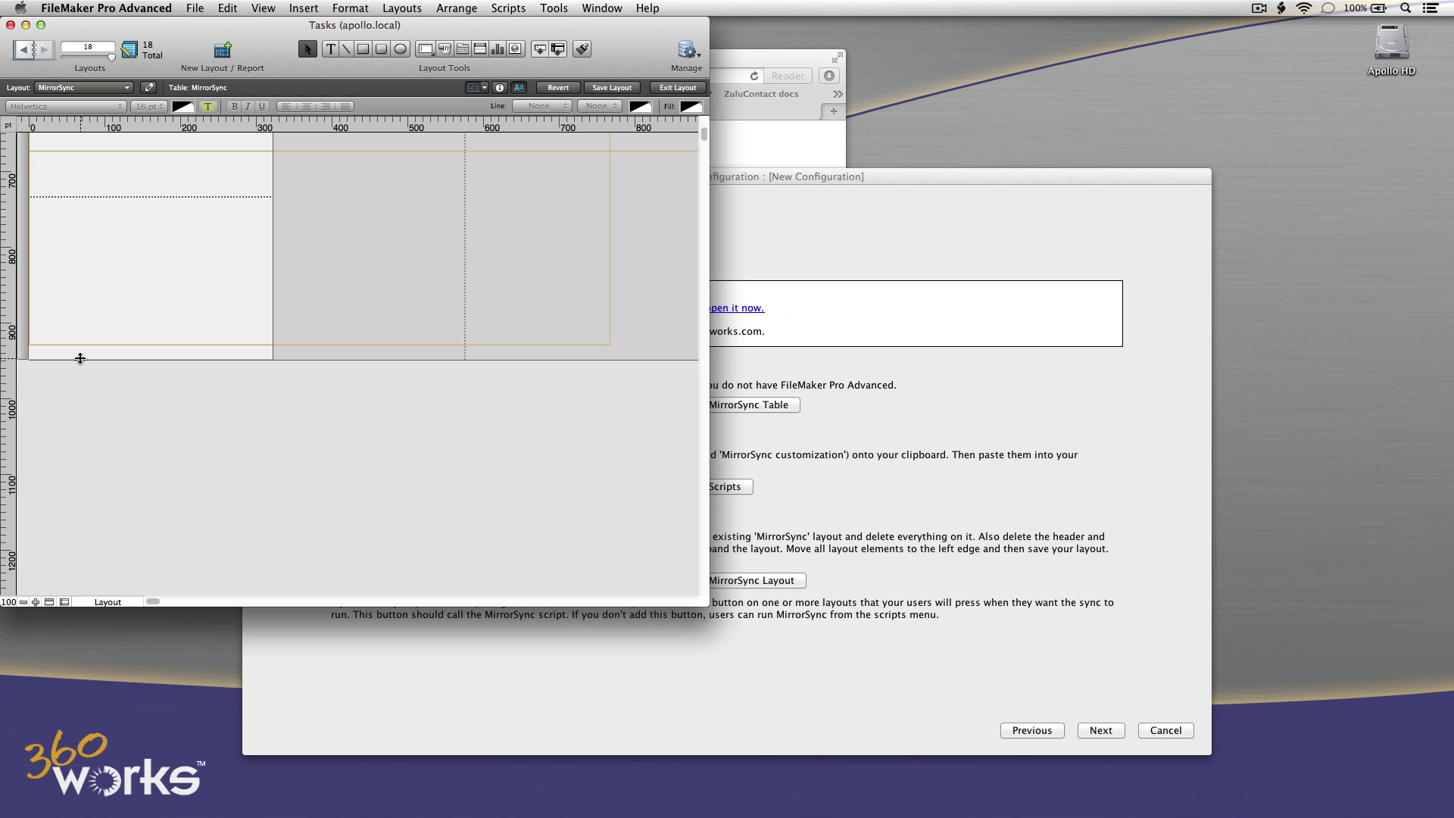
left_click_drag(80, 358, 156, 311)
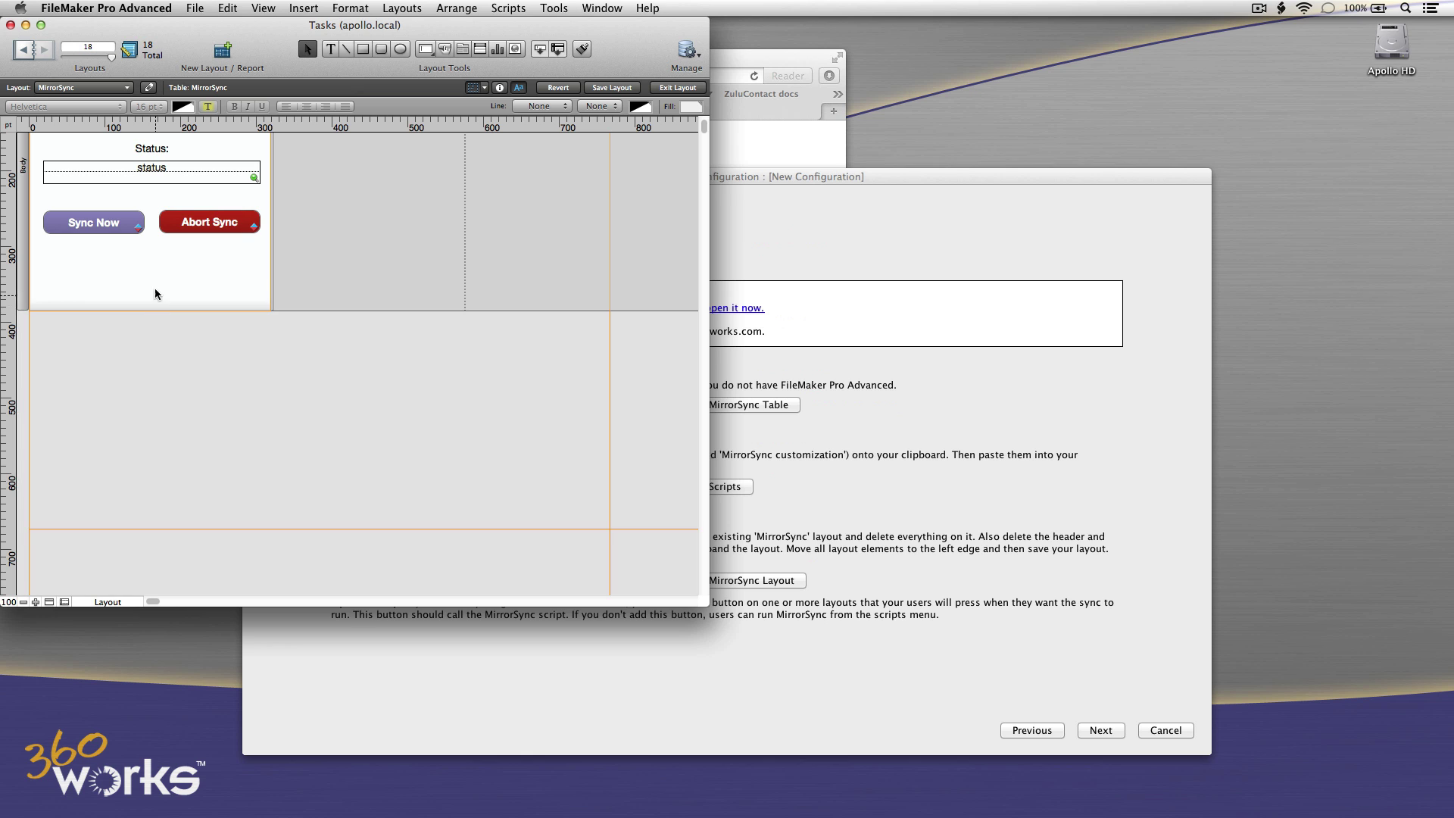
left_click(263, 7)
left_click(274, 33)
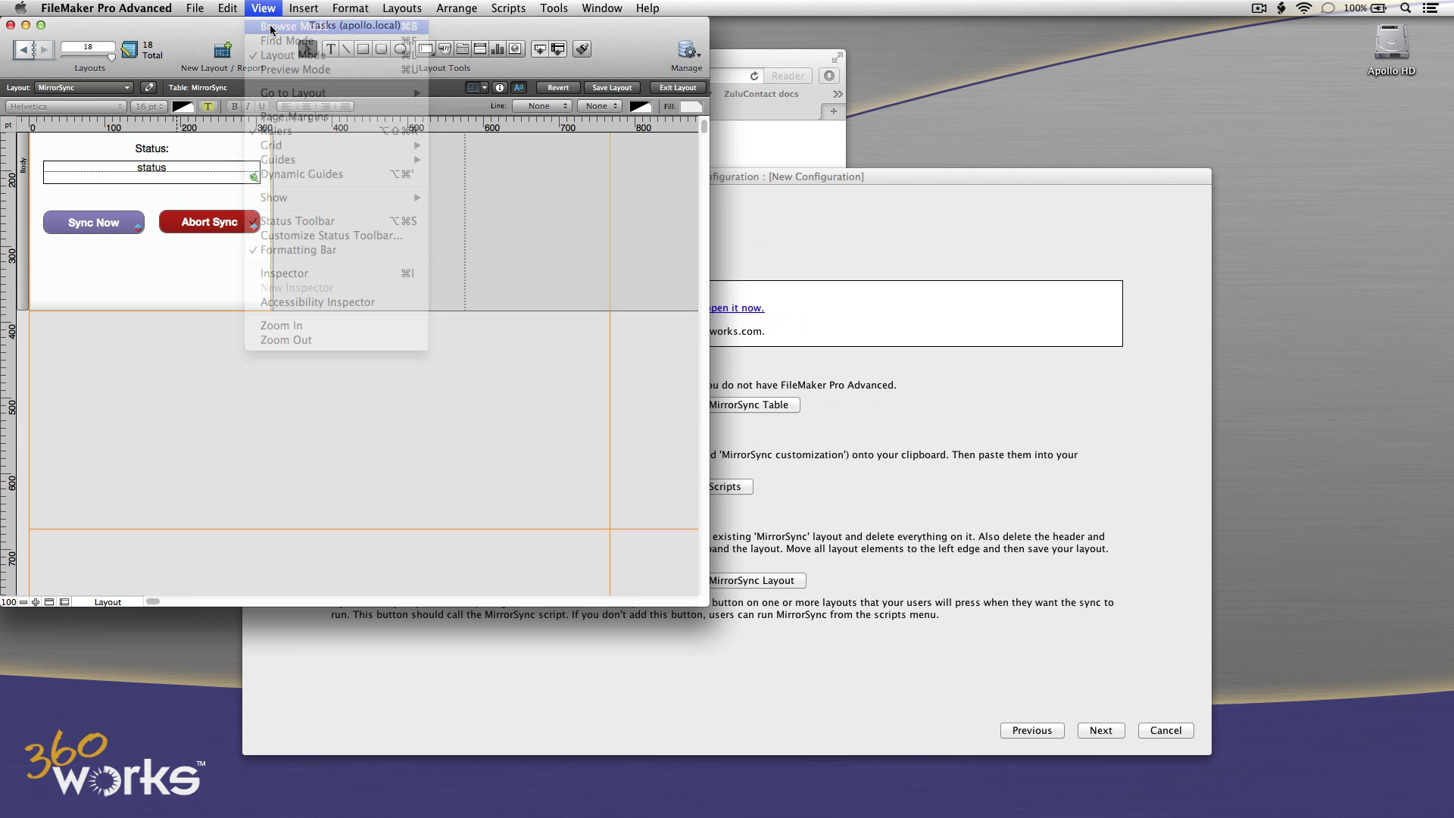
left_click(752, 204)
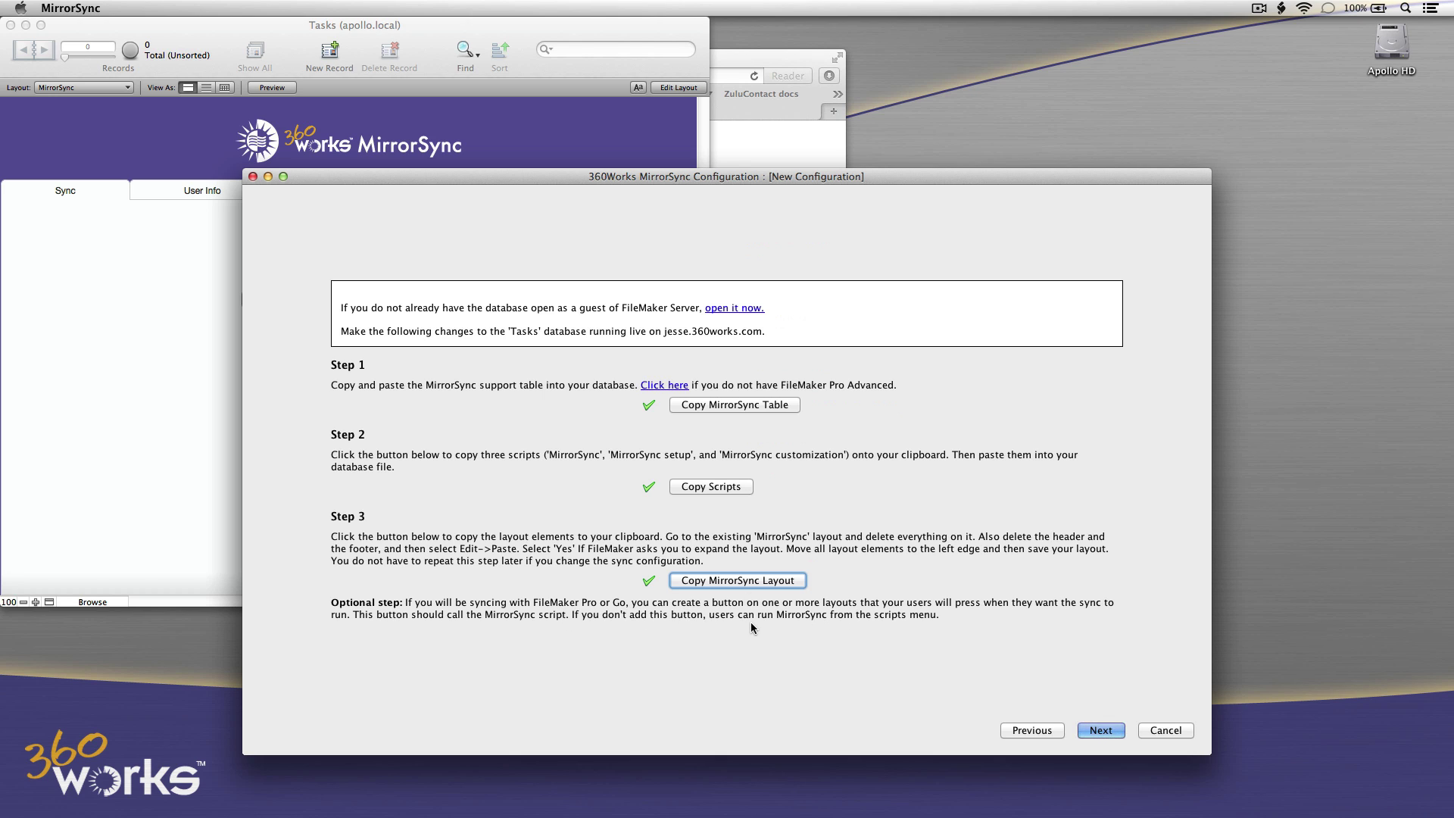
Bring up the Tasks list layout in Layout mode.
left_click(139, 320)
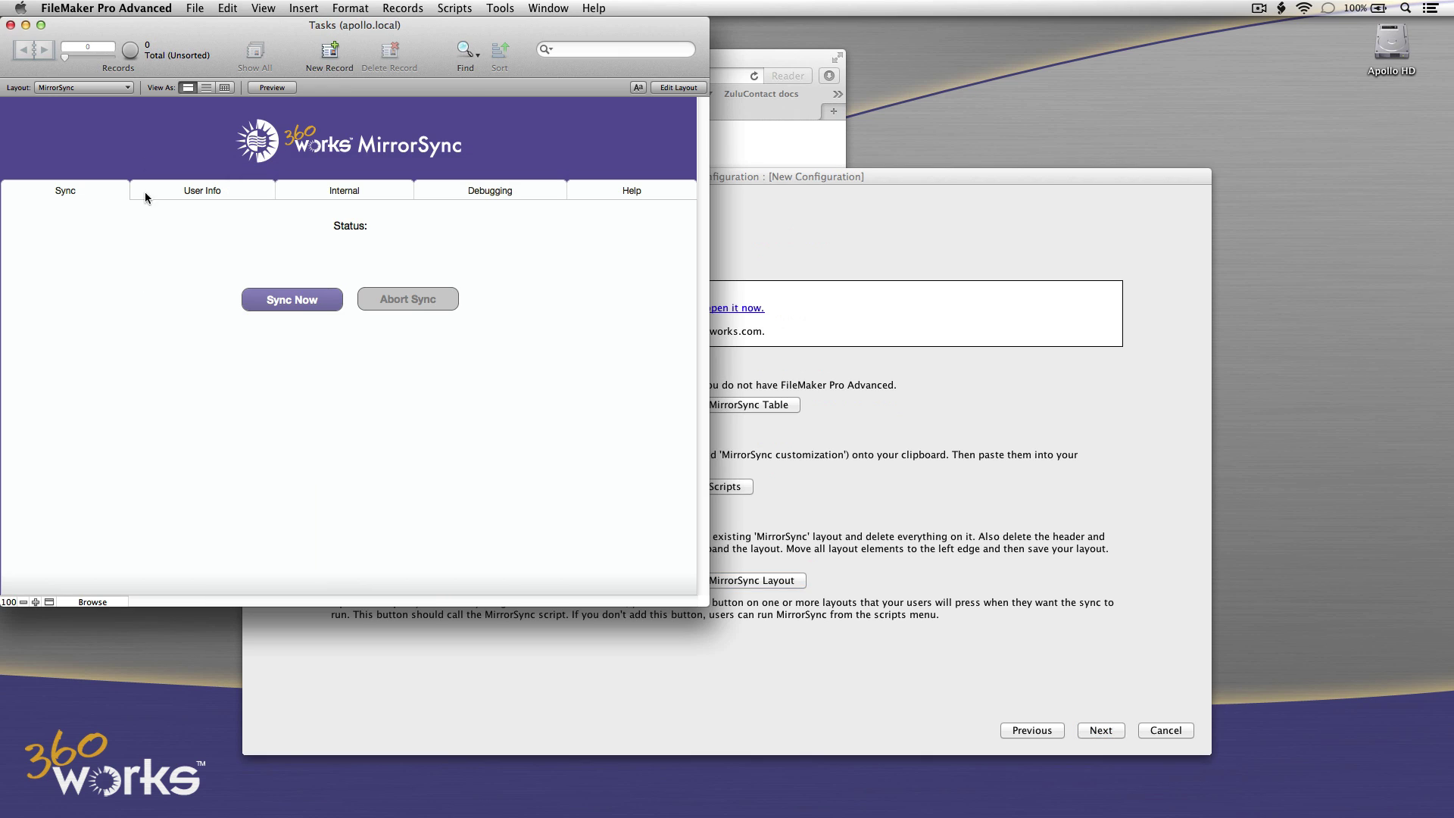
left_click(122, 88)
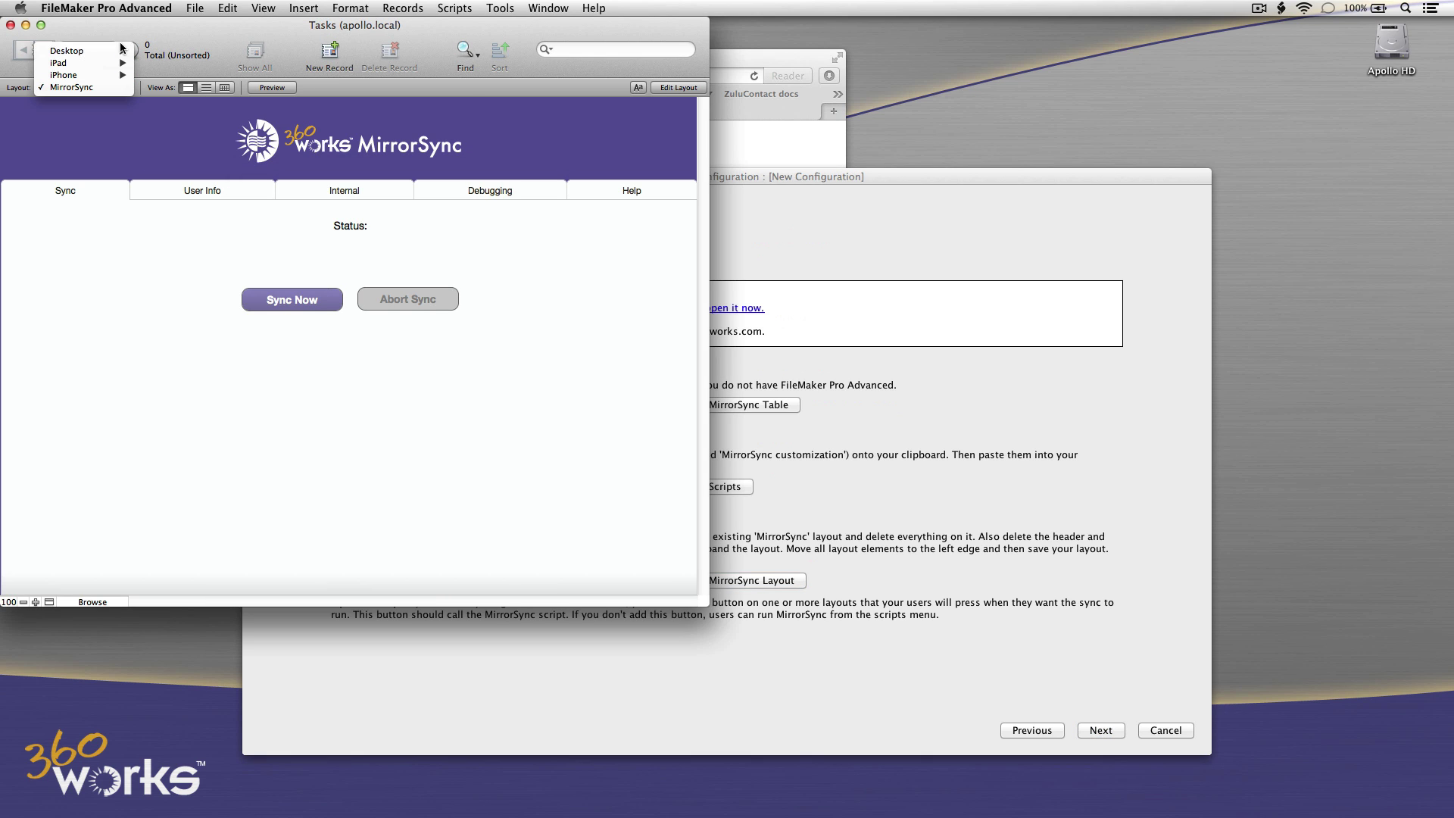
left_click(160, 50)
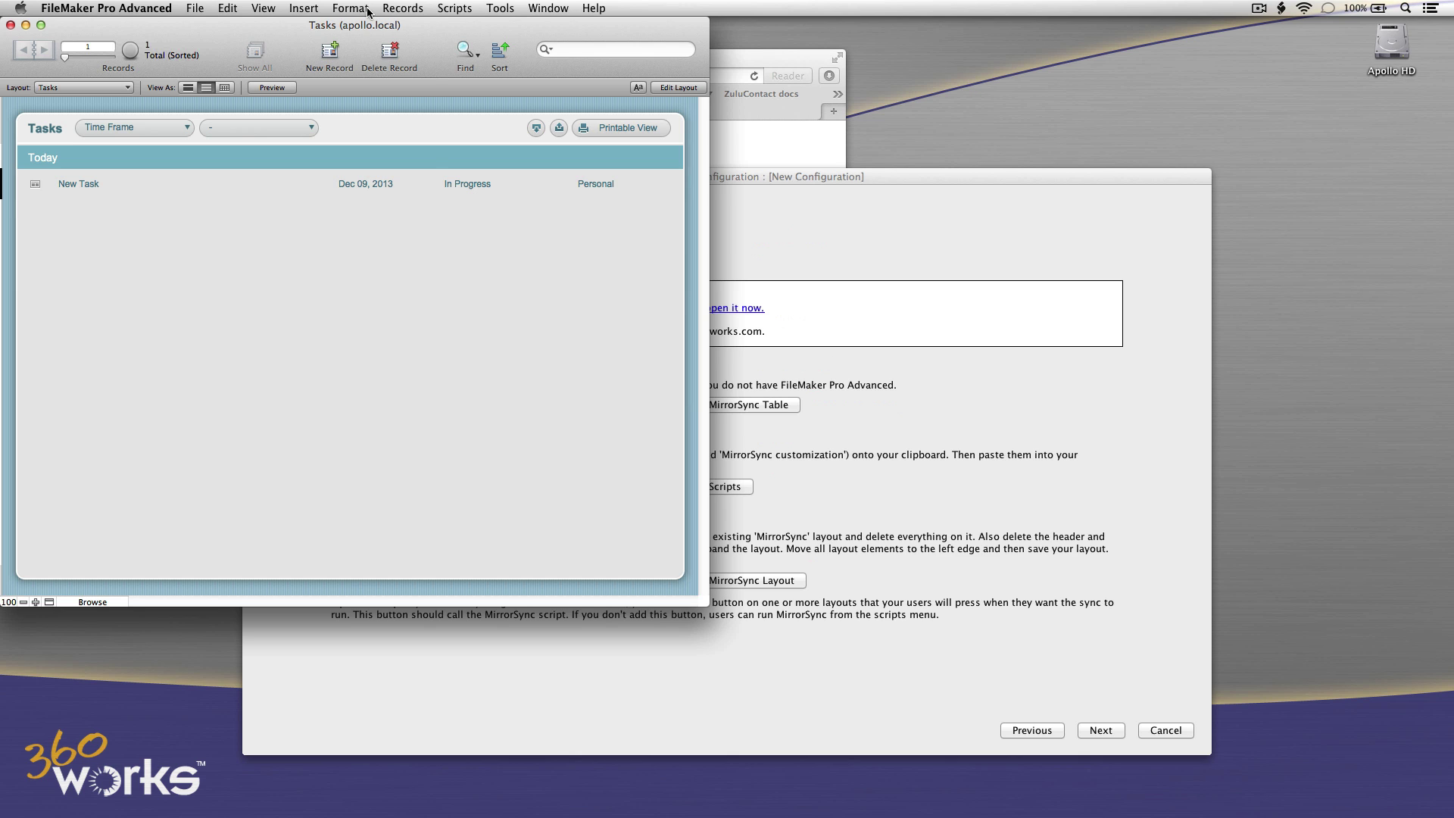
left_click(263, 8)
left_click(273, 59)
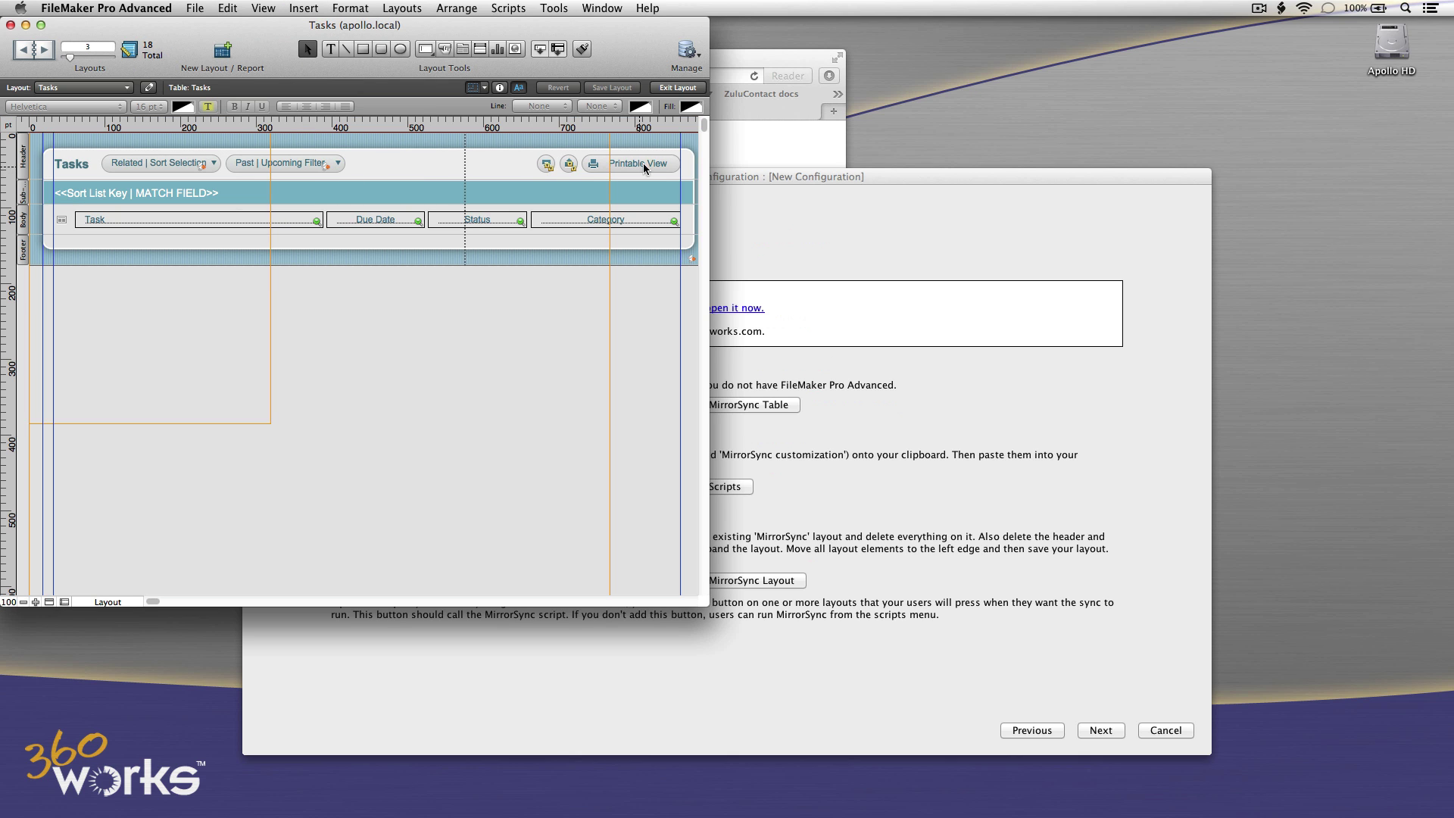
Duplicate the Printable View button and make the copy perform the MirrorSync script.
left_click_drag(646, 163, 489, 163)
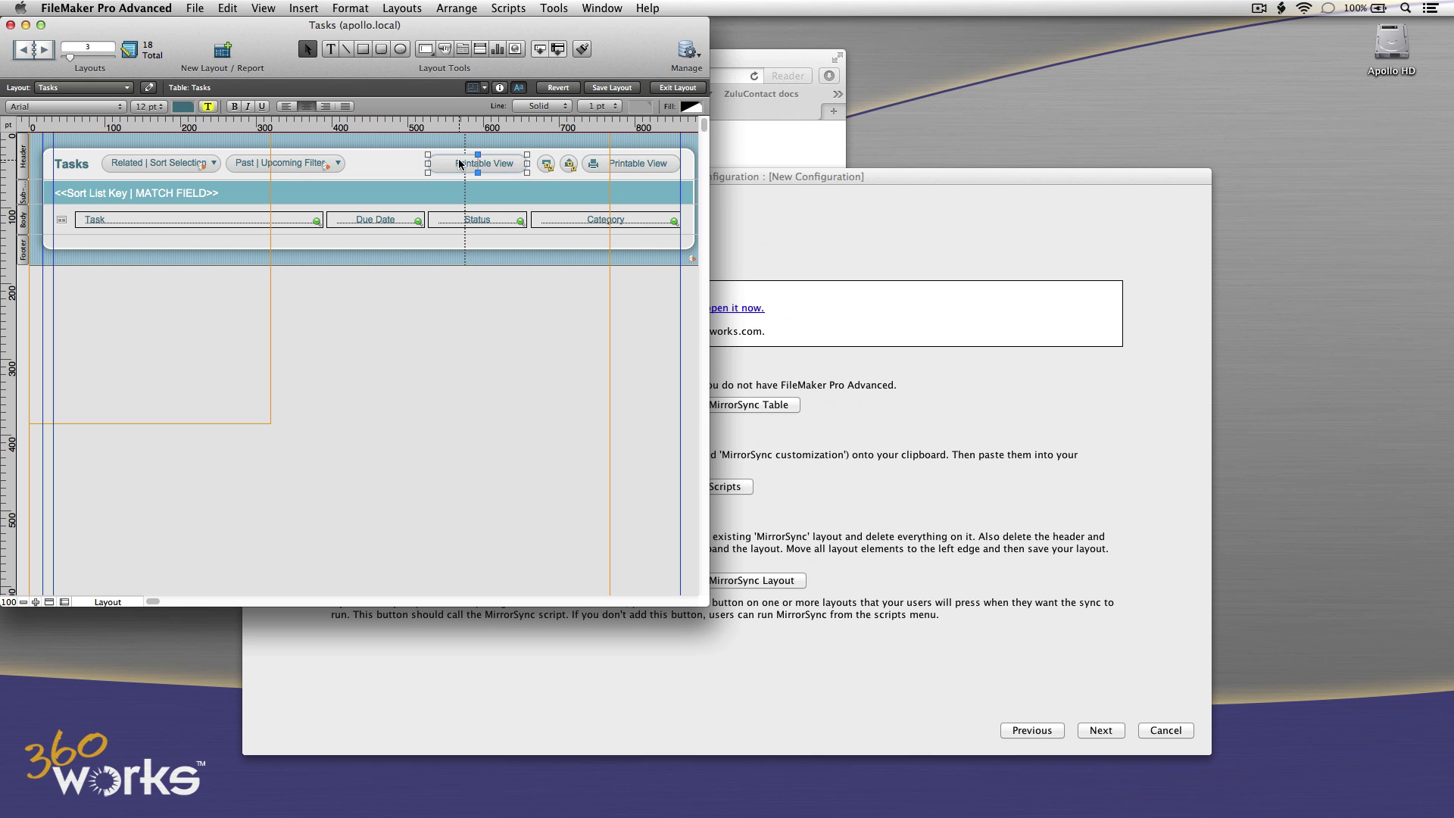
left_click(406, 171)
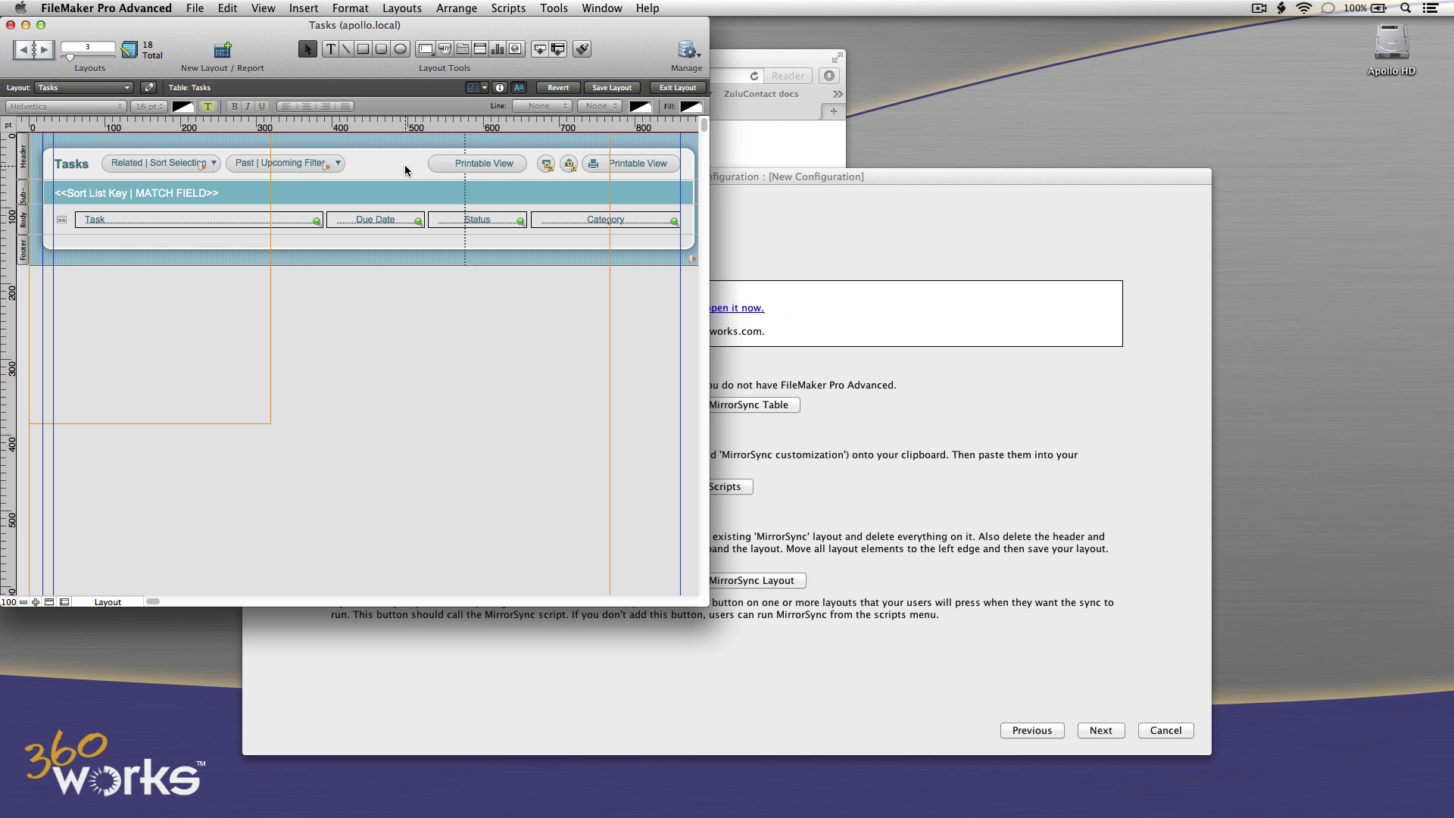
double_click(464, 166)
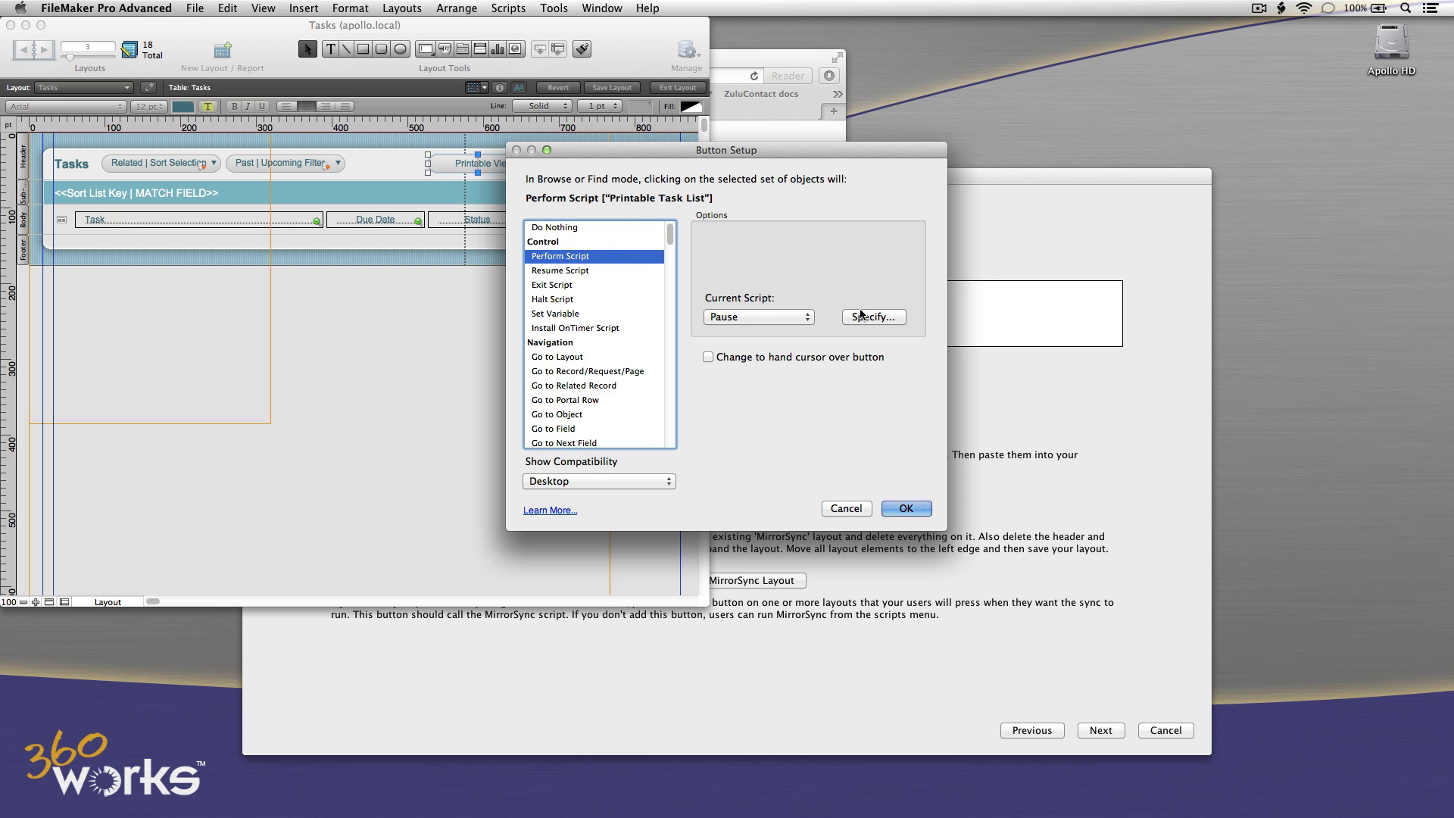
left_click(871, 317)
left_click(681, 418)
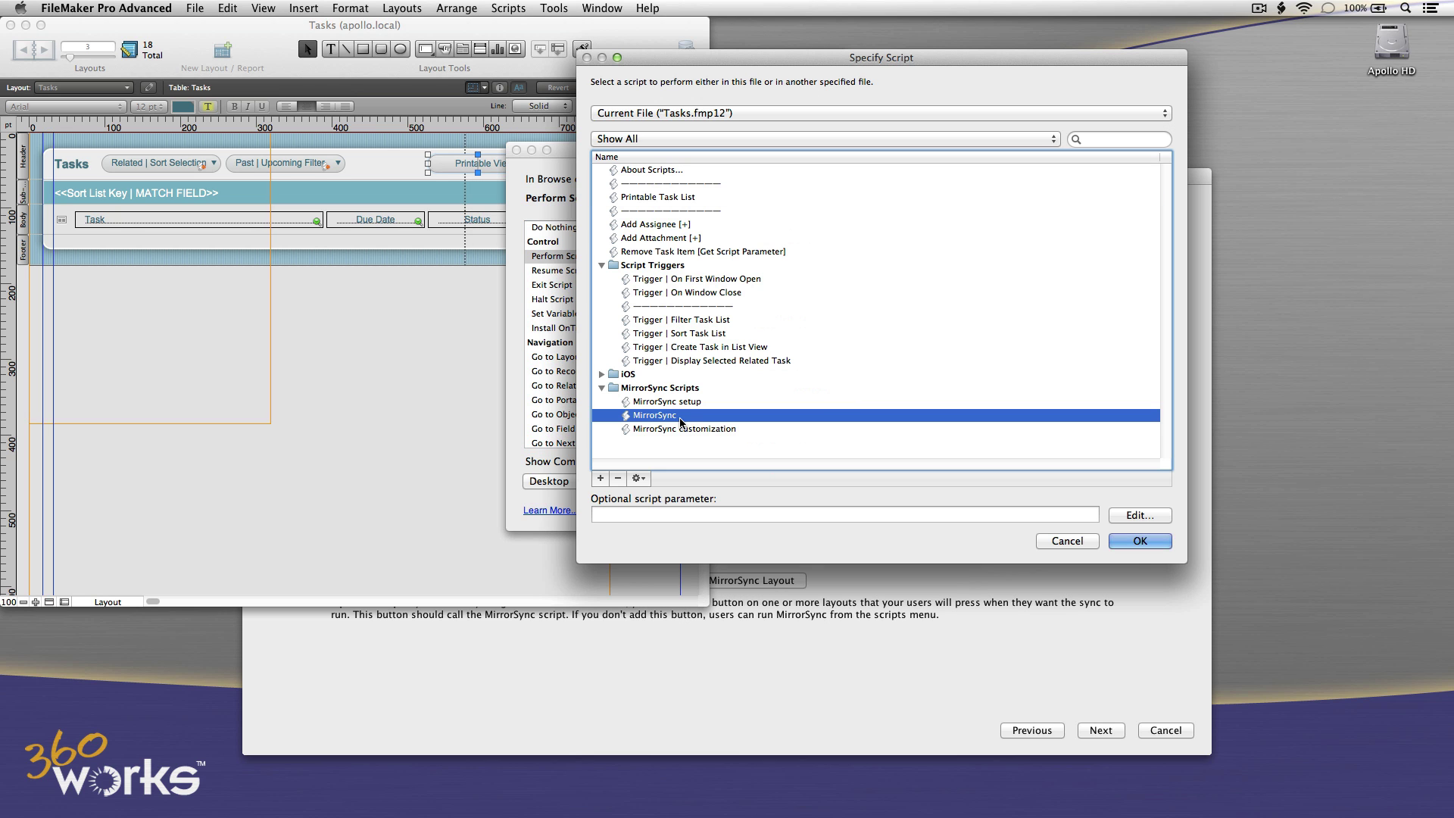
left_click(1141, 540)
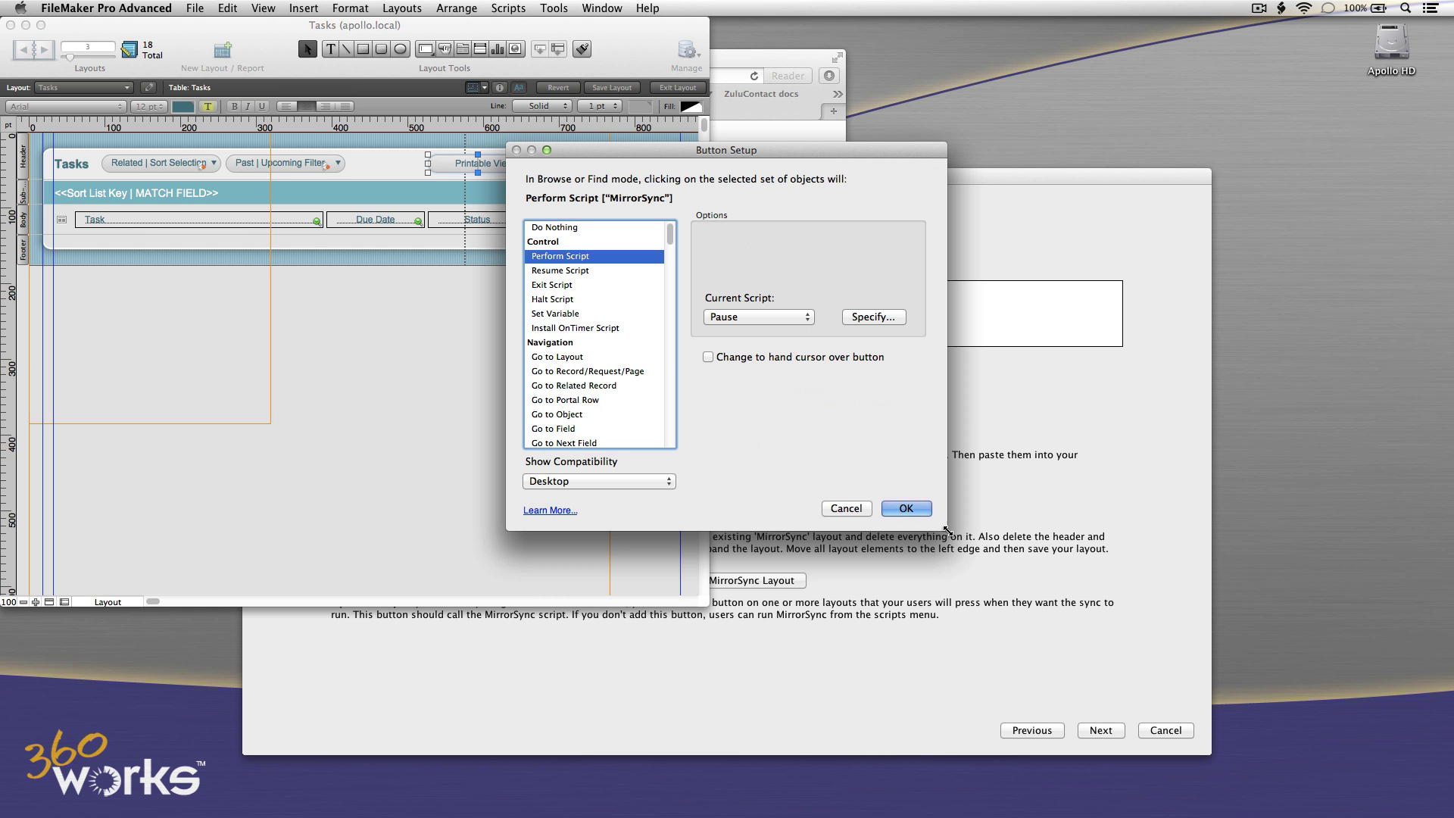
left_click(906, 508)
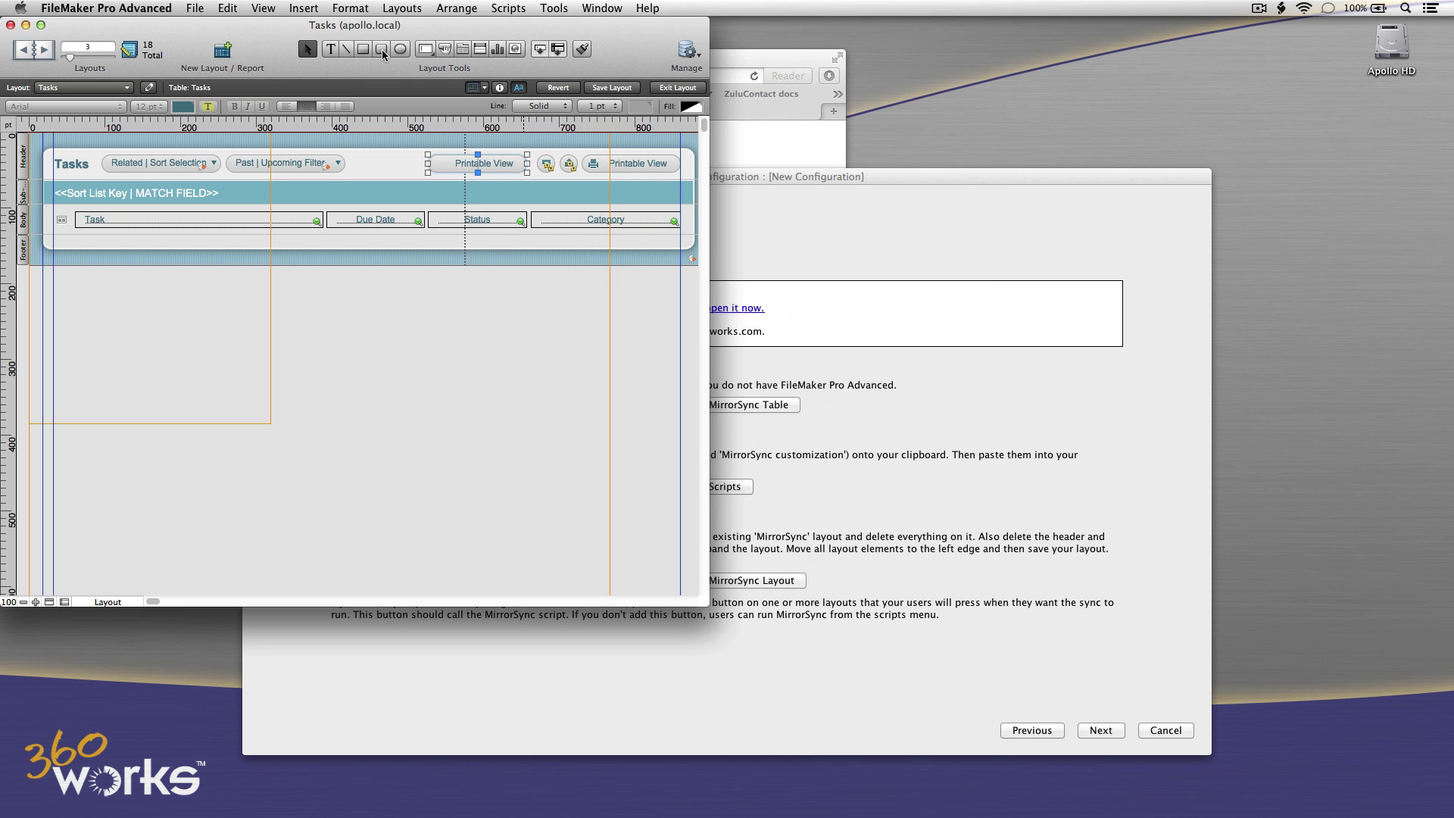
Relabel the new button 'Run Sync' and copy it.
left_click(328, 50)
triple_click(462, 162)
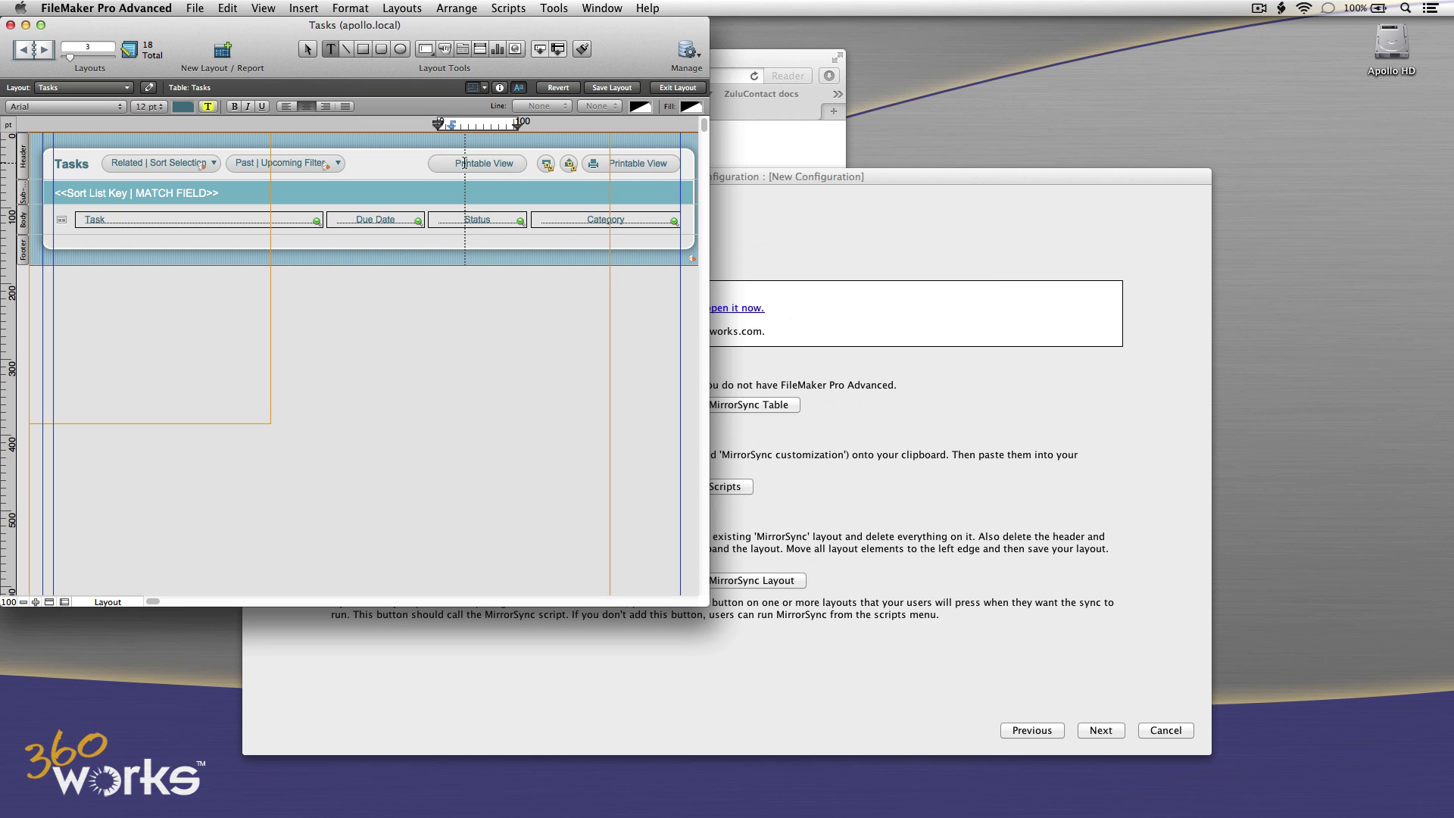
type("Sync")
key("super+a")
type("Run Sync")
key("Escape")
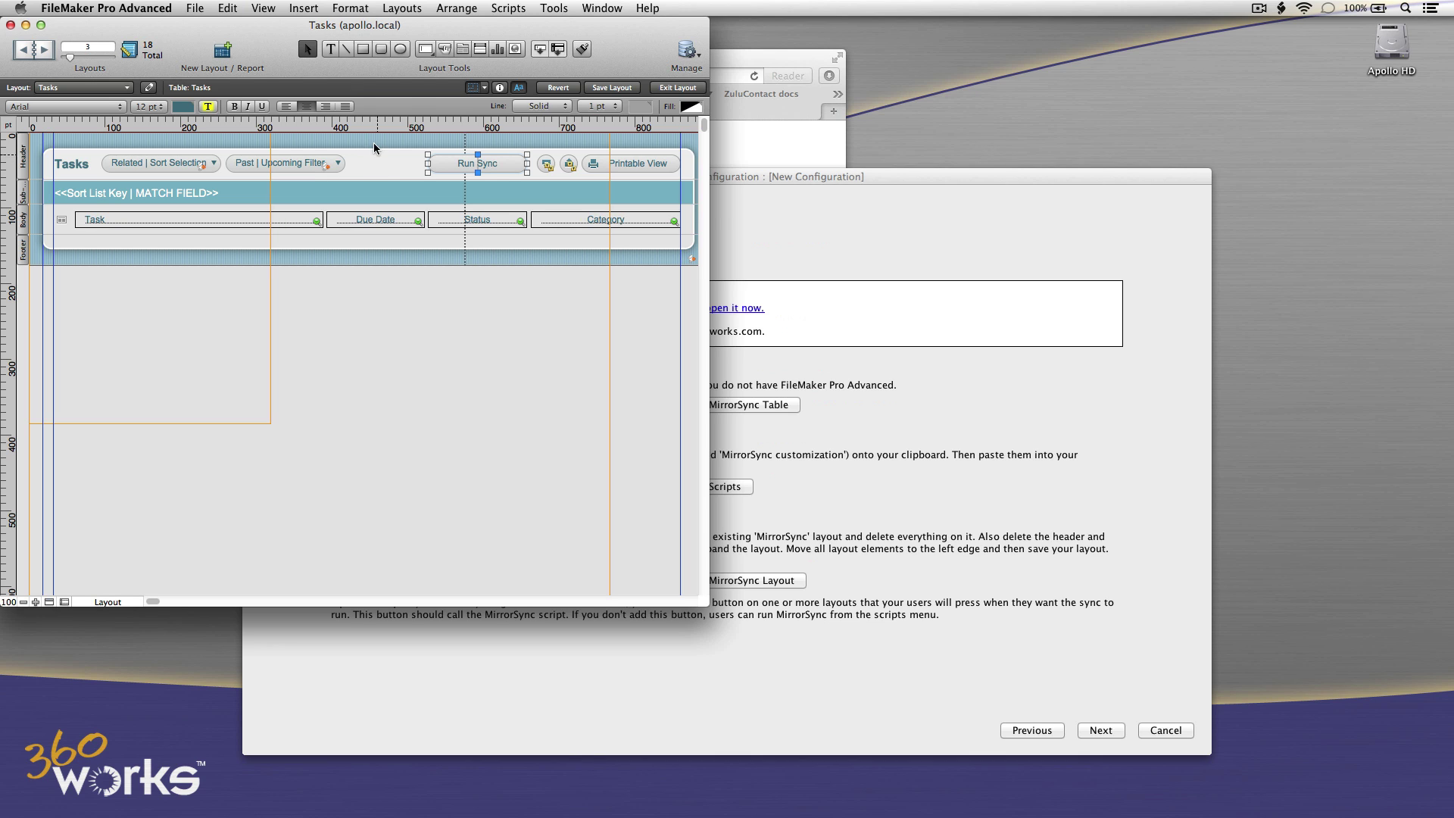
left_click(226, 8)
left_click(234, 88)
Open the New Task record's Task Details layout in Layout mode.
left_click(276, 7)
left_click(272, 25)
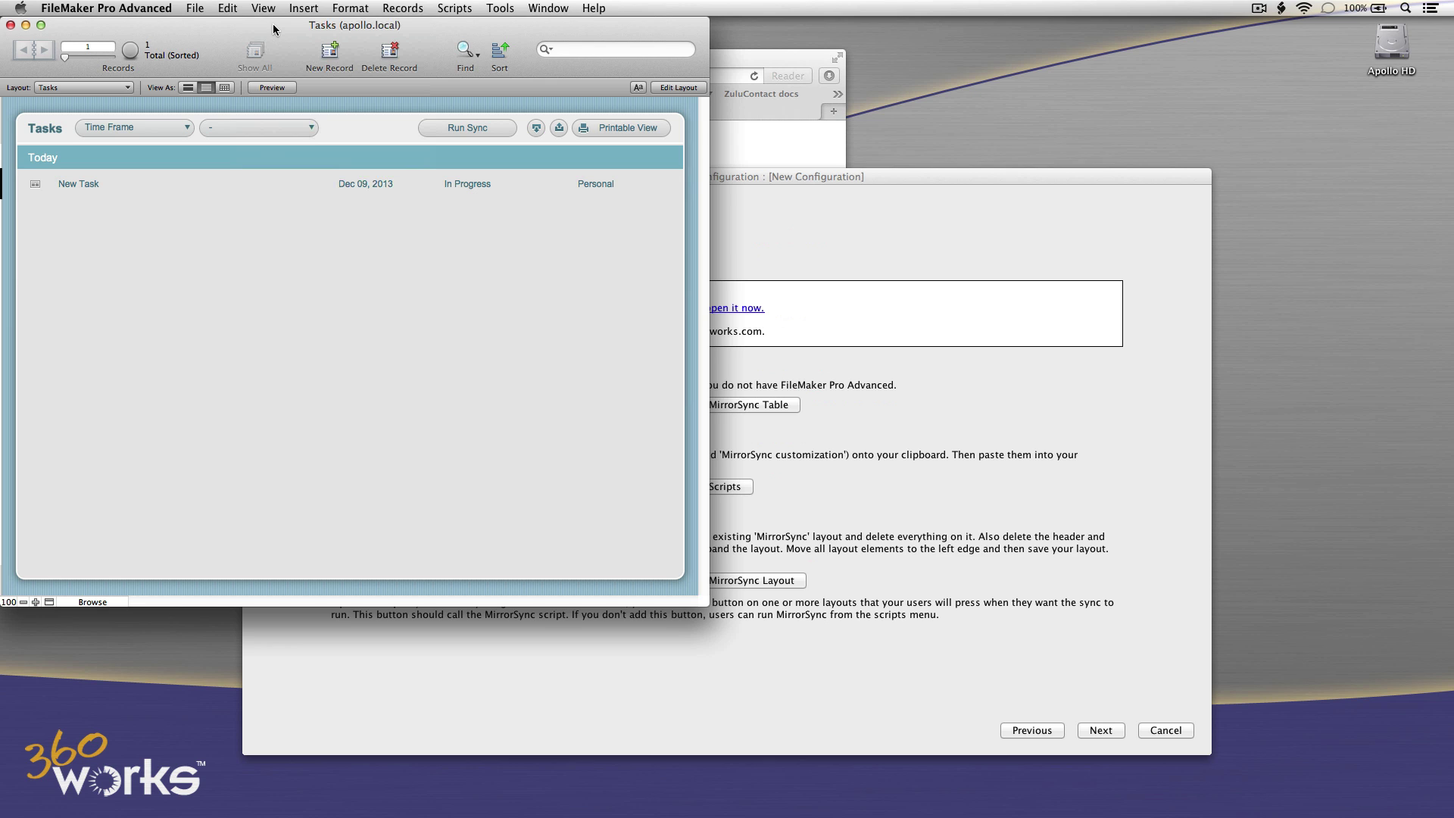
left_click(133, 185)
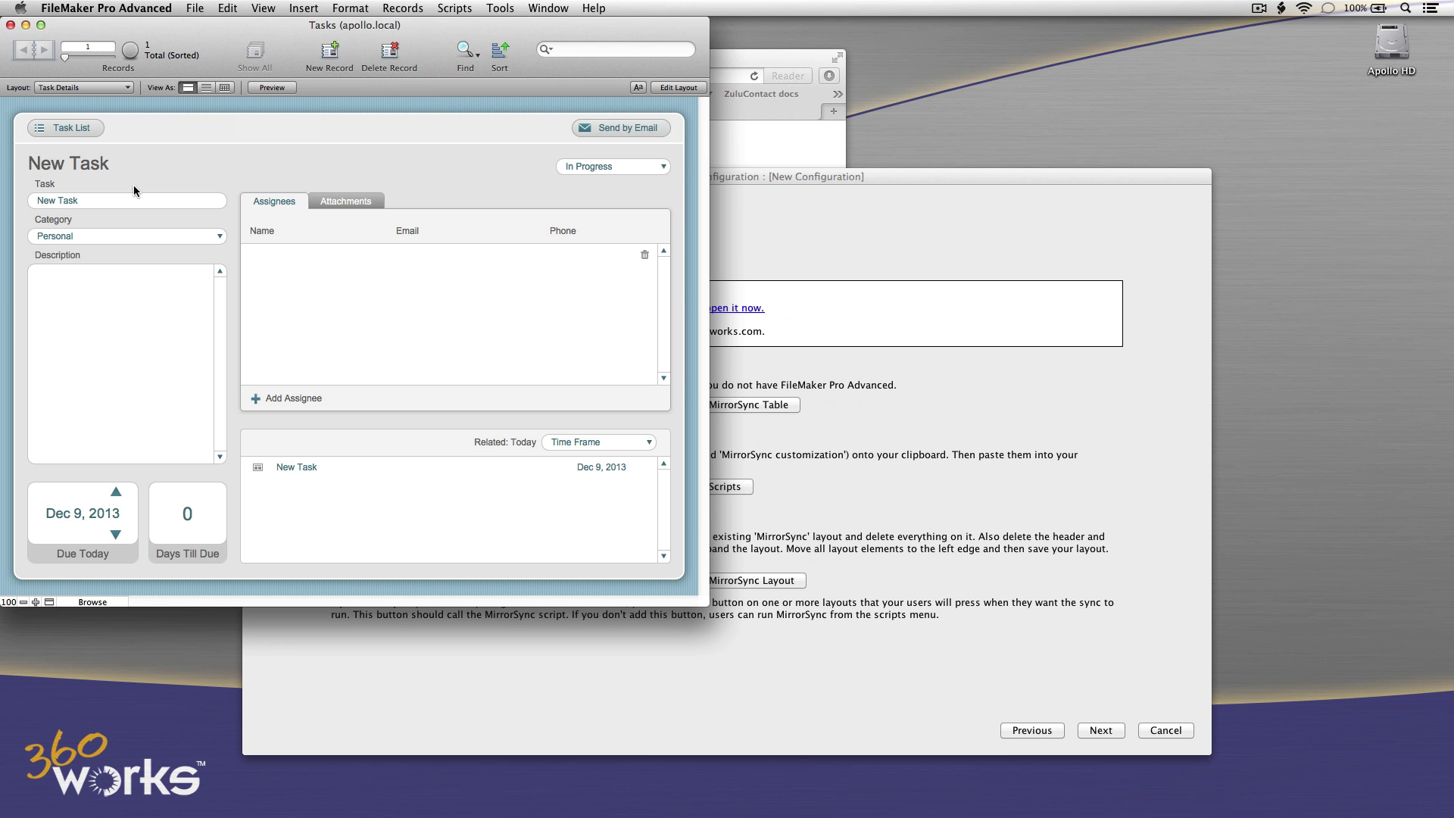
left_click(272, 9)
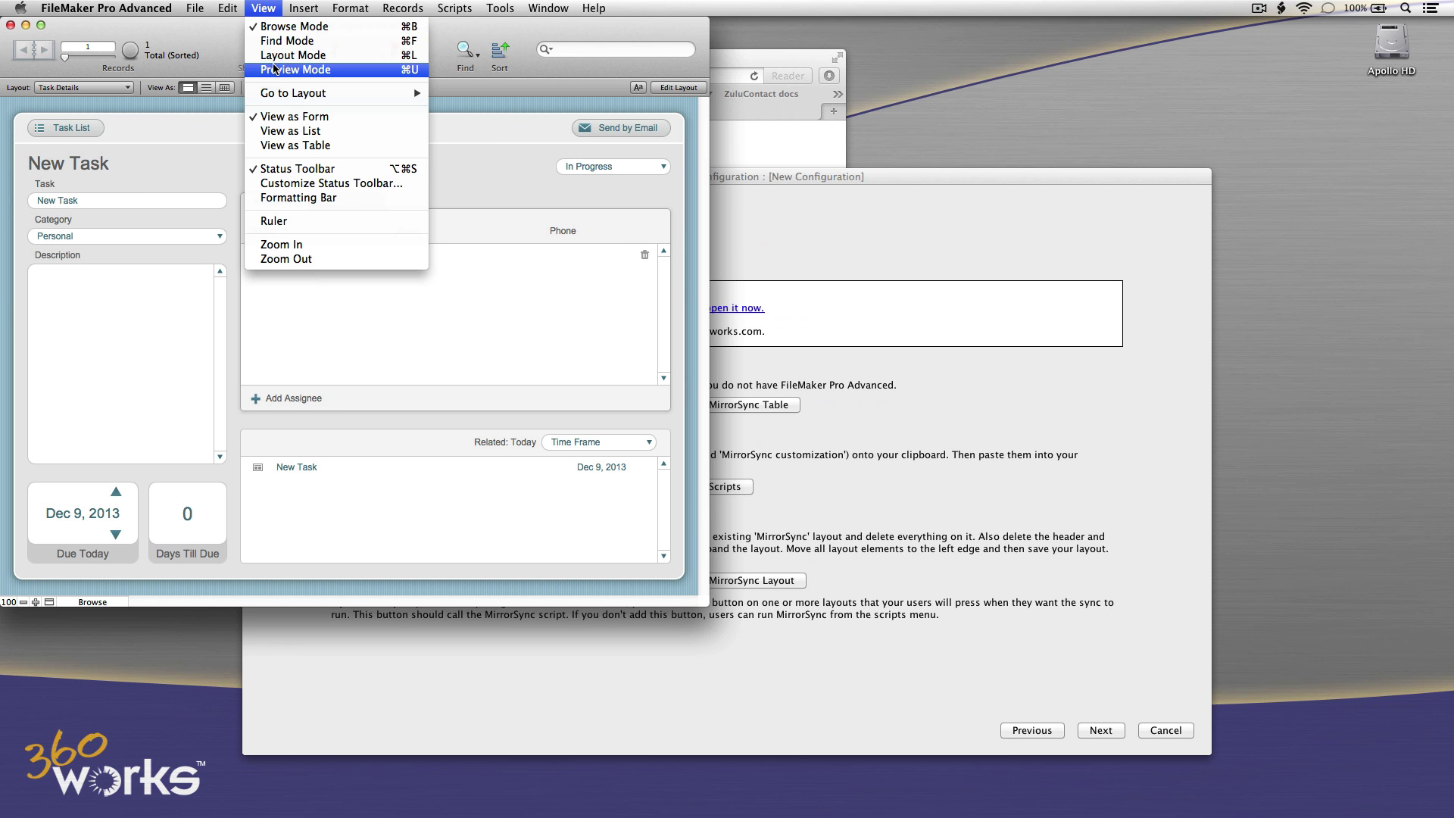
left_click(292, 55)
Paste the Run Sync button beside Send by Email and return to Browse mode.
left_click(231, 9)
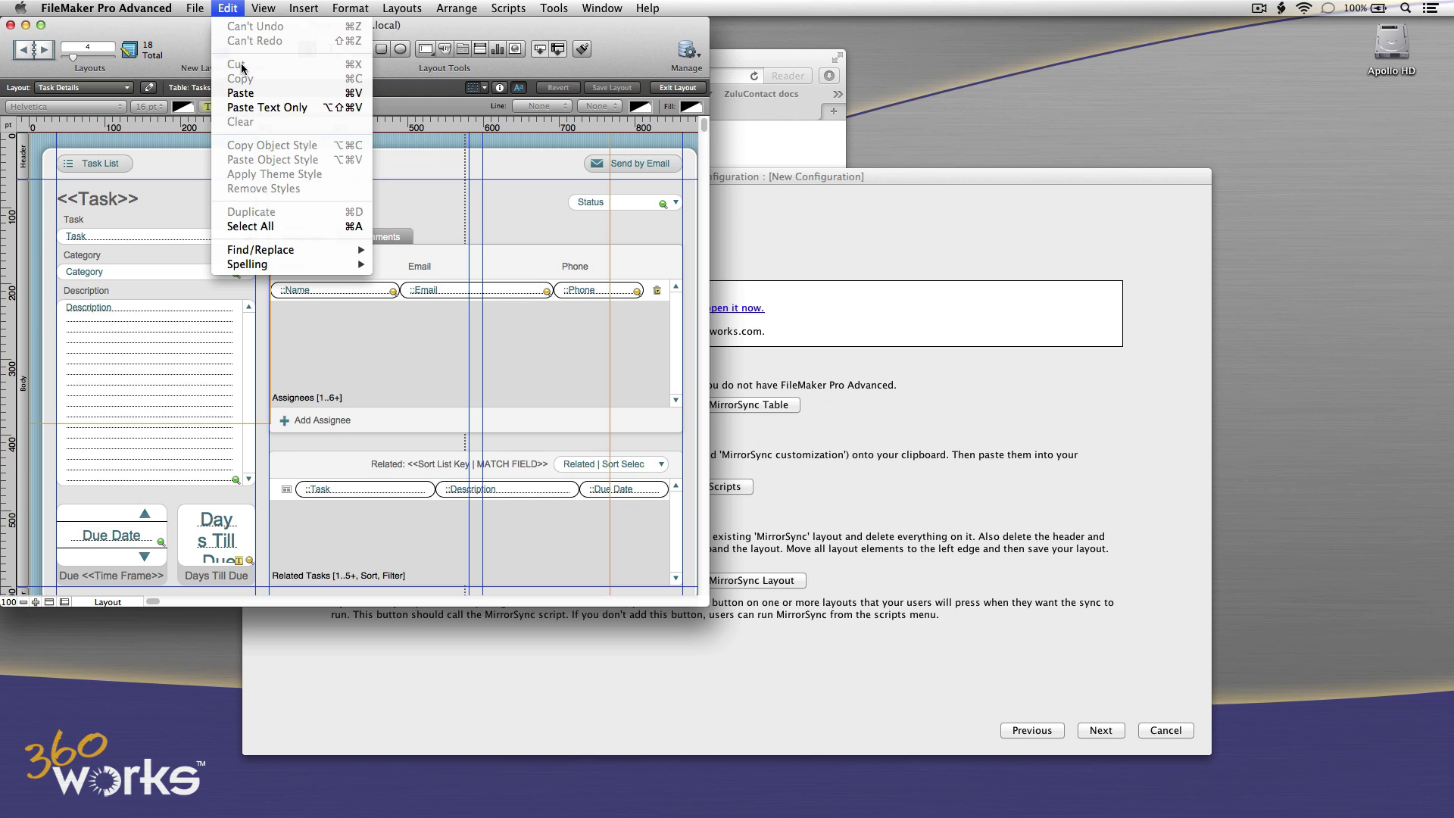
left_click(244, 88)
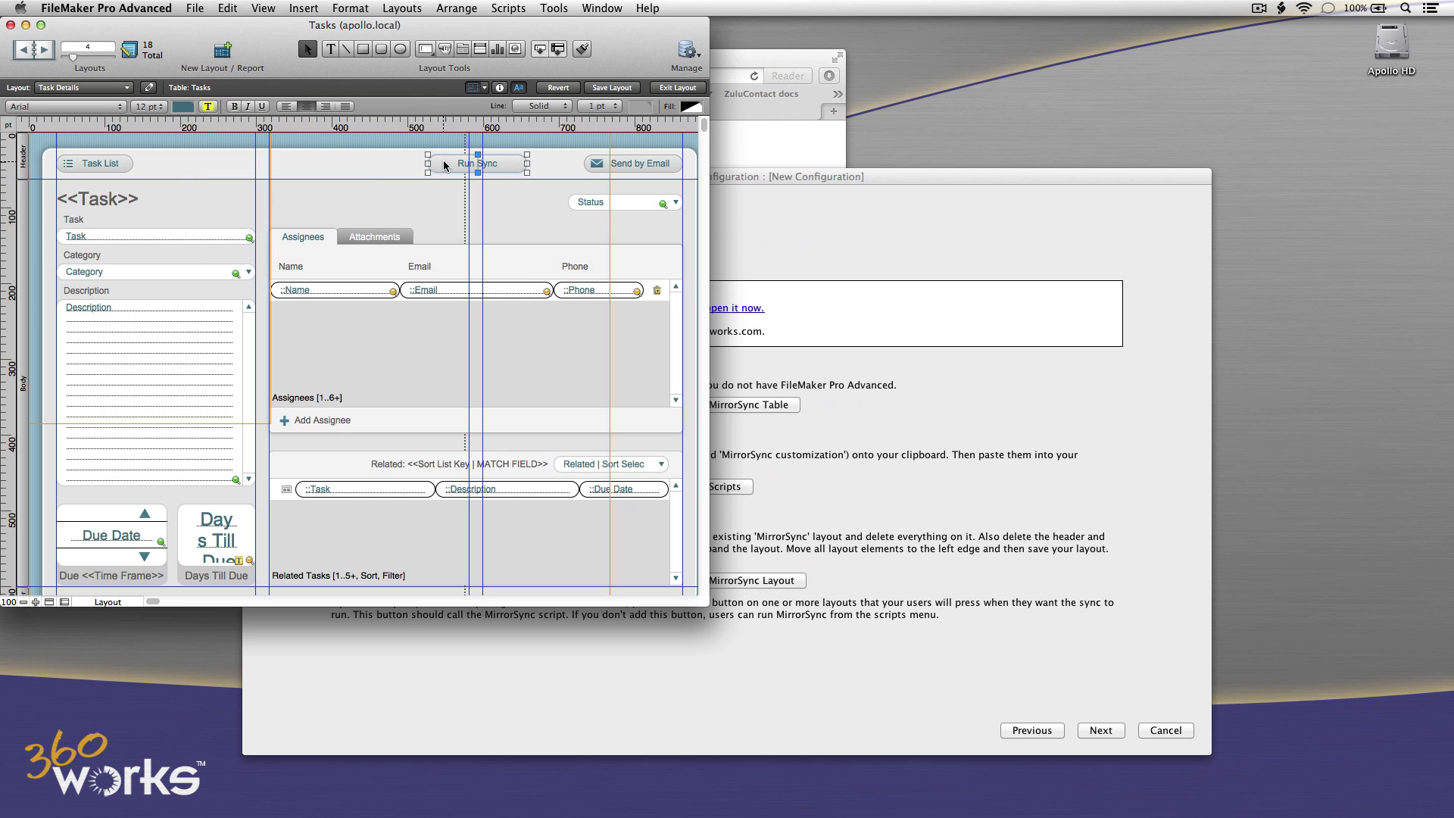
mouse_move(445, 165)
left_mouse_down()
mouse_move(326, 165)
mouse_move(471, 167)
left_mouse_up()
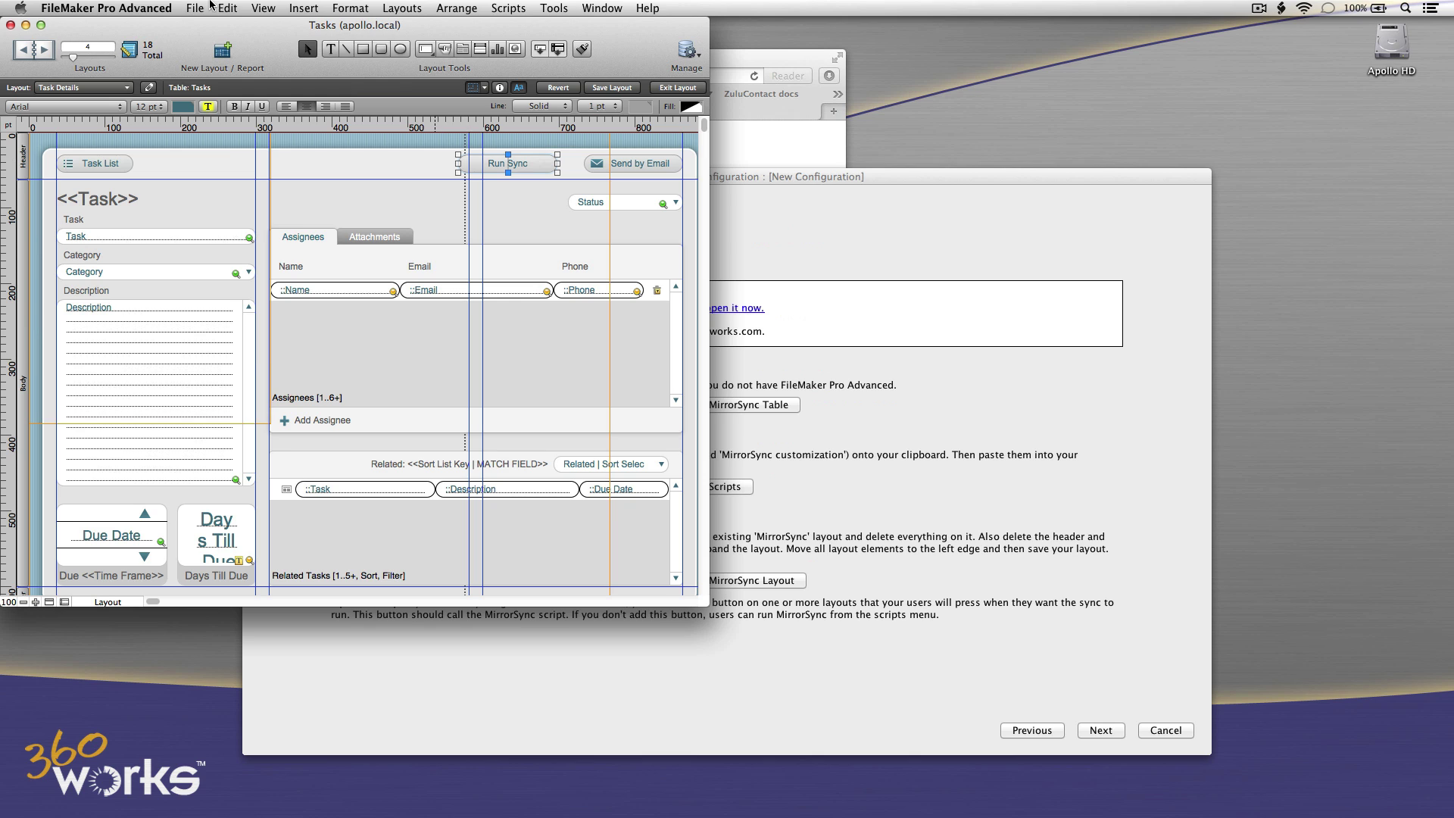
left_click(263, 8)
left_click(265, 28)
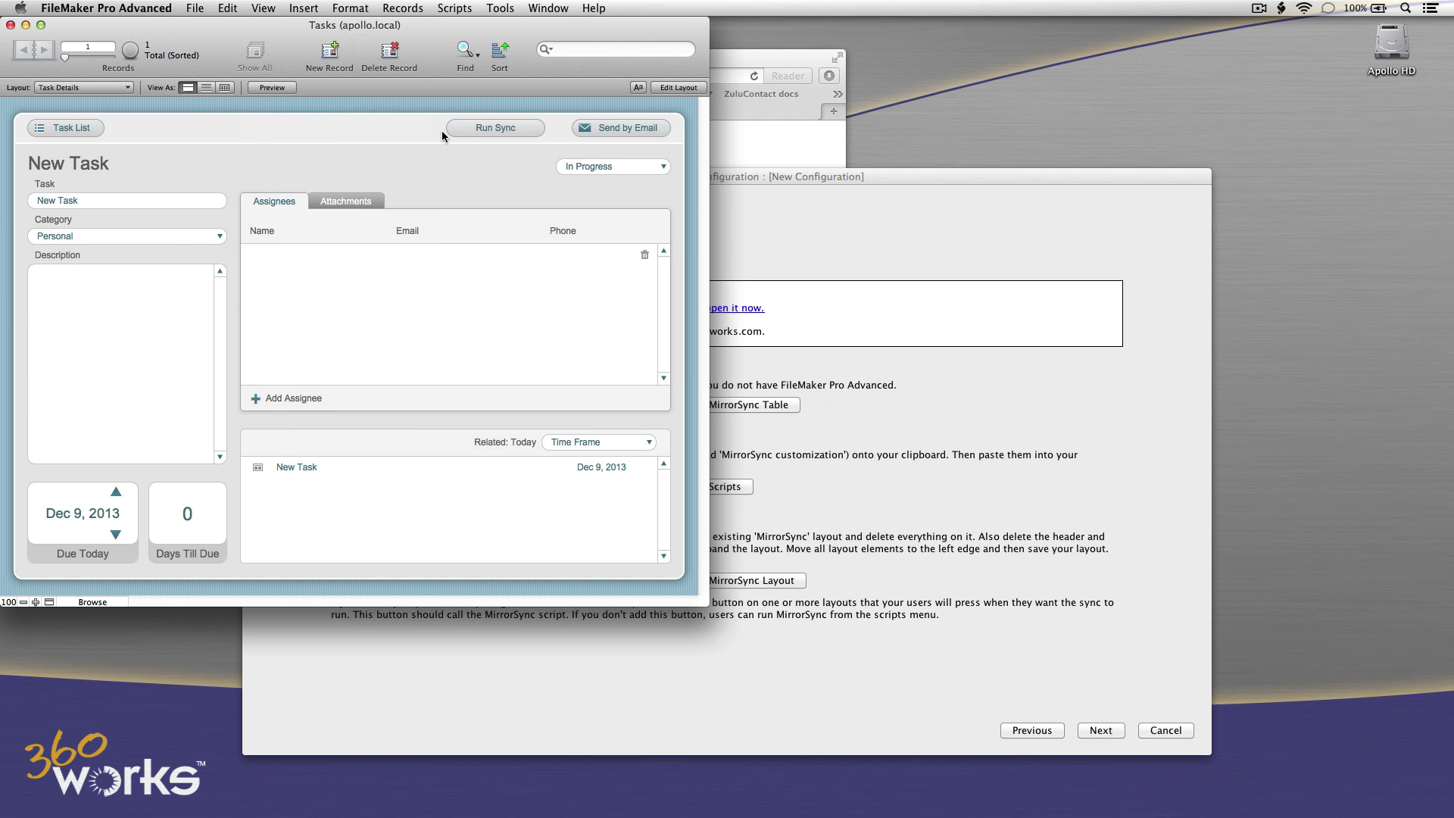
left_click(803, 252)
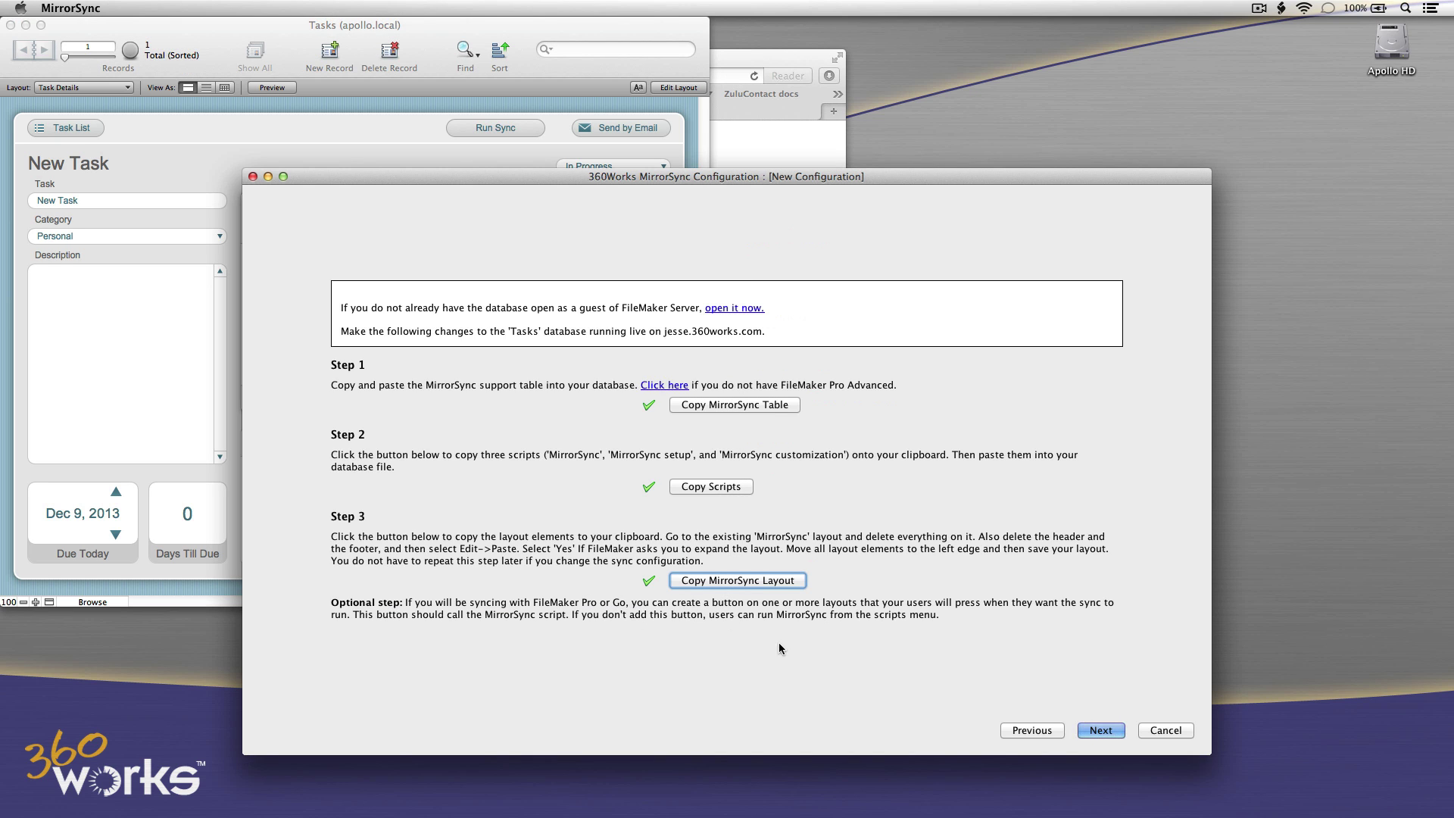
Advance MirrorSync to the 'Create sync layouts for database Tasks' page, then return to FileMaker.
left_click(1108, 732)
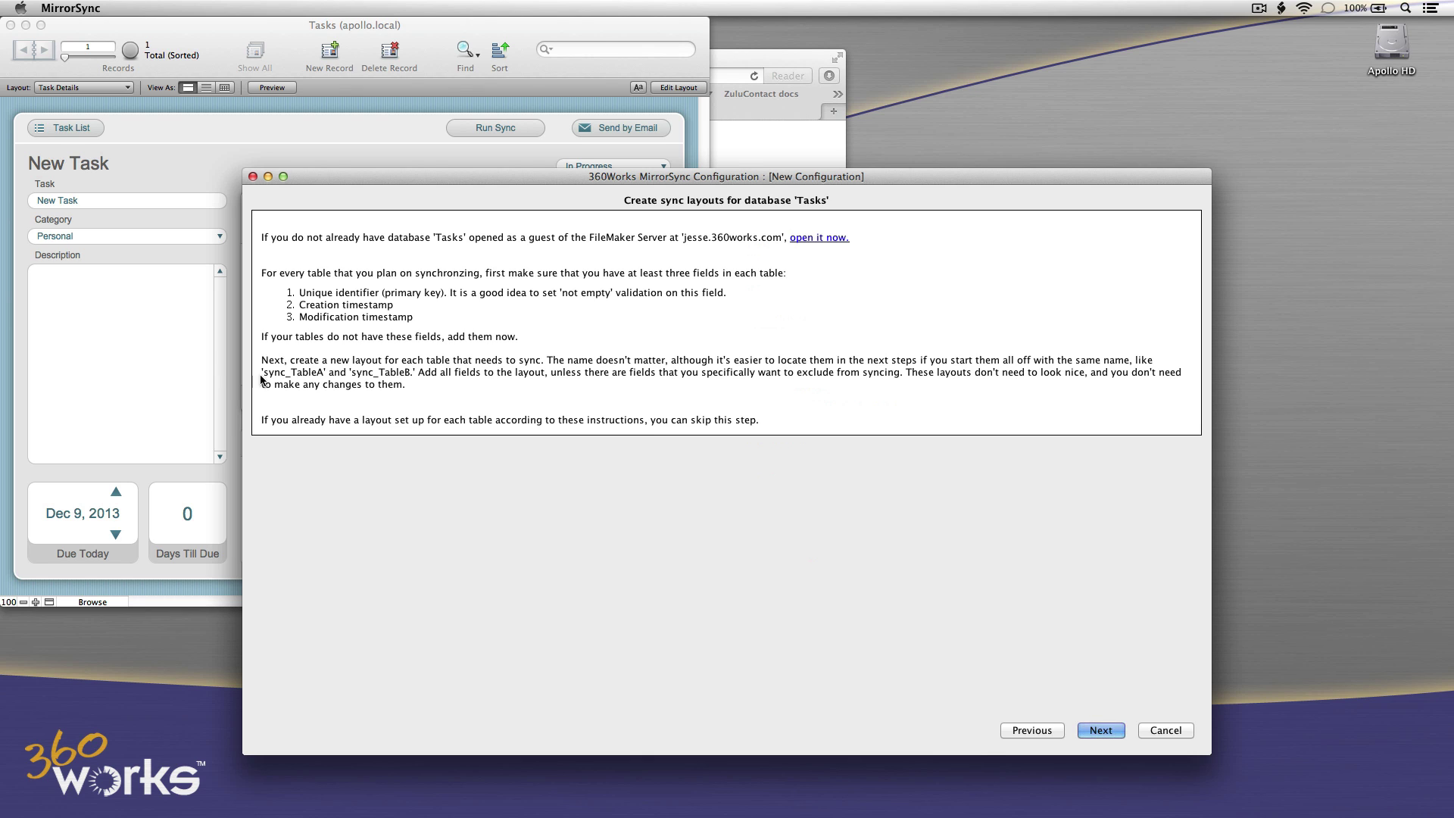
left_click(213, 374)
In Manage Database, give the Tasks TASK ID MATCH FIELD a Not empty validation.
left_click(196, 8)
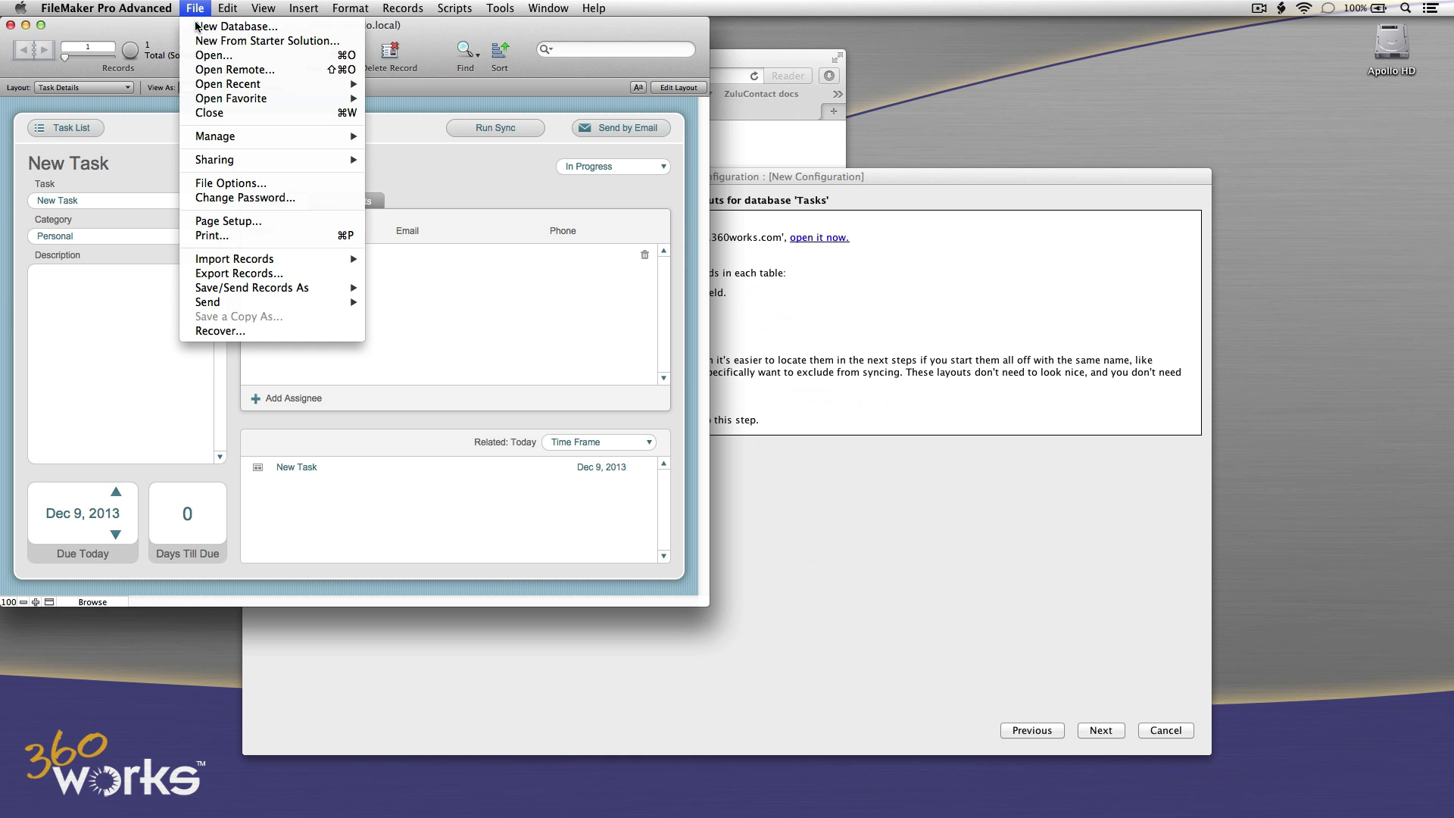
mouse_move(255, 137)
left_click(447, 137)
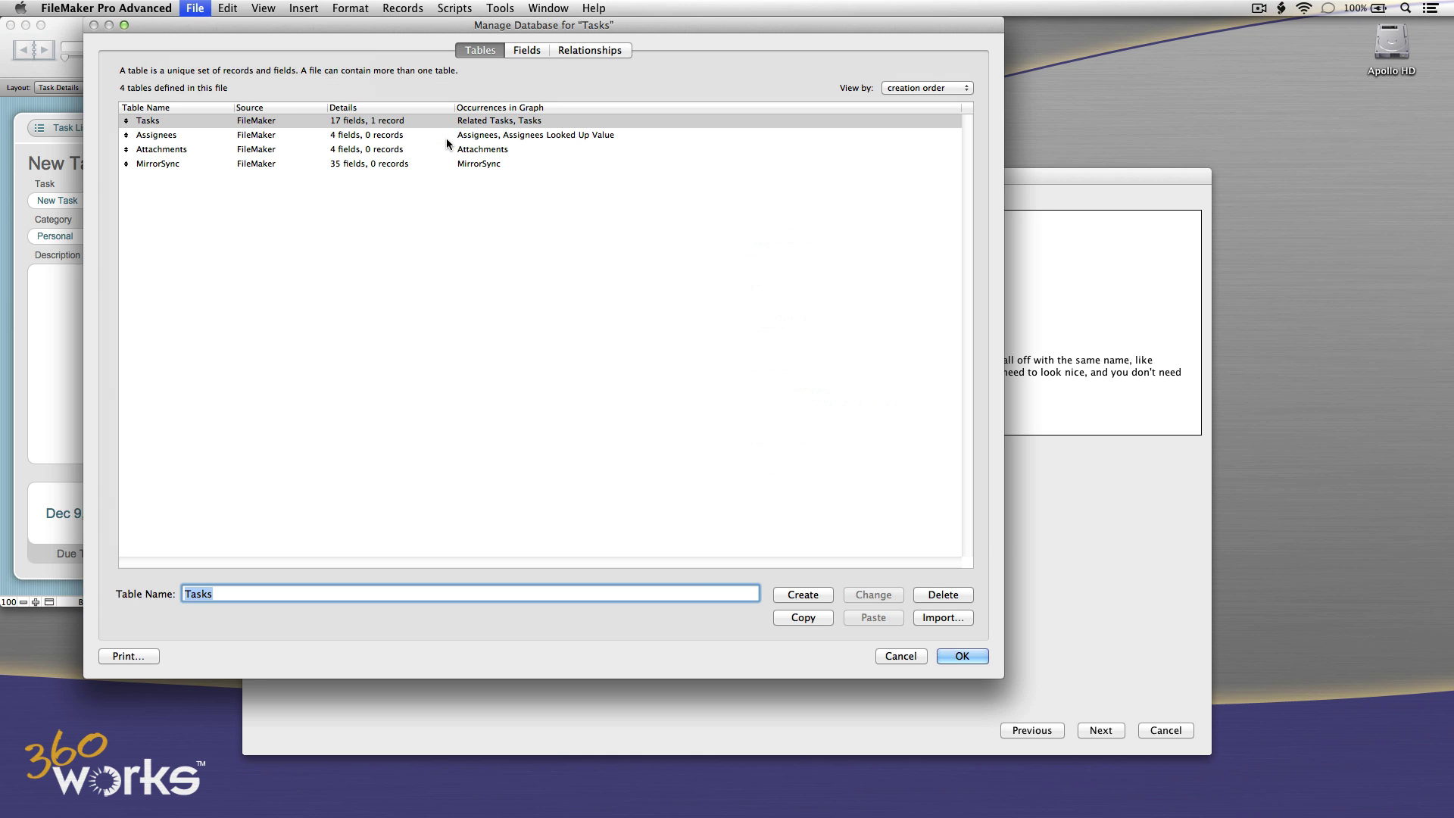
double_click(392, 124)
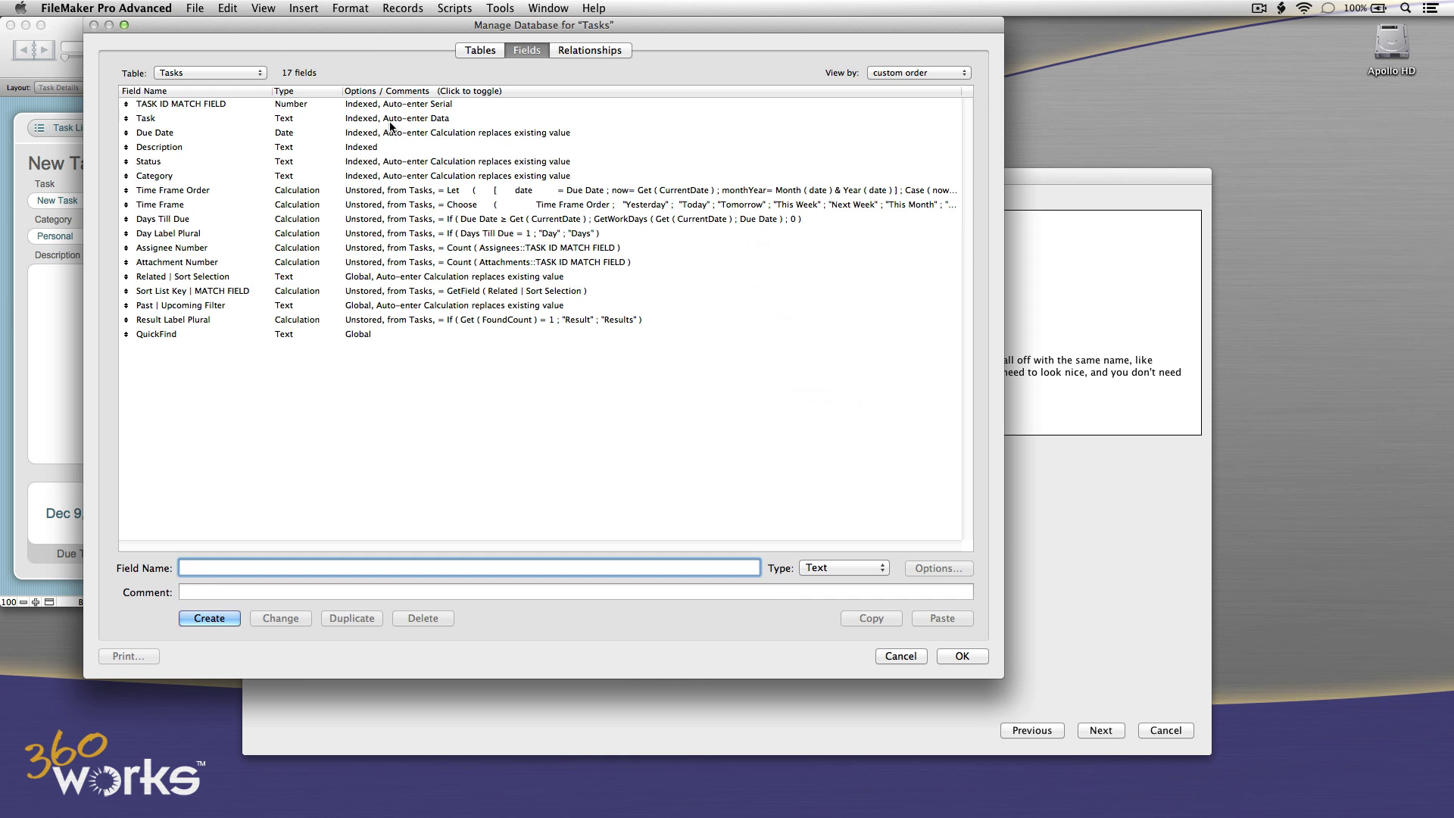
double_click(391, 106)
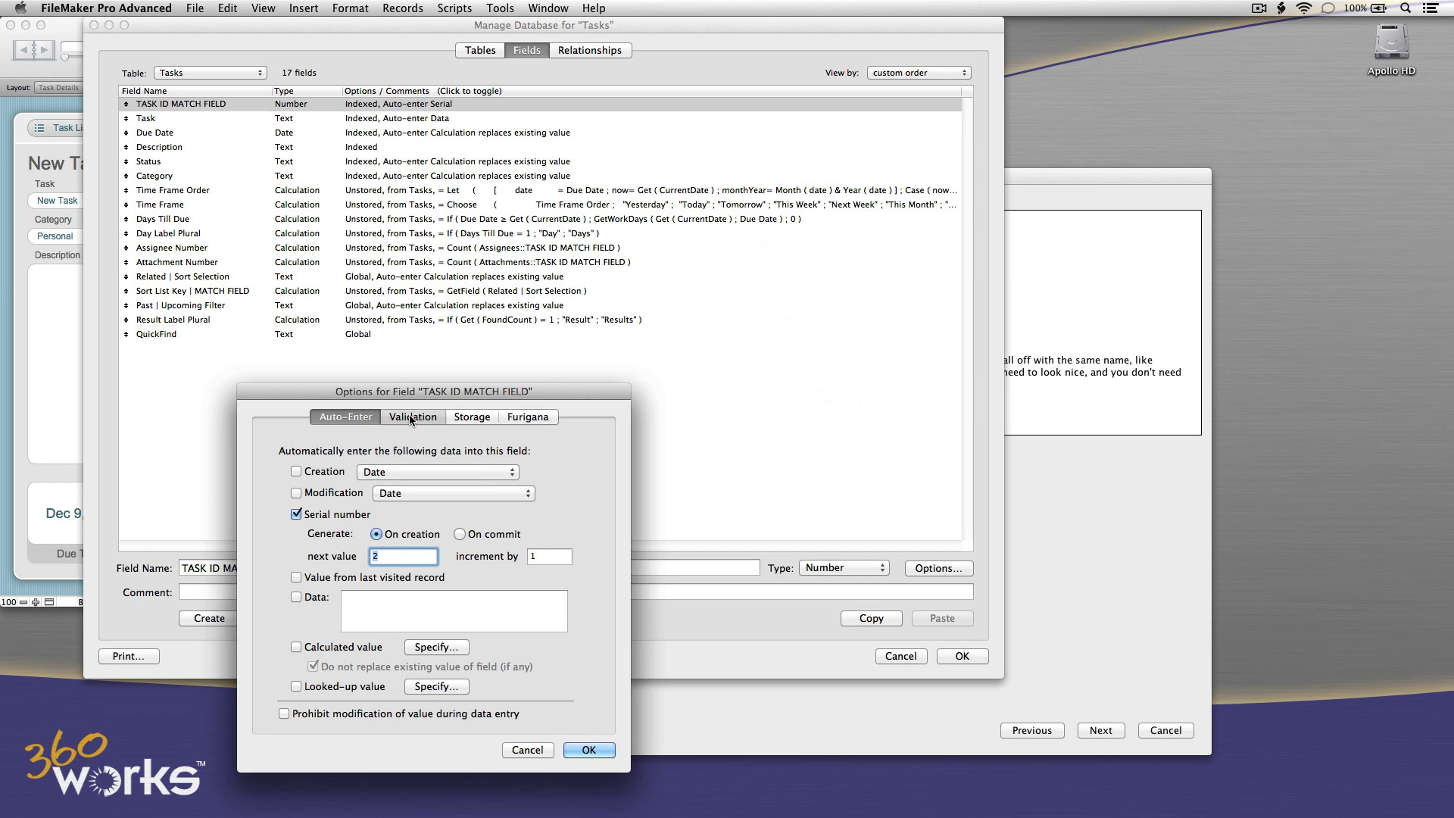
left_click(409, 416)
left_click(344, 541)
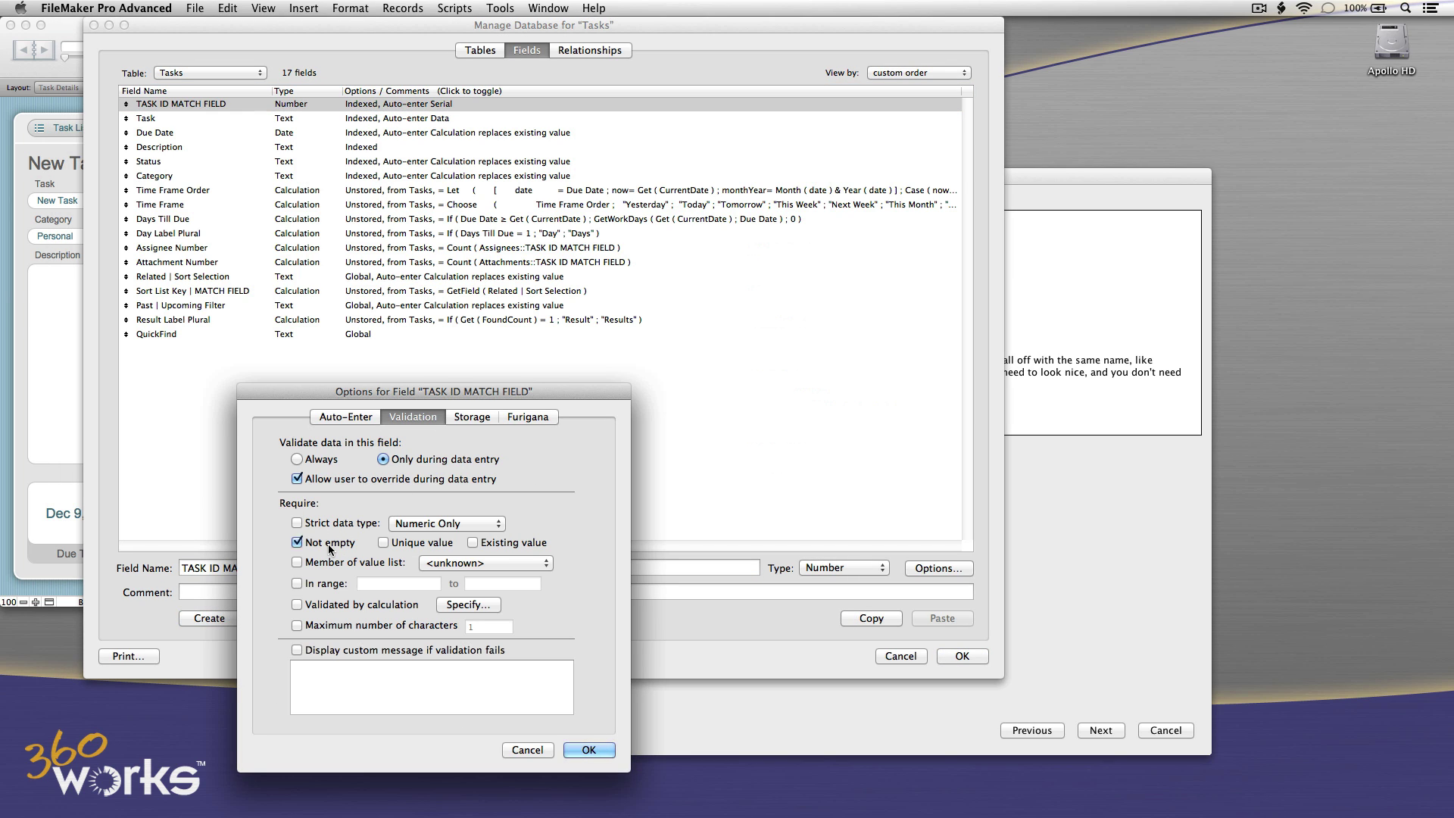
left_click(588, 750)
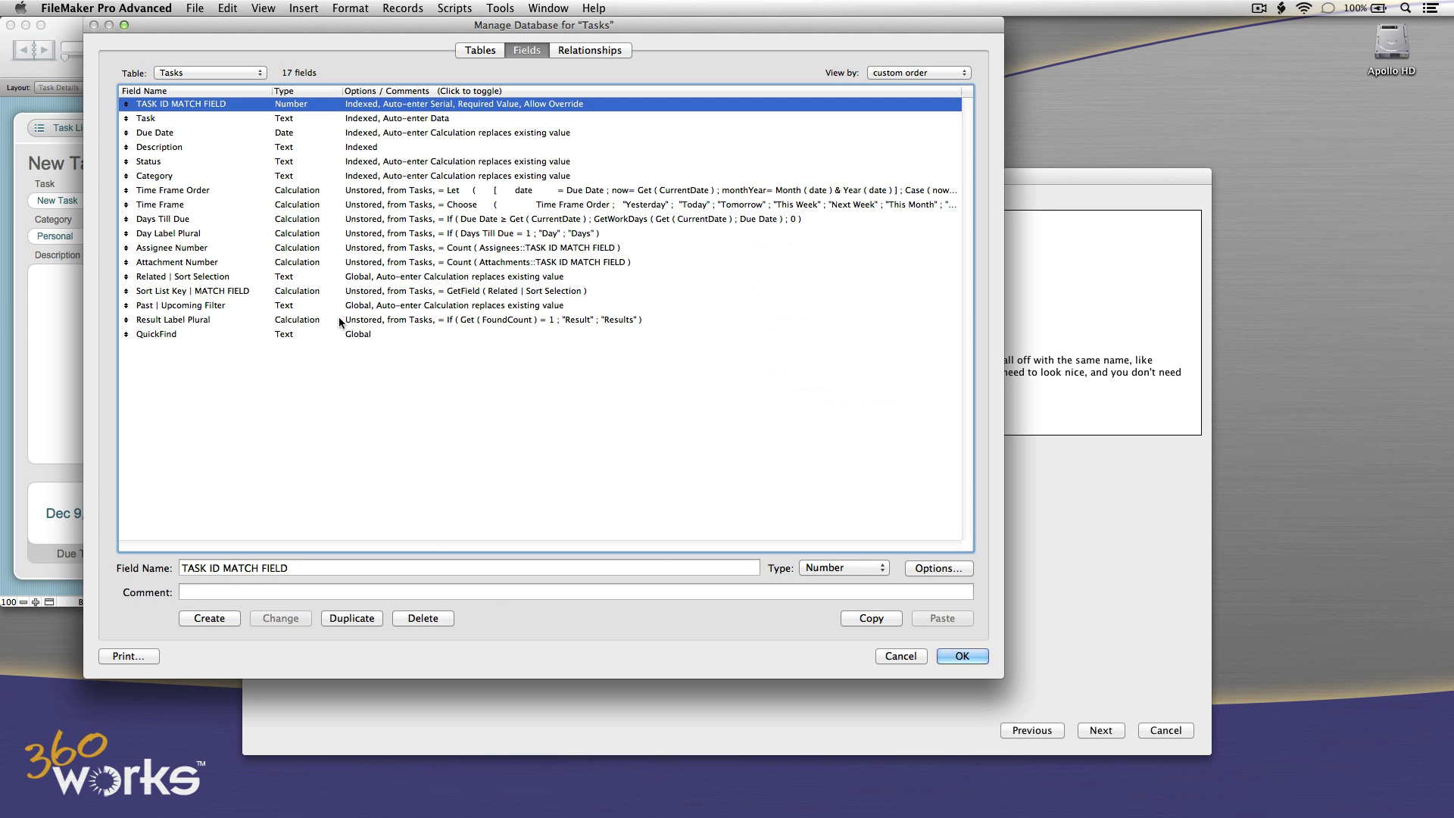
left_click(275, 374)
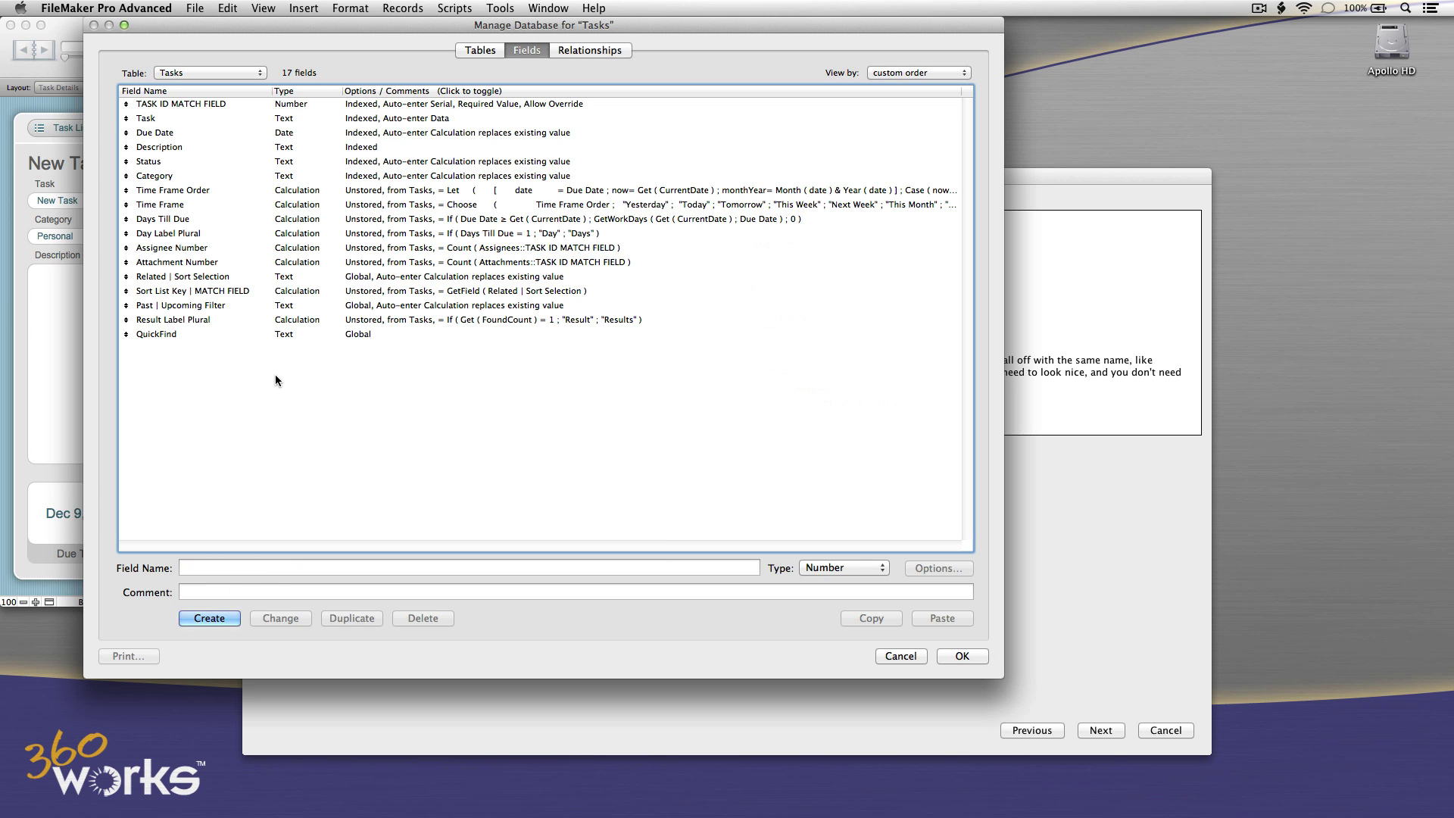
Add a 'Creation timestamp' Timestamp field that auto-enters the creation date and time.
left_click(310, 573)
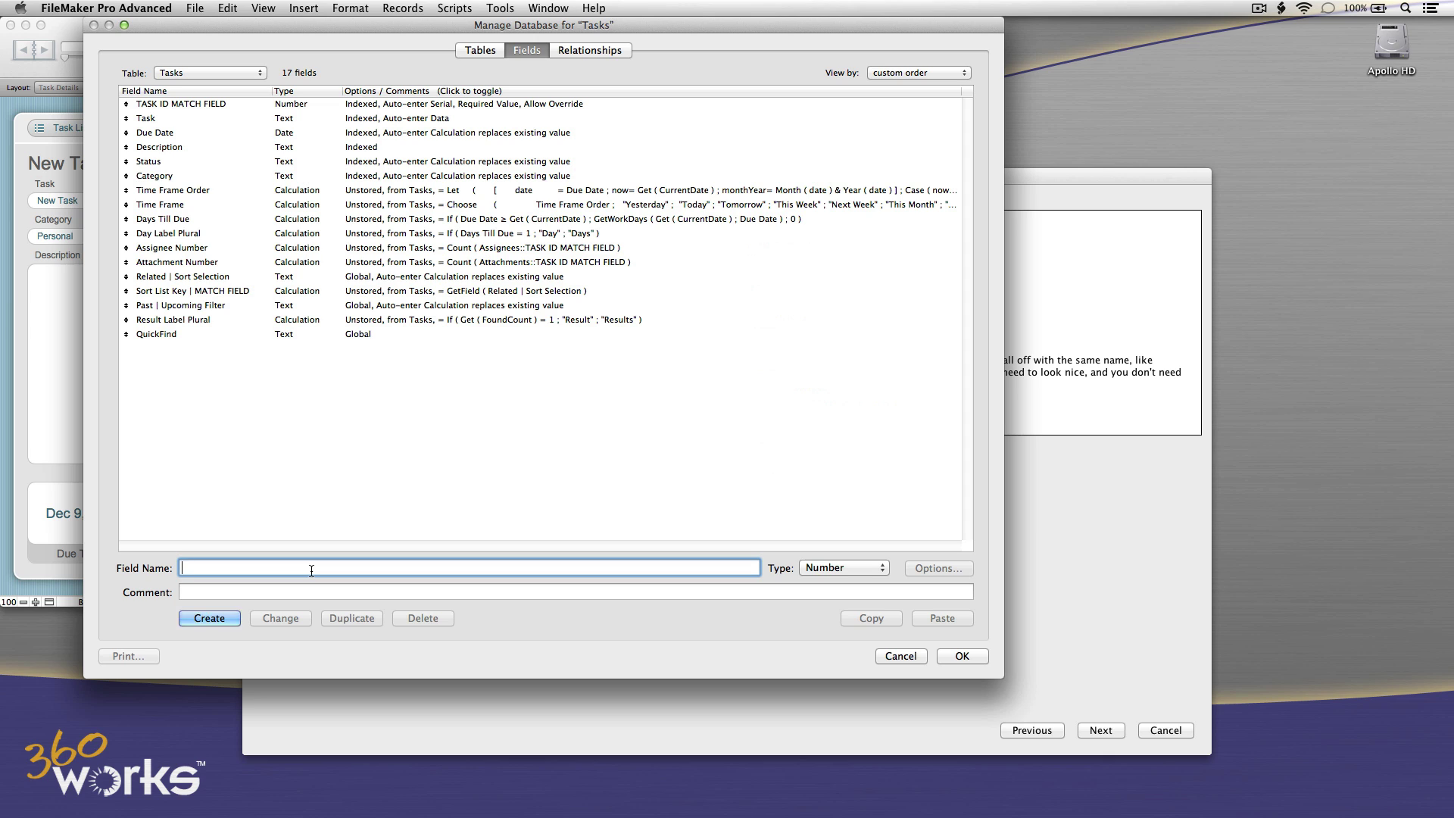
type("Creation timestamp")
left_click(880, 571)
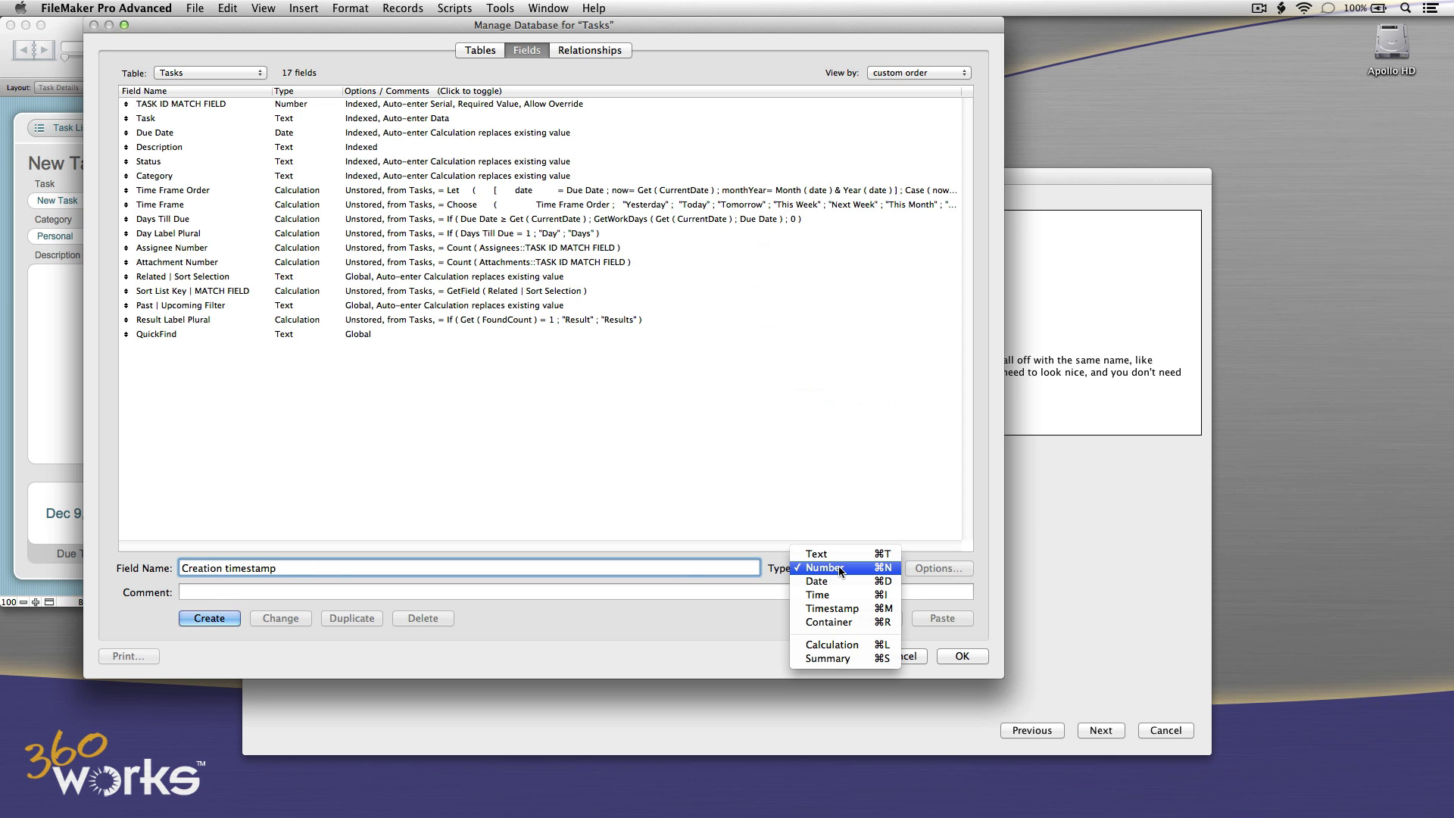
left_click(834, 615)
left_click(216, 618)
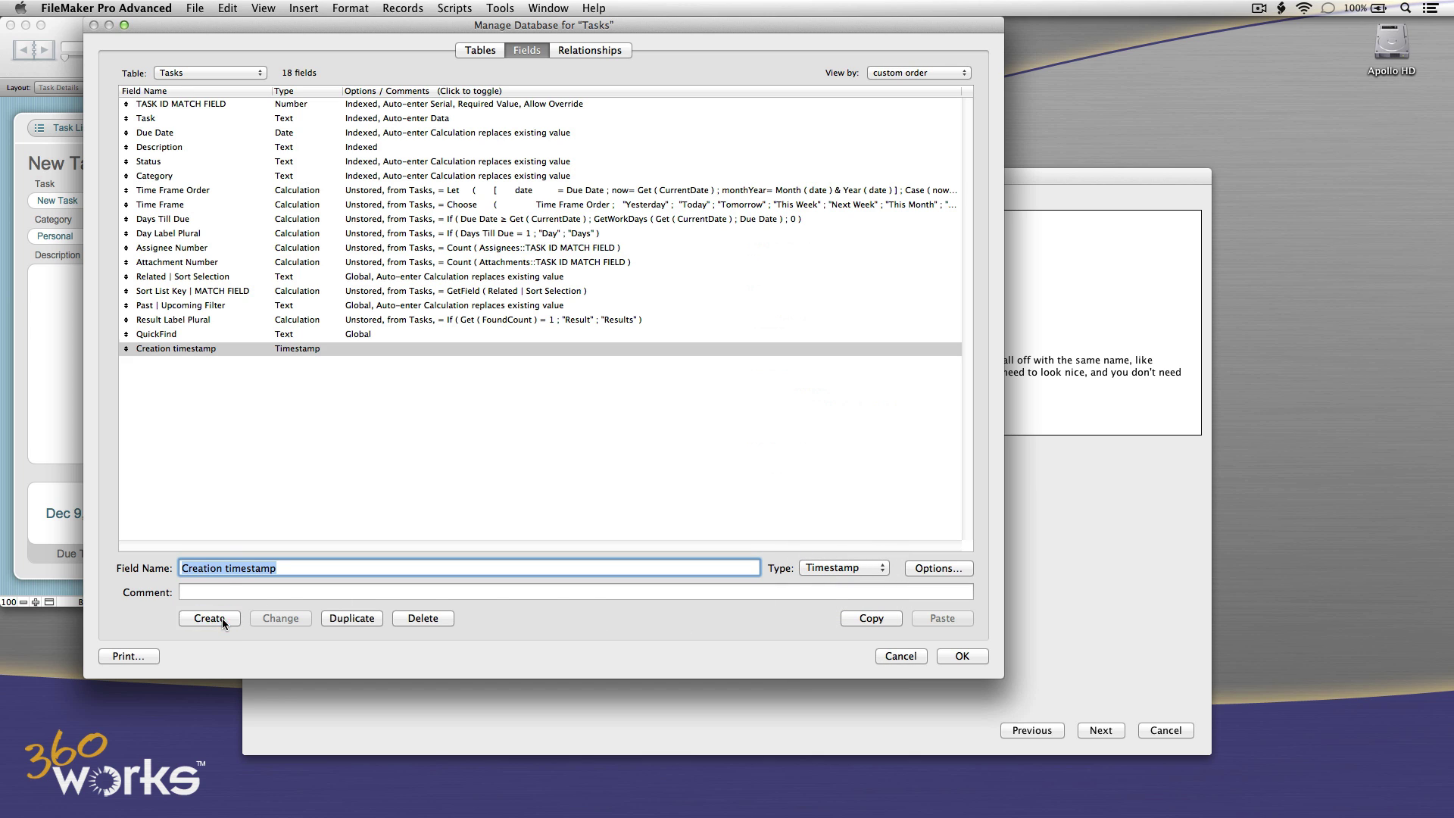
double_click(230, 350)
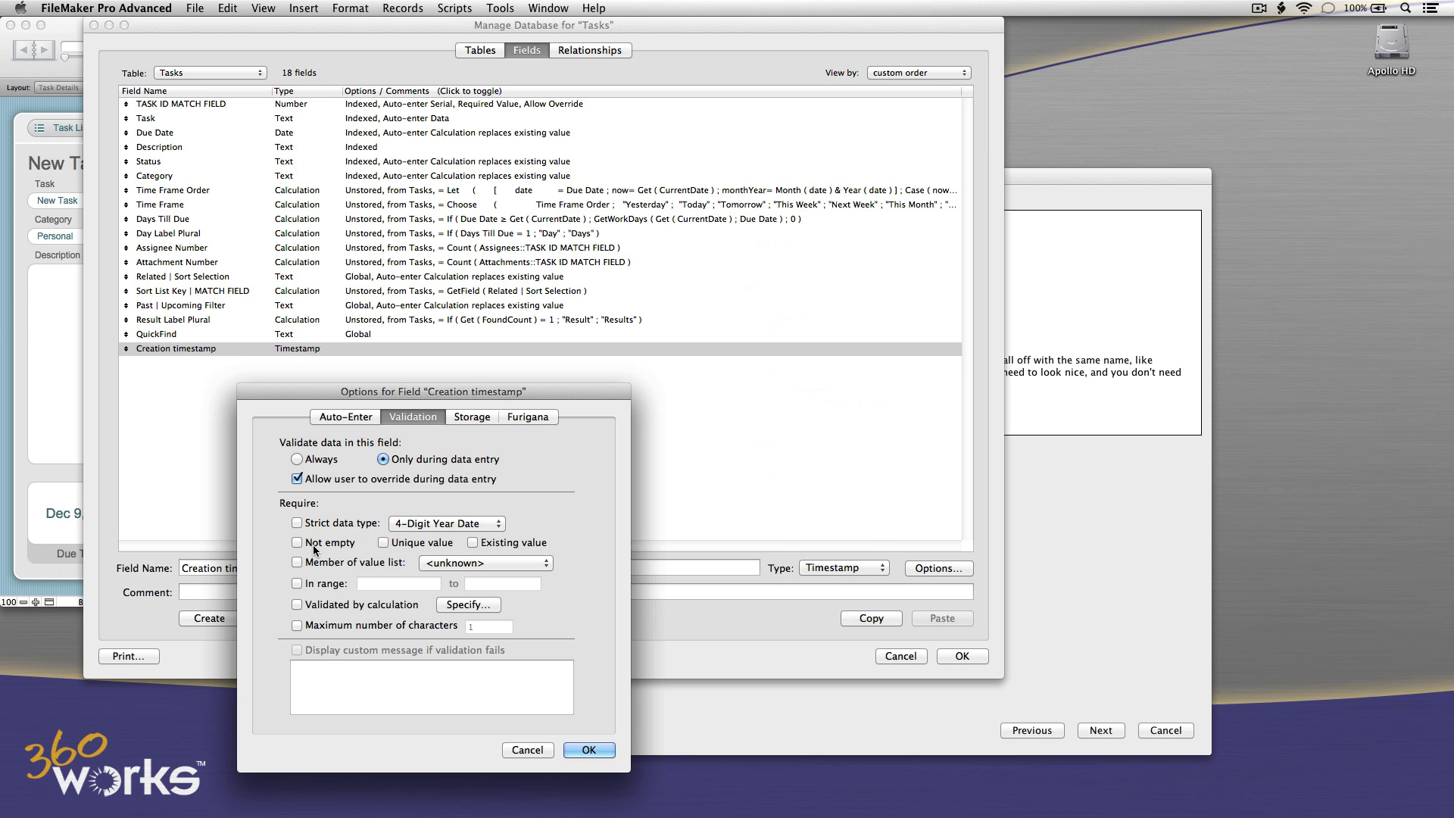
left_click(340, 416)
left_click(324, 472)
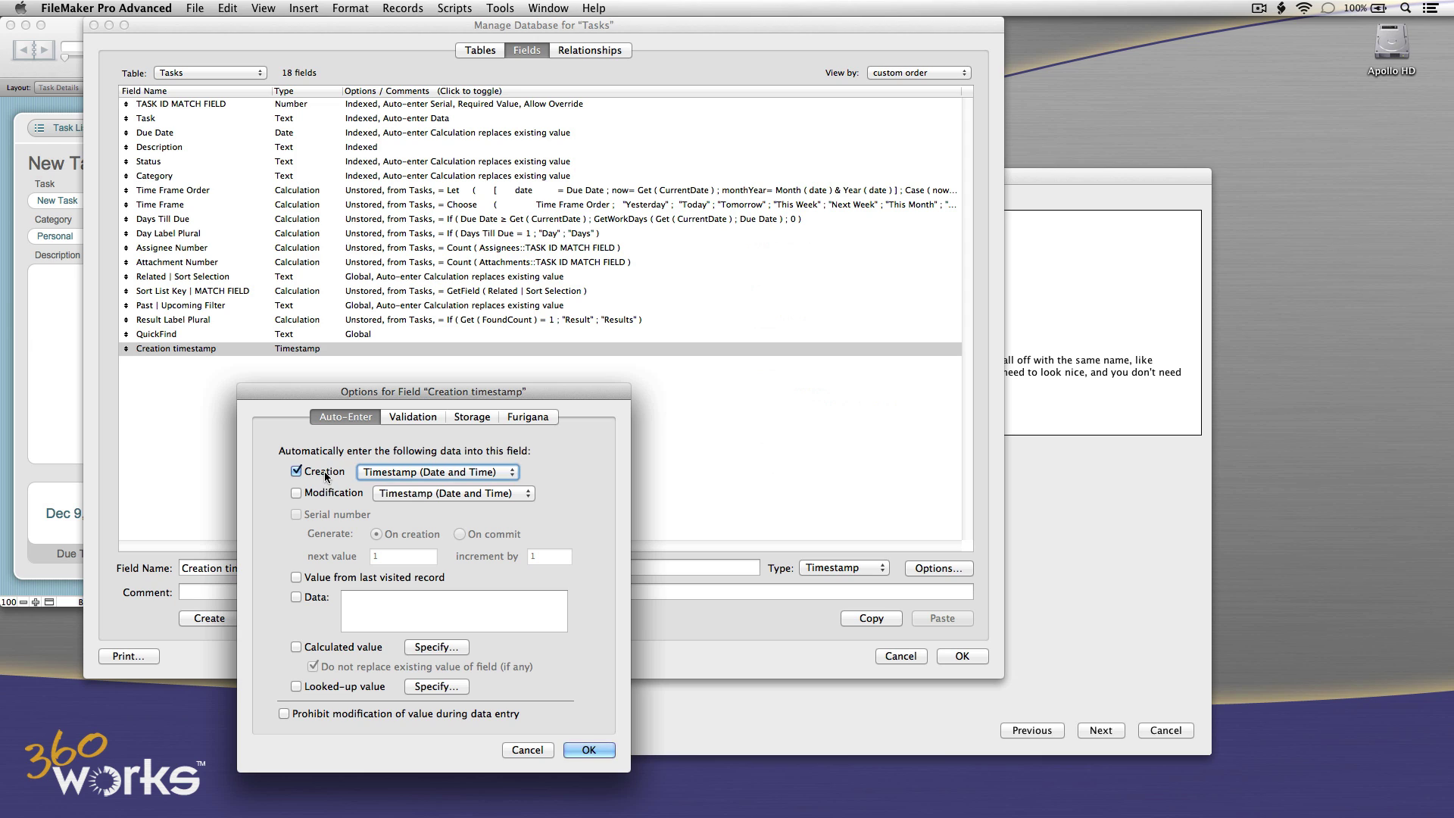
left_click(588, 750)
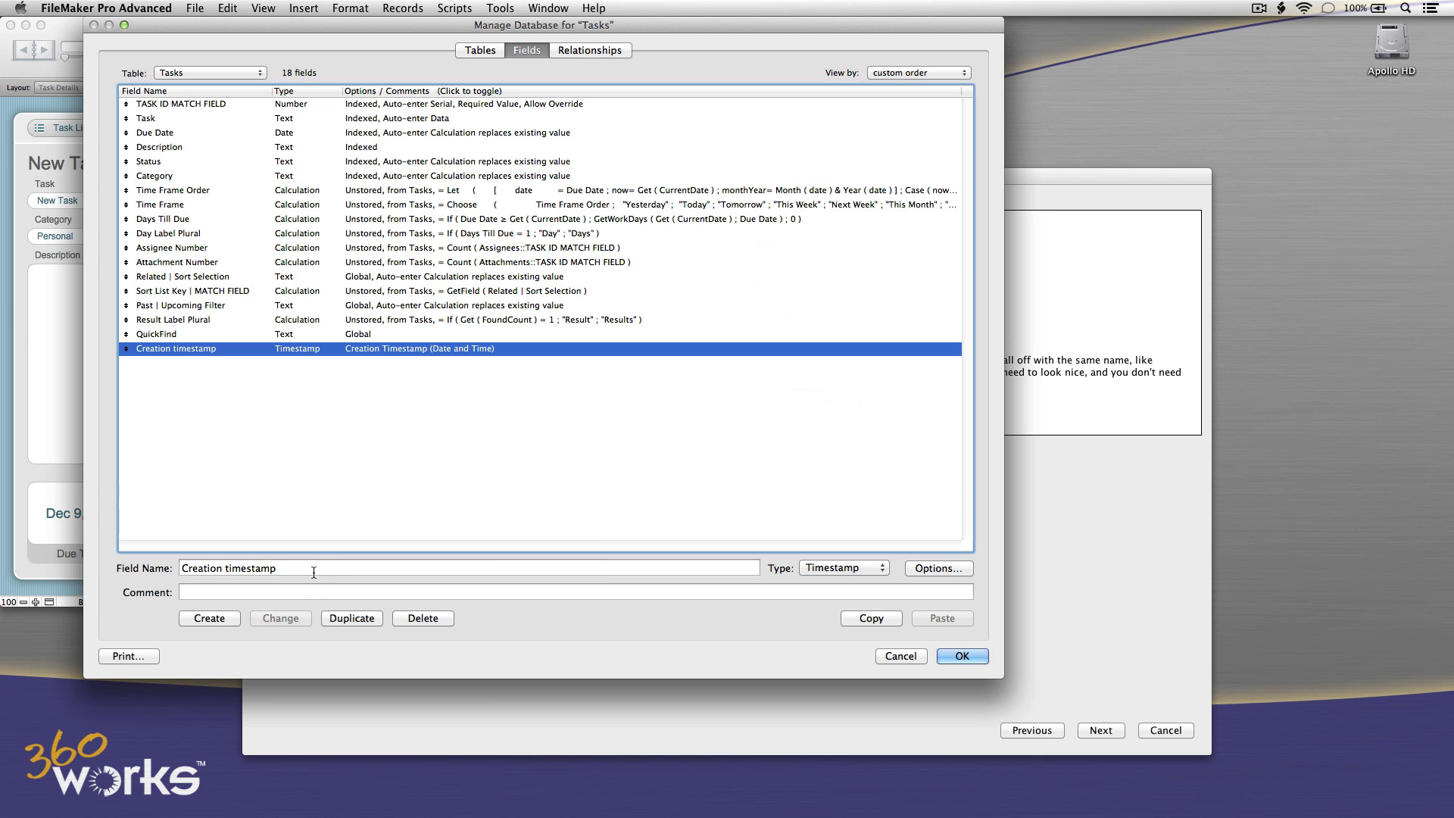
Add a 'Modification timestamp' field that auto-enters the modification date and time.
type("Modificat")
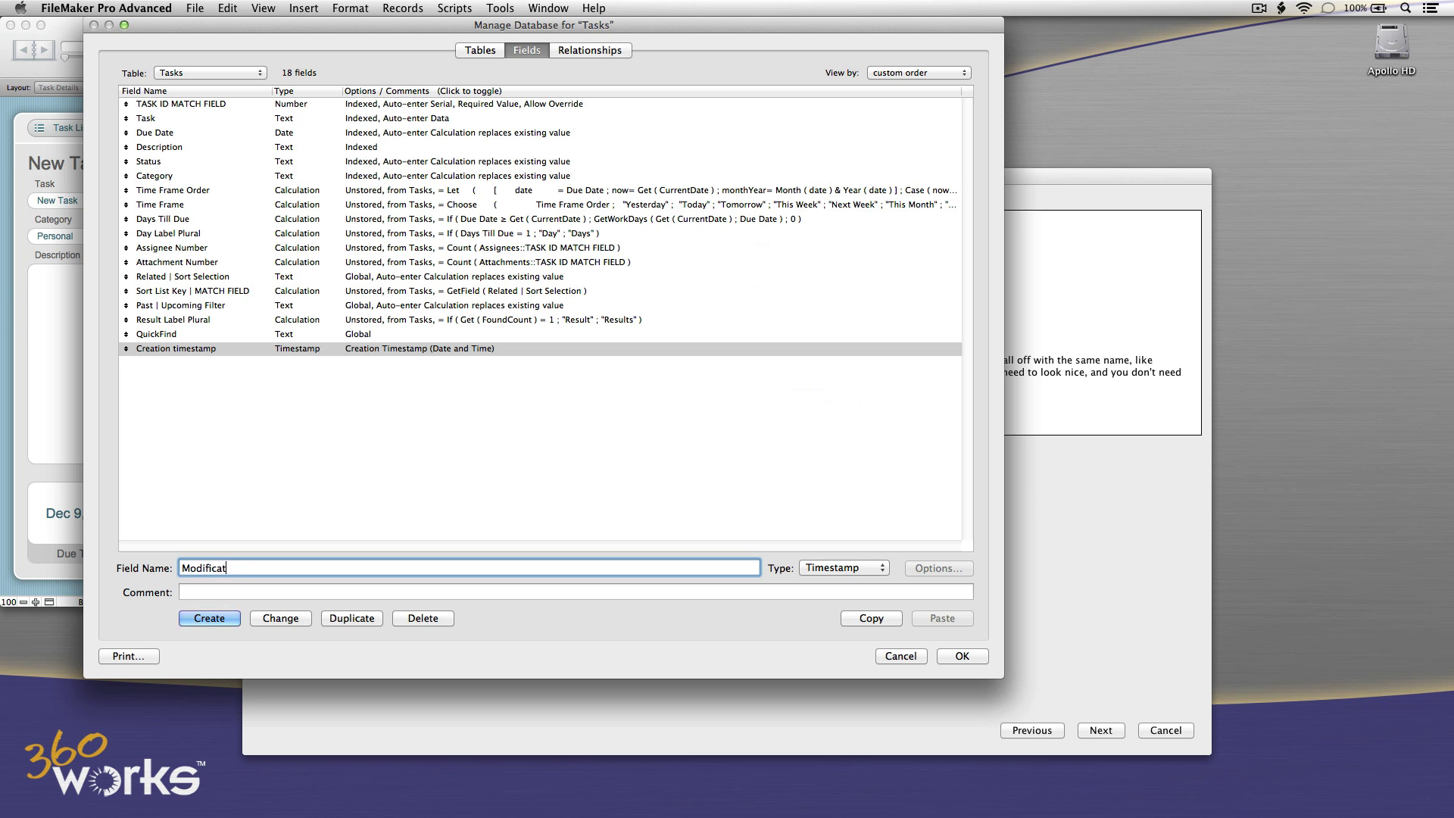
type("ion timestamp")
left_click(200, 622)
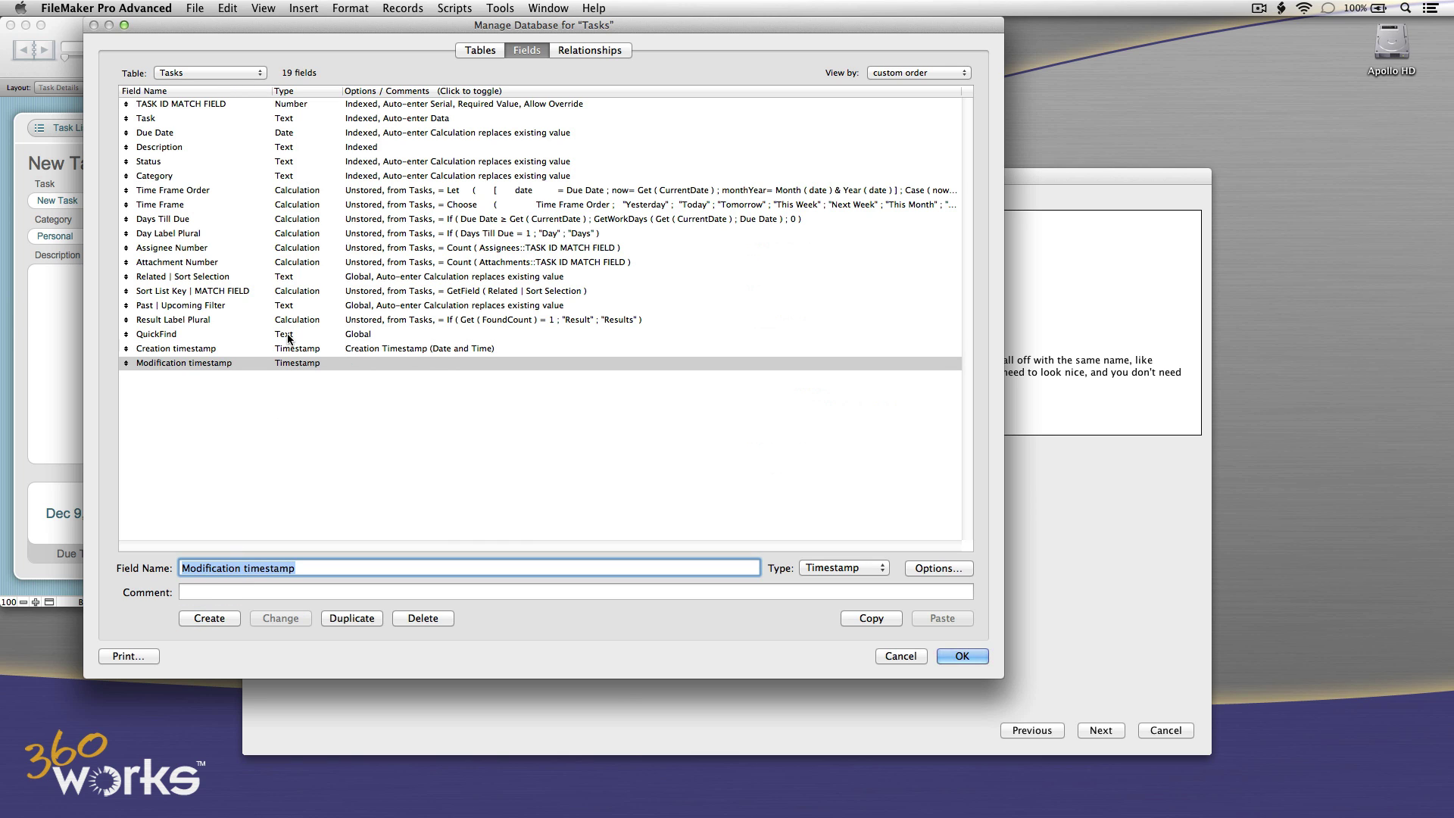
double_click(288, 363)
left_click(327, 493)
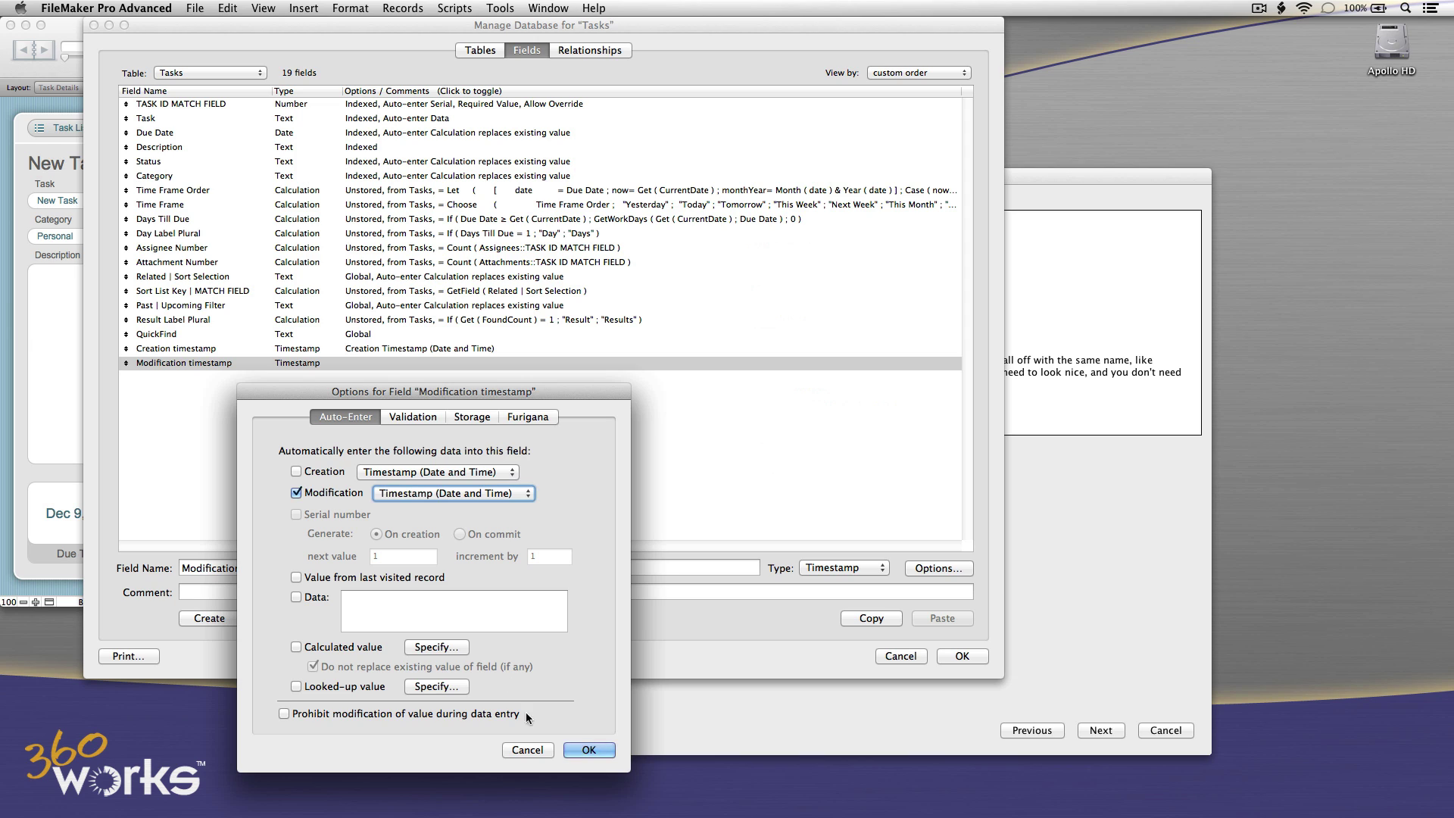
left_click(589, 750)
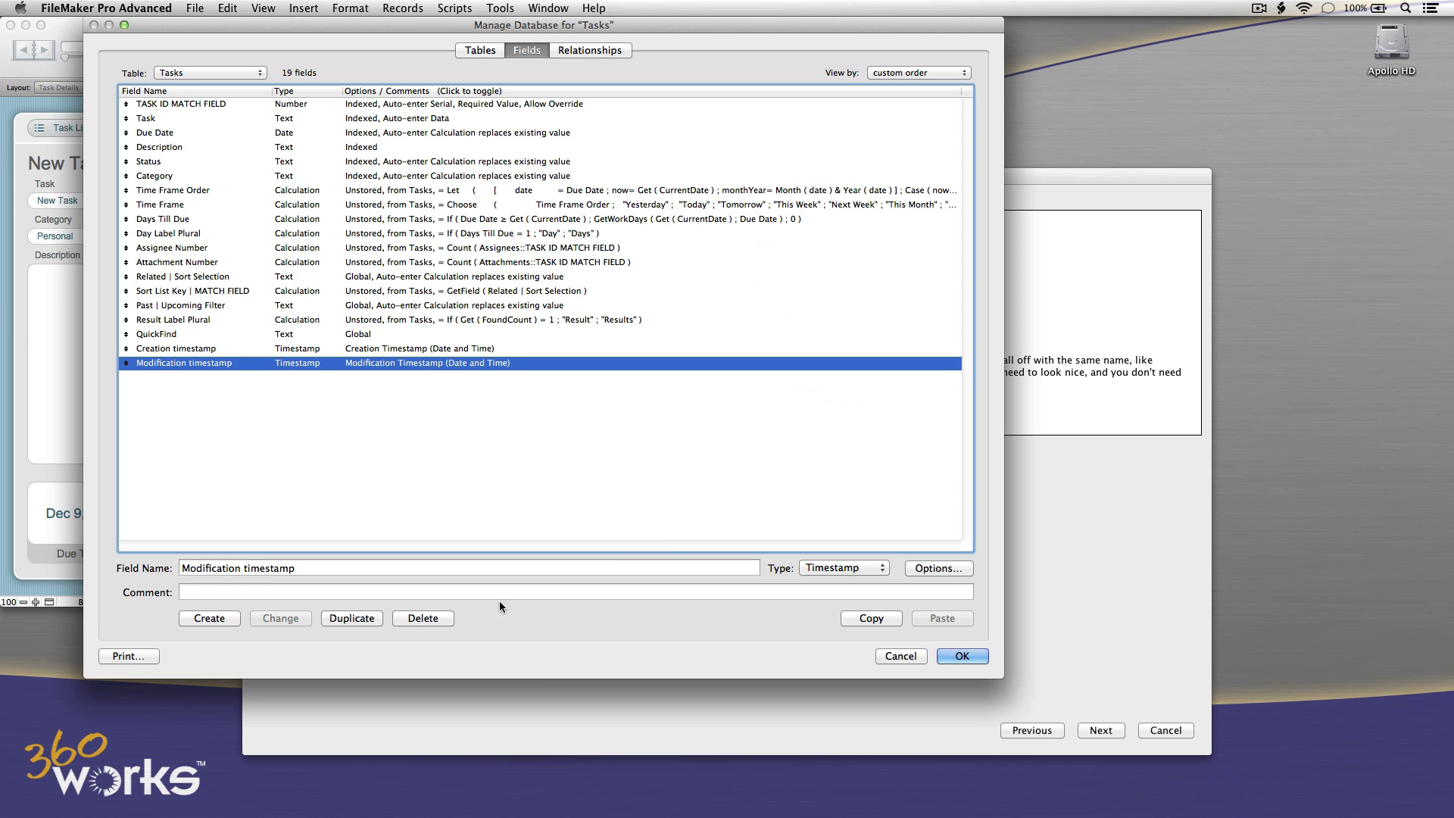
Copy both timestamp fields and paste them into the Assignees and Attachments tables.
left_click(349, 350, "shift")
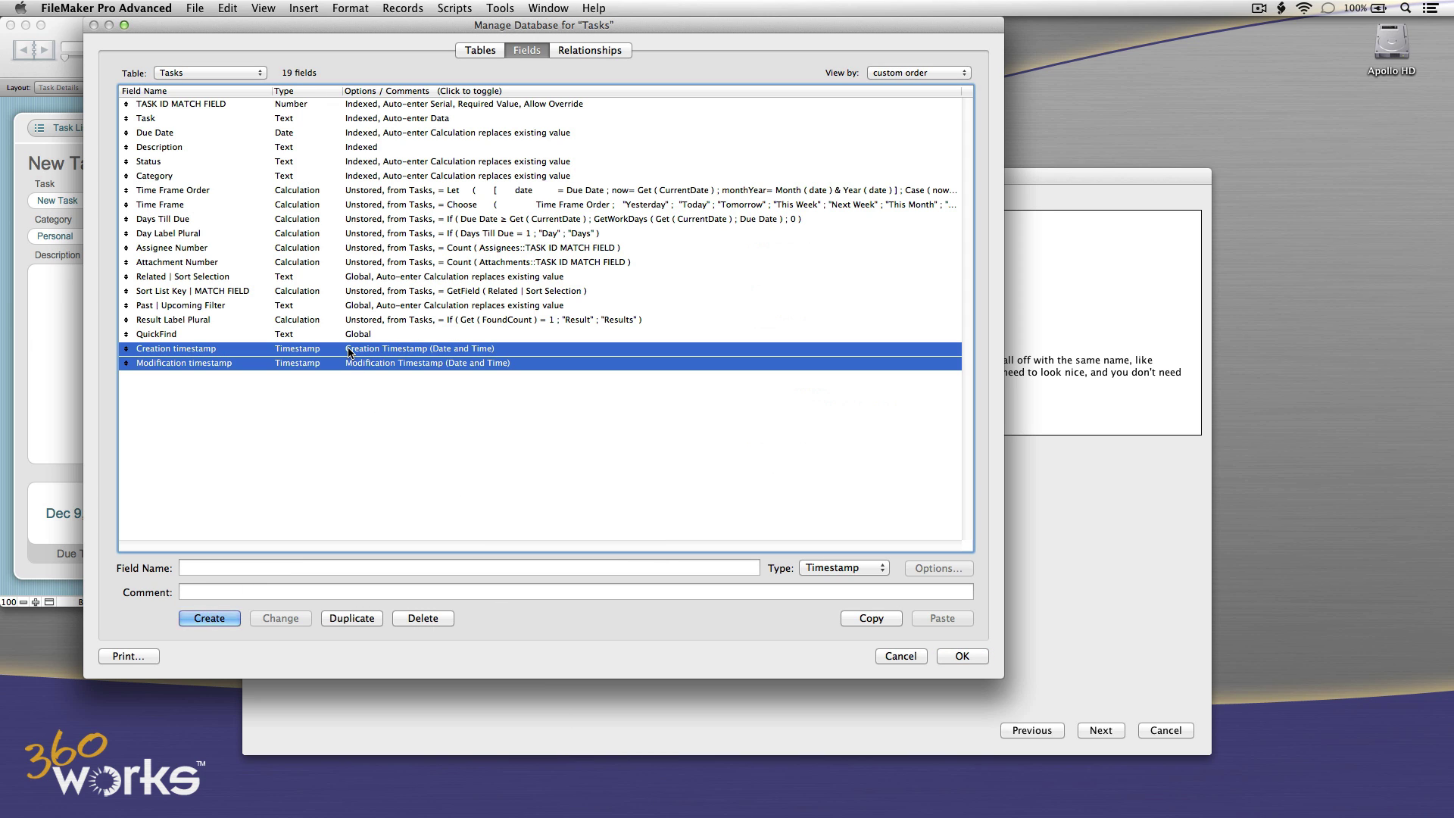
left_click(880, 620)
left_click(232, 72)
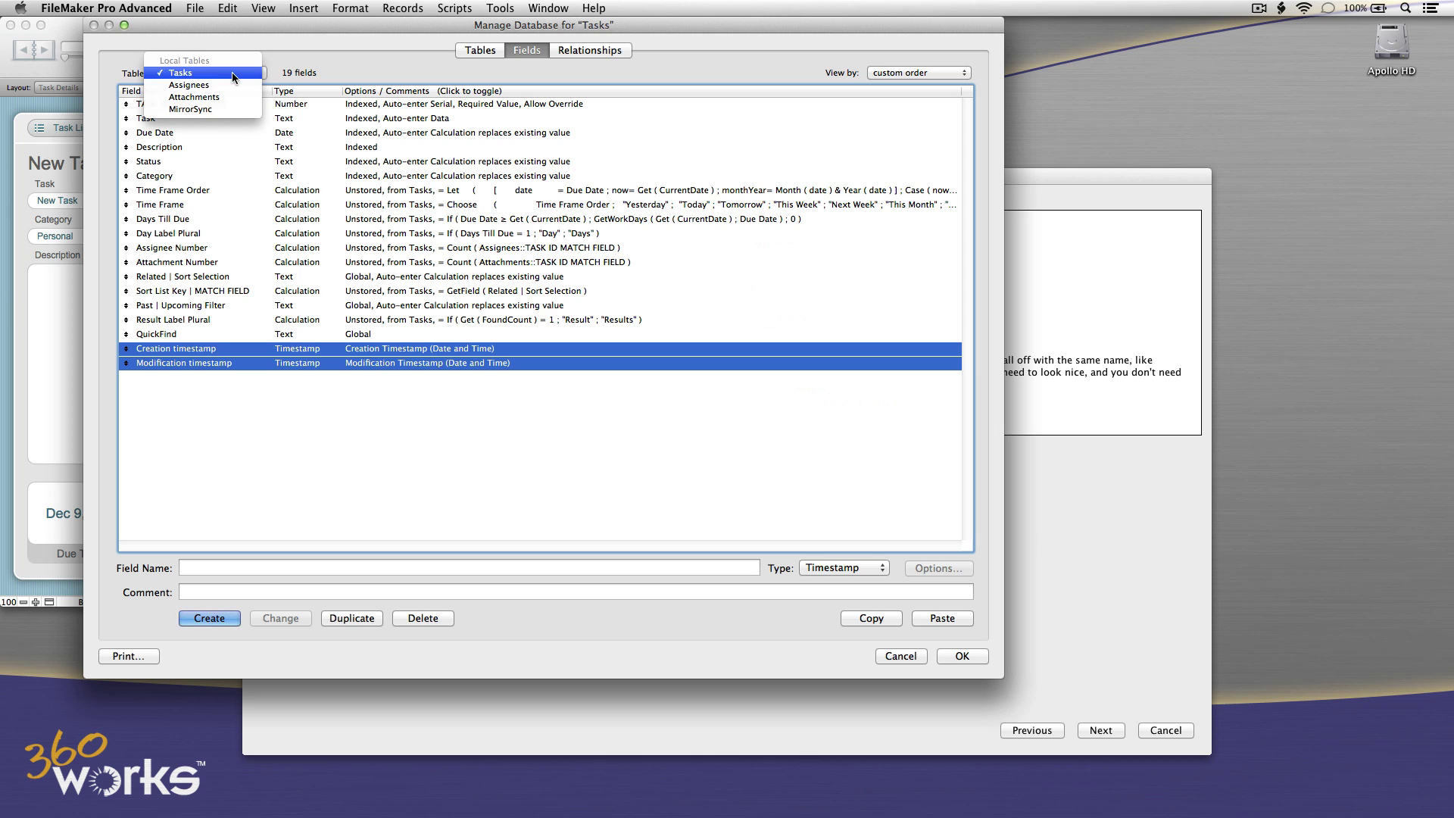
left_click(225, 85)
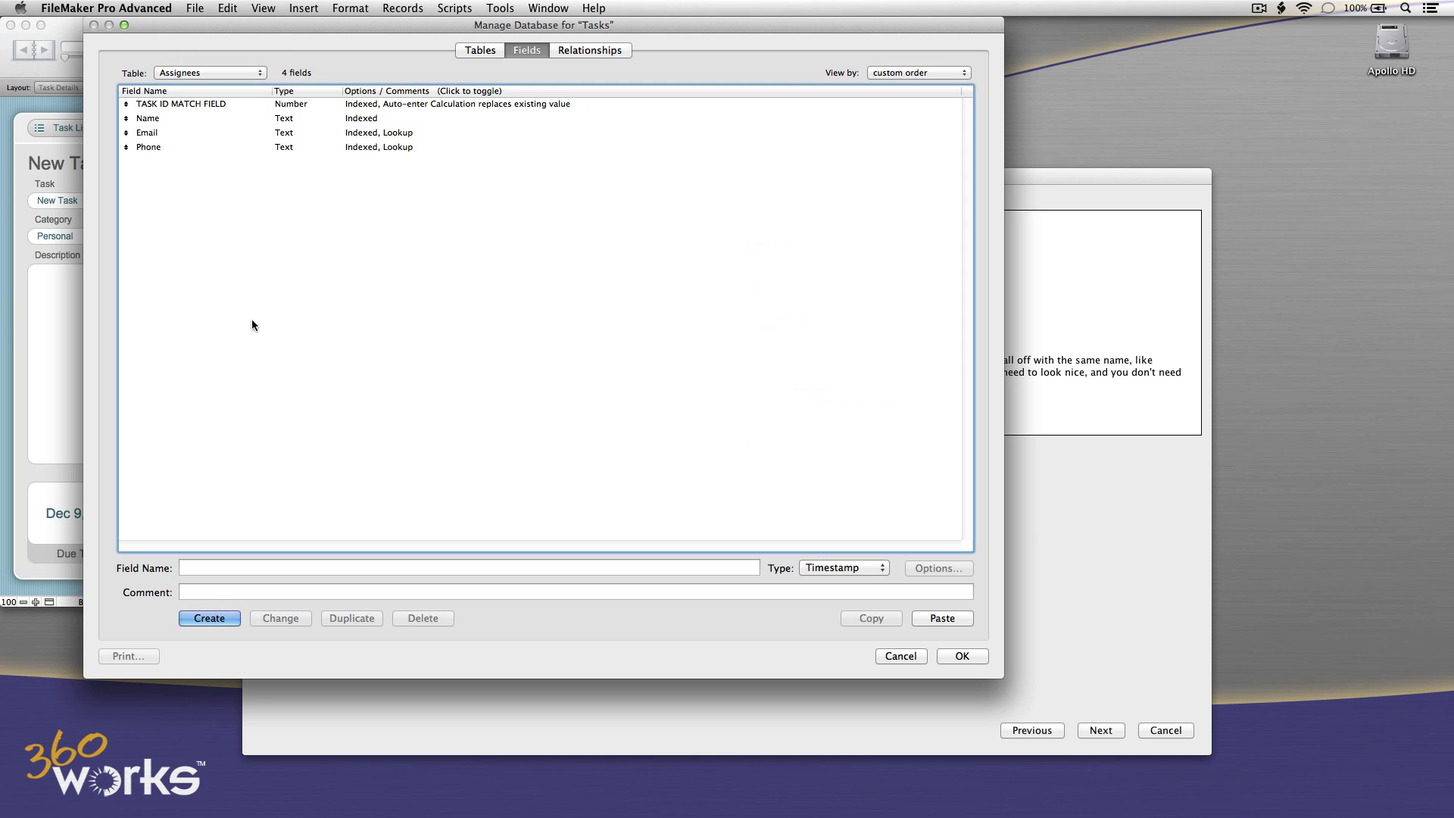
left_click(937, 618)
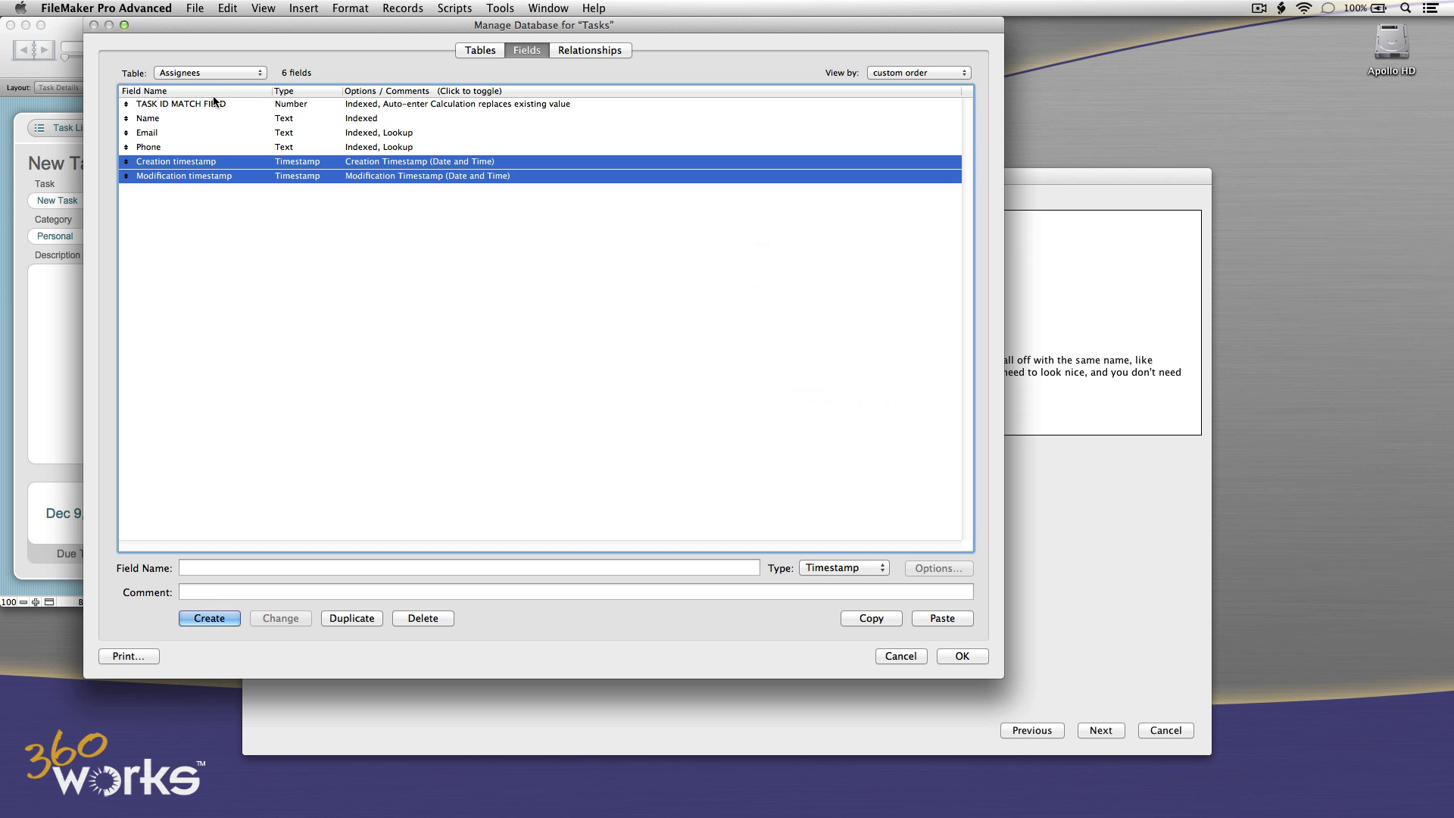
left_click(219, 73)
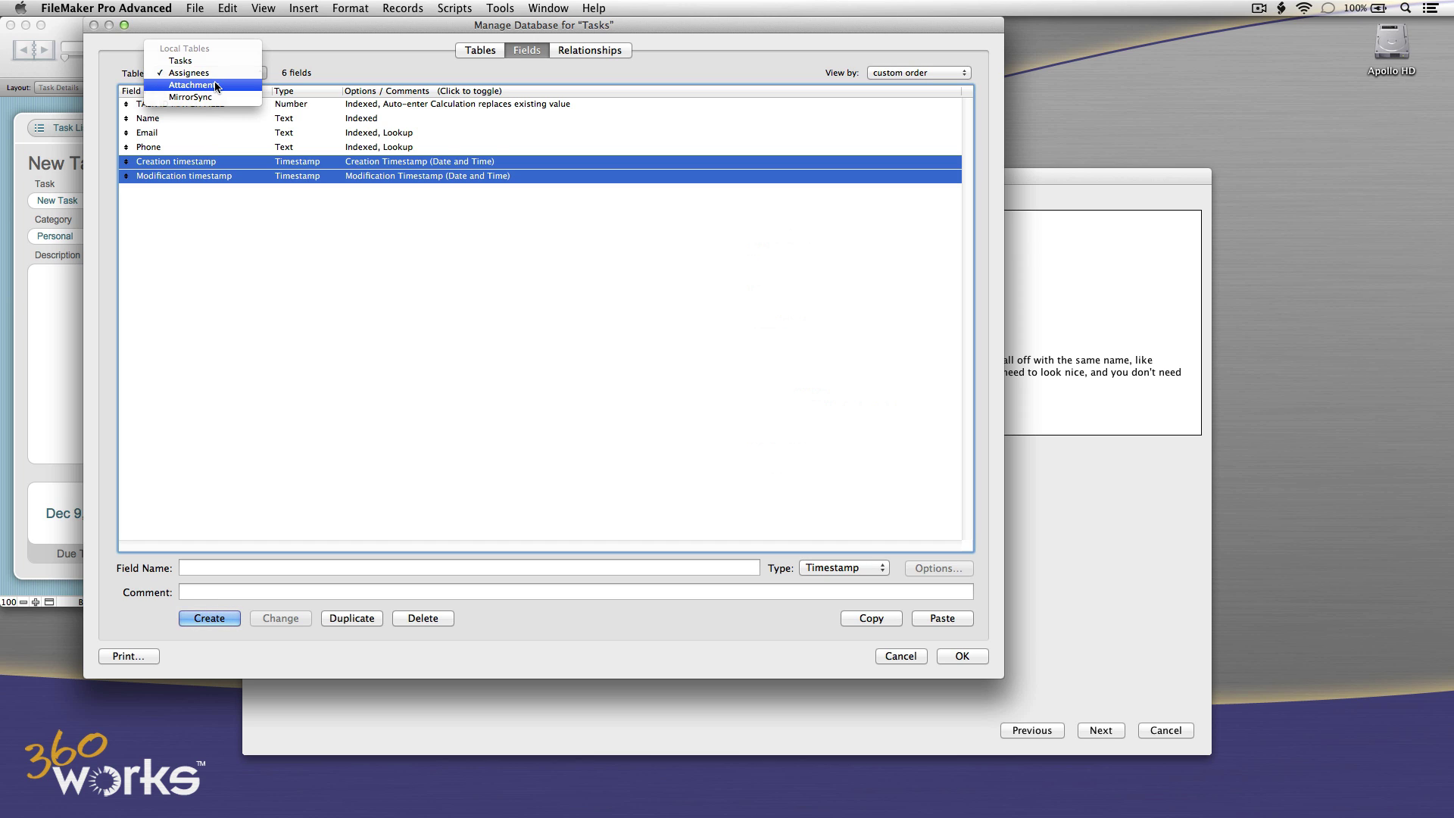
left_click(216, 85)
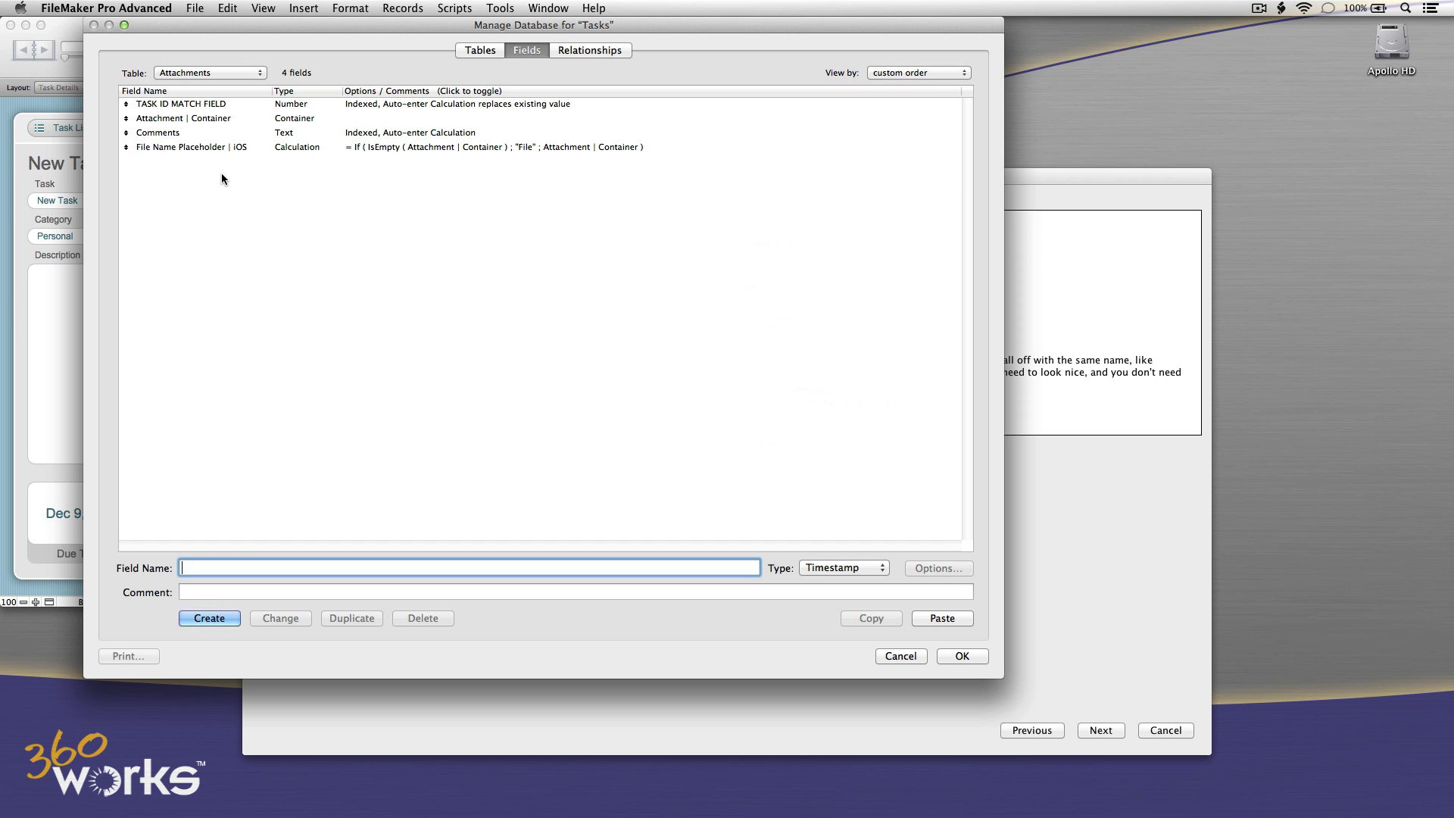
left_click(938, 618)
left_click(298, 221)
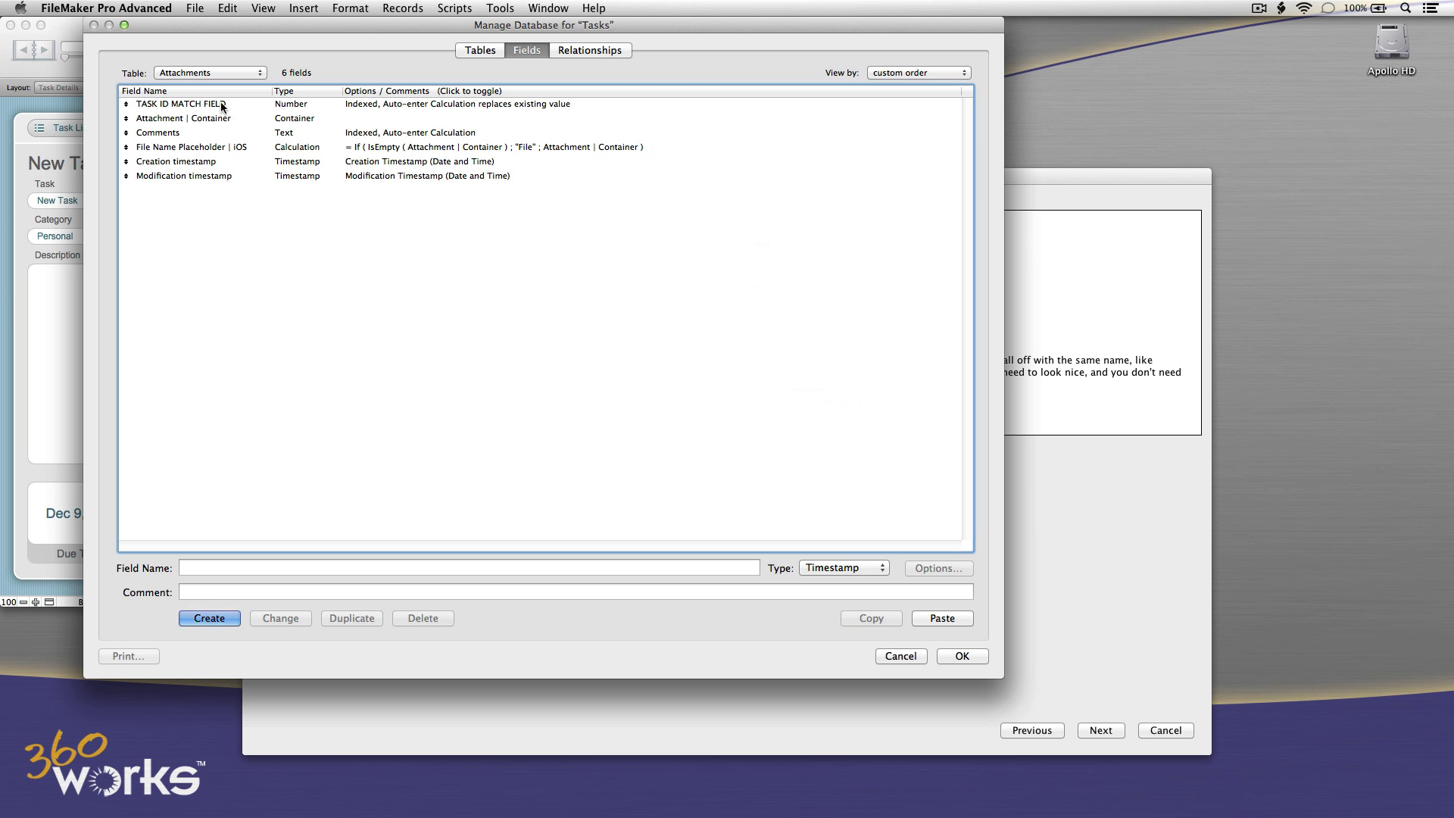
Create a Number field 'ID' in Attachments with auto-enter serial number and Not empty validation.
left_click(342, 568)
type("ID")
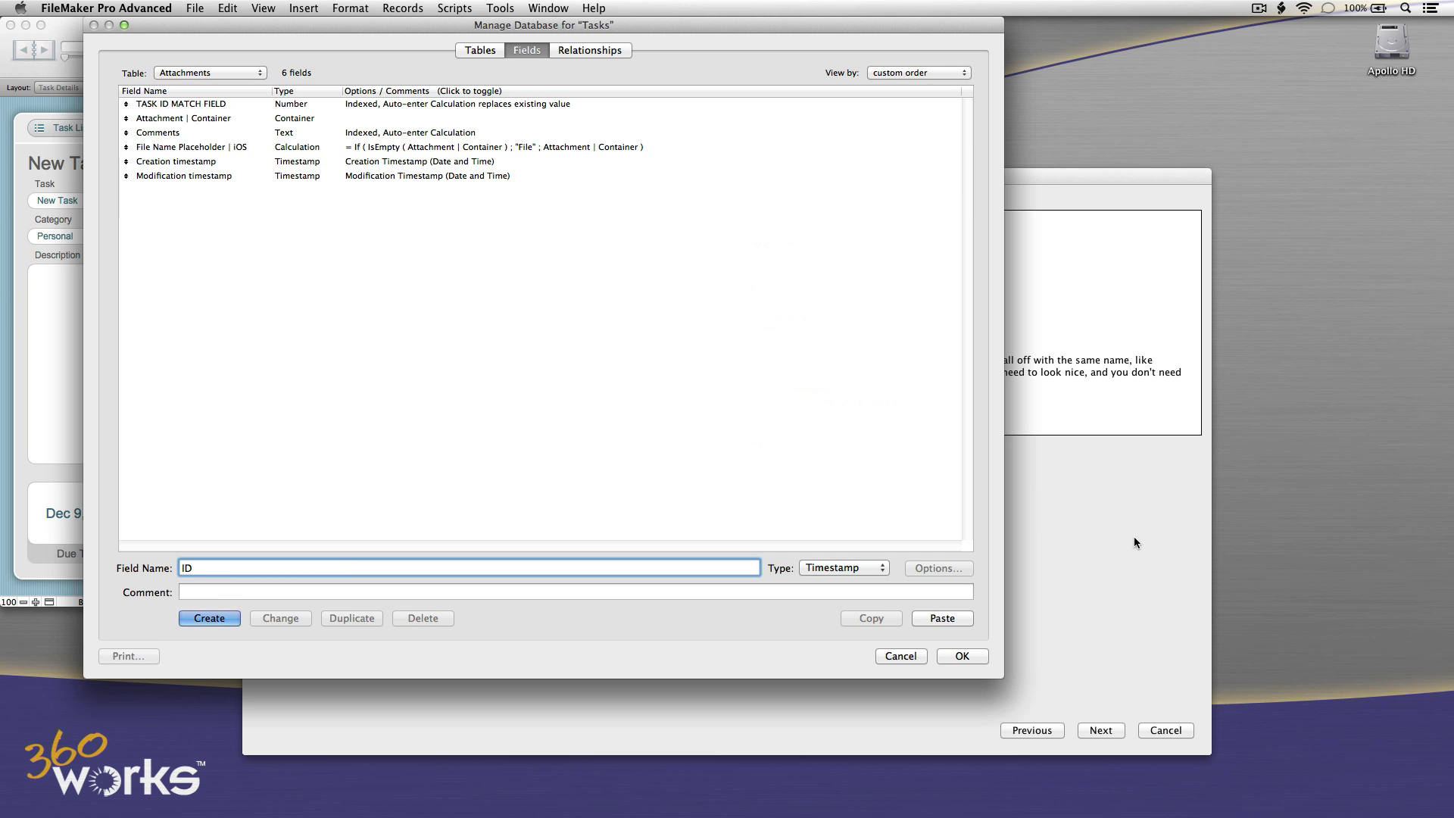
left_click(851, 568)
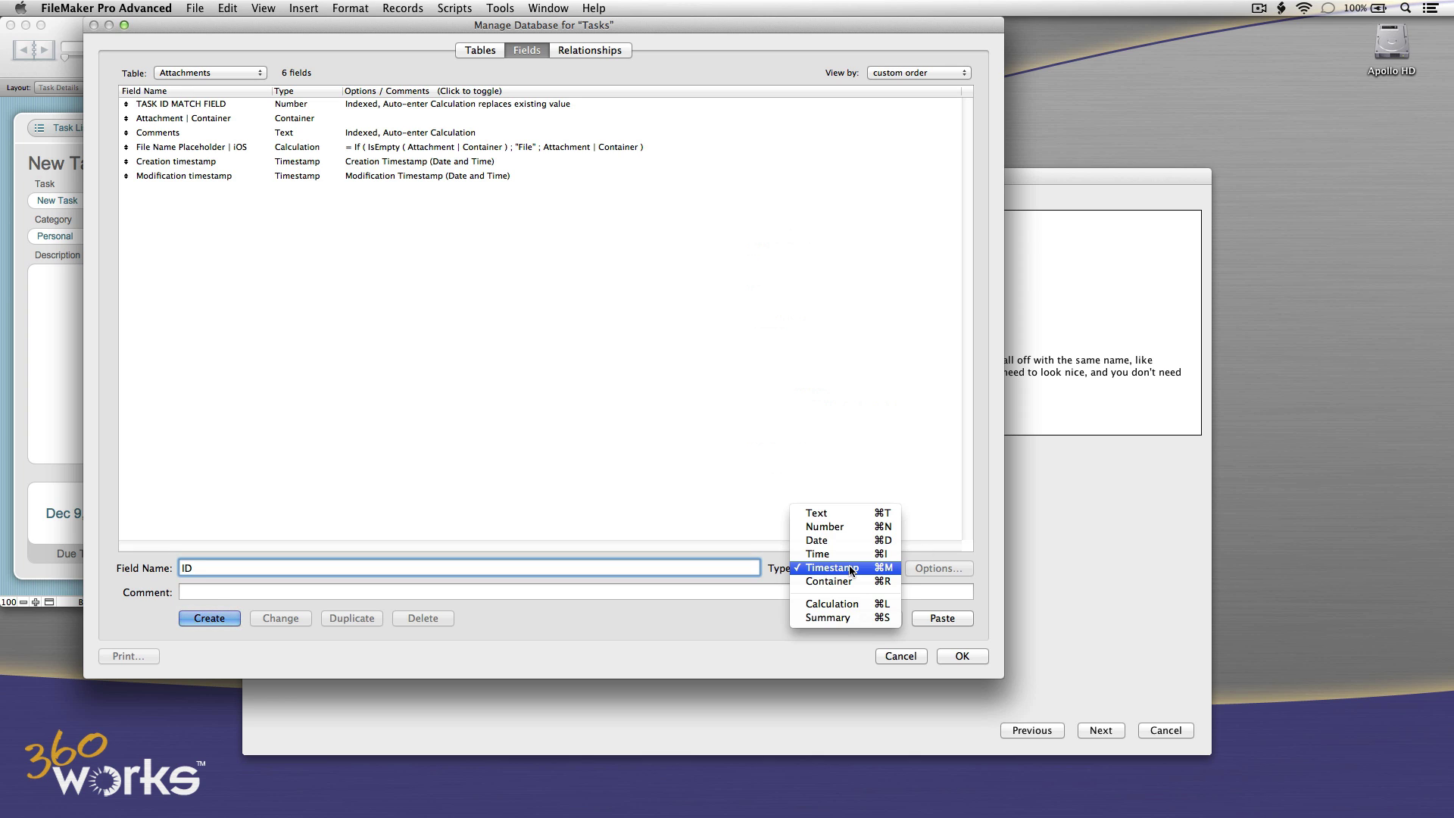
left_click(847, 529)
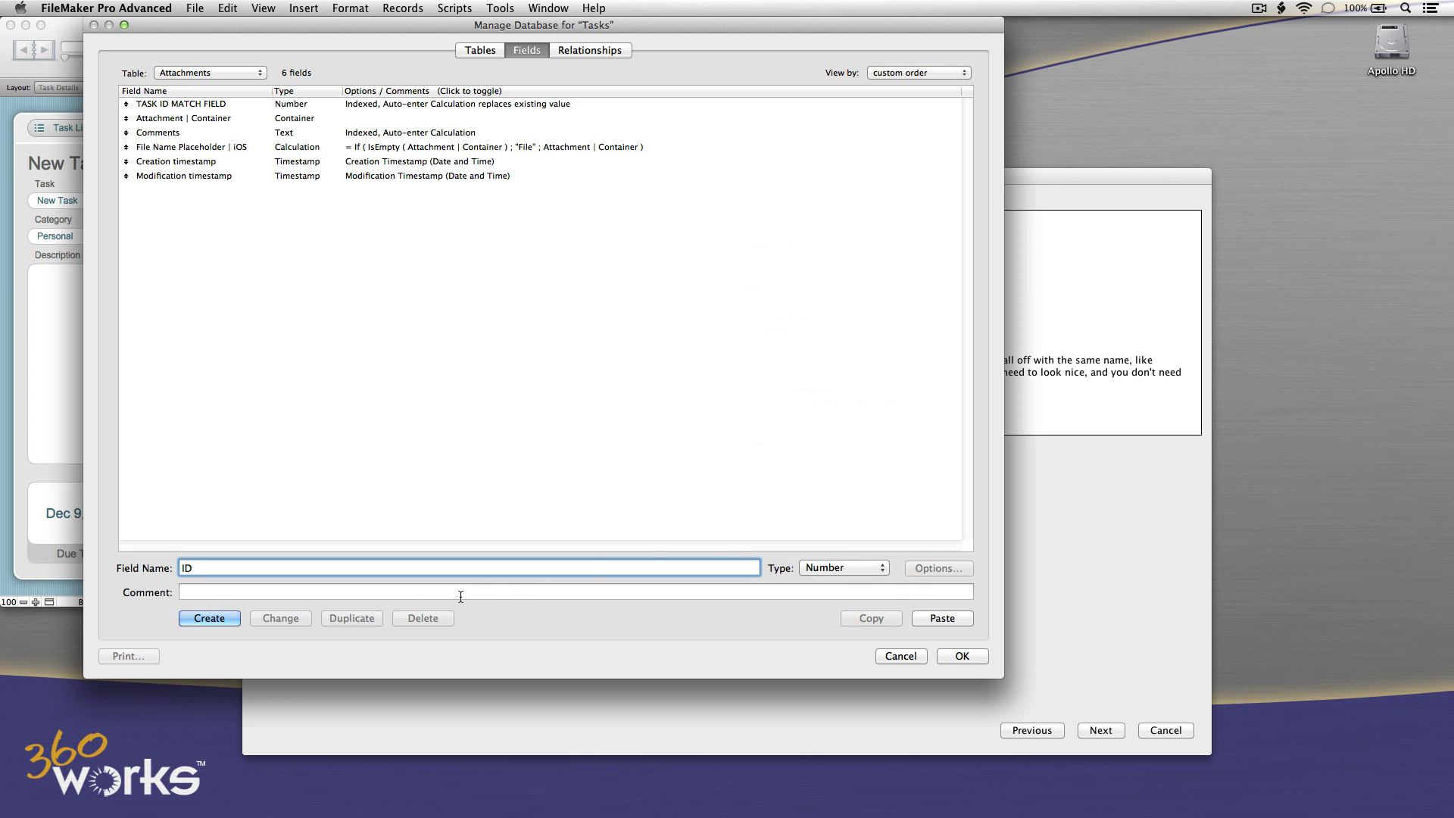
left_click(231, 617)
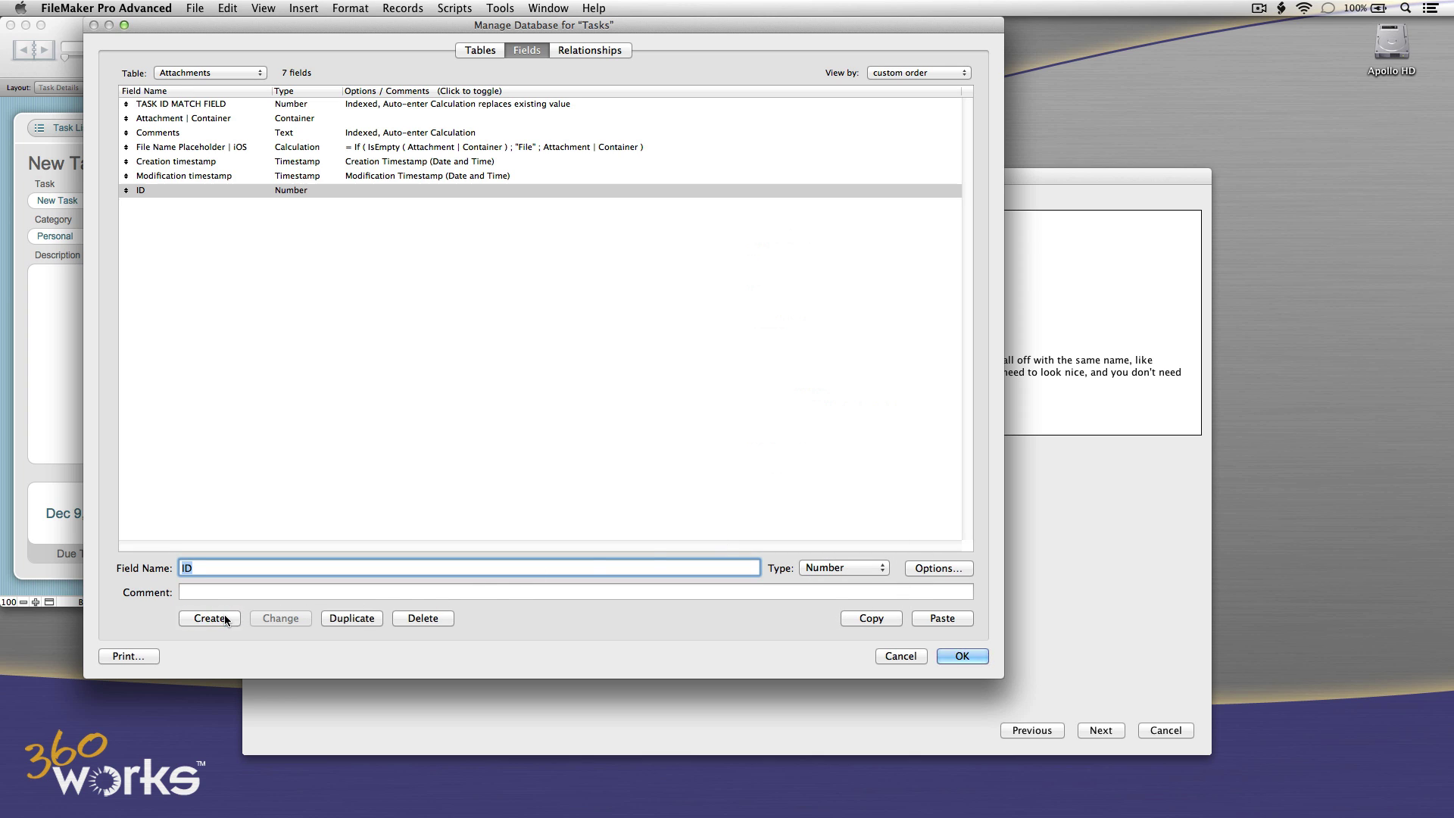
double_click(293, 193)
left_click(306, 513)
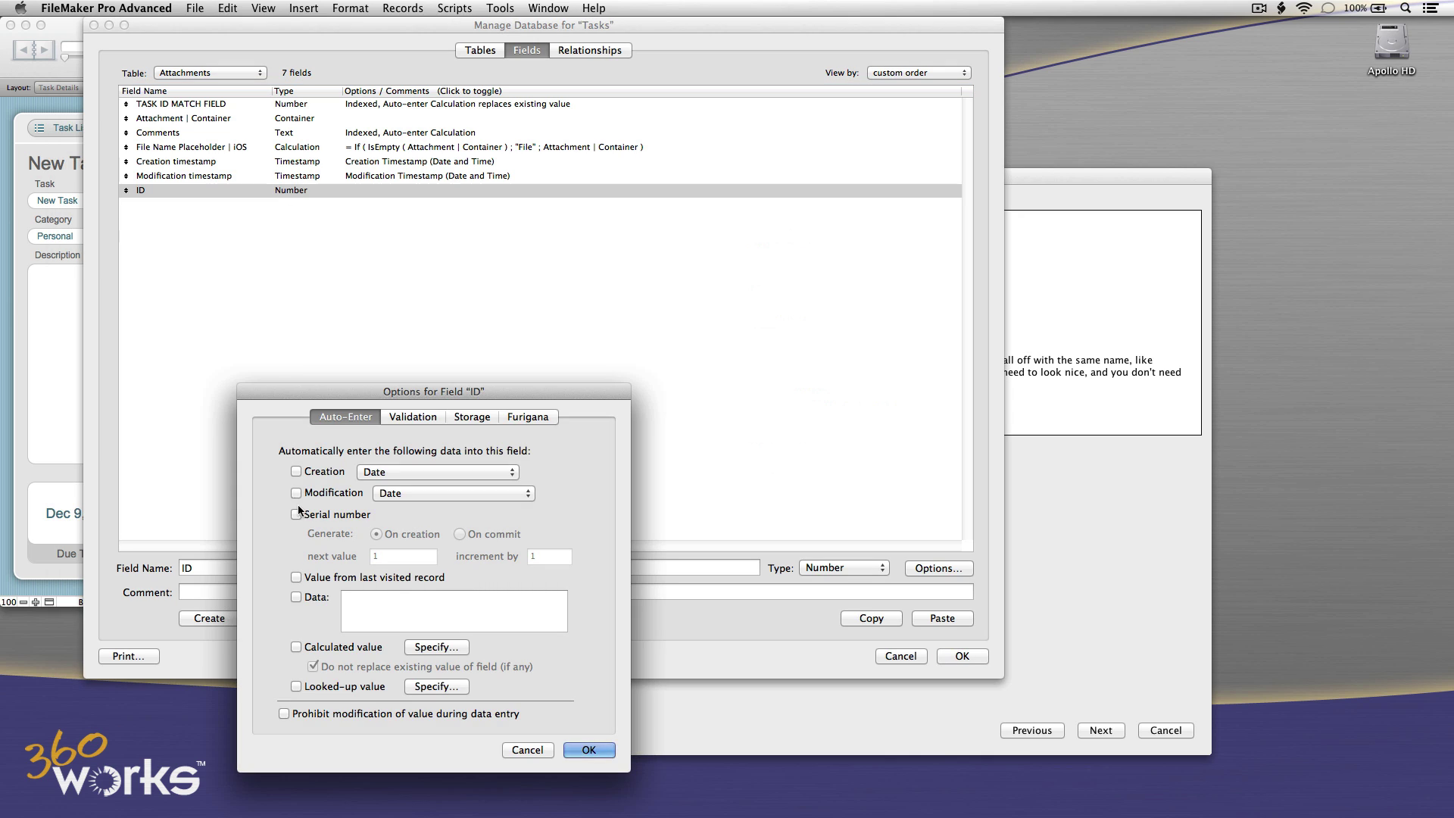
left_click(409, 418)
left_click(307, 543)
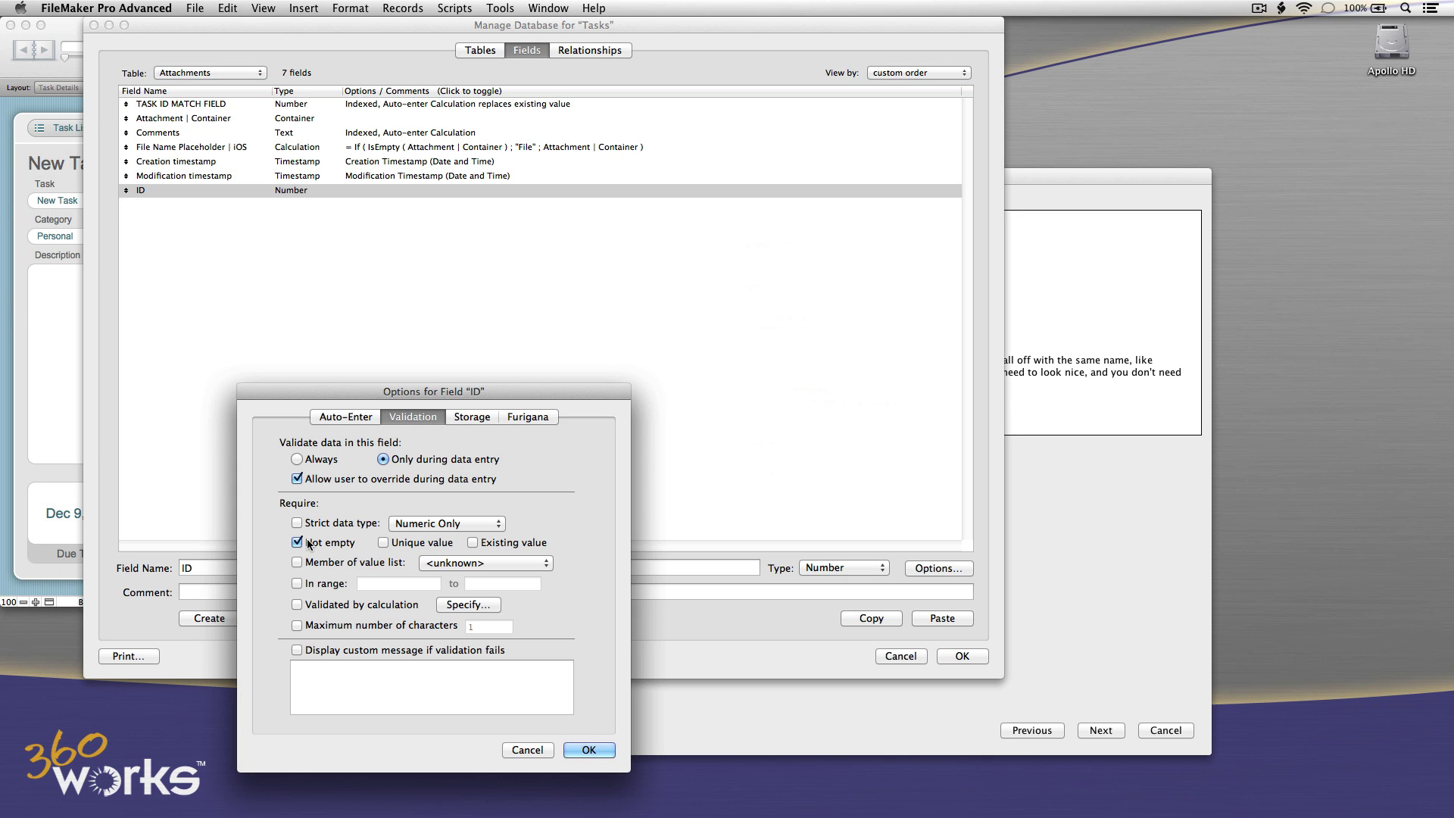
left_click(588, 750)
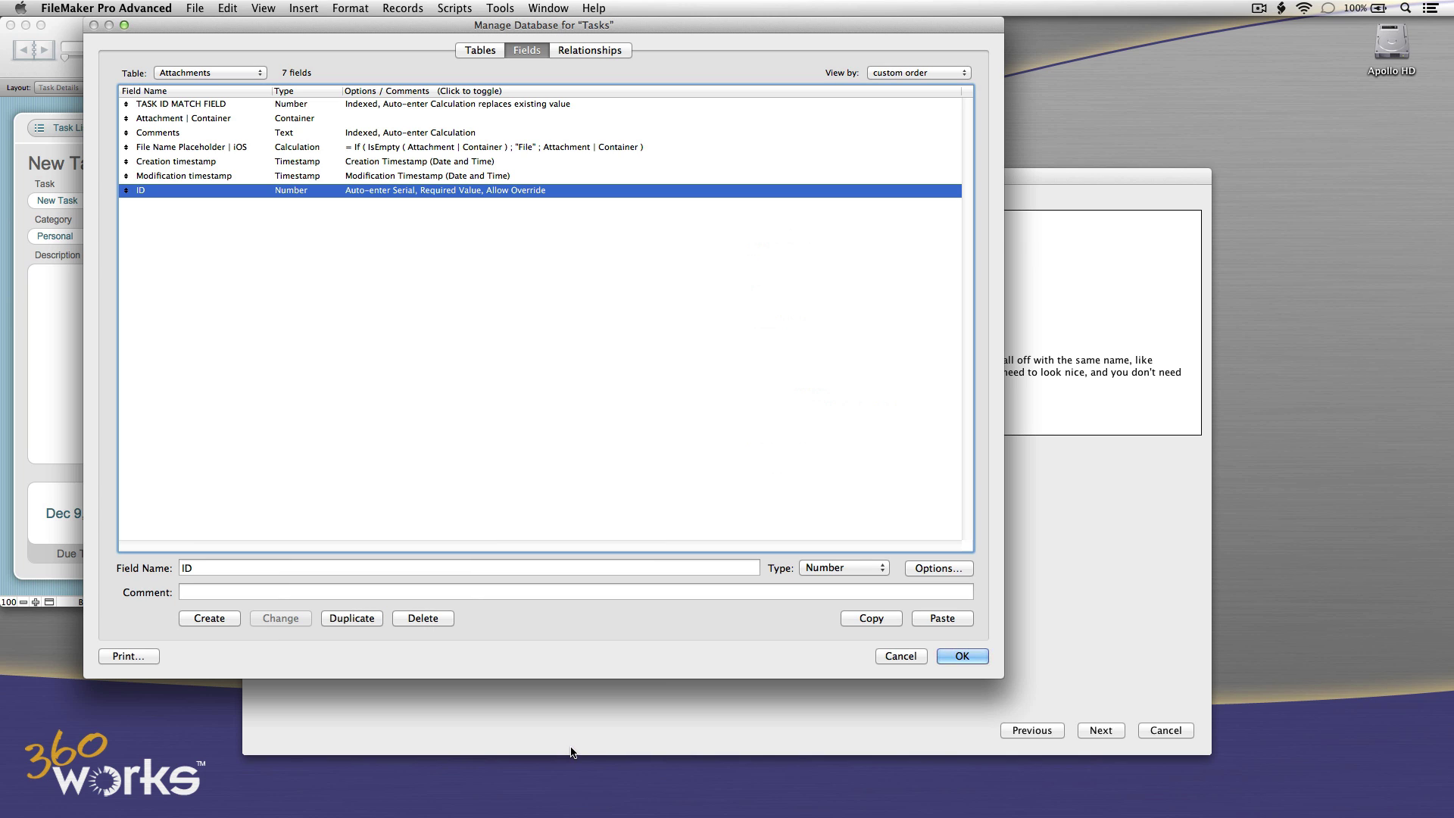
Copy the ID field into the Assignees table, then recheck TASK ID MATCH FIELD in Tasks.
left_click(852, 614)
left_click(231, 76)
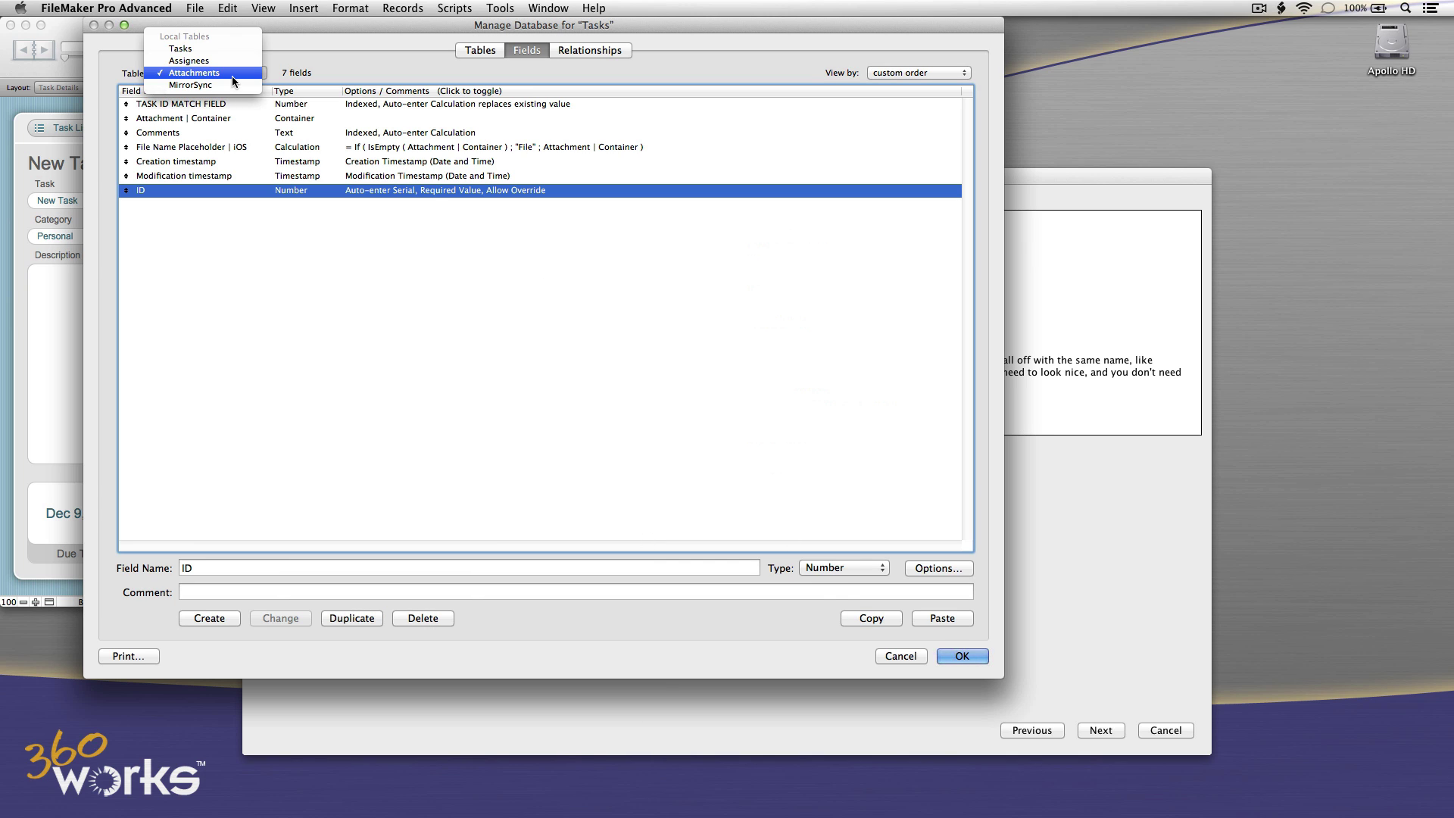
left_click(230, 58)
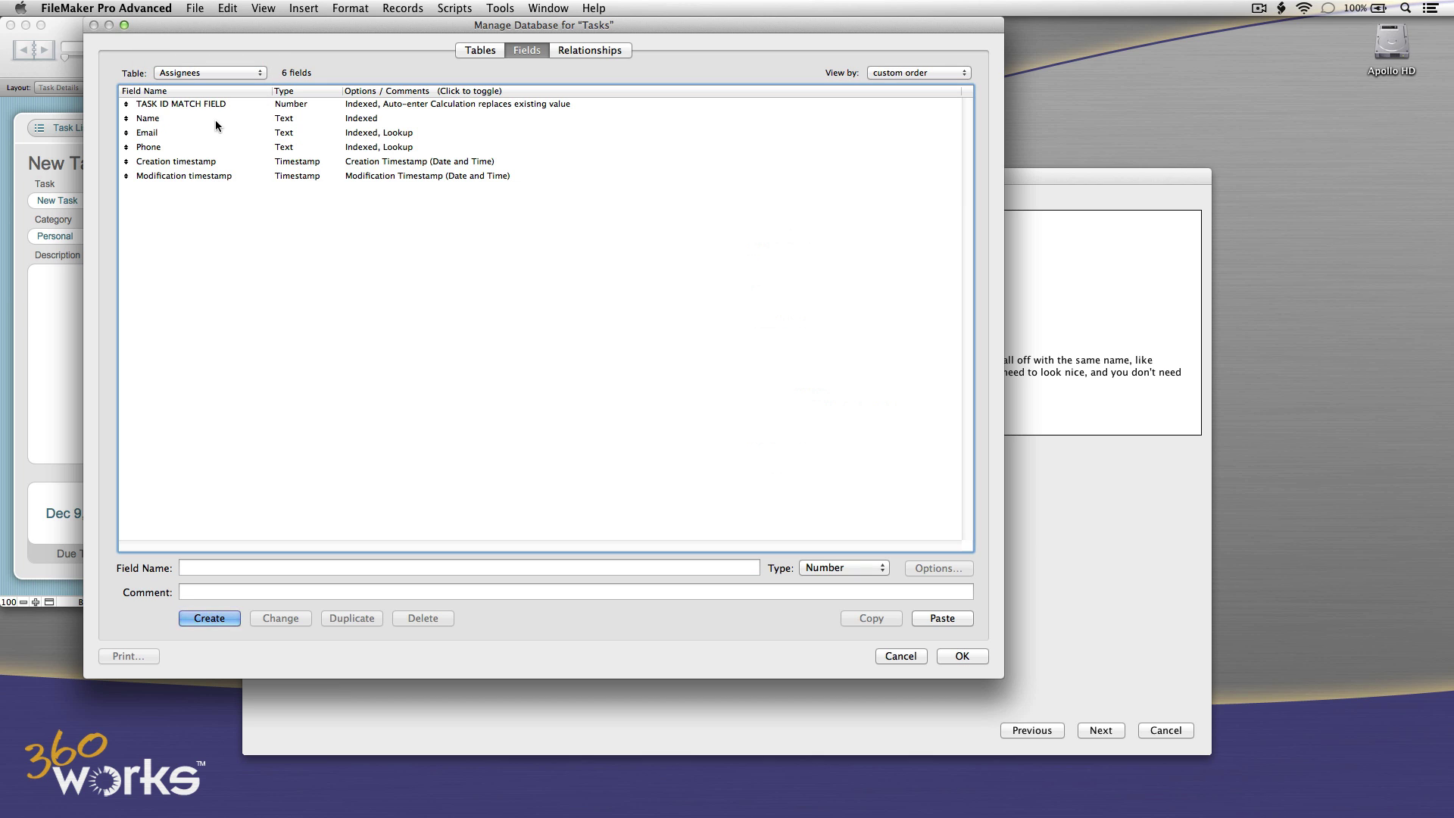
left_click(931, 598)
left_click(939, 617)
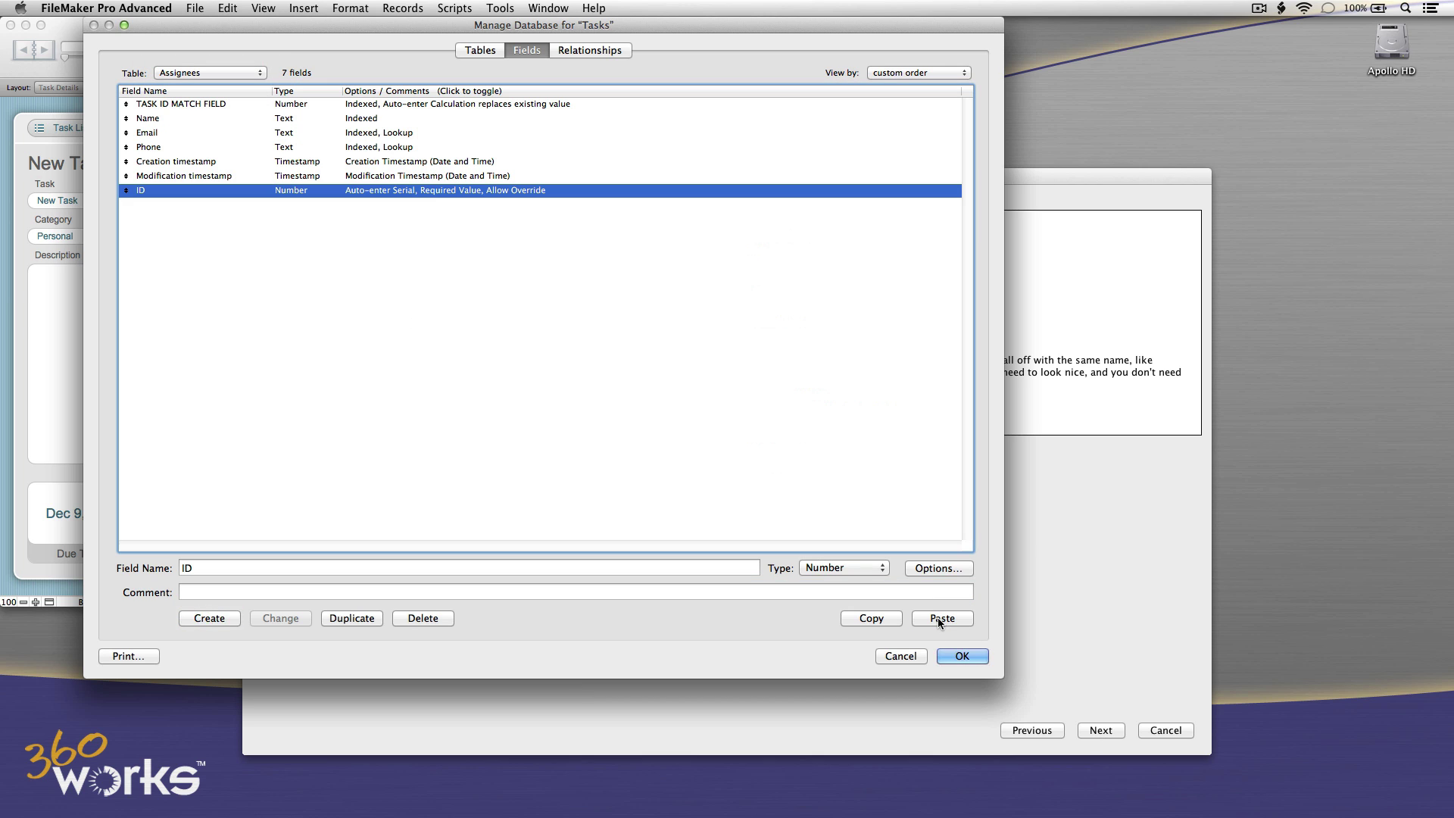
left_click(212, 74)
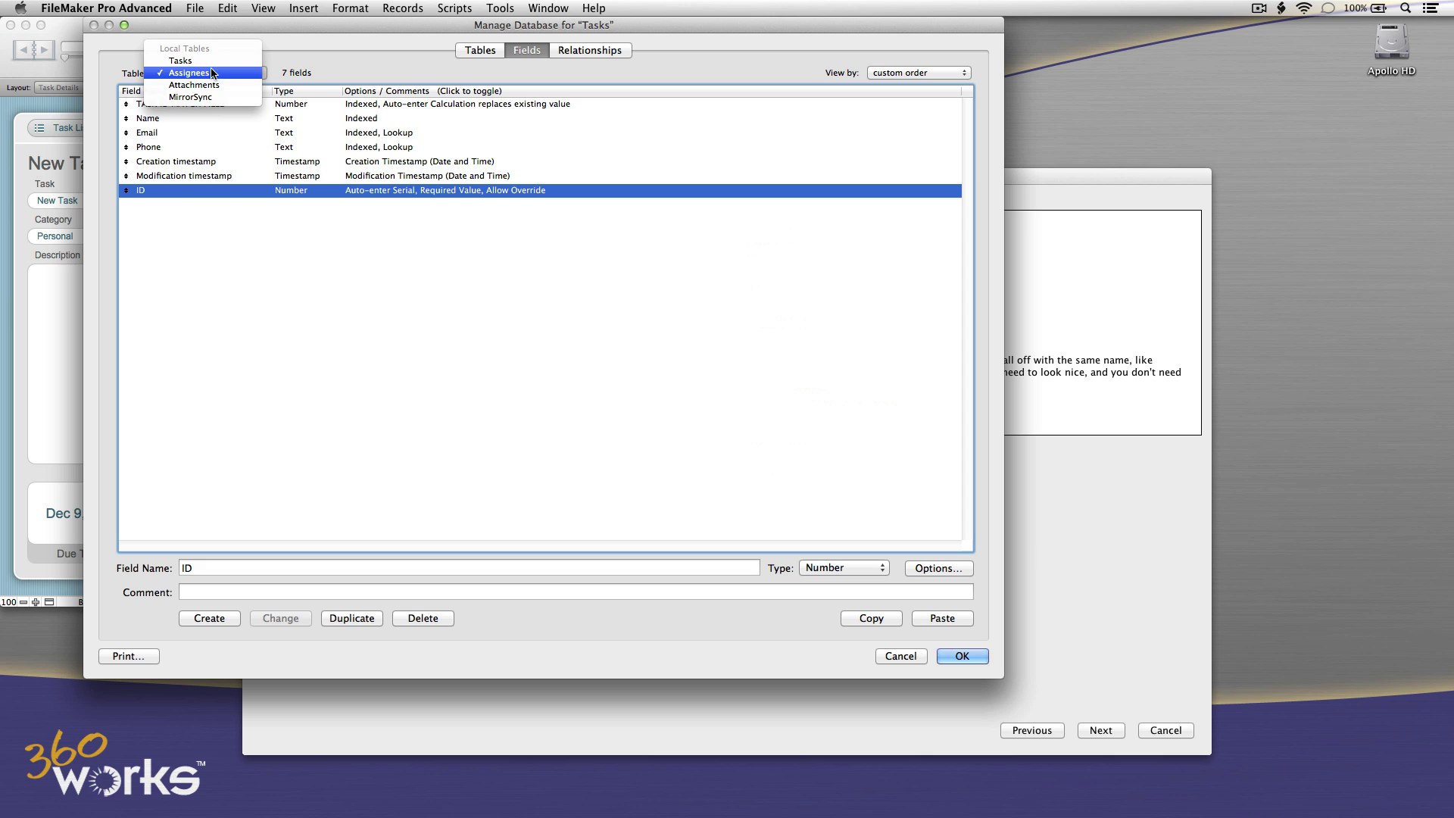
left_click(211, 61)
left_click(205, 101)
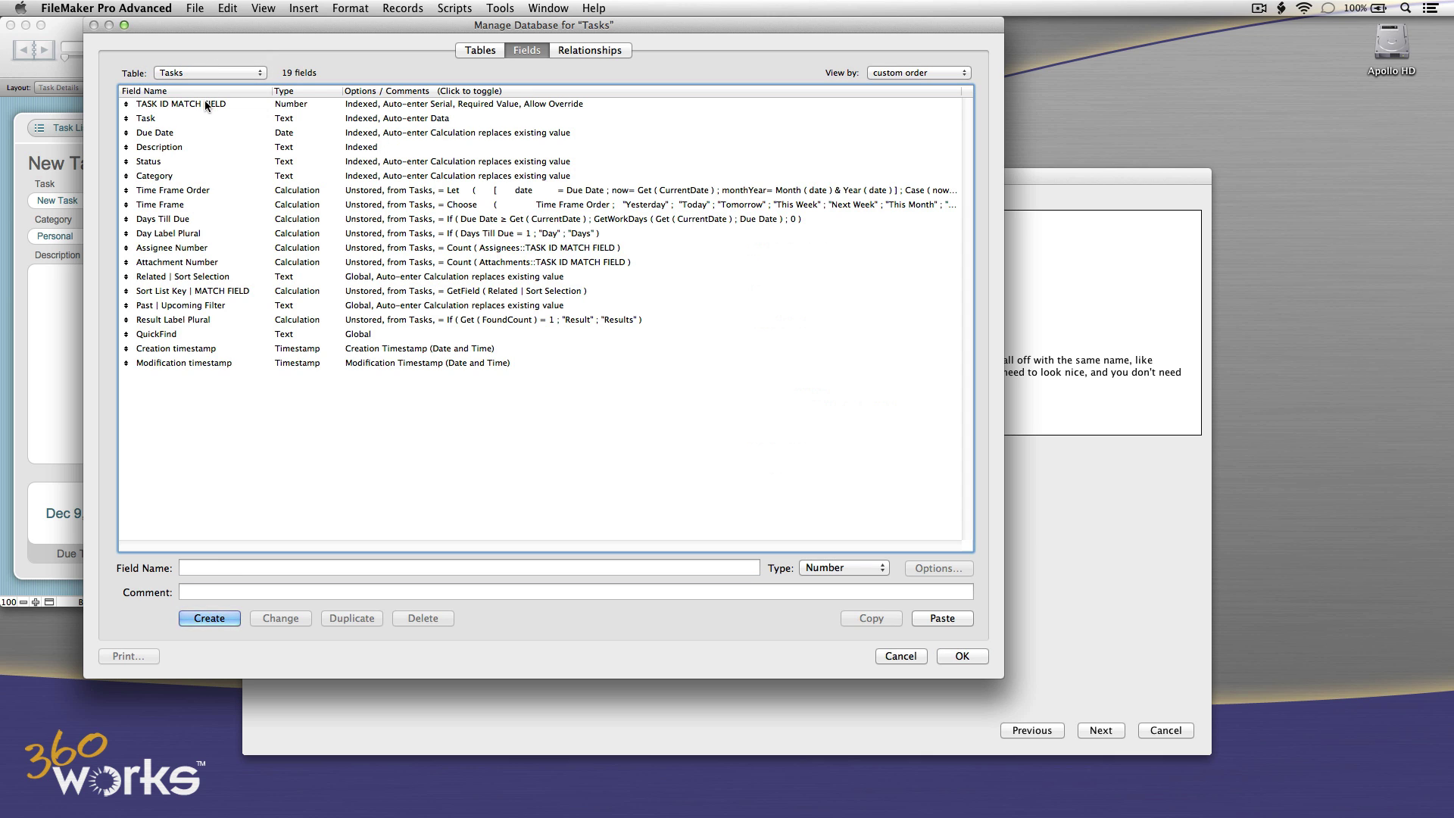
left_click(335, 399)
Close Manage Database and put the Tasks window into Layout mode.
left_click(948, 655)
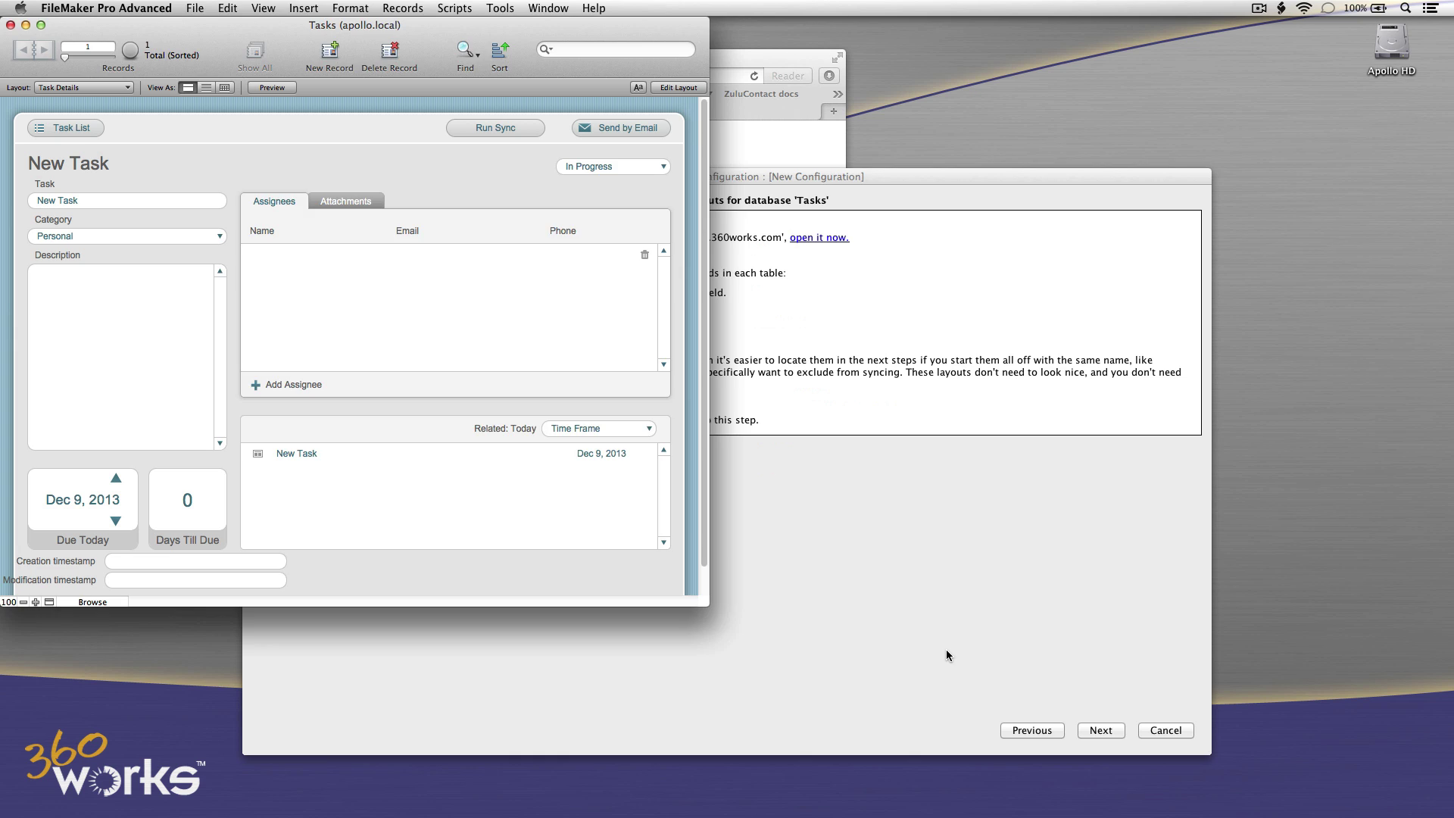
left_click(947, 650)
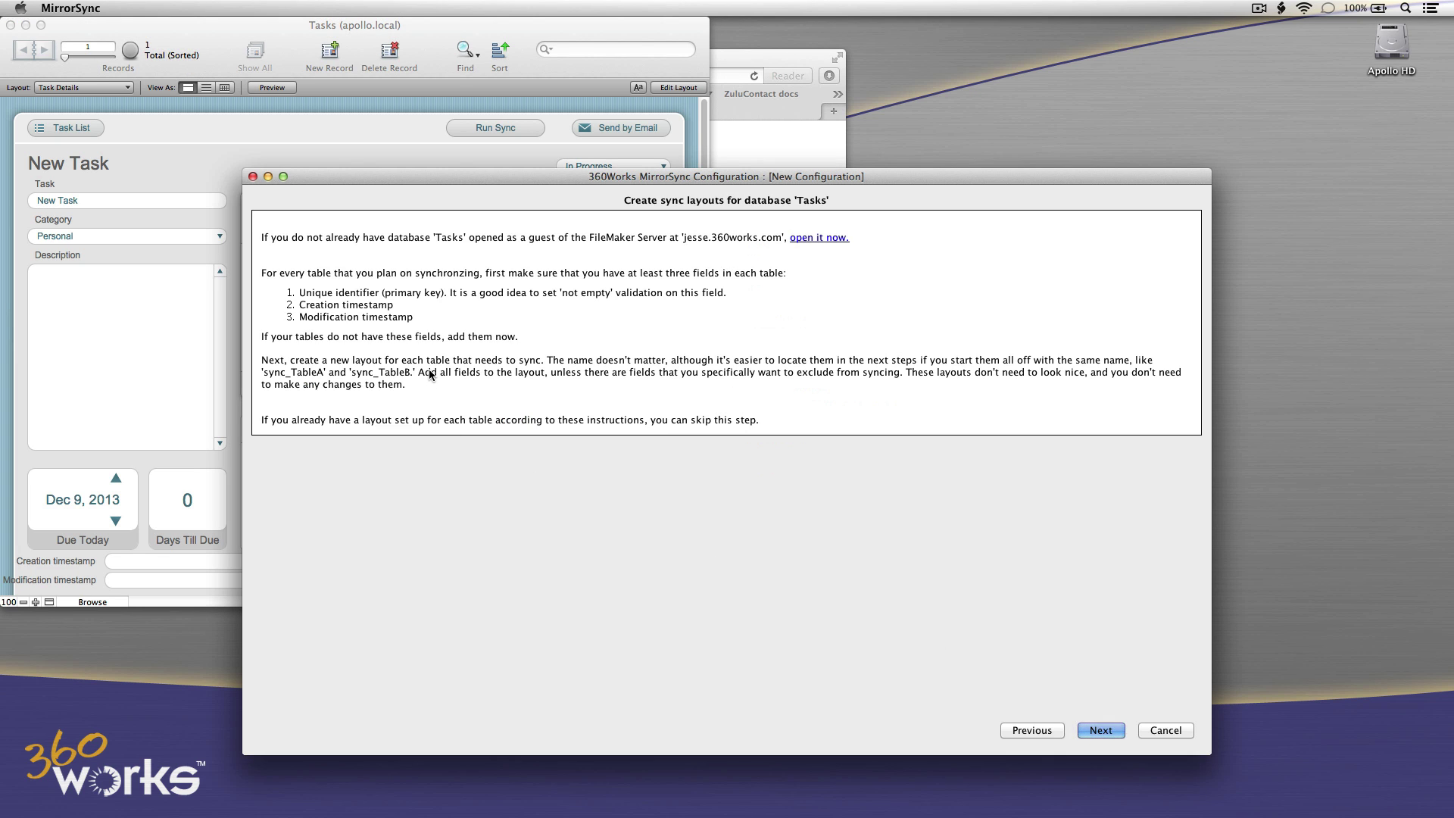
left_click(436, 45)
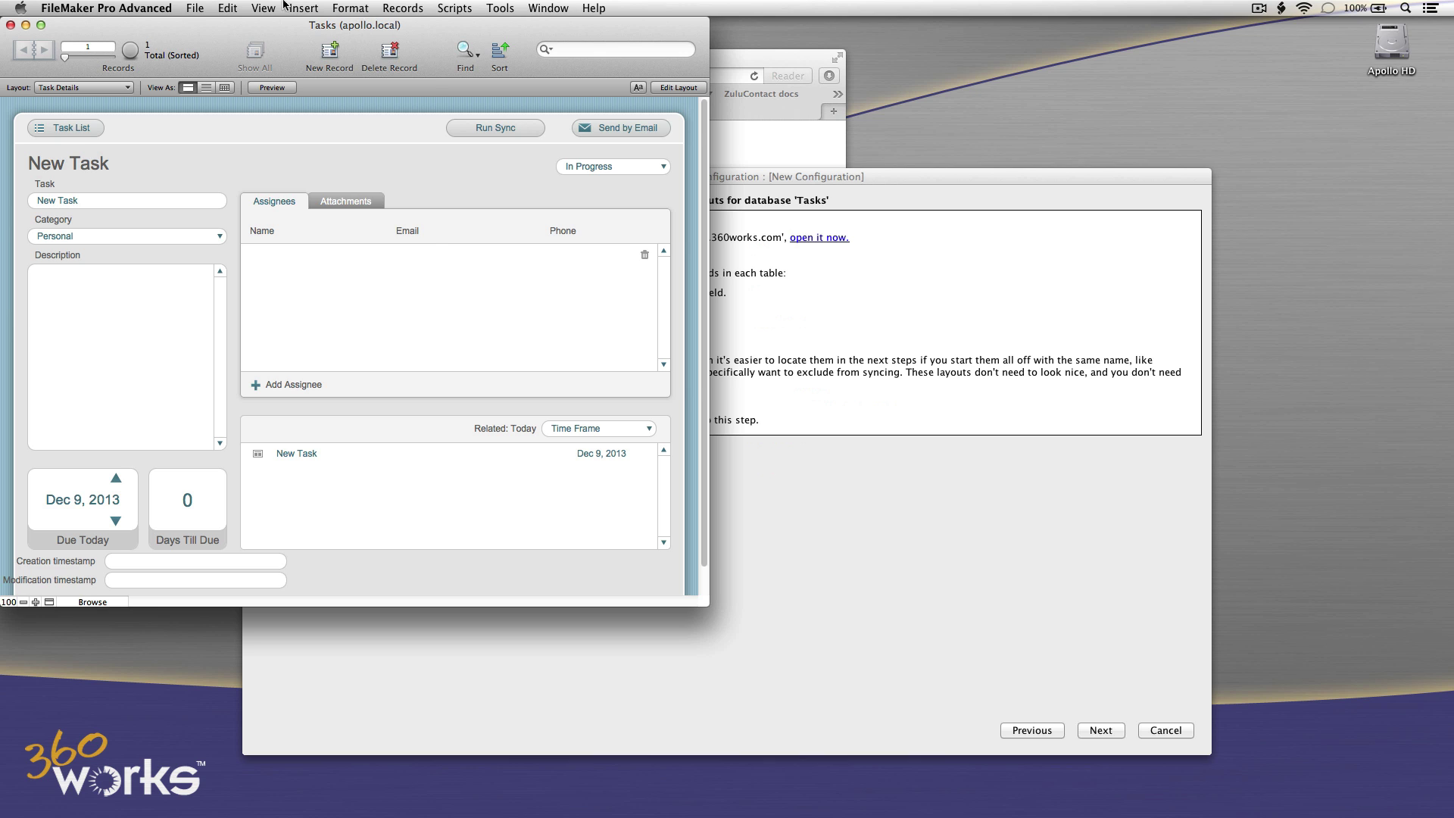
left_click(267, 8)
left_click(265, 58)
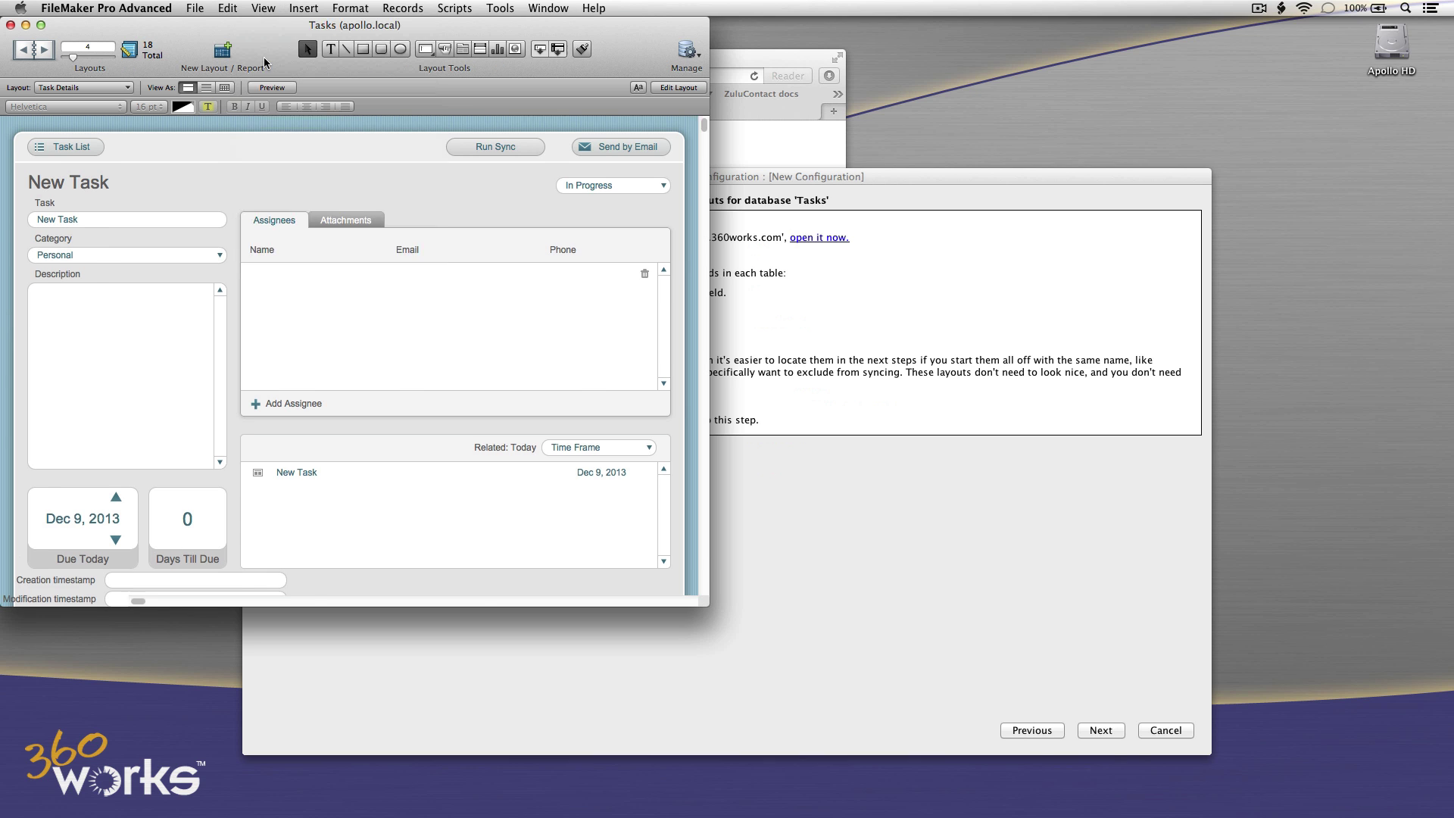
Create a new 'Sync_Tasks' layout containing all Tasks fields.
left_click(402, 7)
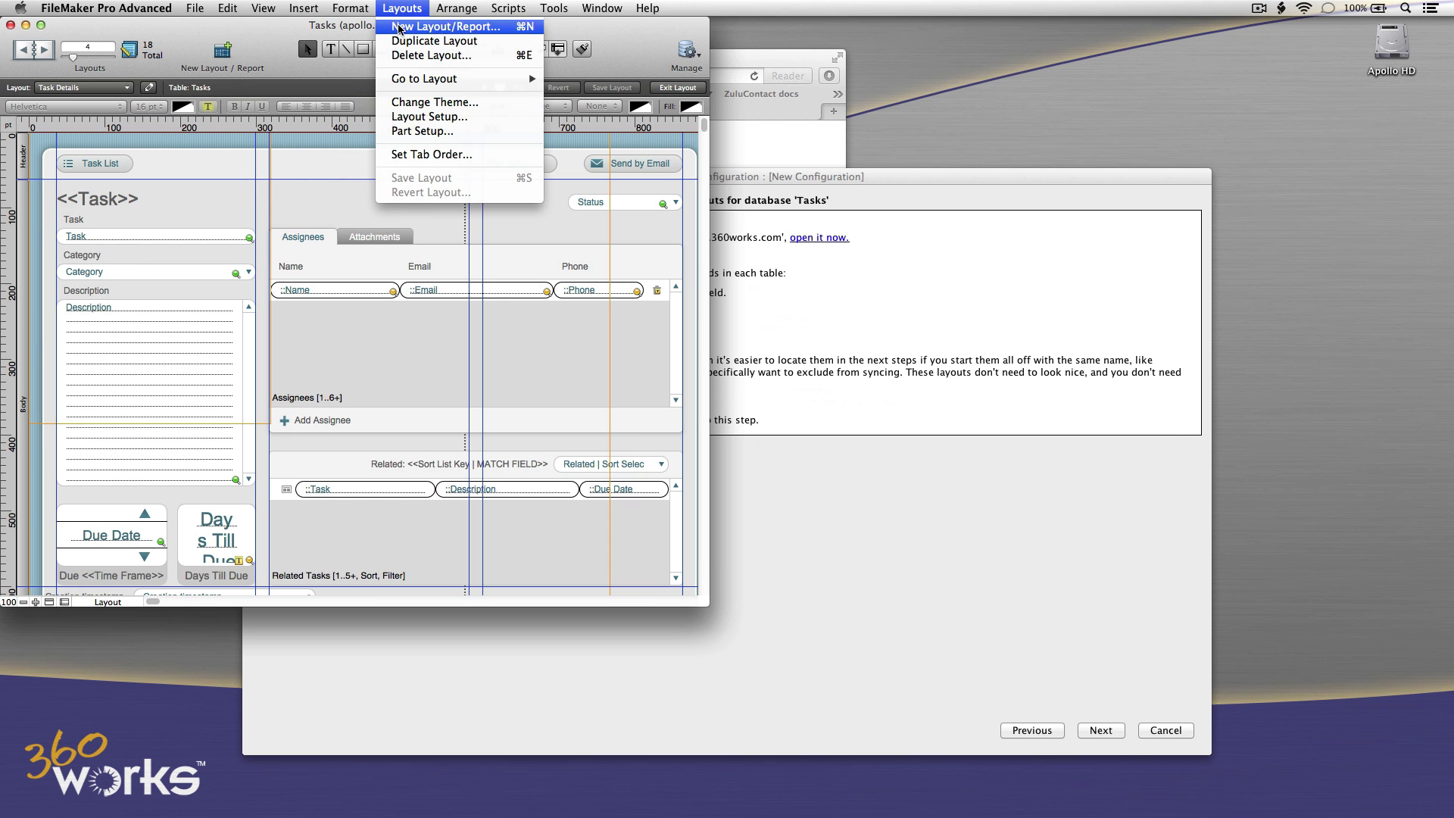
left_click(424, 26)
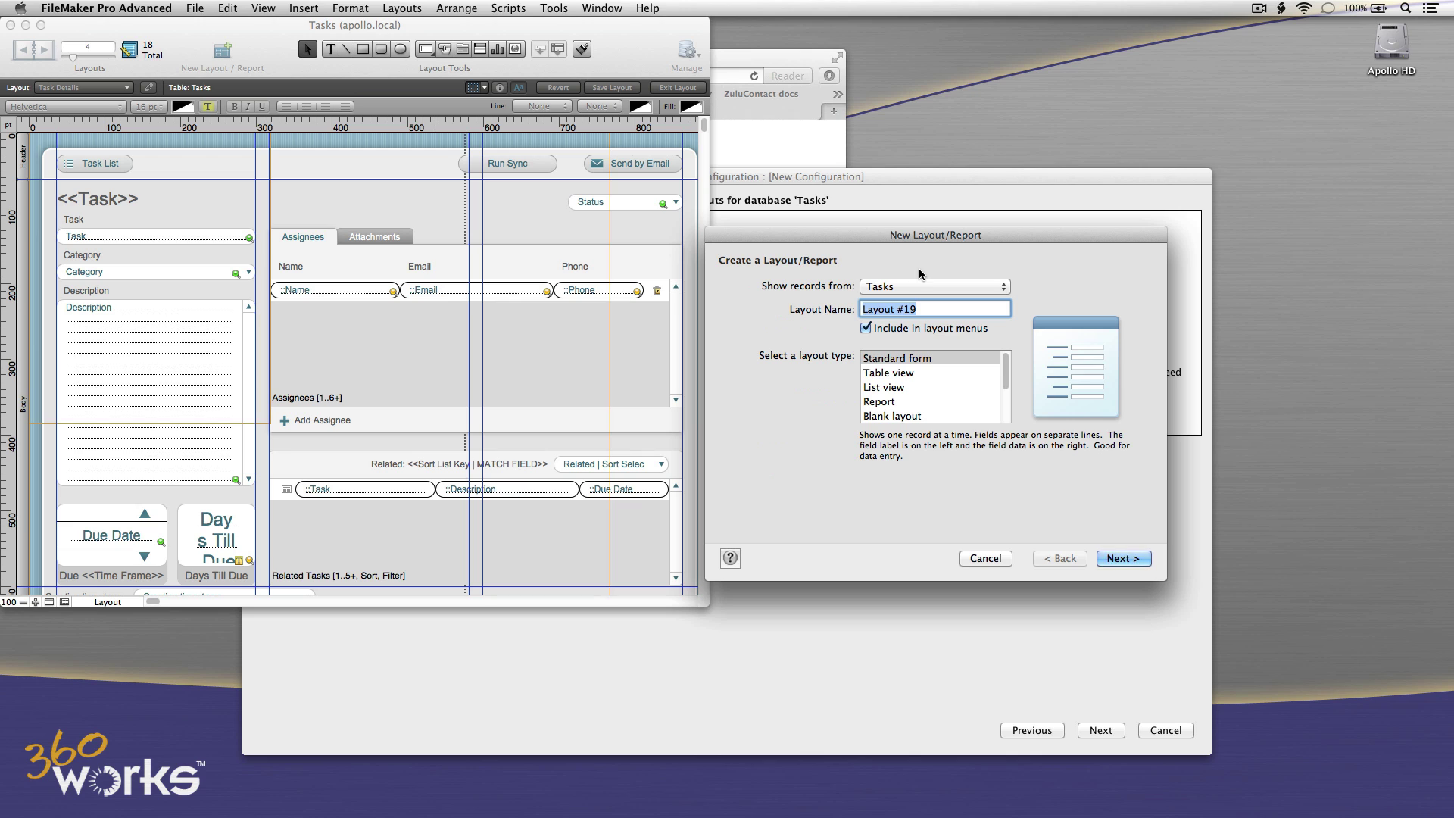
type("Sync_Tasks")
left_click(1136, 559)
left_click(940, 397)
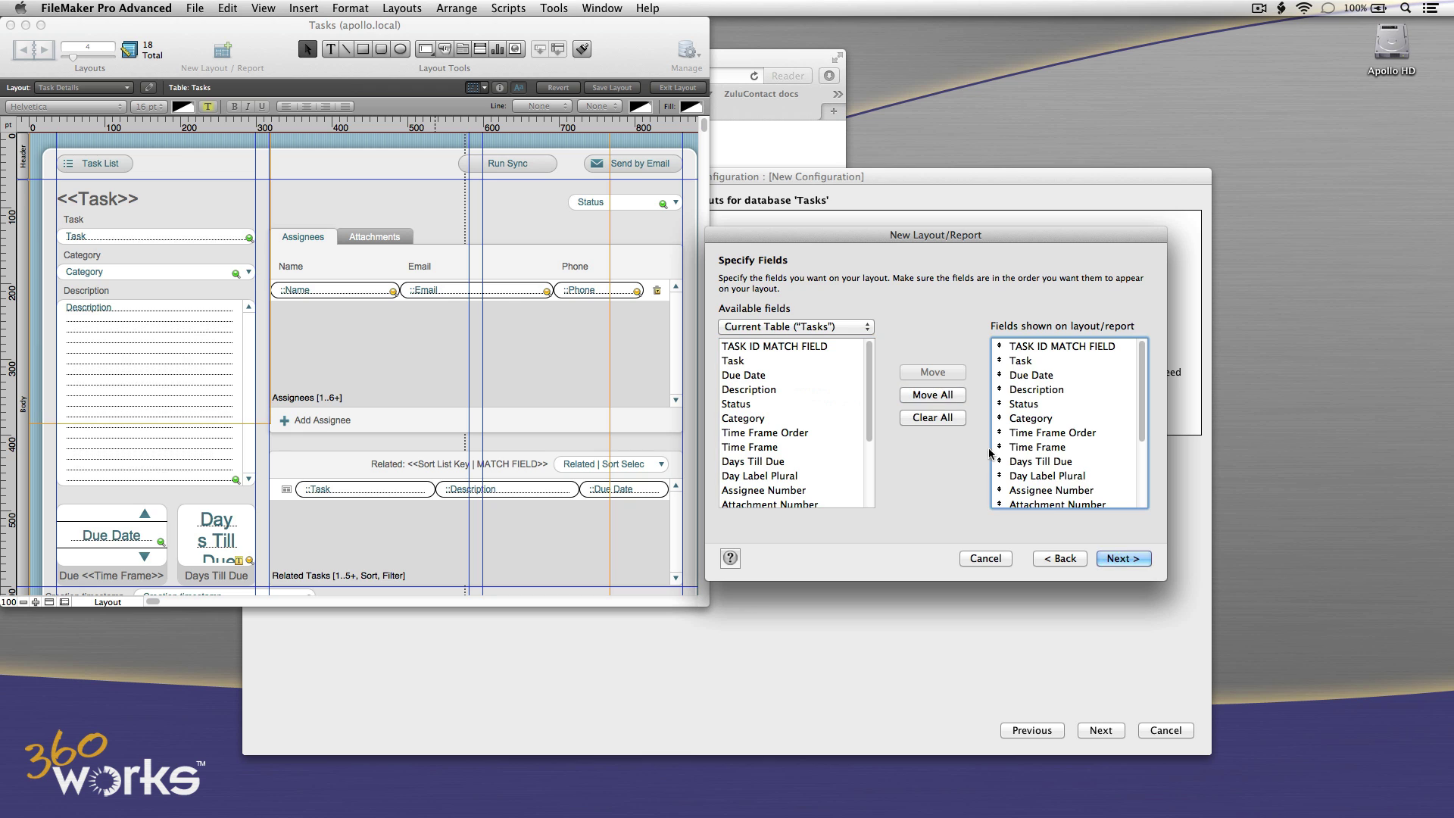
left_click(1114, 561)
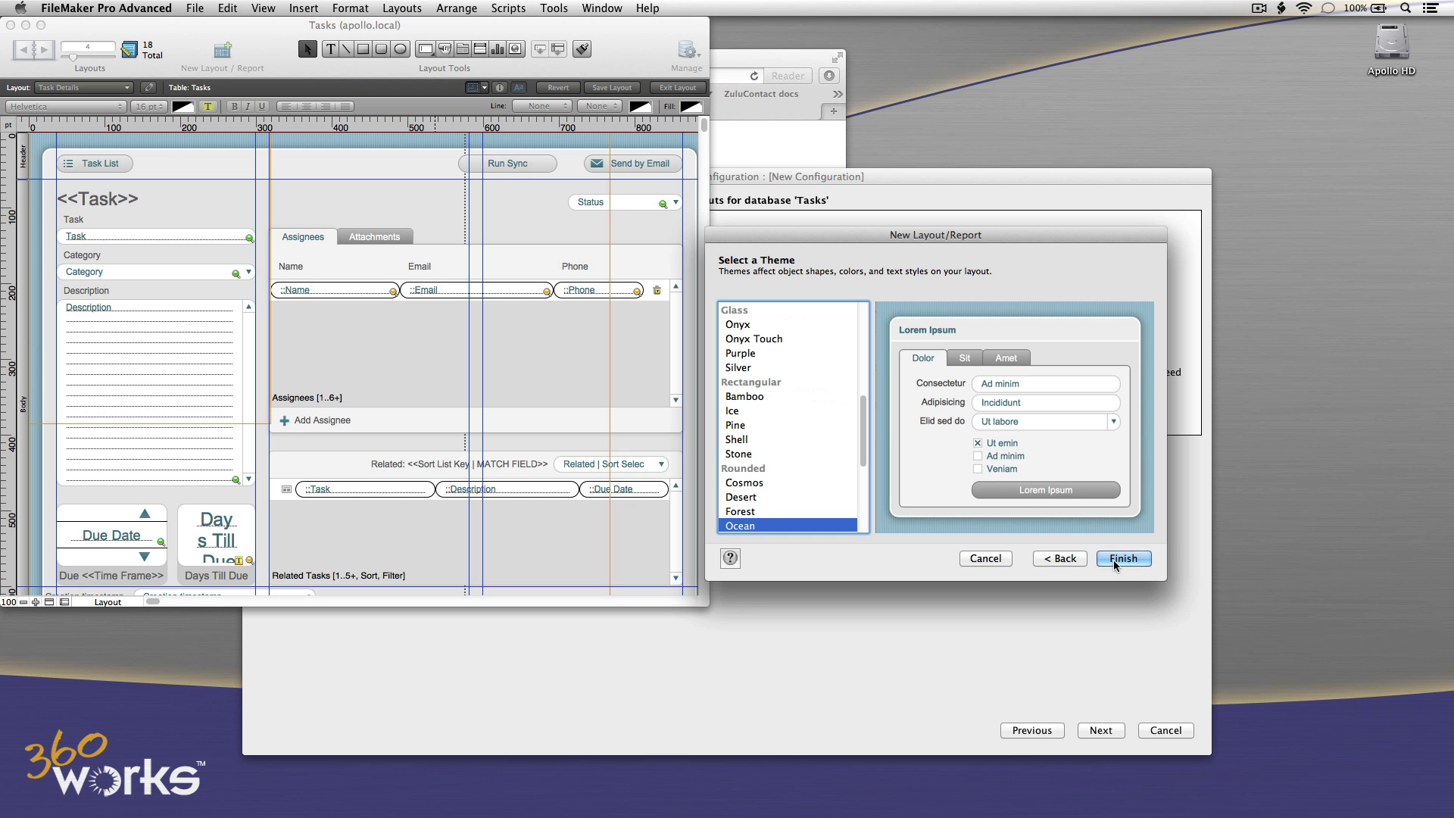
left_click(1123, 559)
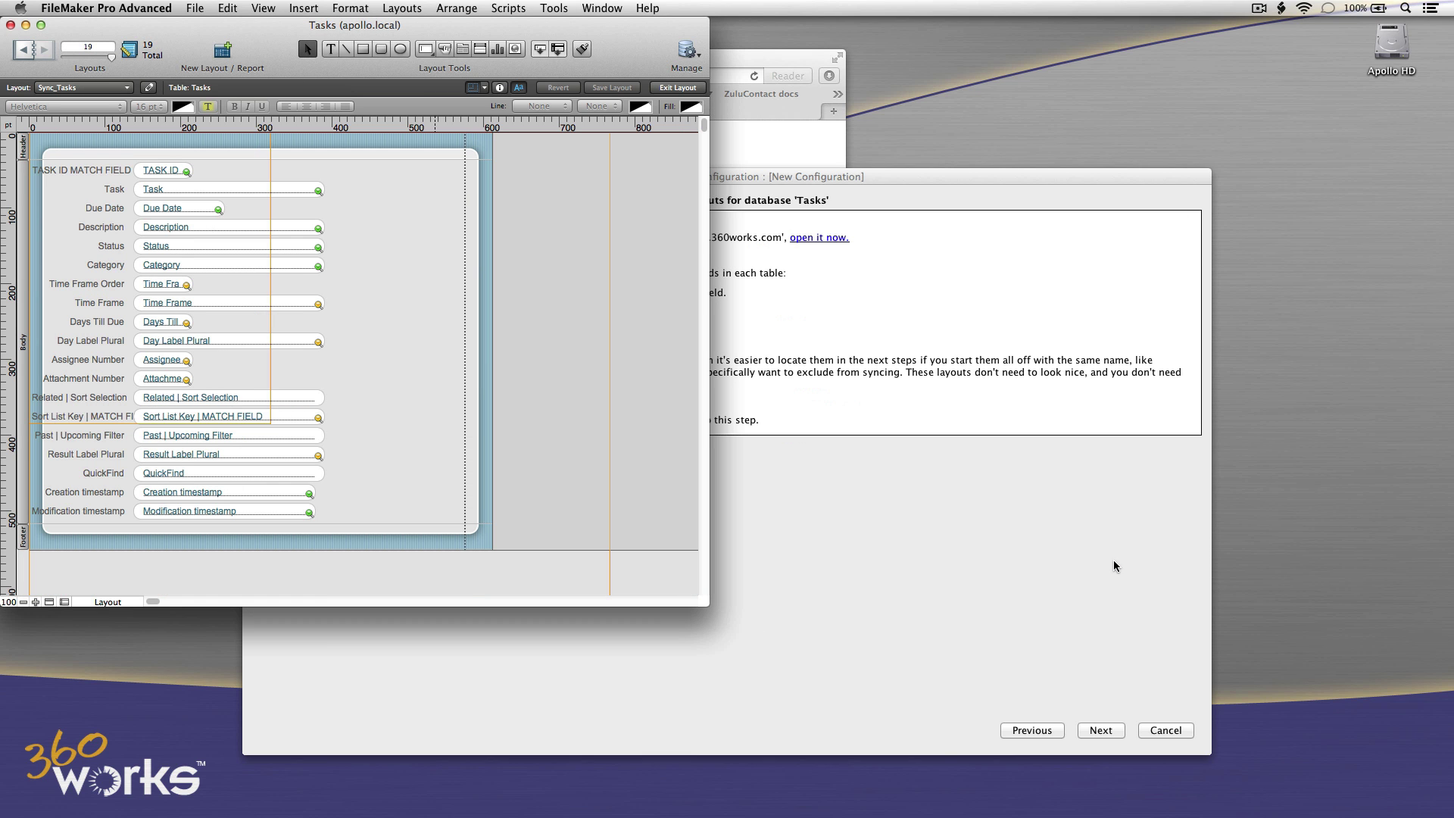
Create a 'Sync_Assignees' layout based on the Assignees table with all its fields.
left_click(350, 8)
left_click(401, 8)
left_click(394, 29)
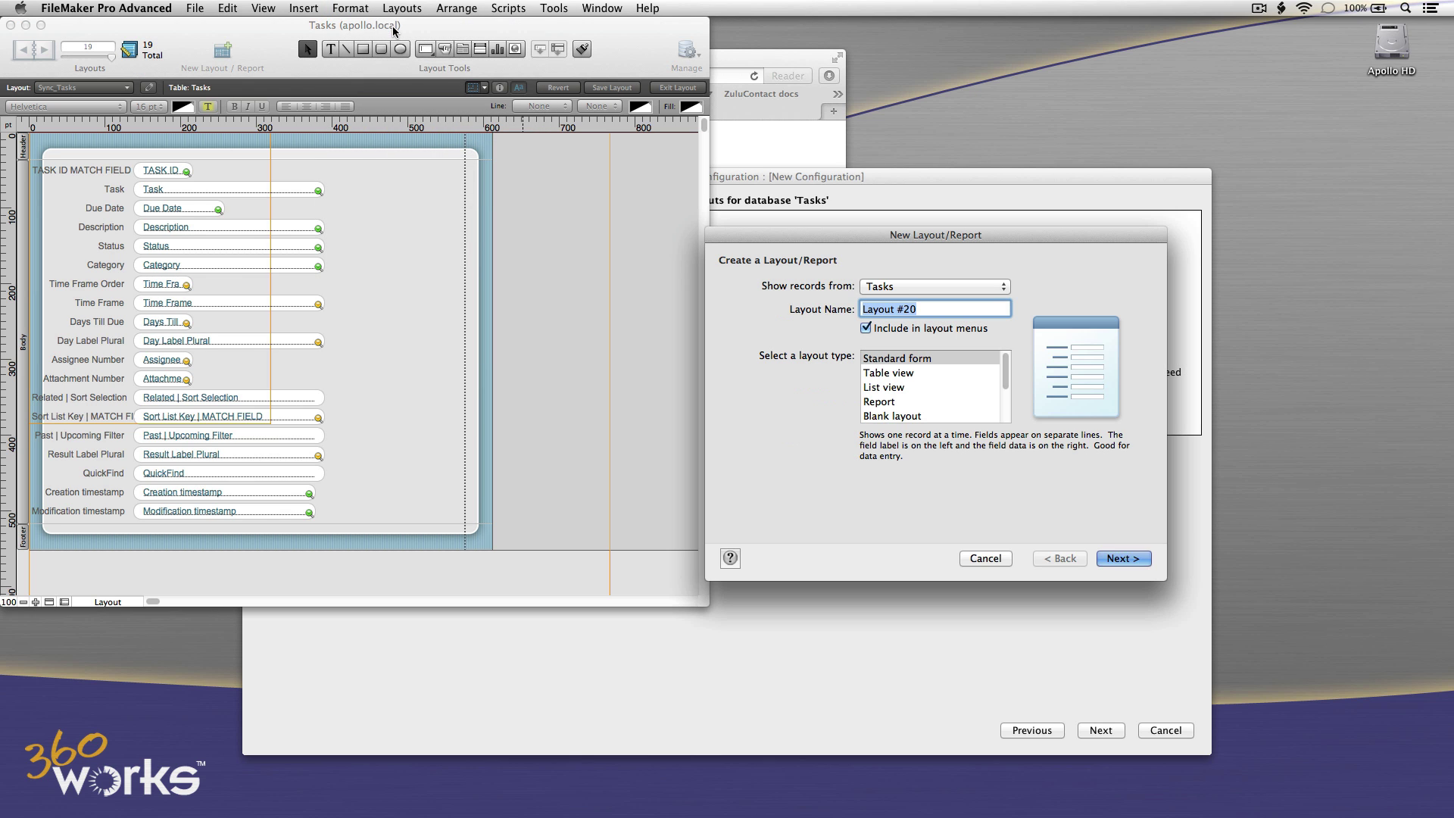
left_click(881, 287)
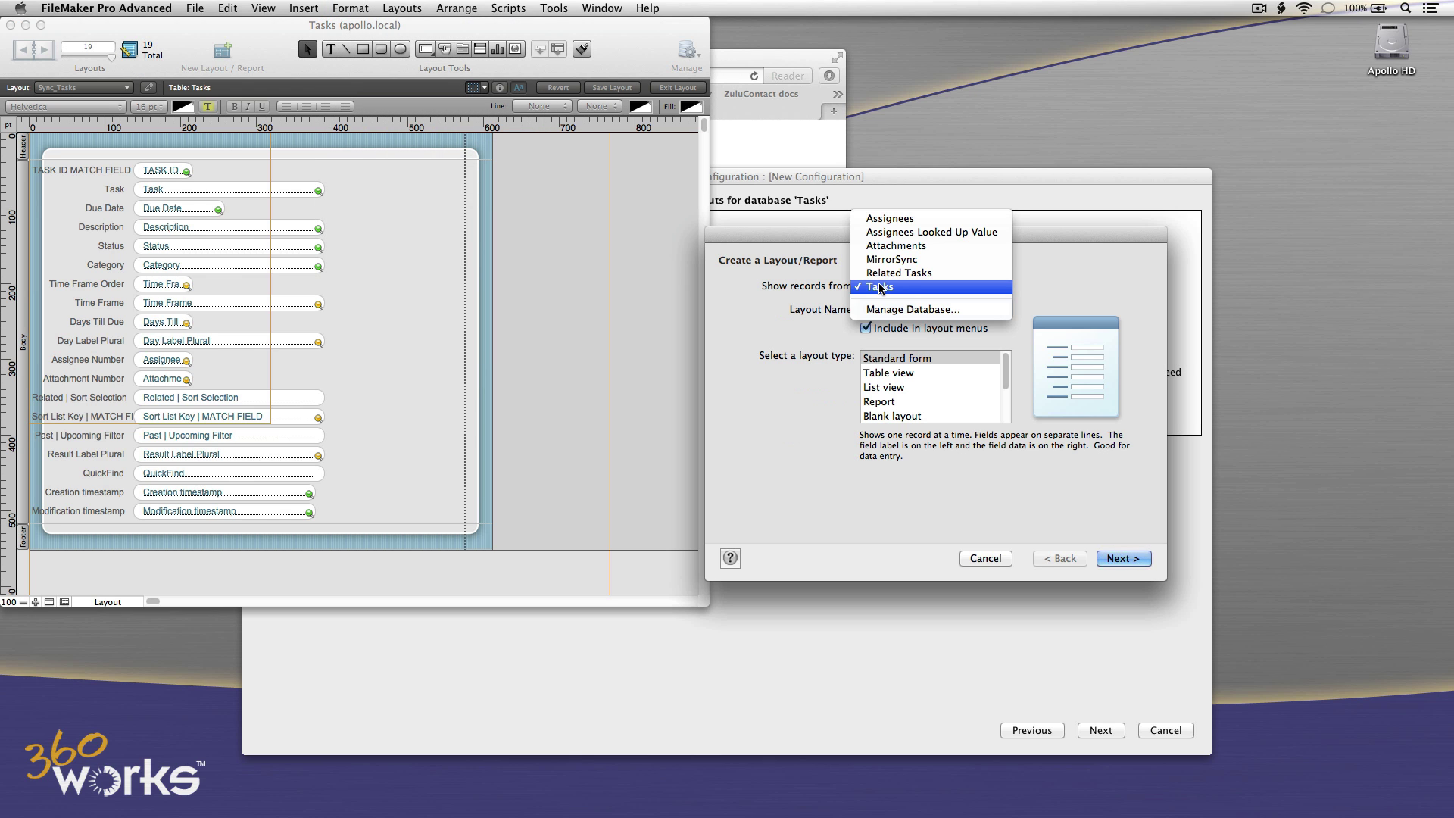
left_click(890, 220)
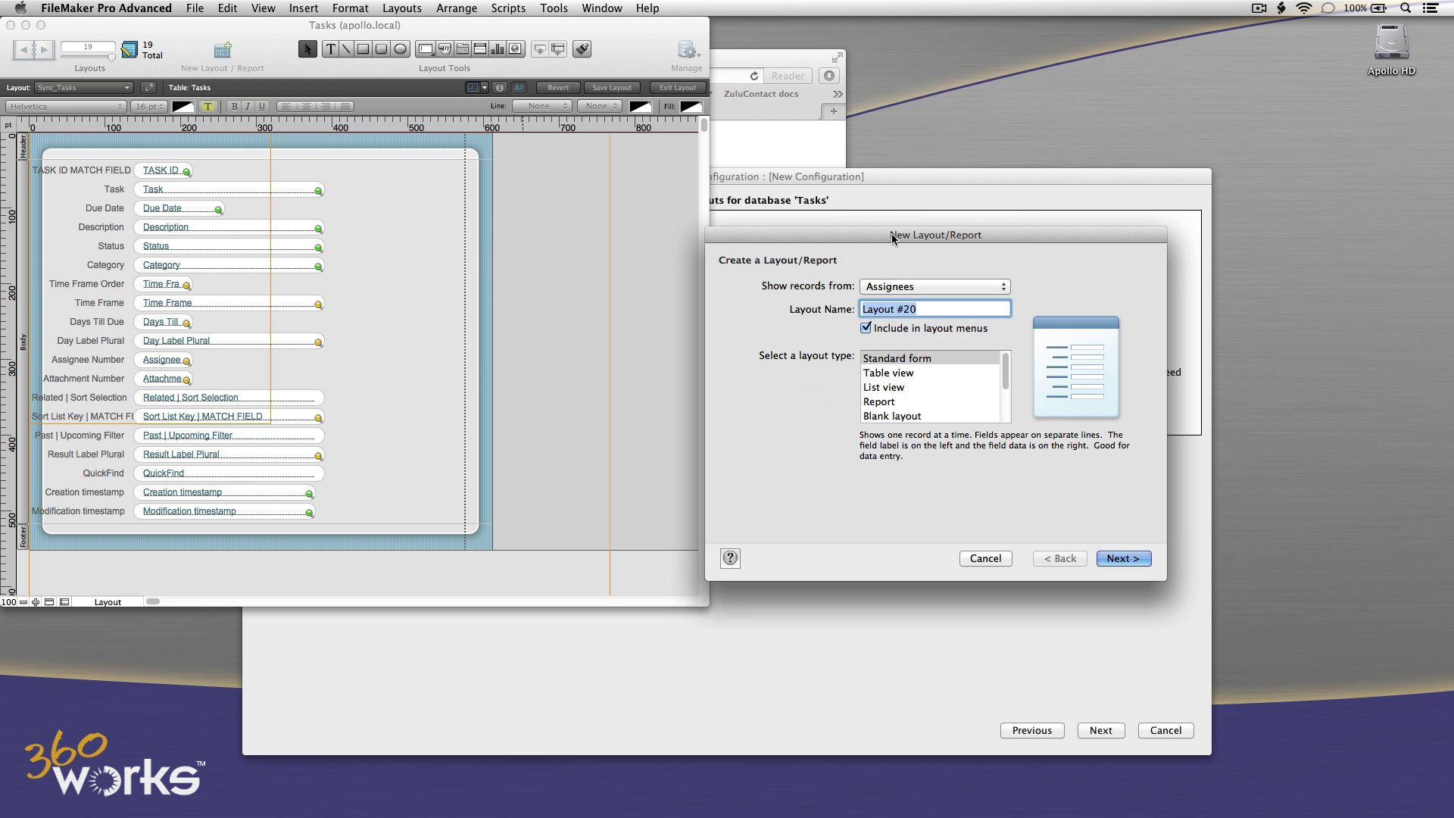
type("Sync_Assignees")
left_click(1122, 558)
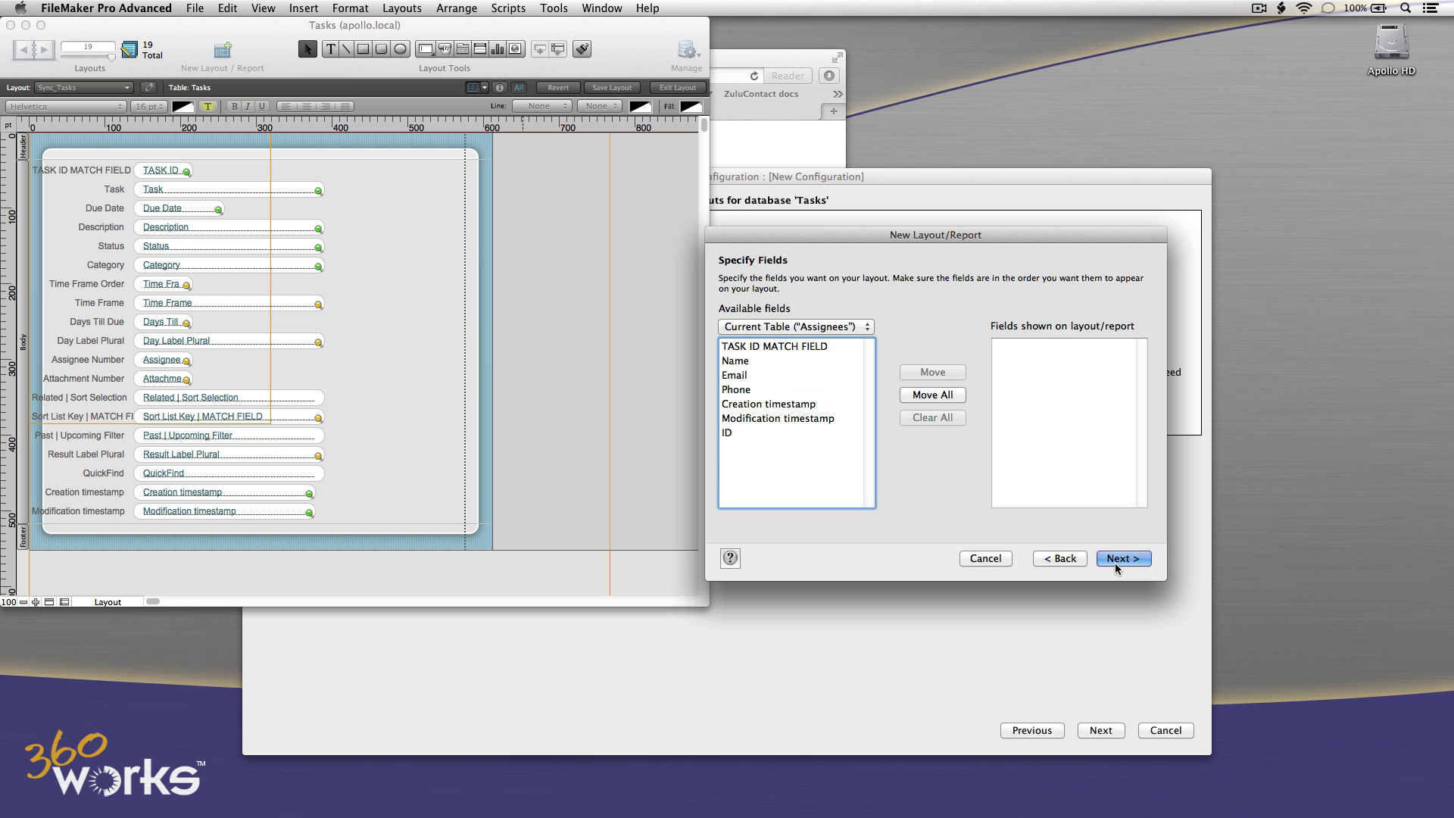
left_click(943, 396)
left_click(1122, 558)
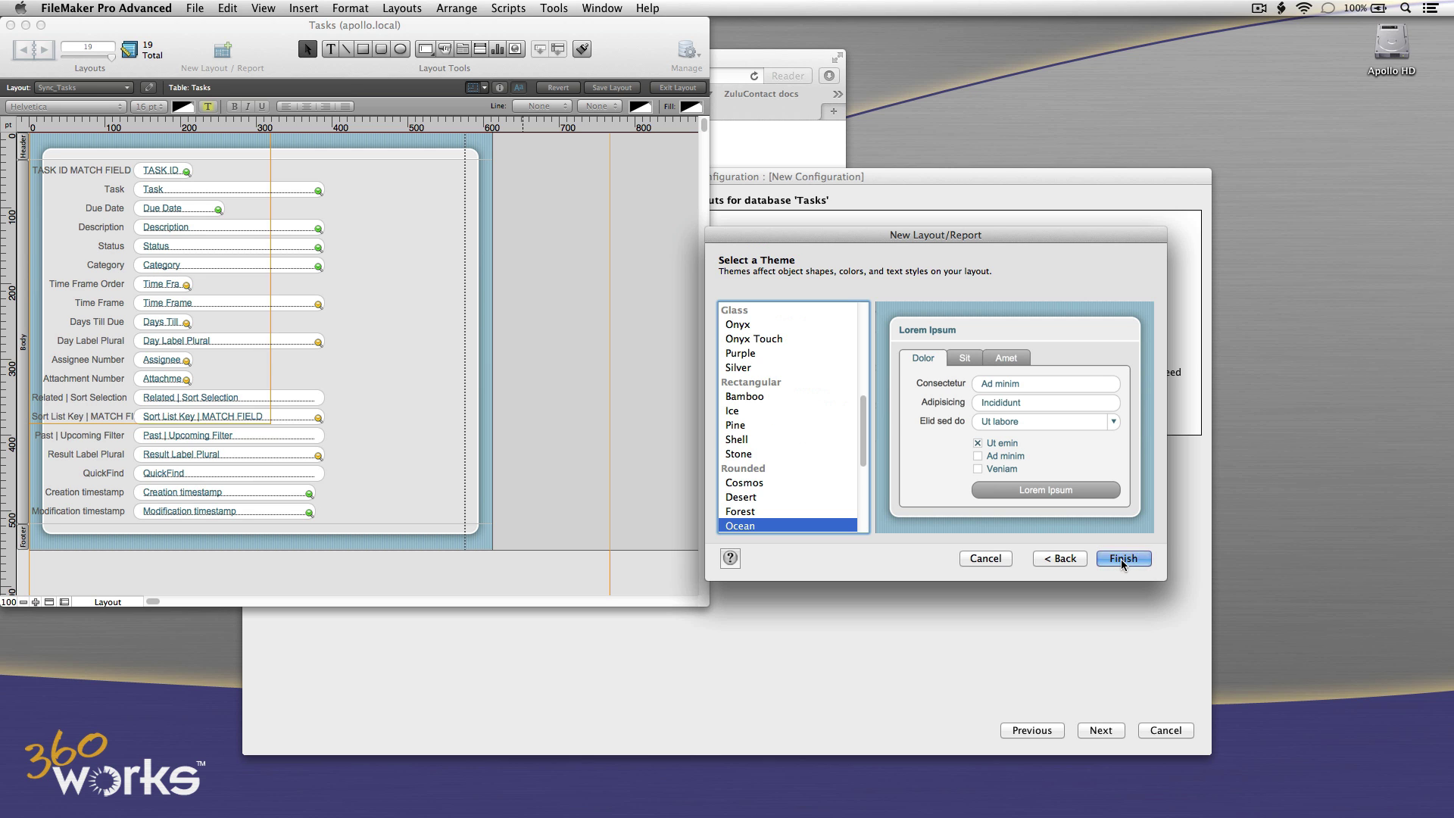
left_click(1122, 558)
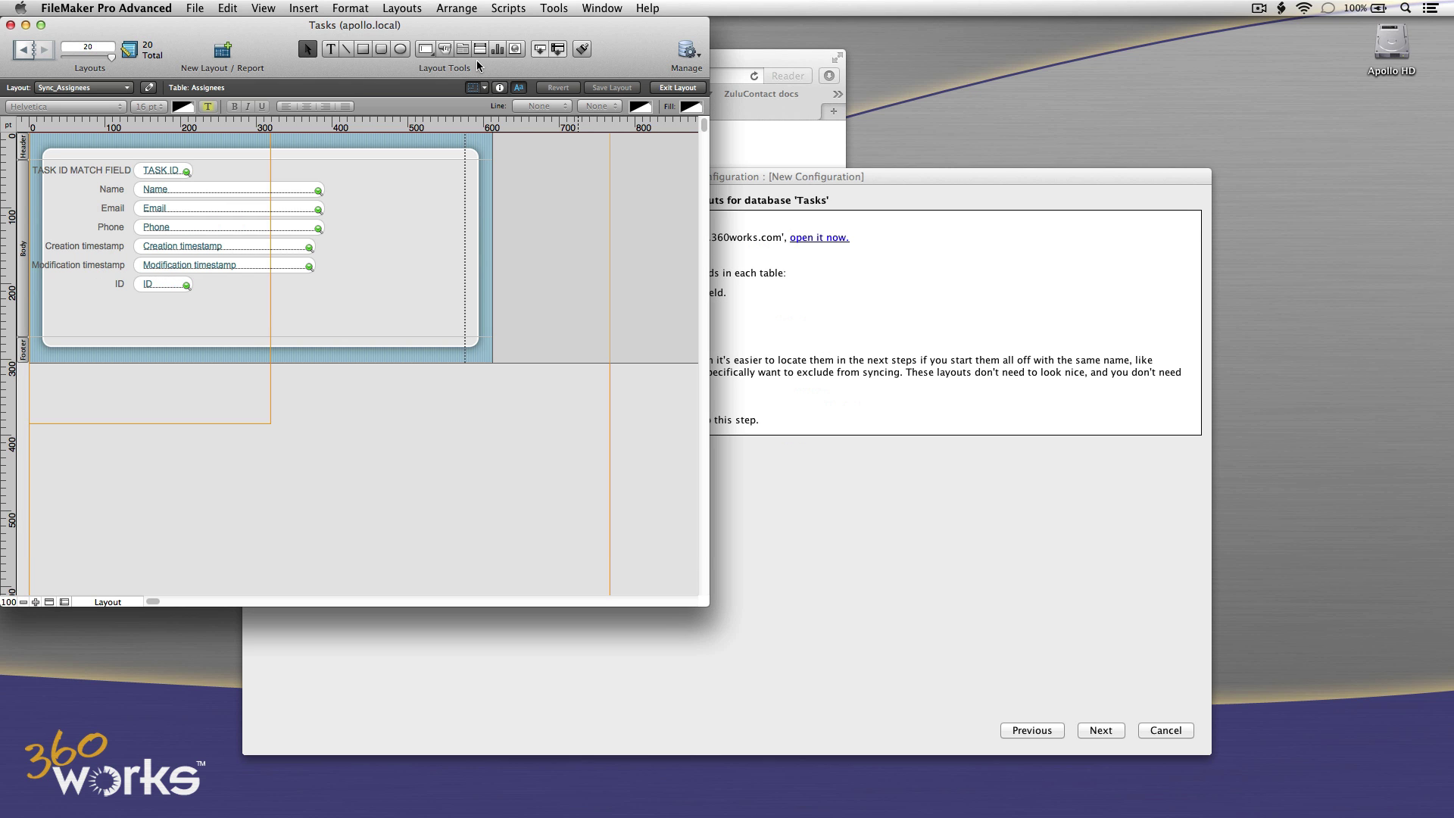
Create a 'Sync_Attachments' layout based on the Attachments table with all its fields.
left_click(412, 9)
left_click(409, 26)
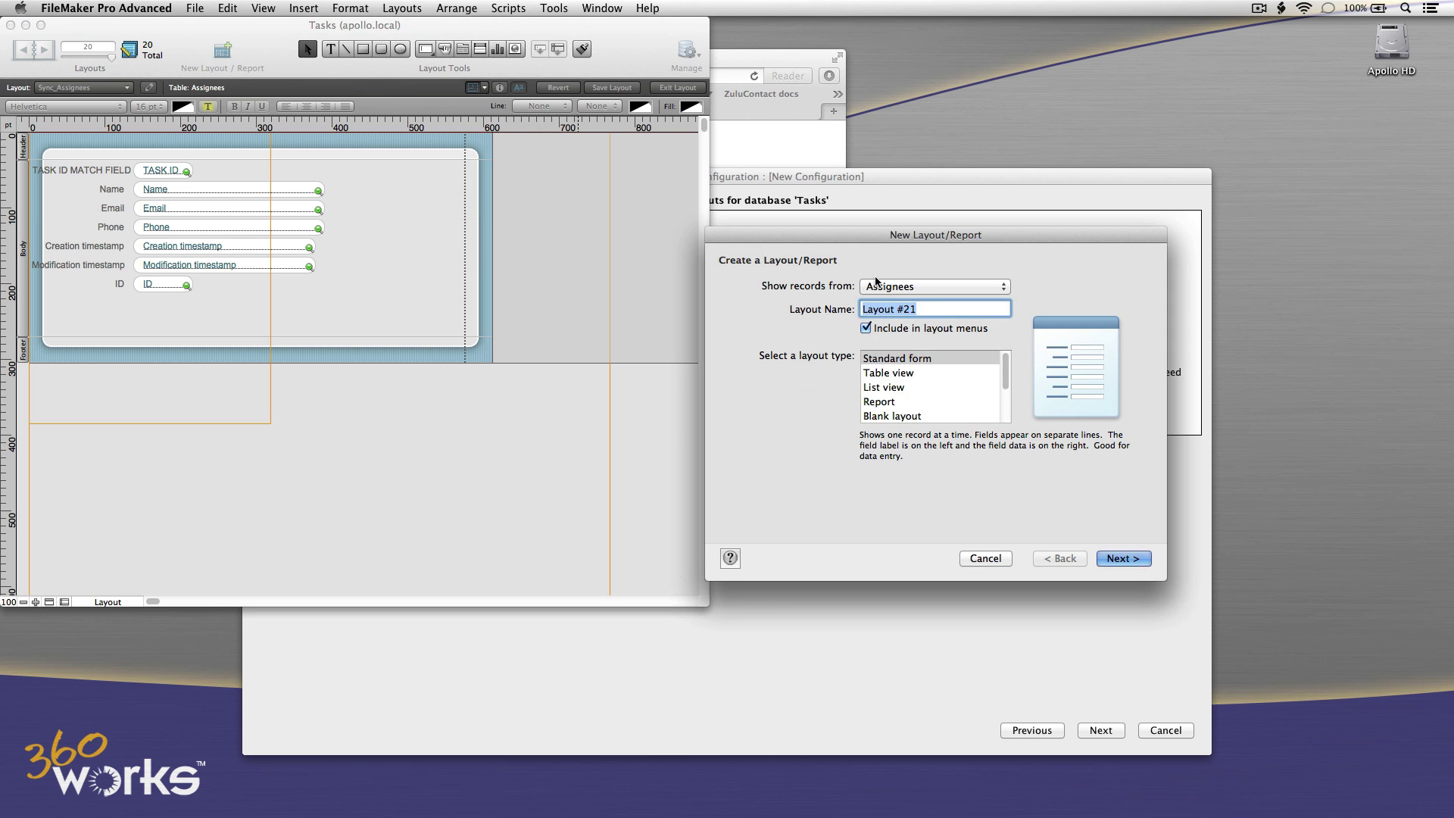
left_click(876, 285)
left_click(938, 314)
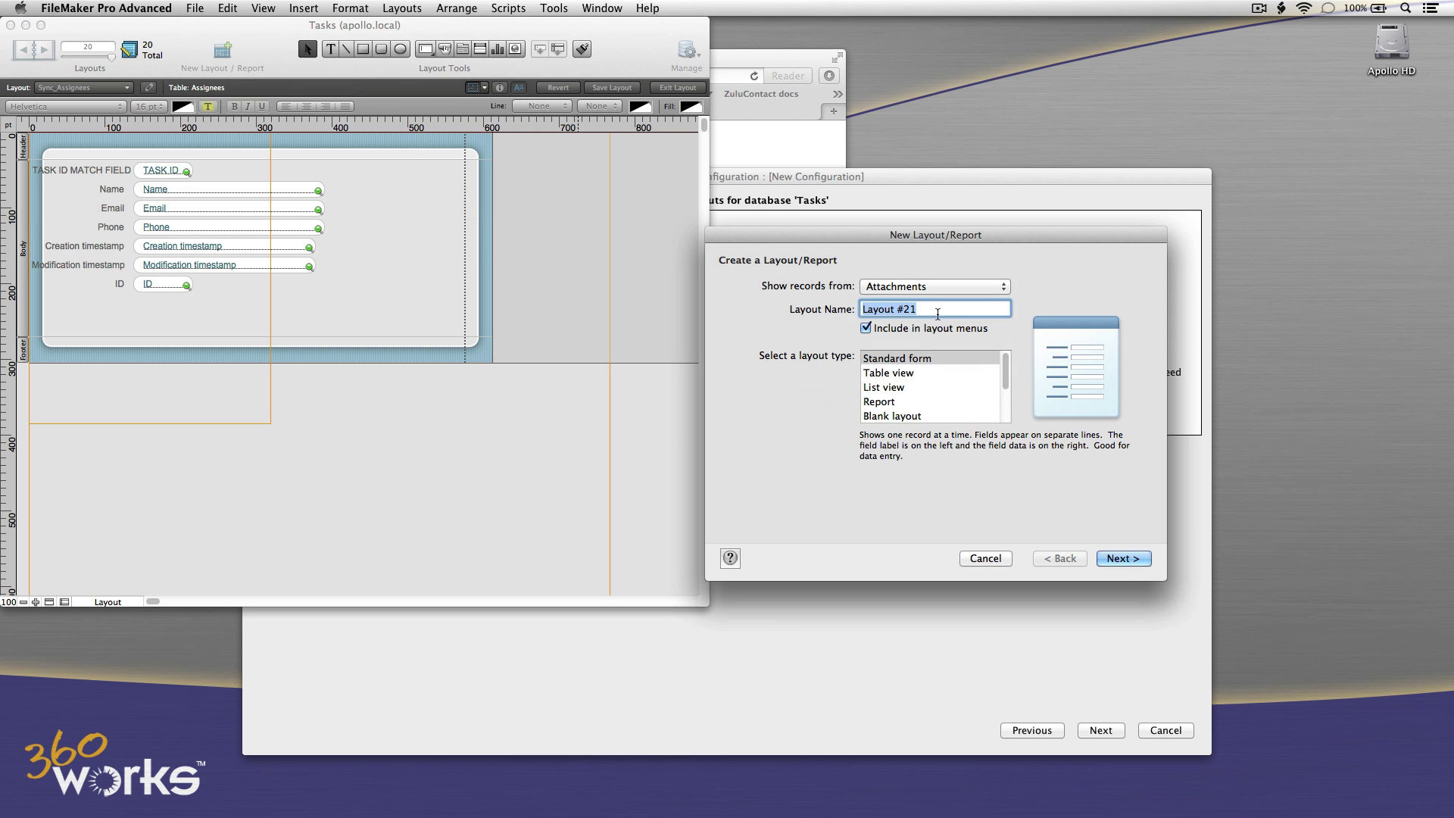
type("Sync_Attachments")
left_click(1118, 561)
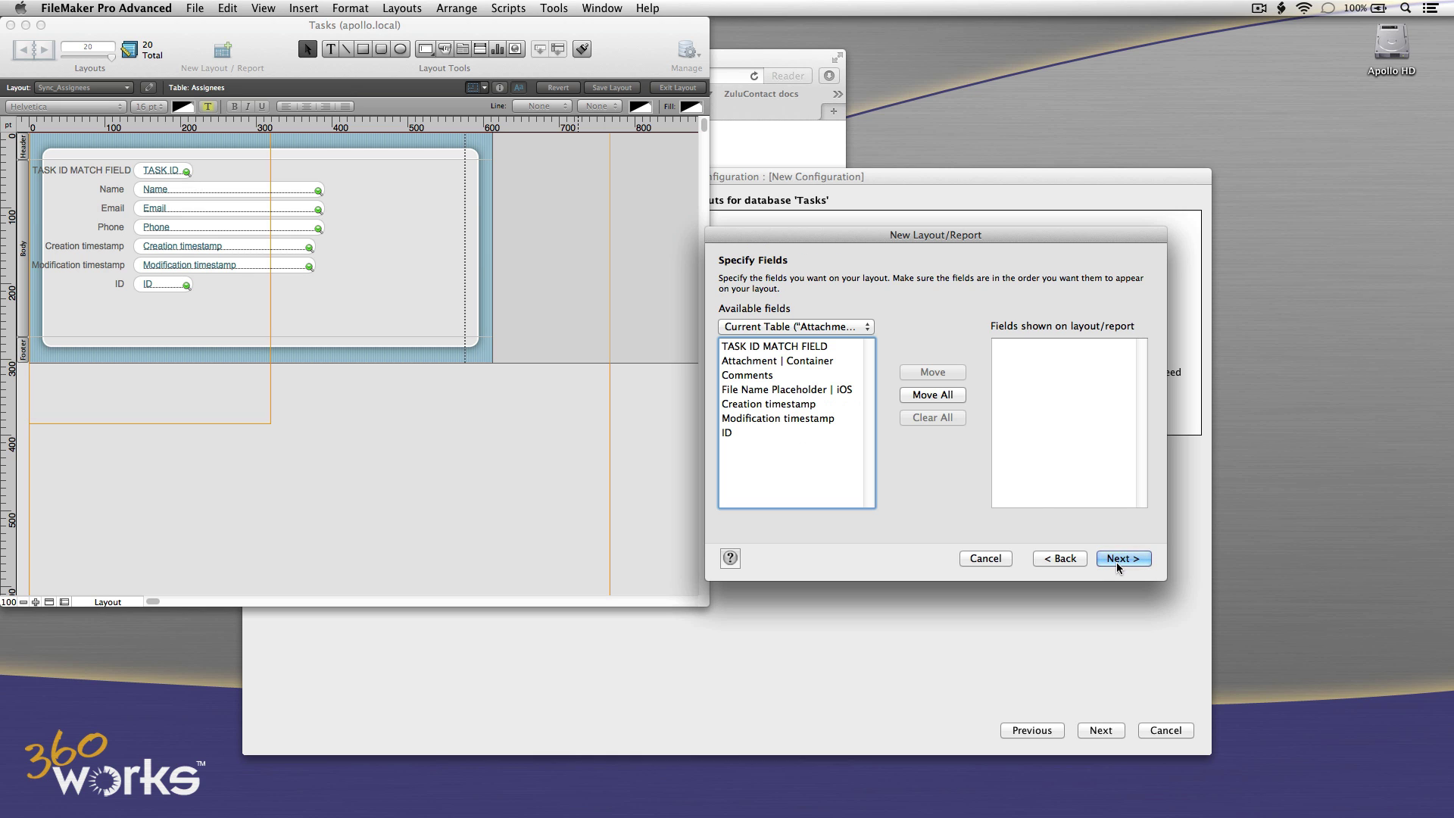
left_click(953, 398)
left_click(1118, 560)
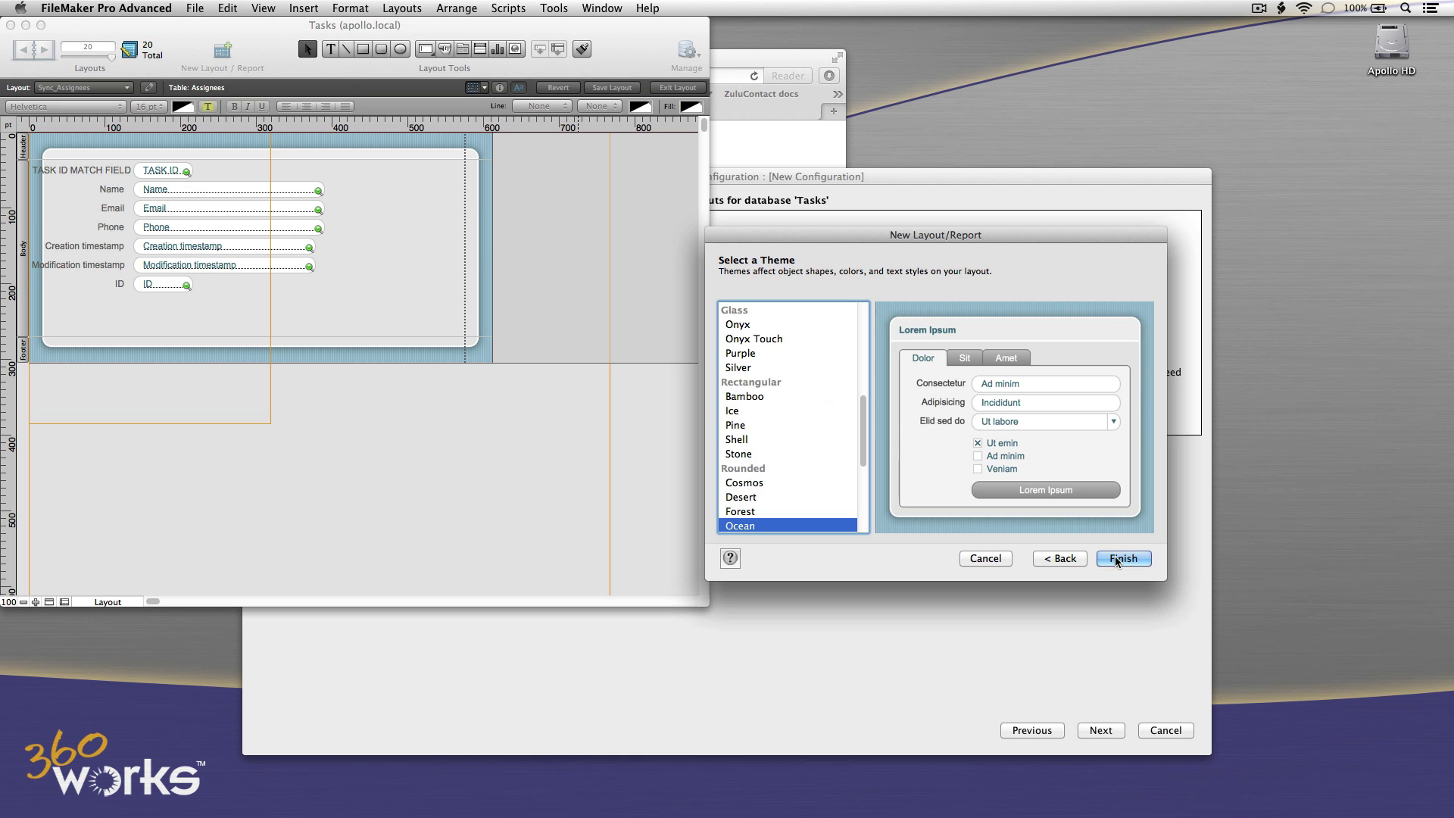
left_click(1118, 560)
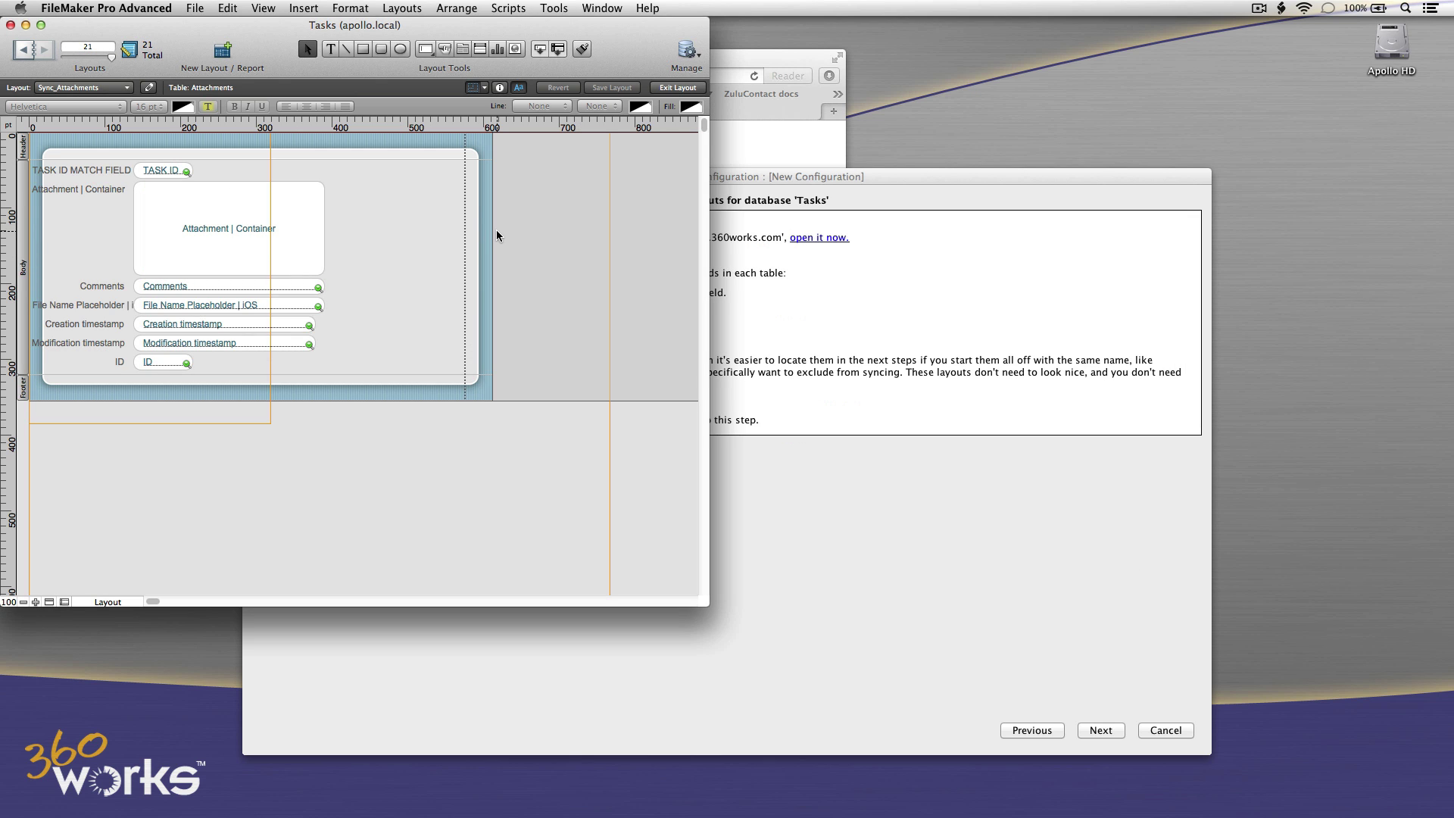
Return to Browse mode and advance MirrorSync to the spoke database settings.
left_click(264, 9)
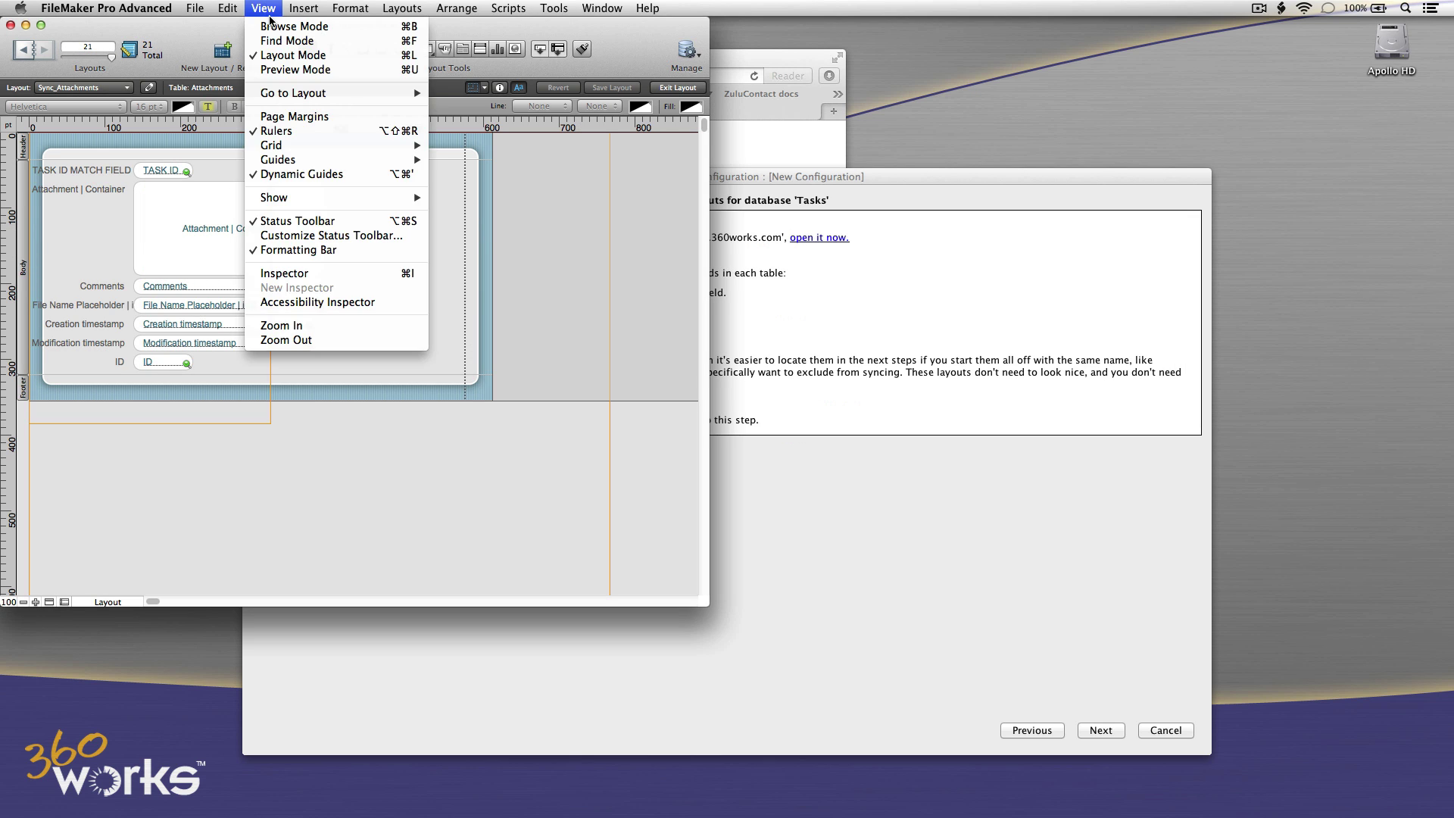
left_click(272, 26)
left_click(902, 376)
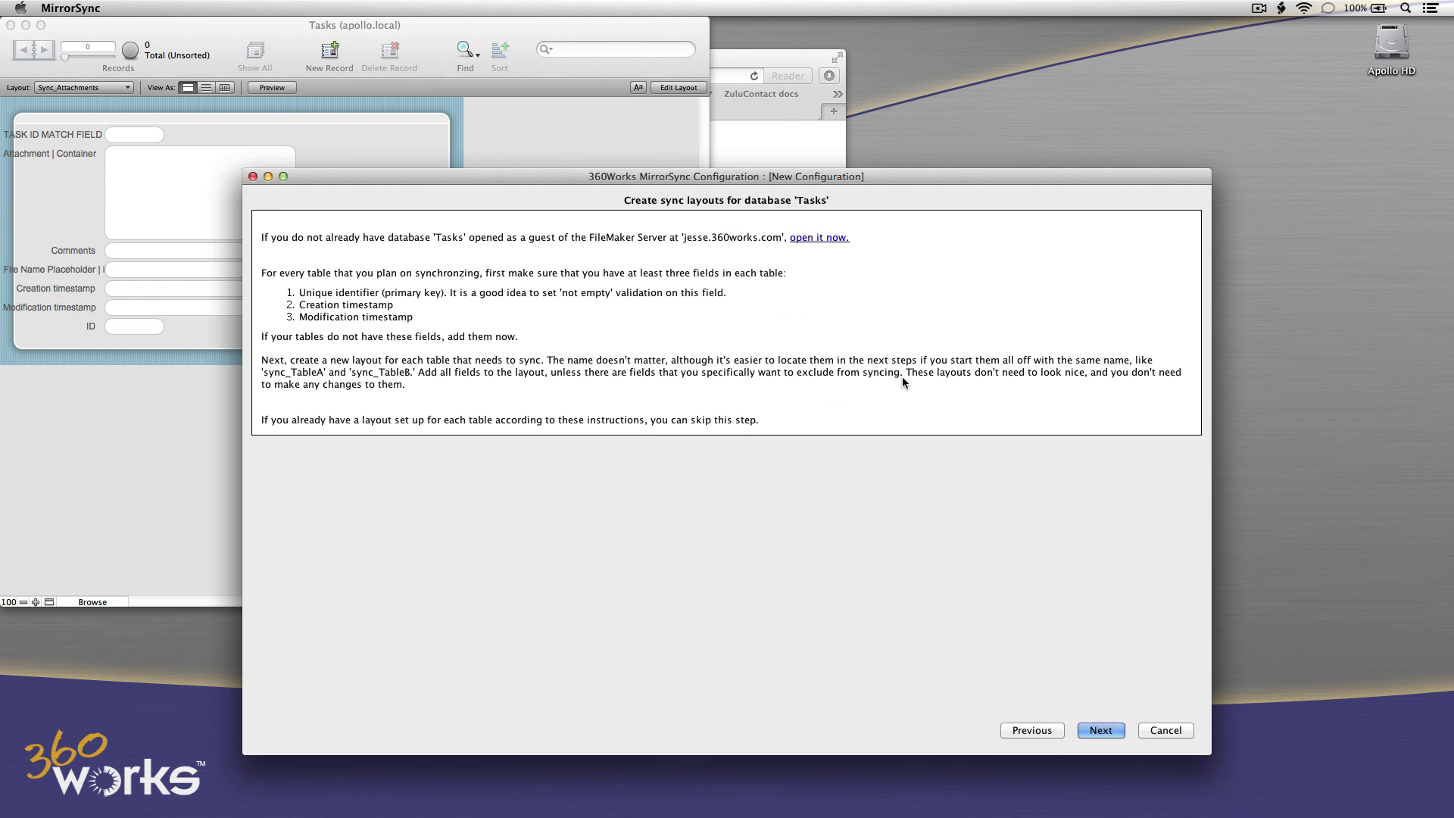
left_click(1106, 729)
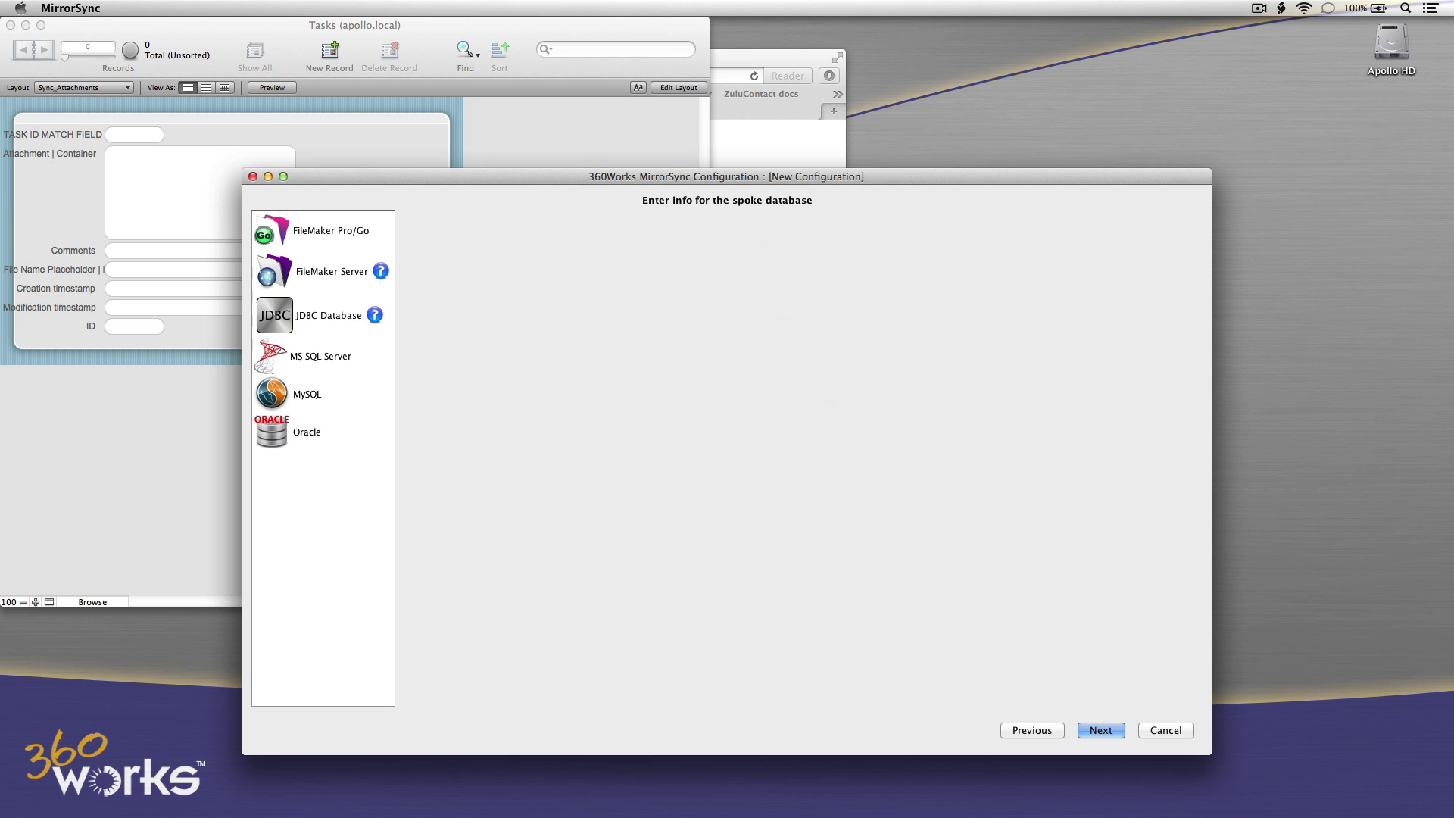
Choose FileMaker Pro/Go as spoke and sync layouts Sync_Assignees, Sync_Attachments and Sync_Tasks.
left_click(305, 231)
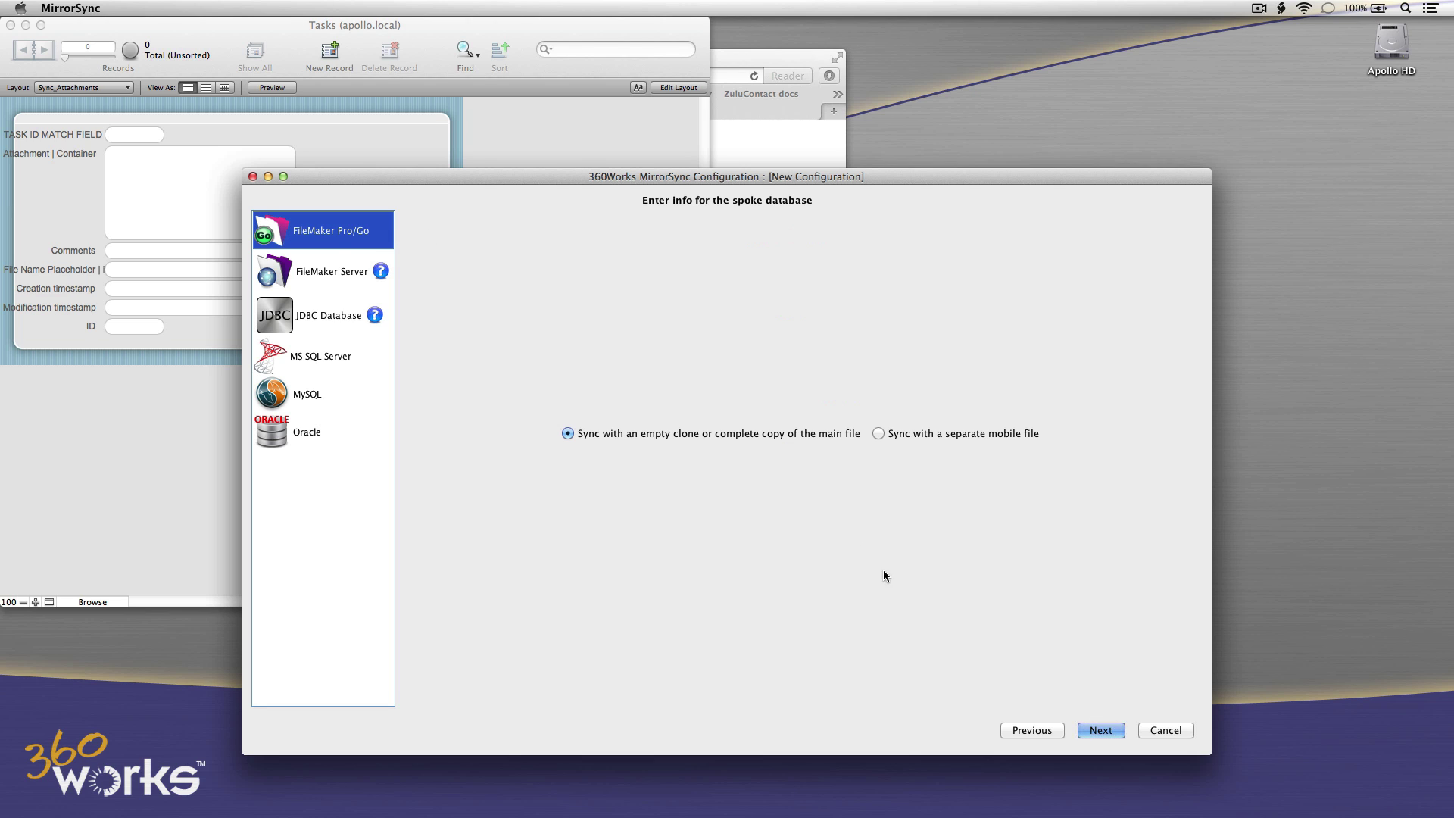
left_click(1099, 731)
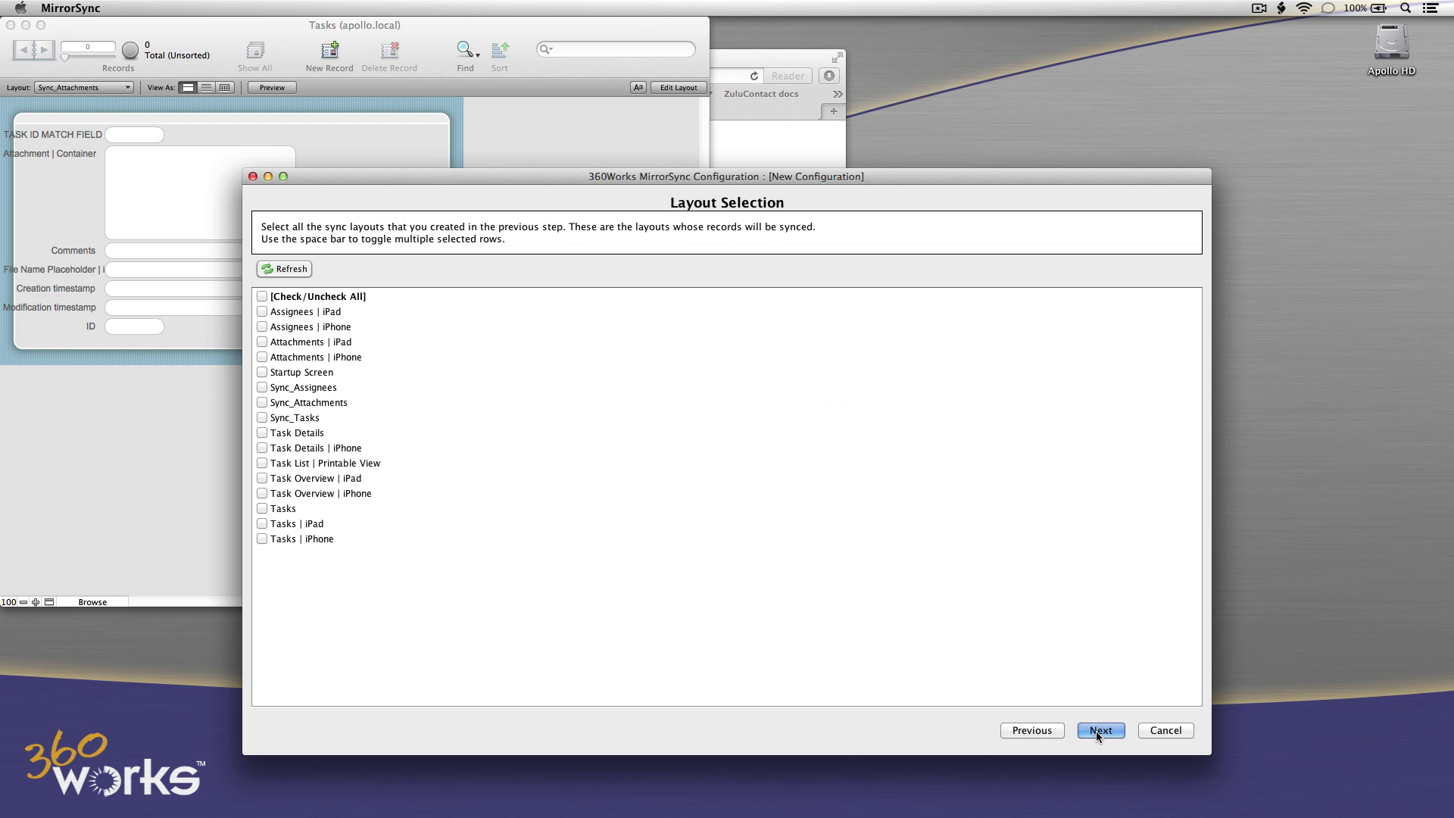
left_click(262, 387)
left_click(262, 402)
left_click(262, 417)
left_click(1101, 730)
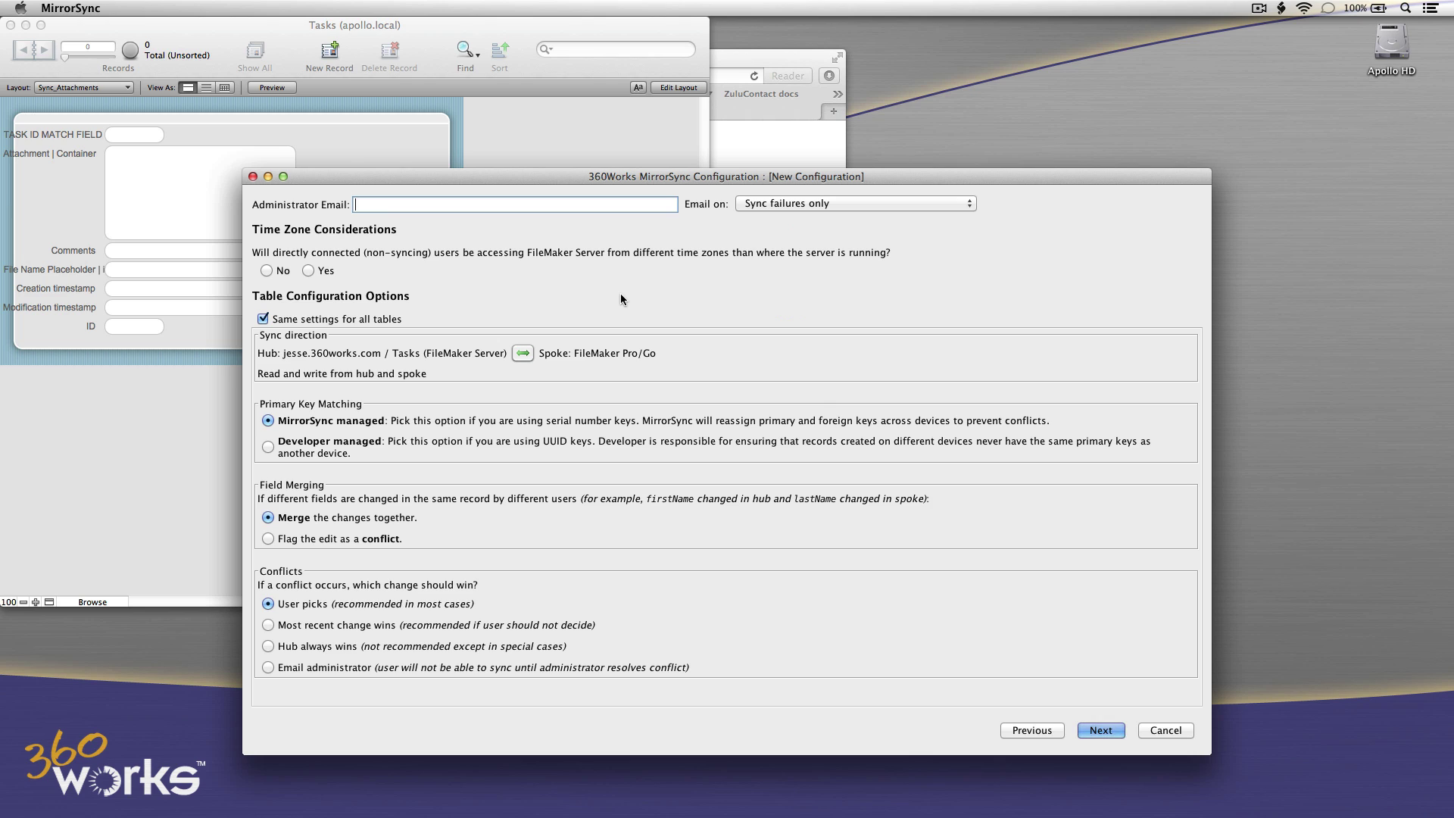
Enter the administrator e-mail, answer No to the time-zone question, and continue.
left_click(269, 271)
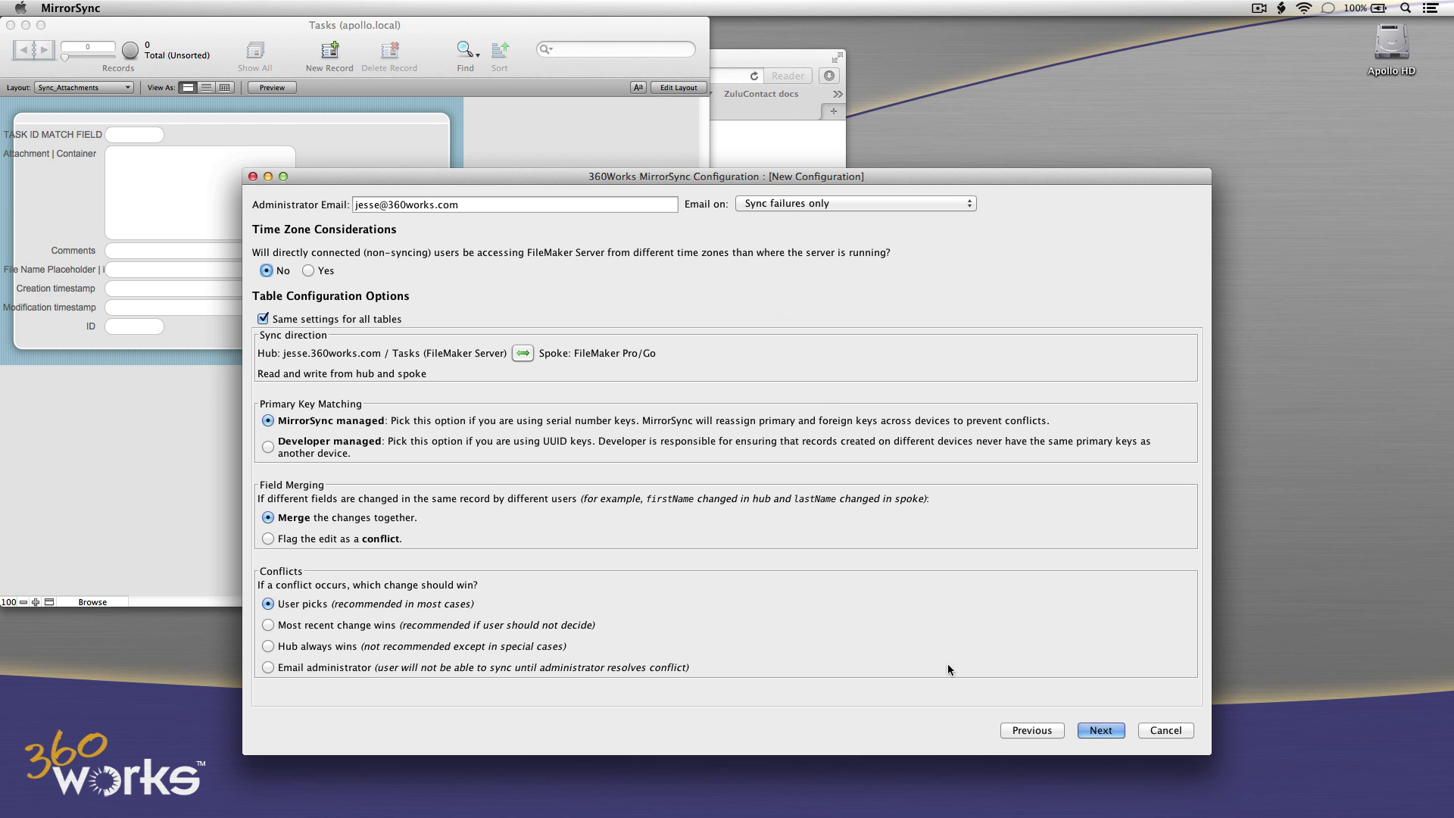
left_click(1098, 729)
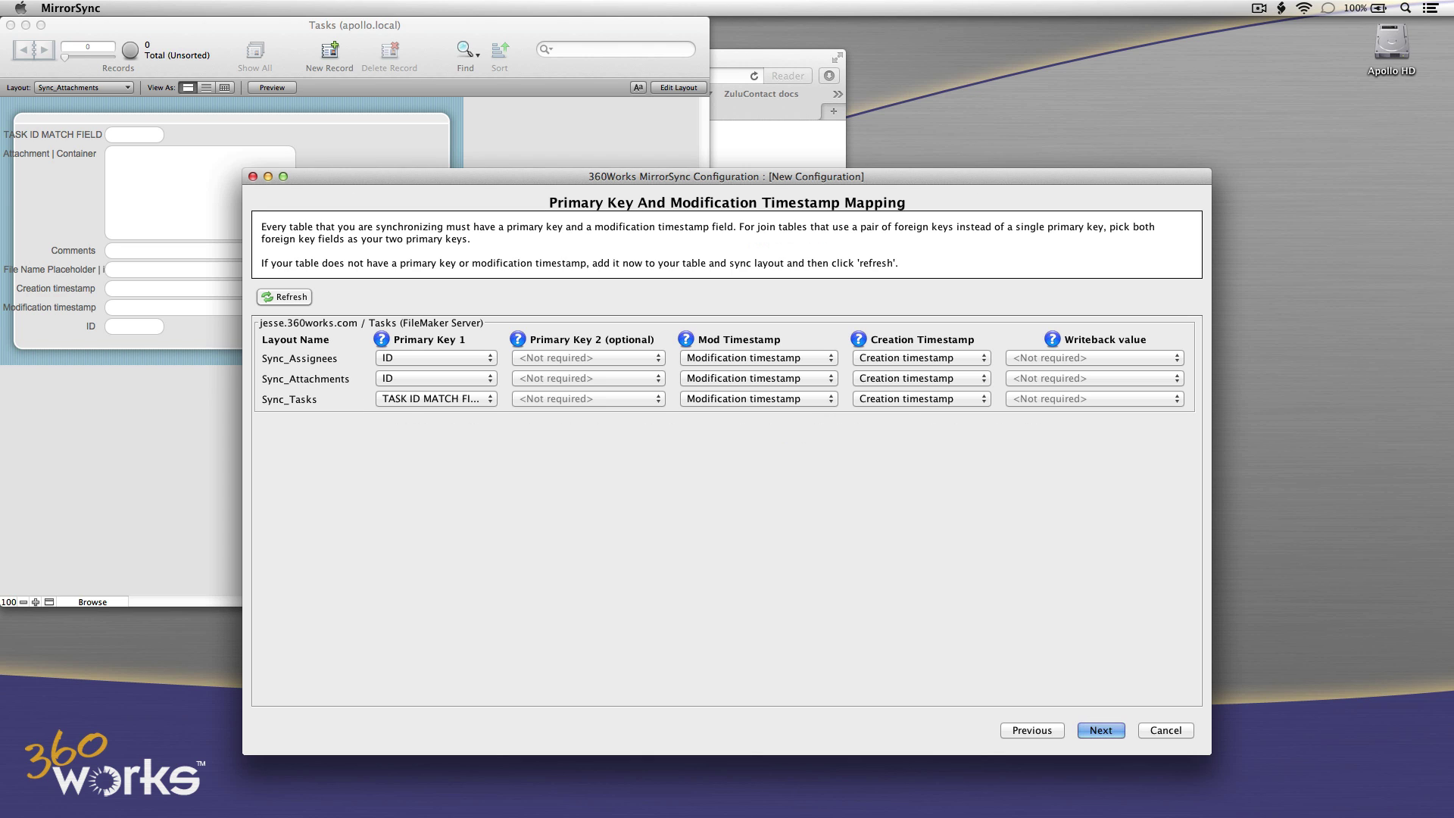
Keep ID as primary key for Sync_Assignees and Sync_Attachments, and TASK ID MATCH FIELD for Sync_Tasks.
left_click(415, 357)
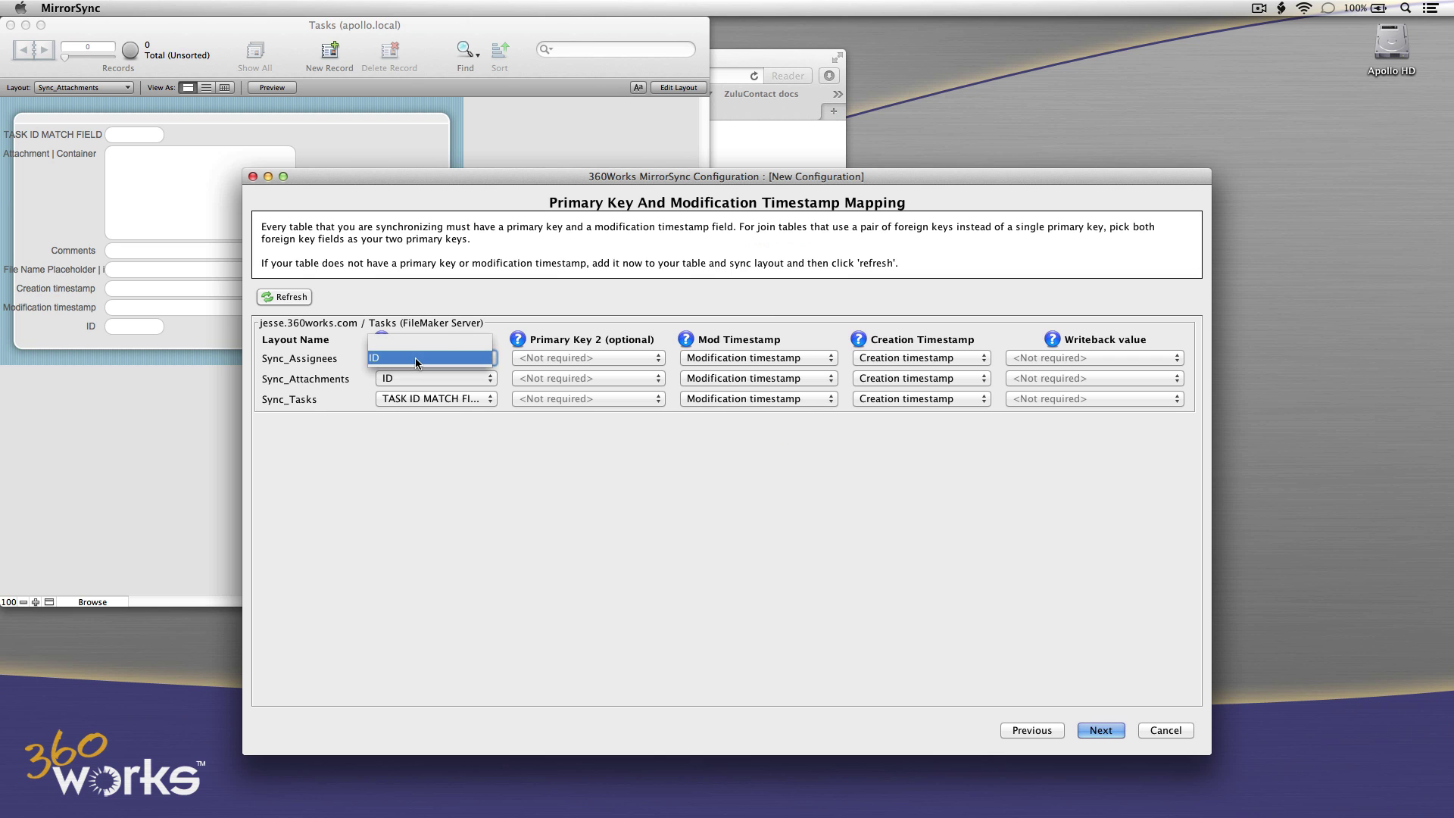
left_click(415, 358)
left_click(417, 377)
left_click(418, 378)
left_click(427, 399)
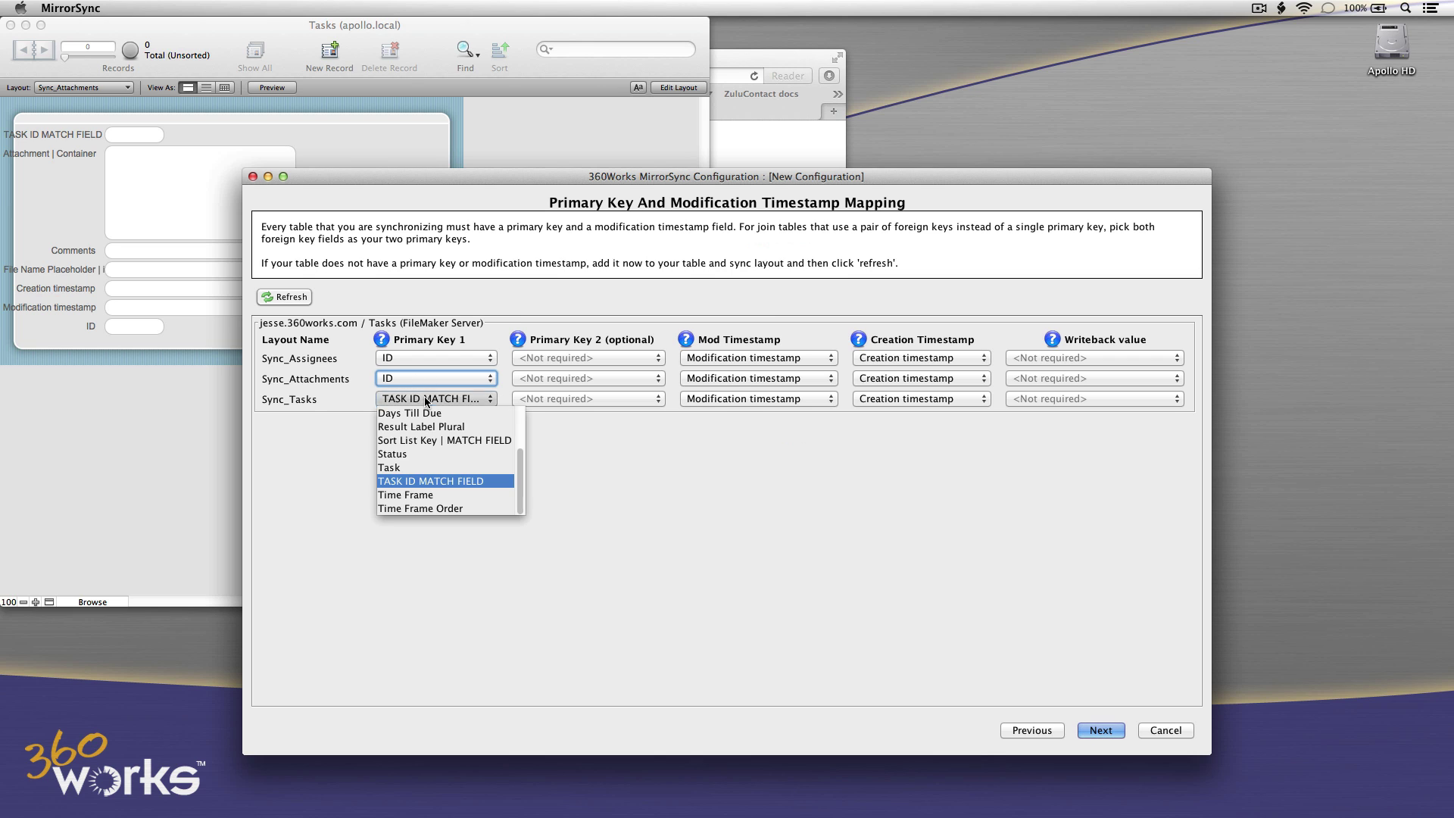
left_click(426, 399)
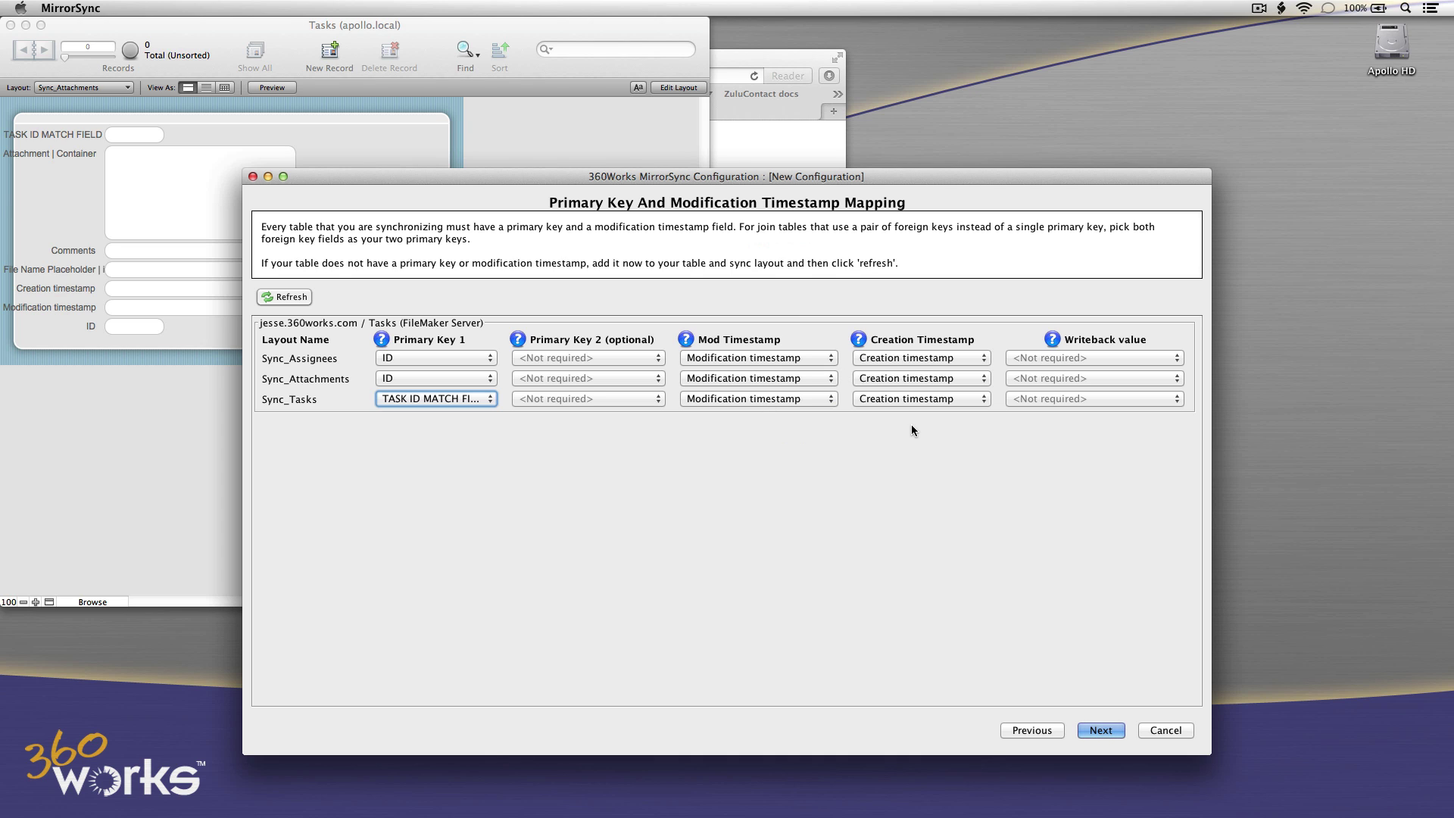
left_click(1100, 730)
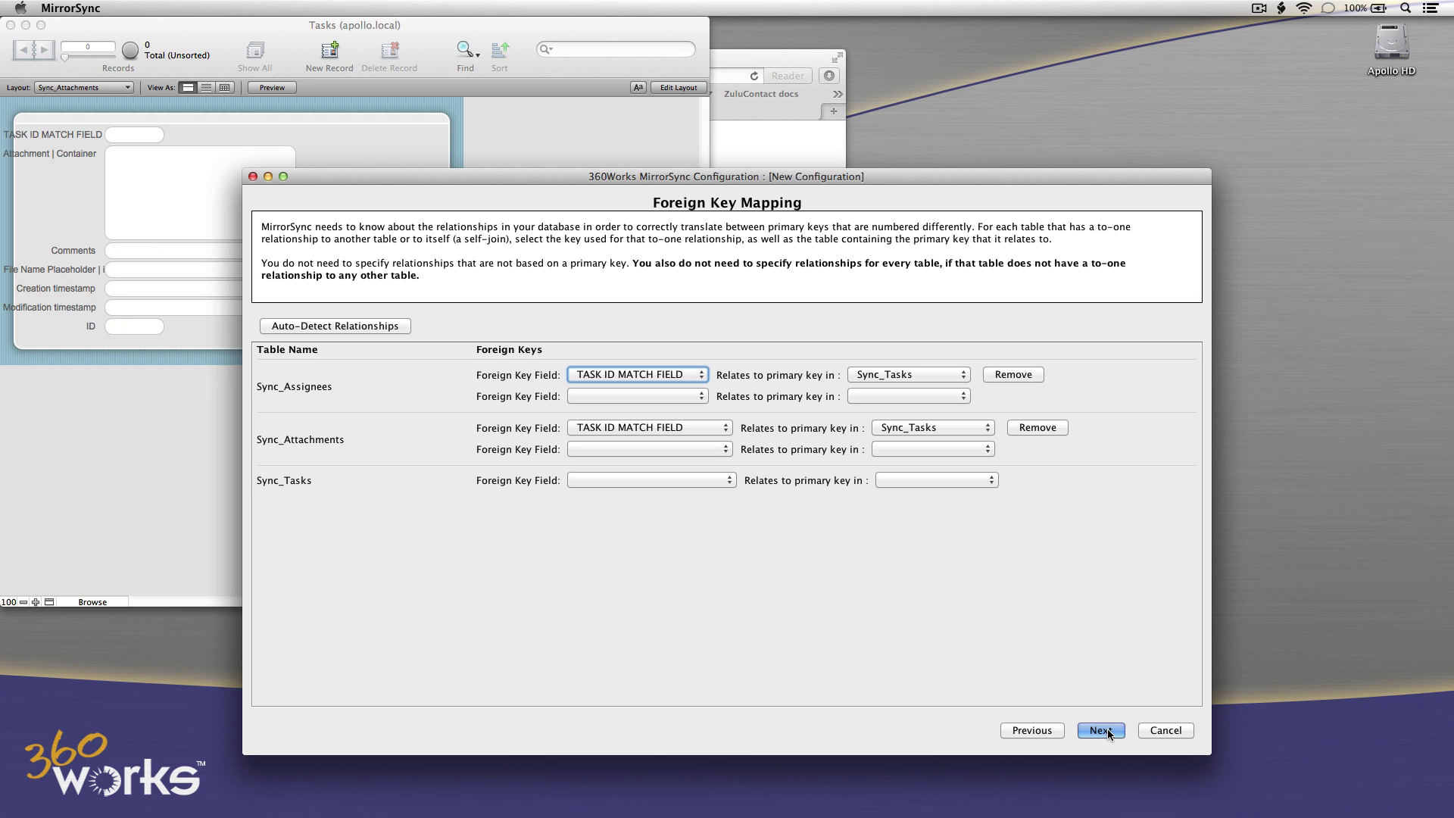
Set TASK ID MATCH FIELD as foreign key for Sync_Assignees and Sync_Attachments, leaving Sync_Tasks blank.
left_click(692, 376)
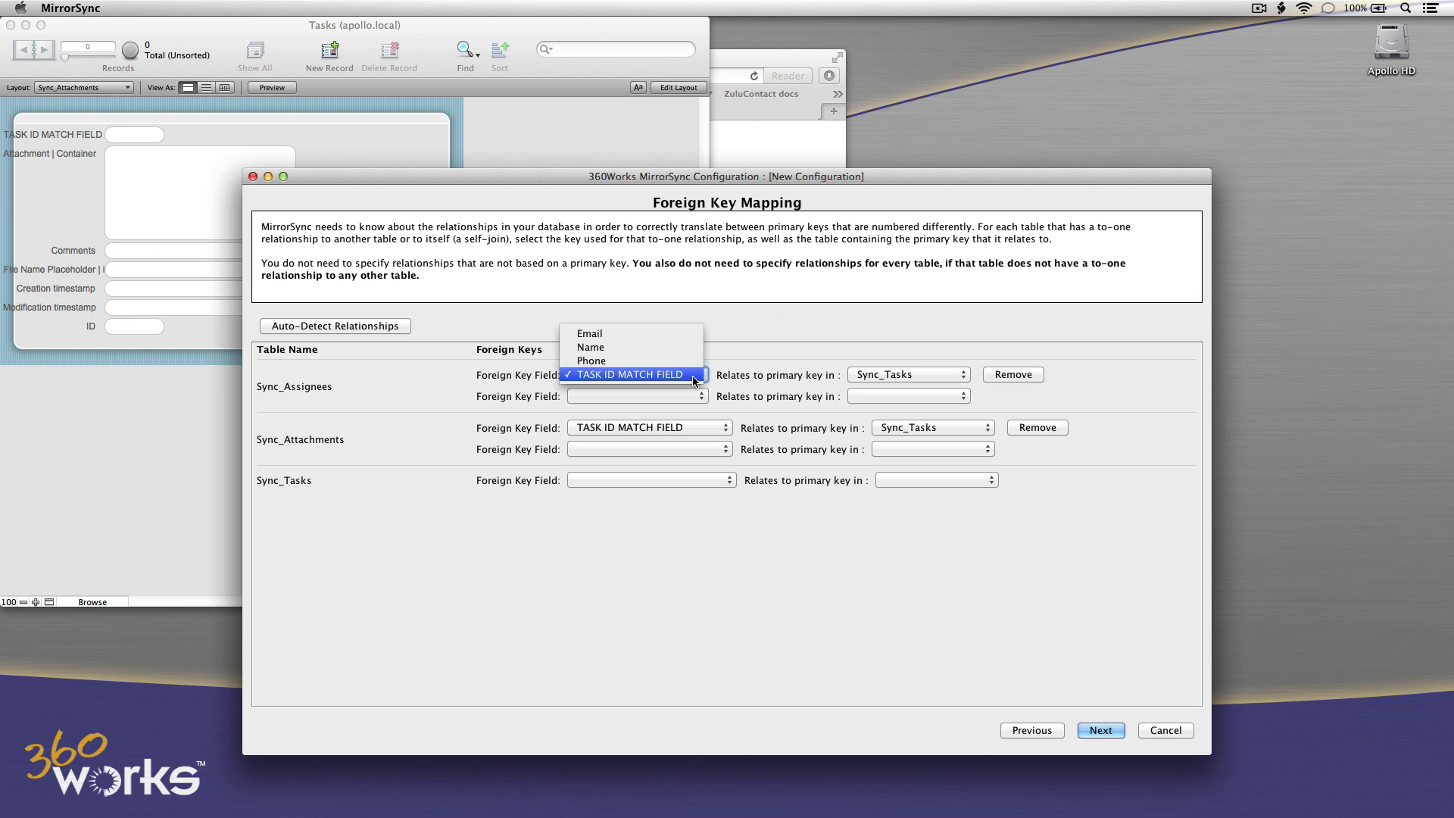
left_click(731, 375)
left_click(715, 434)
left_click(769, 437)
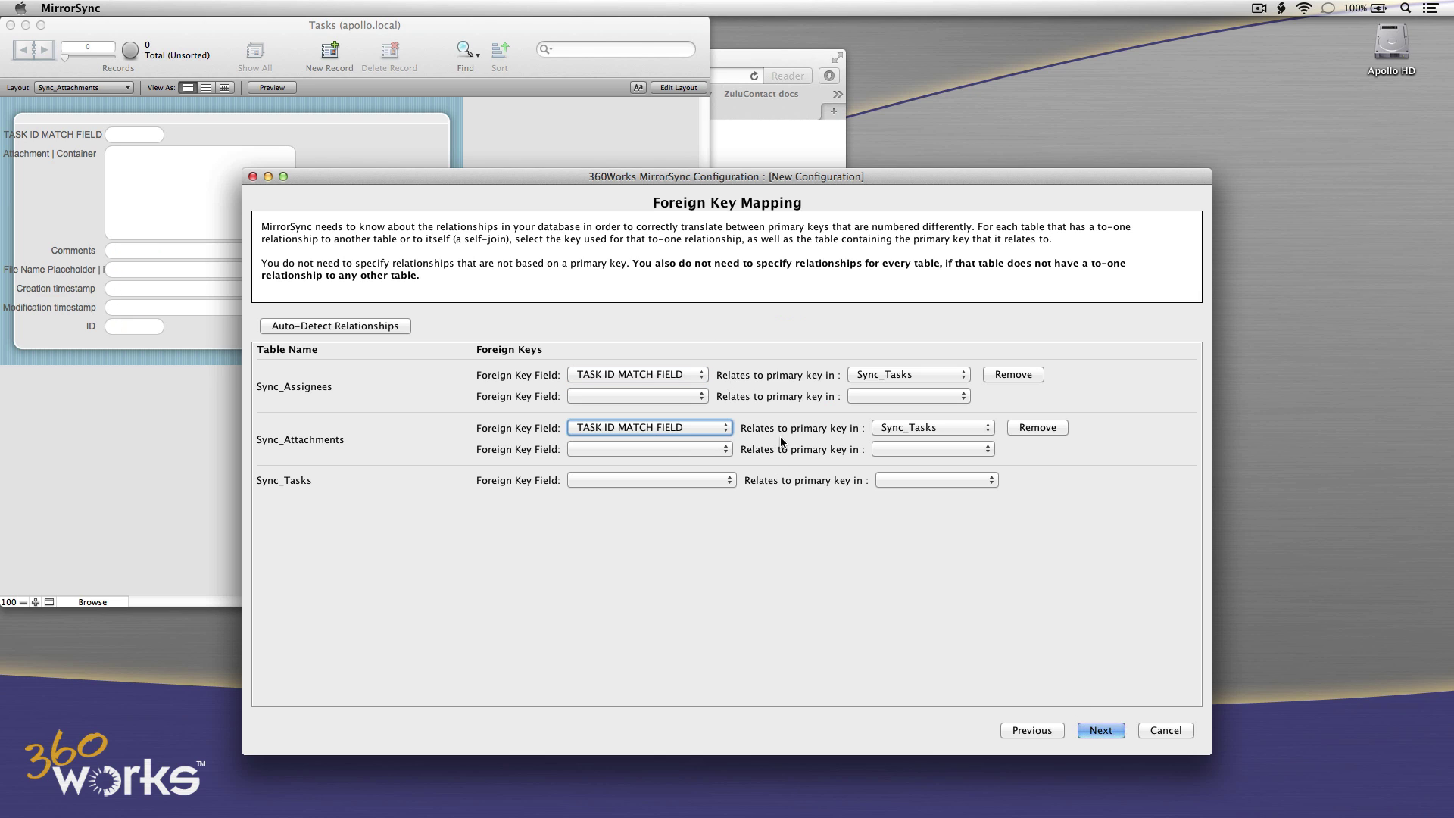
left_click(734, 479)
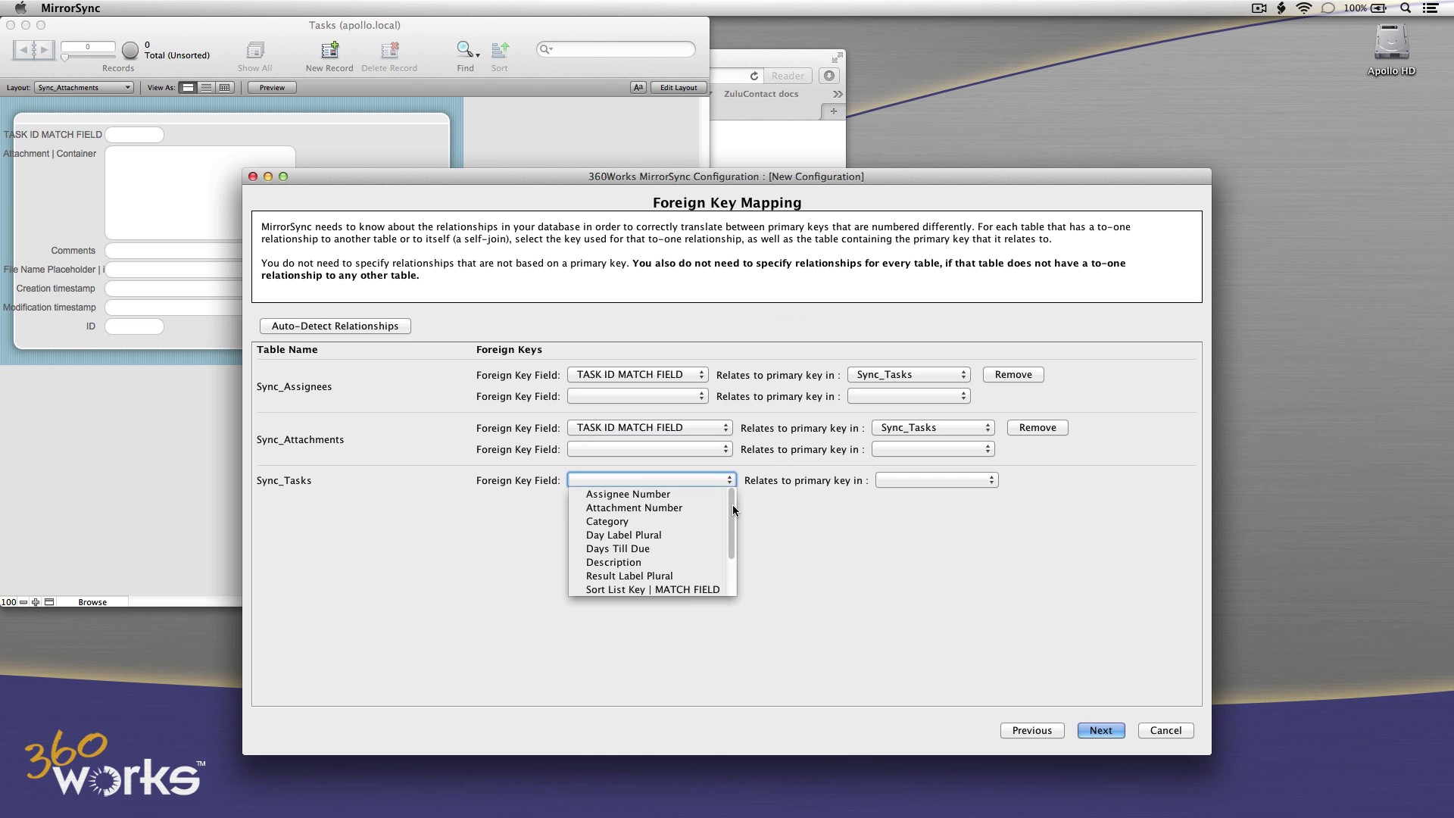
scroll(730, 548, "down", 3)
scroll(735, 492, "up", 3)
left_click(780, 528)
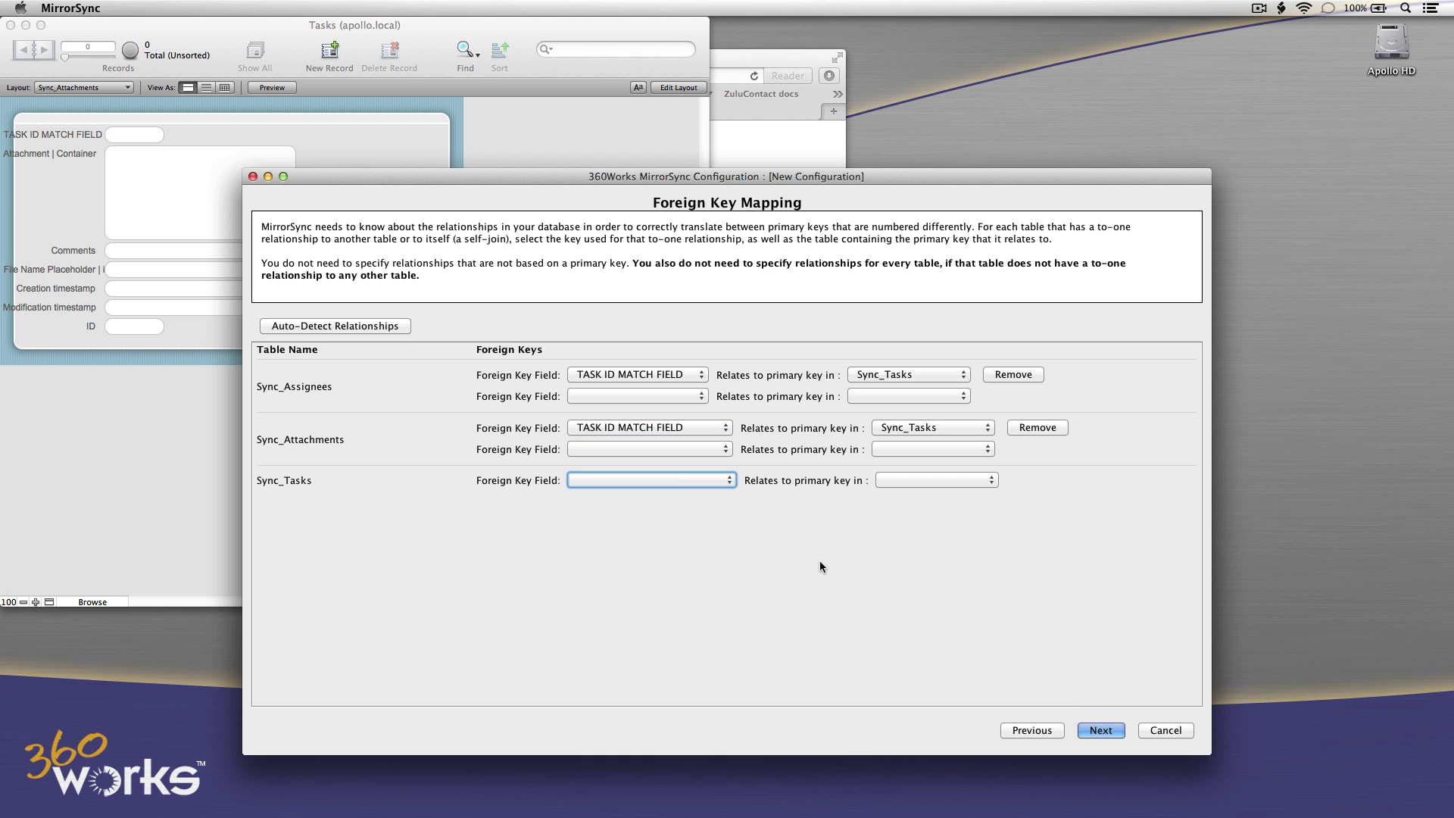
Rearrange the Sync_Tasks and Sync_Attachments boxes in the relationship diagram and save the configuration.
left_click(1098, 733)
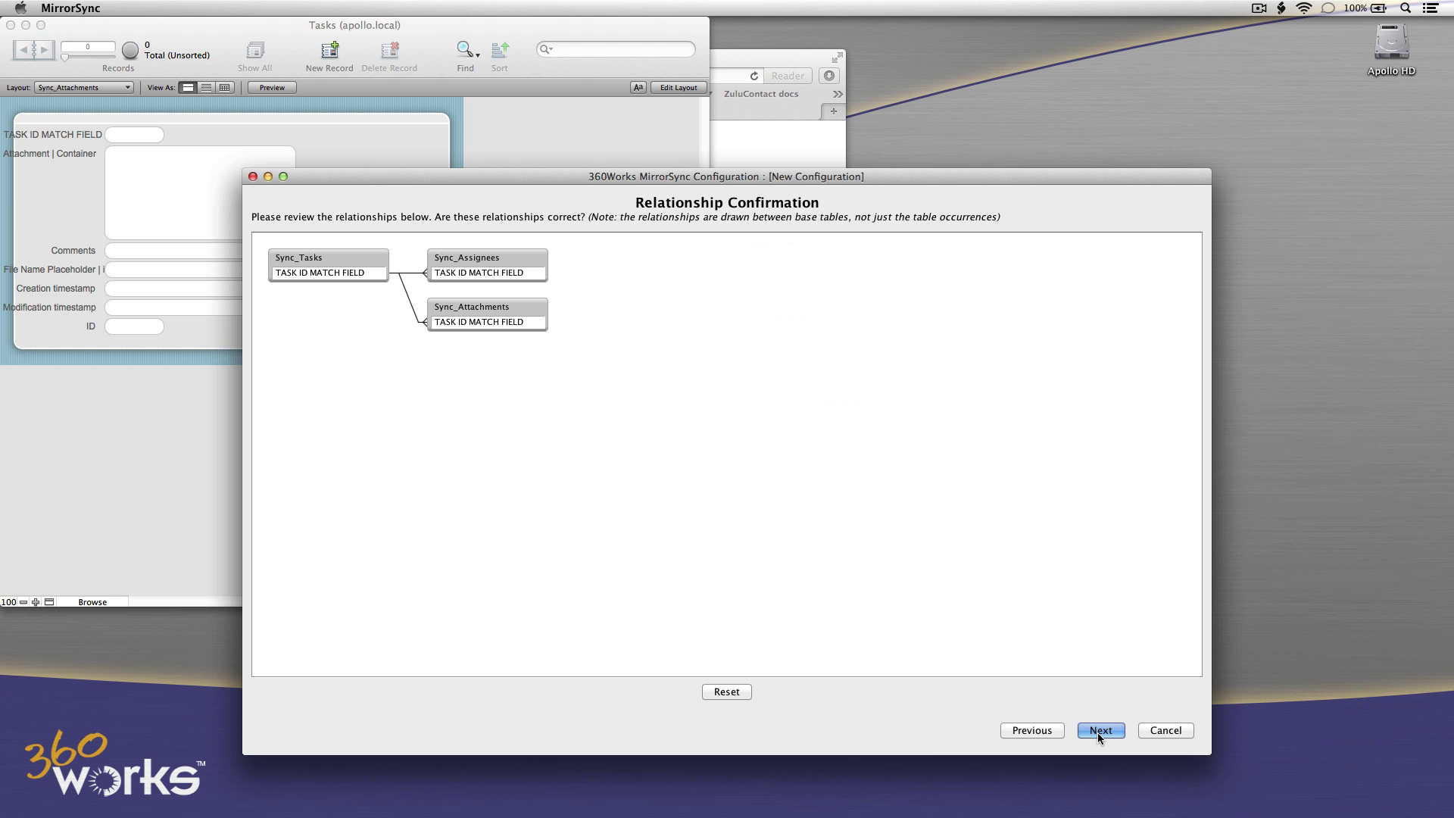
left_click_drag(509, 319, 524, 378)
left_click_drag(476, 256, 502, 256)
left_click_drag(352, 256, 357, 288)
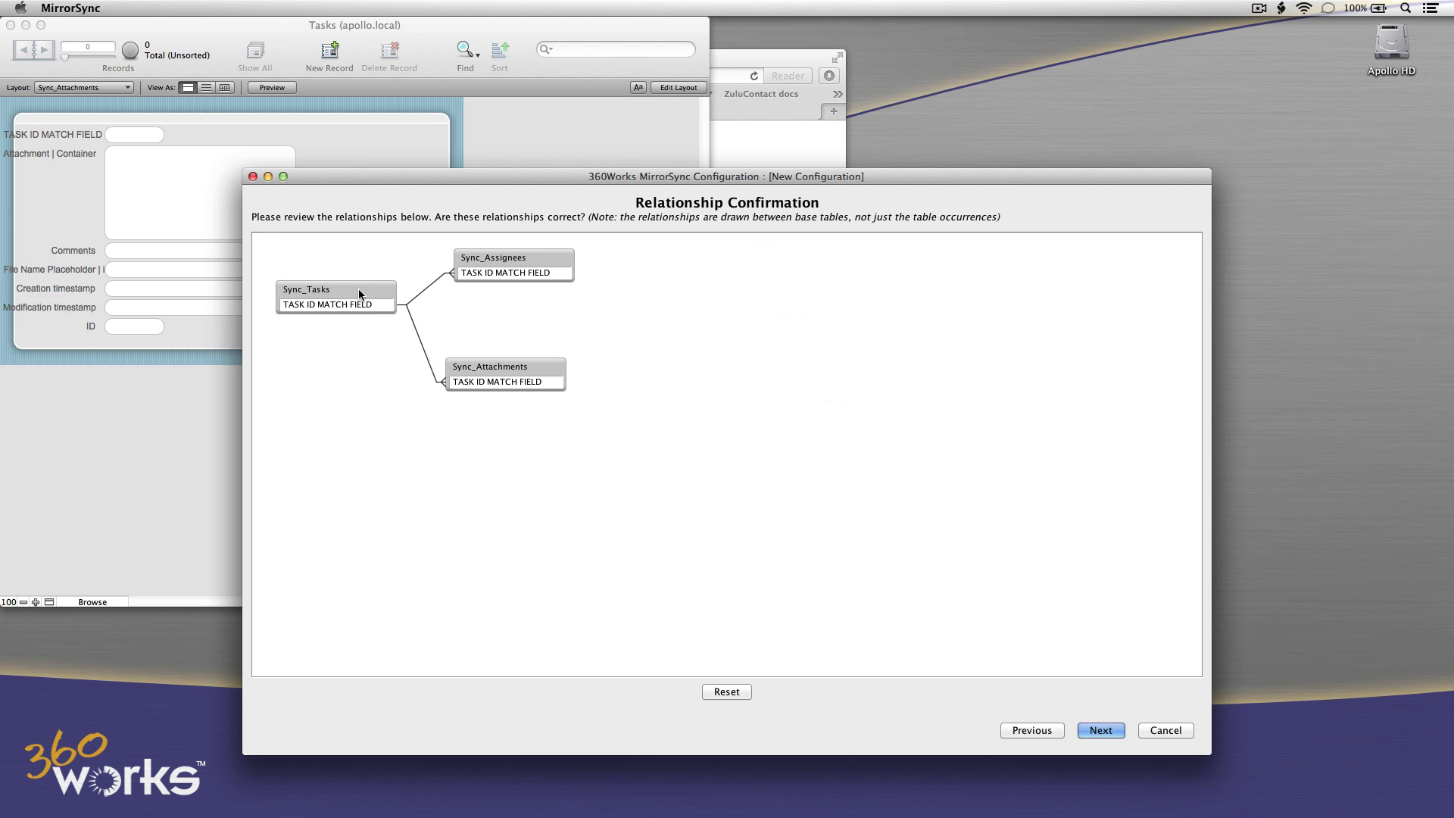
left_click(1110, 732)
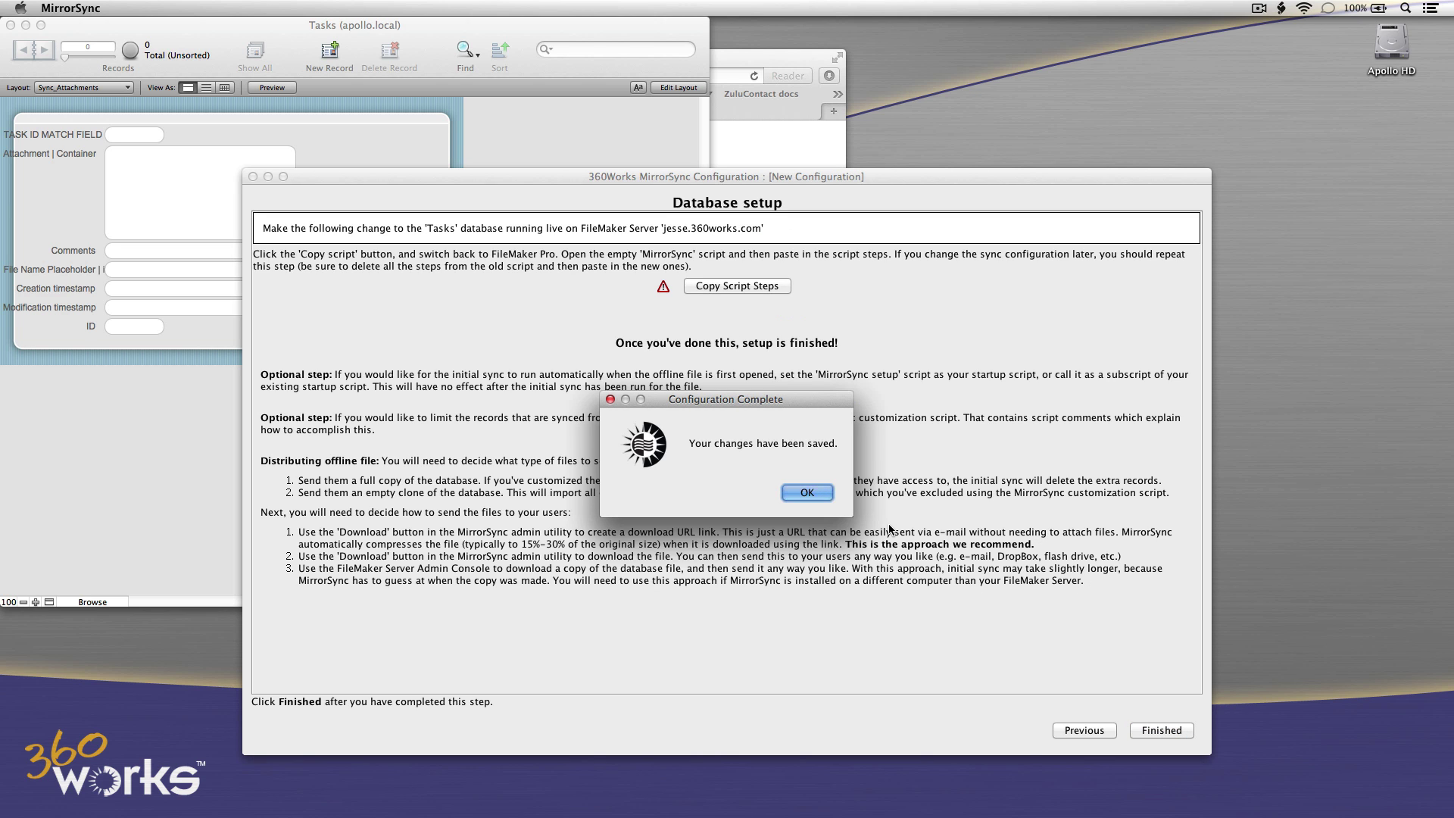
Copy the generated MirrorSync script steps to the clipboard.
left_click(807, 494)
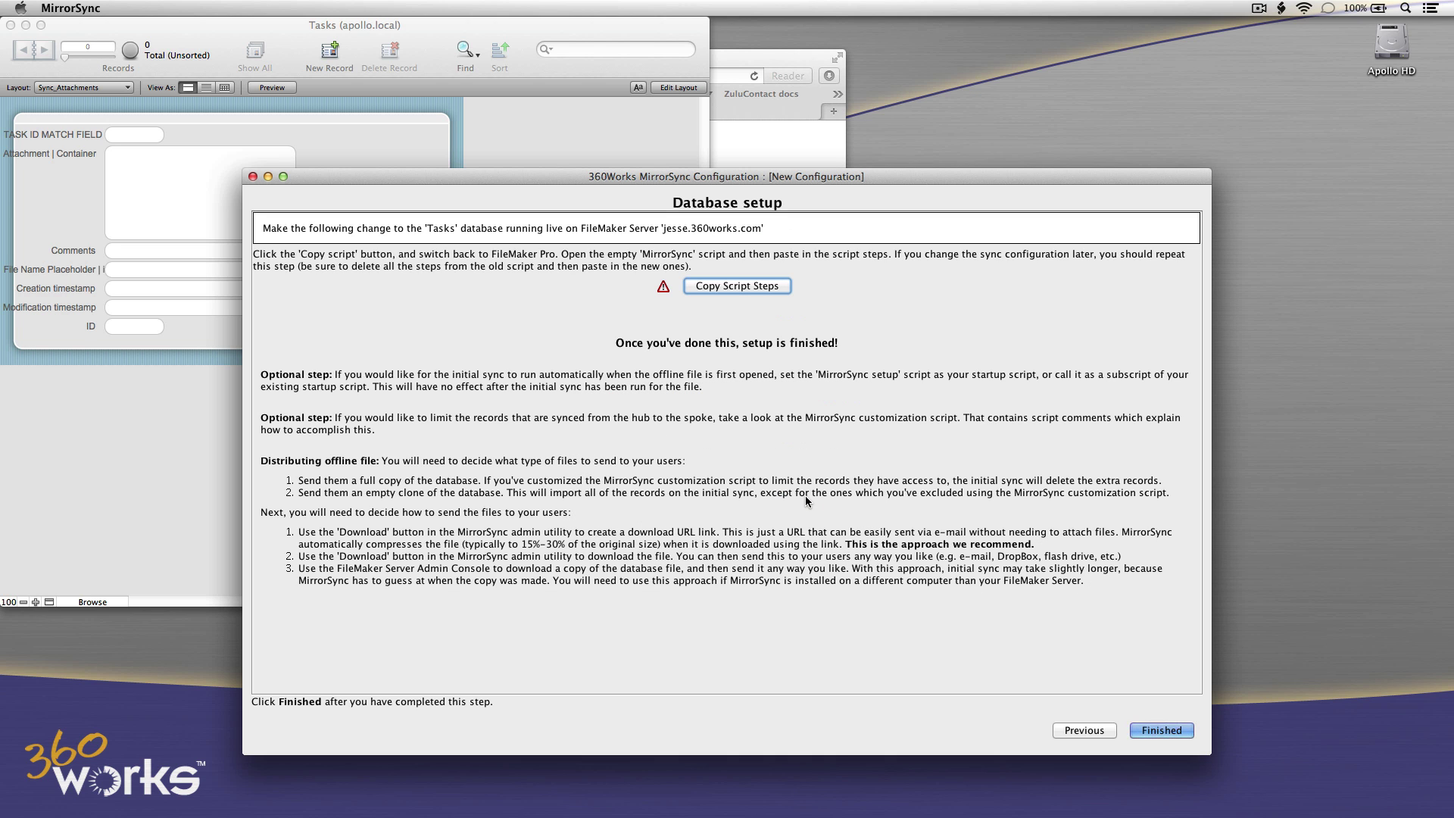
left_click(736, 287)
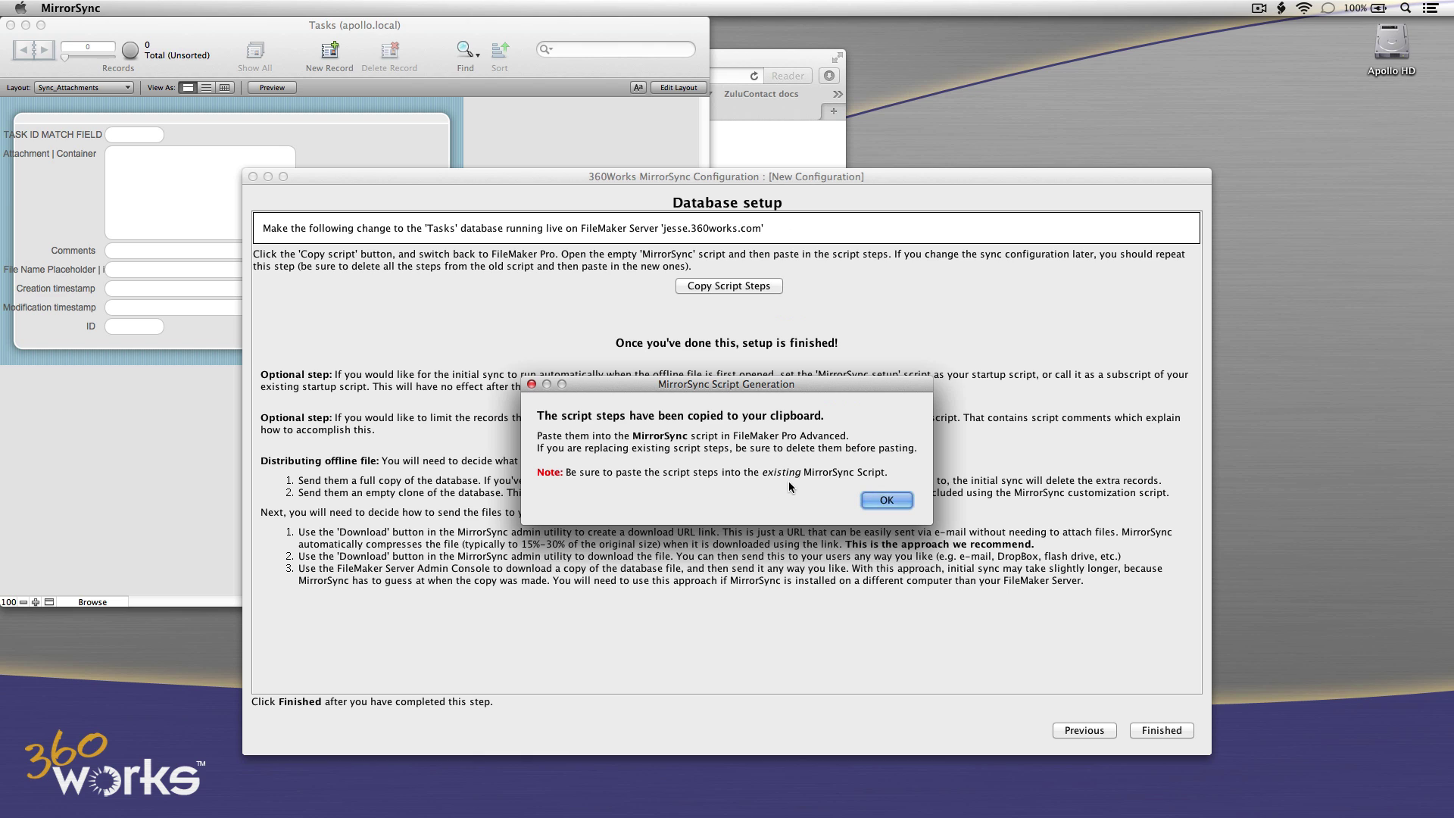
left_click(886, 501)
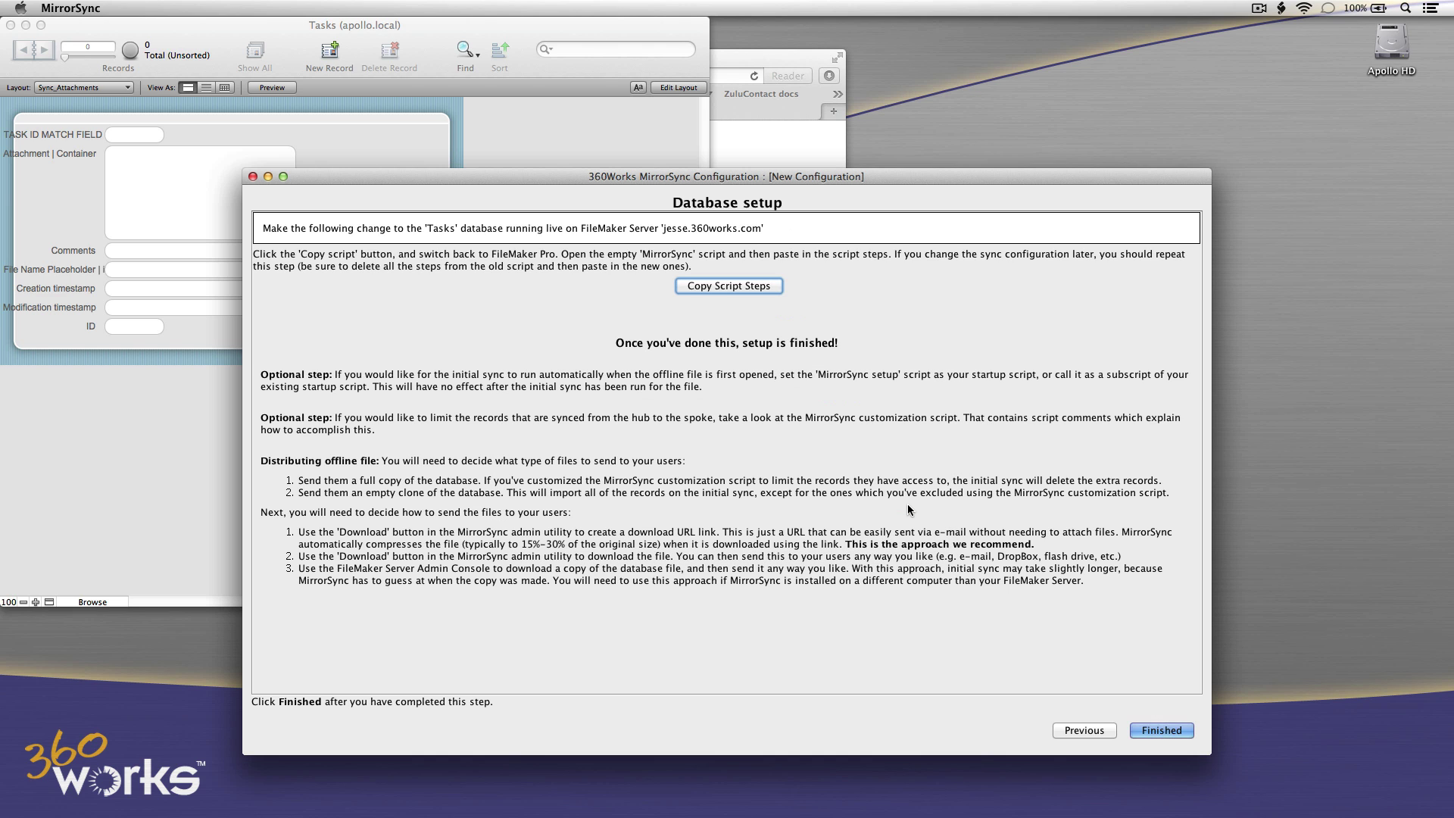
Paste the copied sync steps into the empty MirrorSync script in Manage Scripts and save it.
left_click(631, 155)
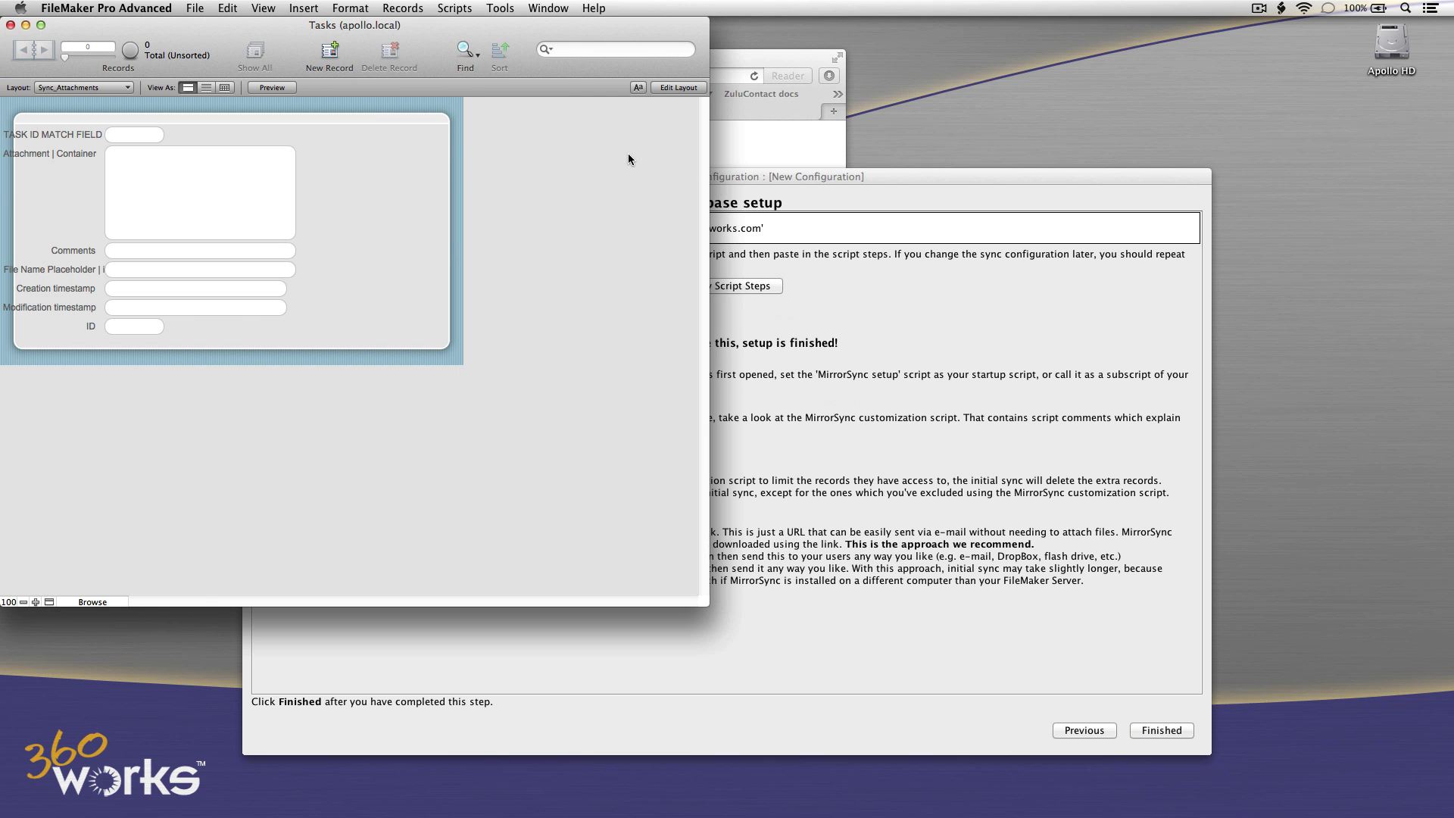
left_click(455, 7)
left_click(462, 28)
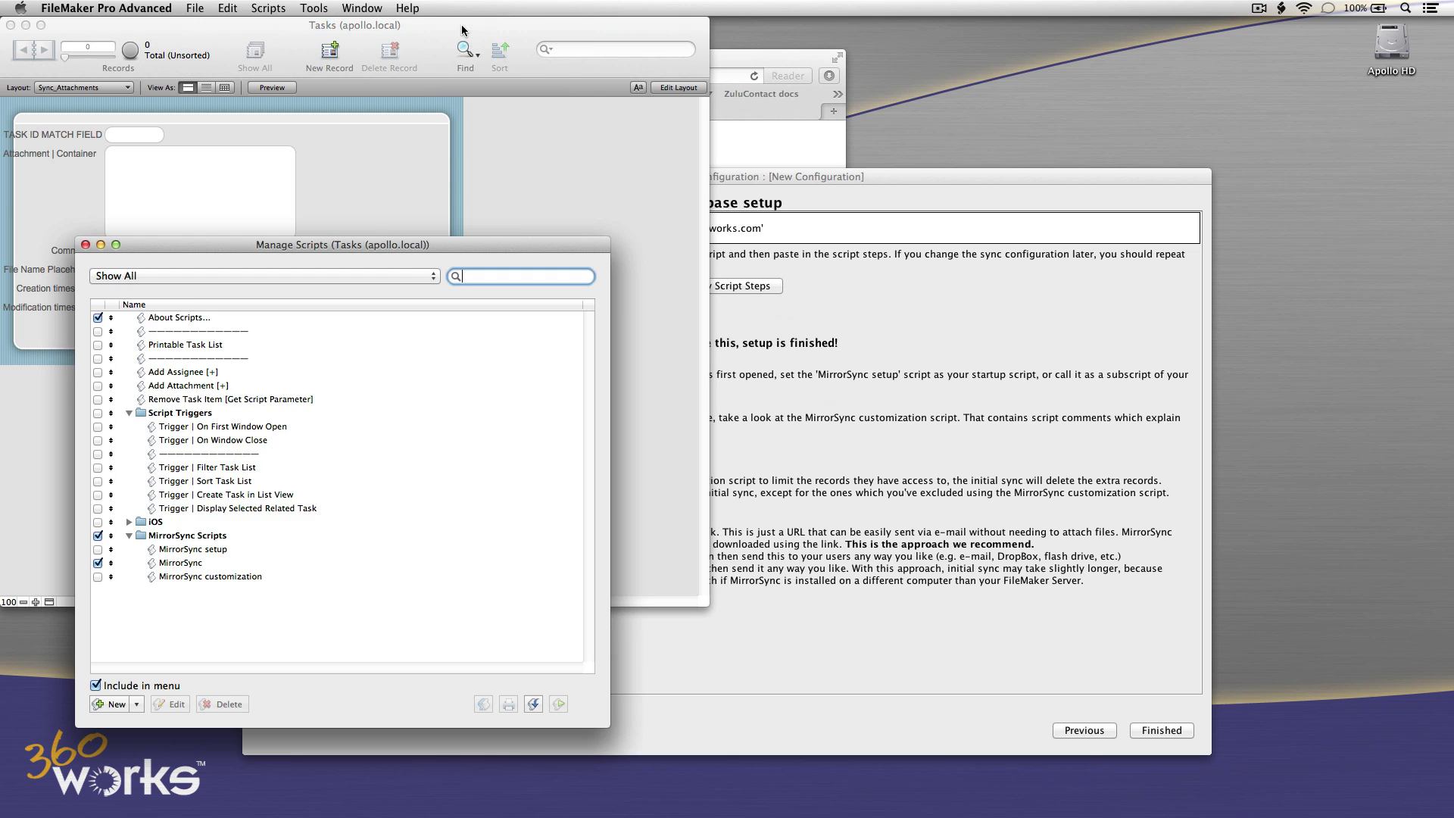
double_click(178, 564)
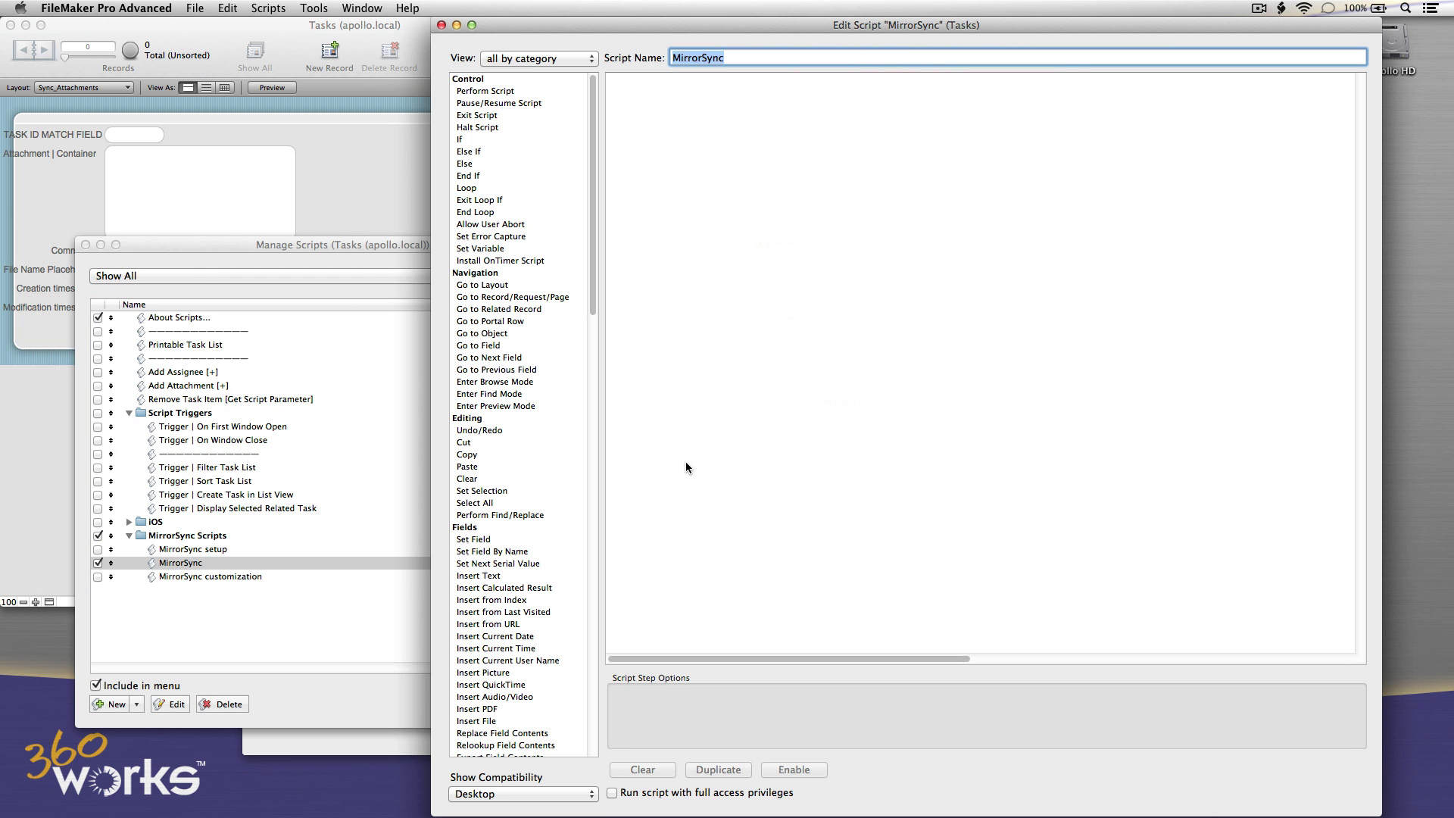
left_click(734, 461)
left_click(228, 8)
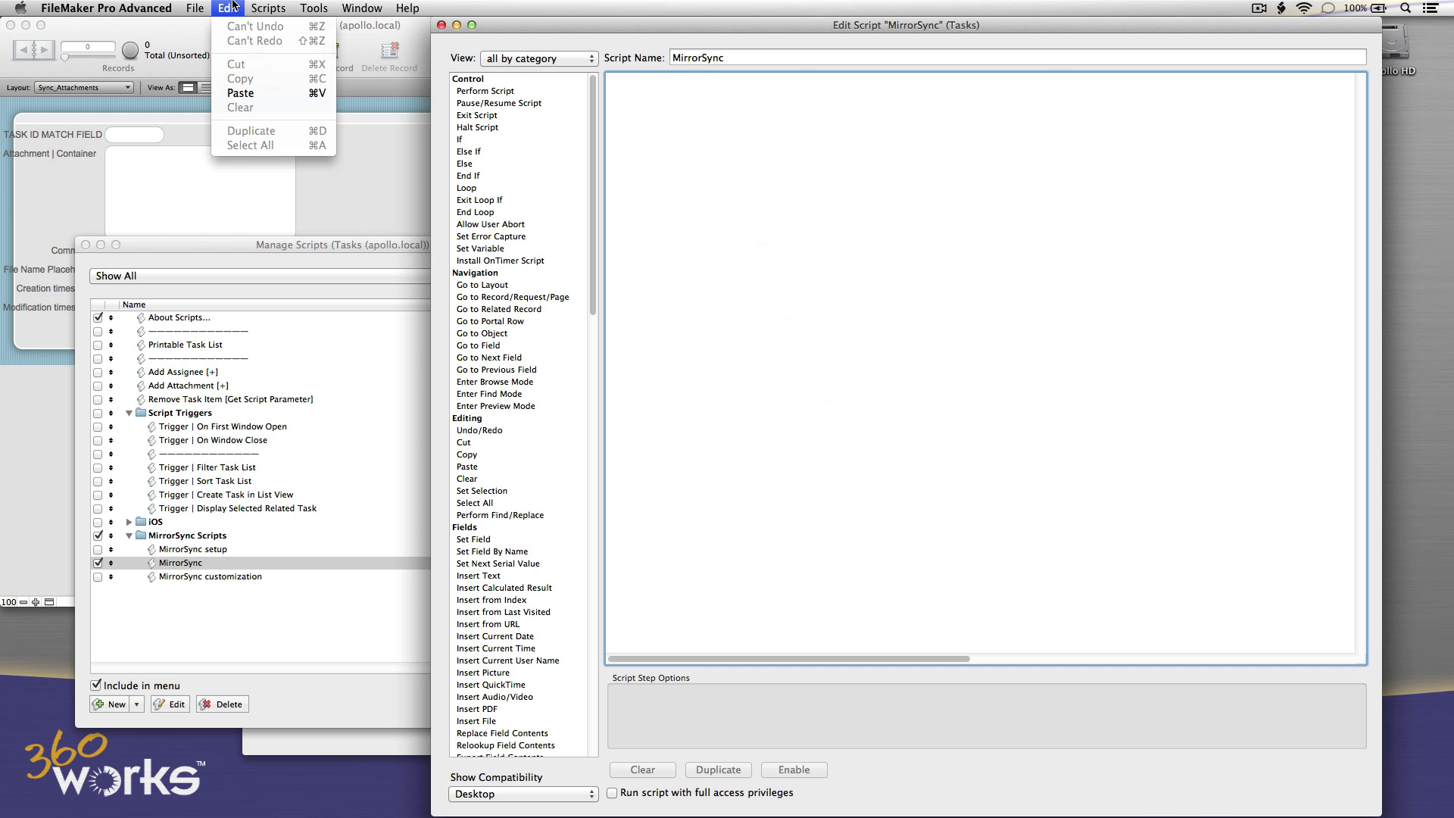
left_click(240, 92)
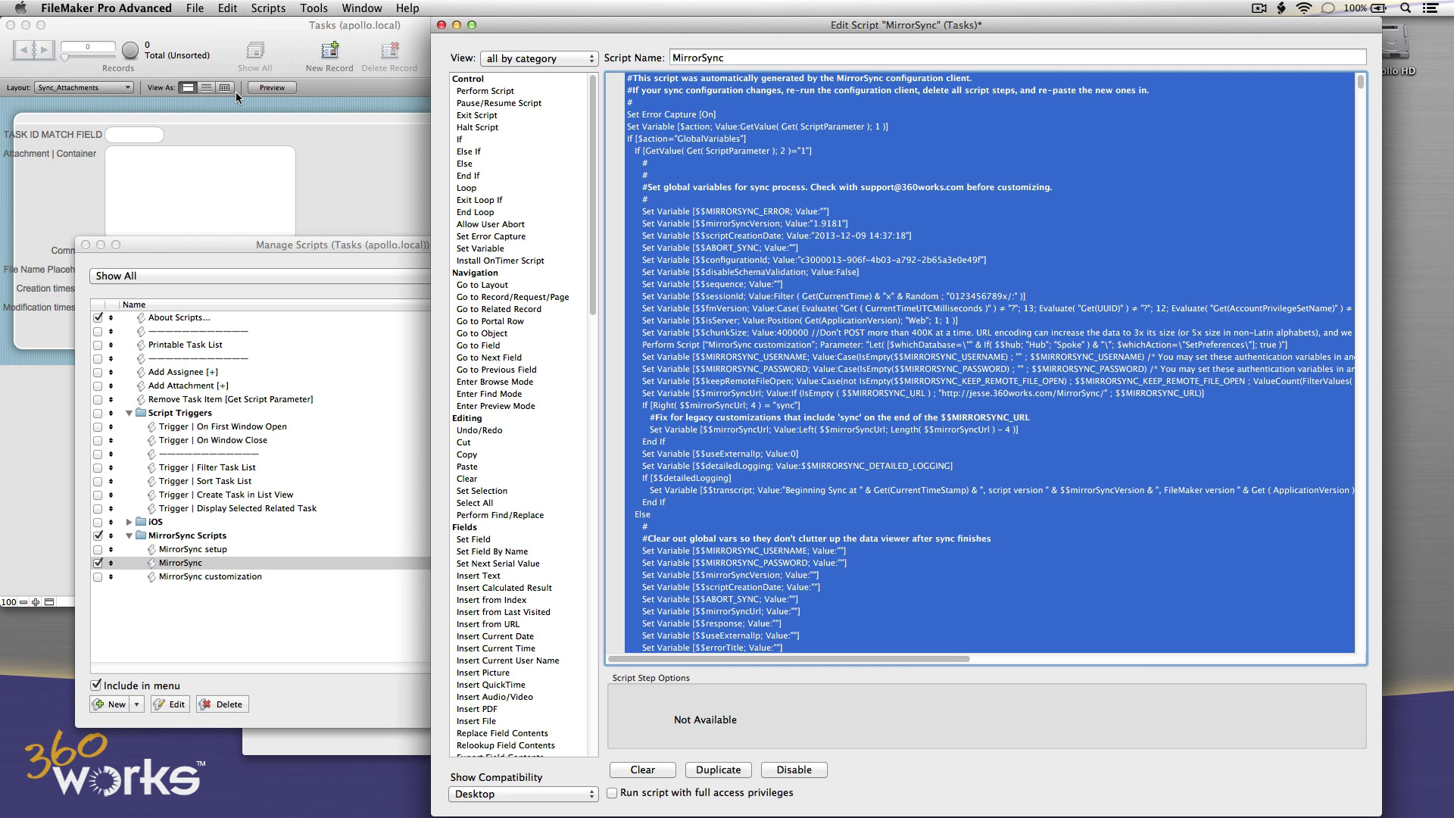
left_click(440, 25)
left_click(847, 303)
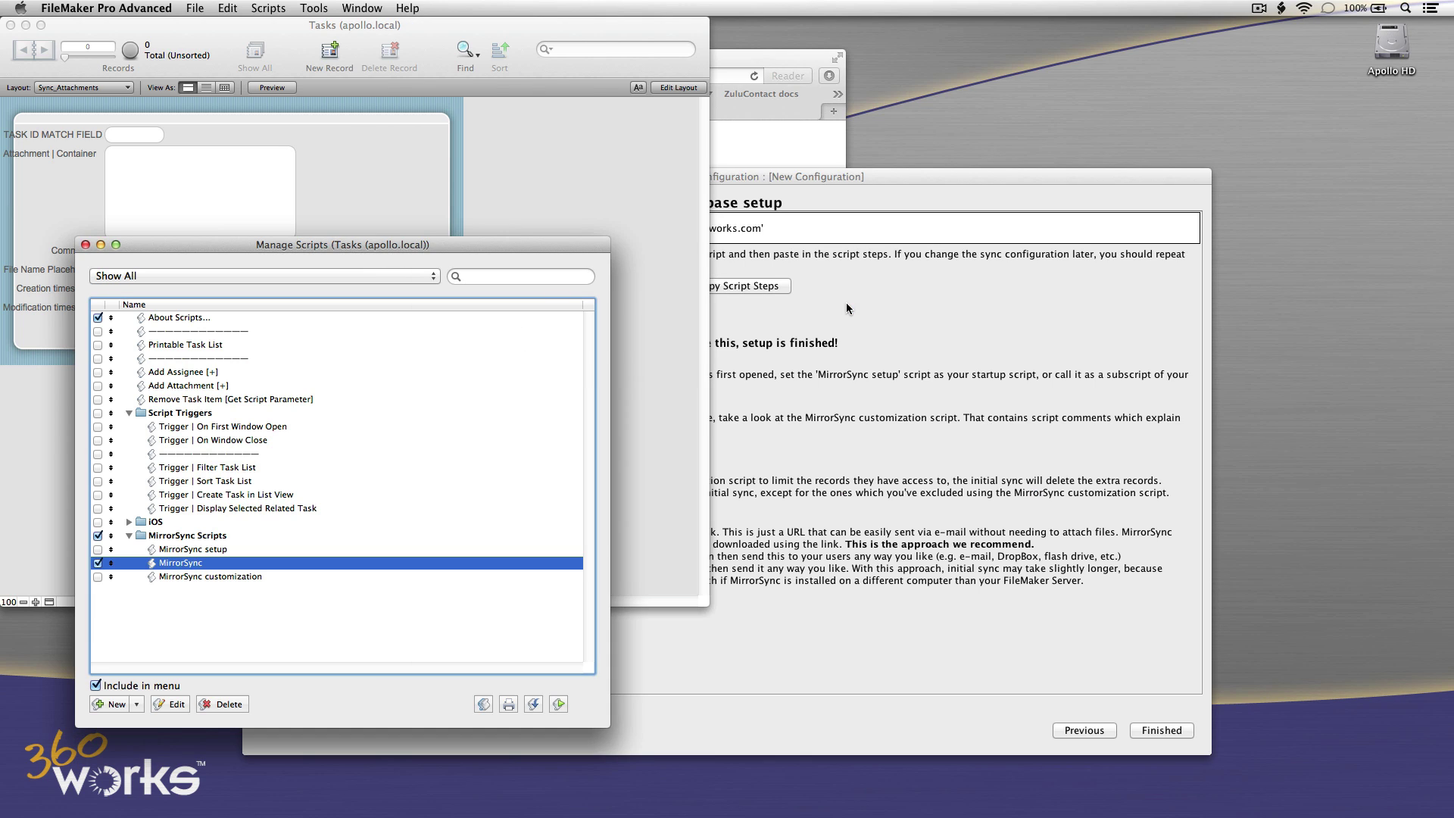
Switch to the MirrorSync configuration window, then back to FileMaker Pro Advanced.
left_click(845, 300)
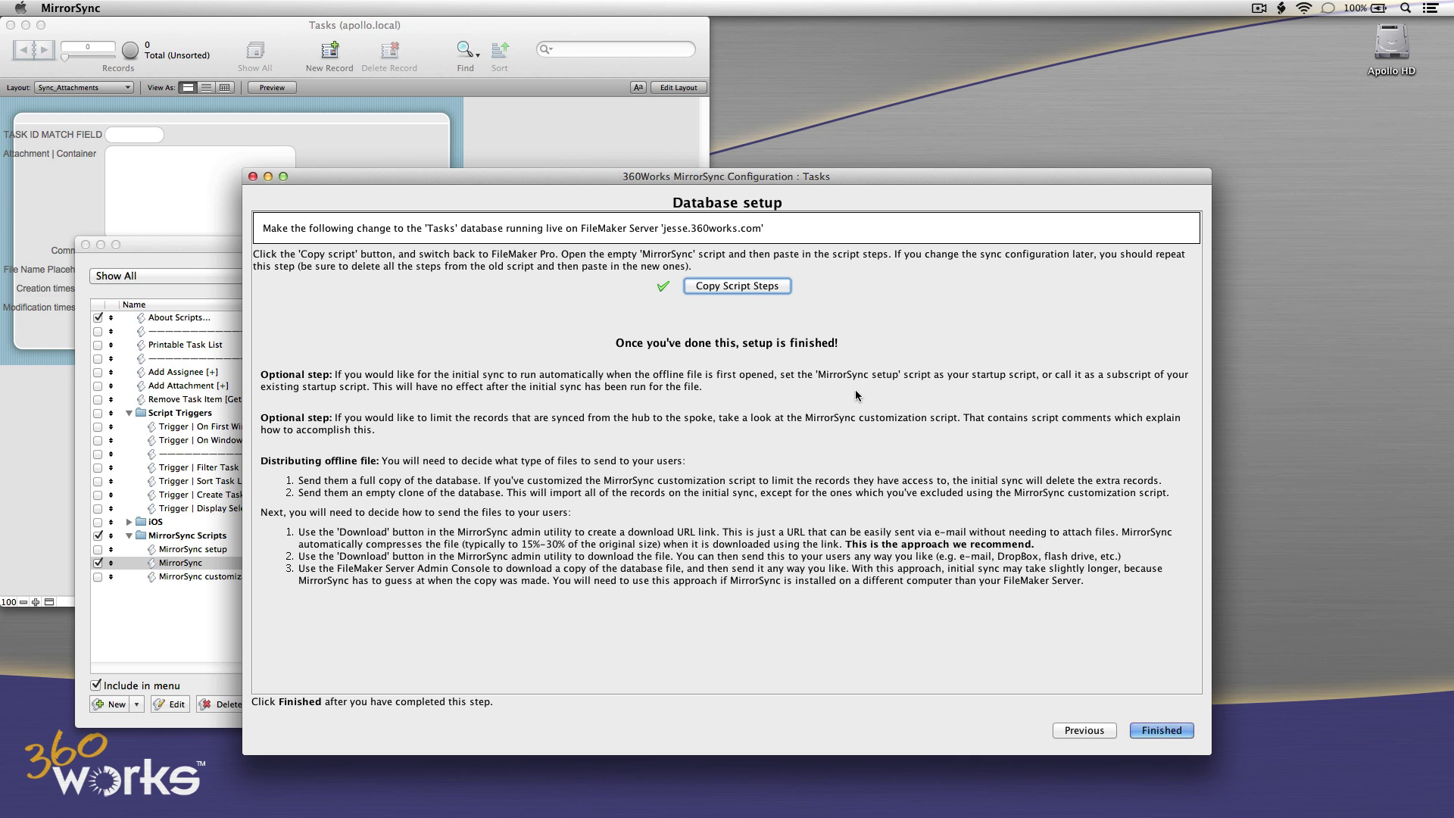
key("super+Tab")
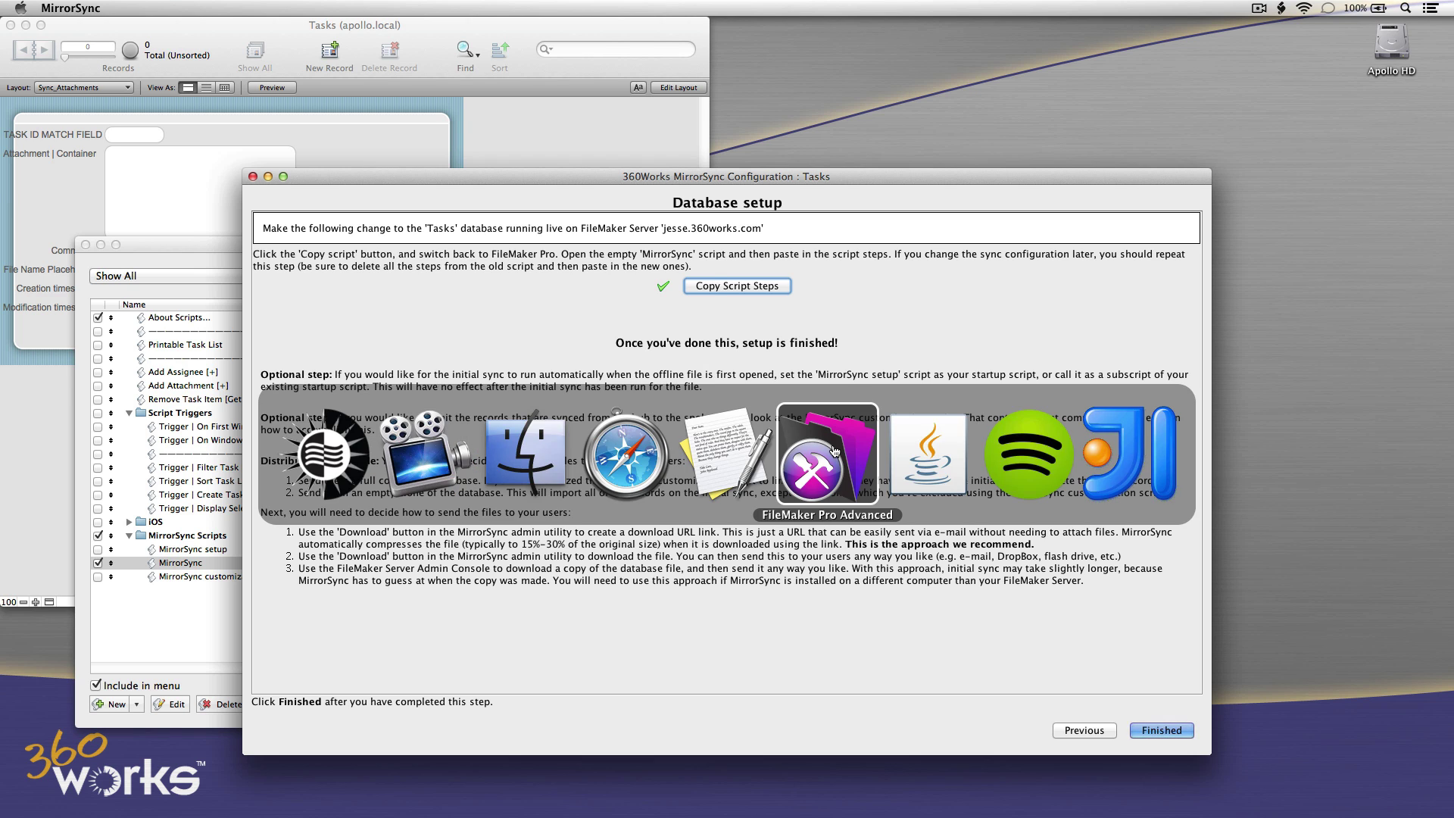
left_click(833, 451)
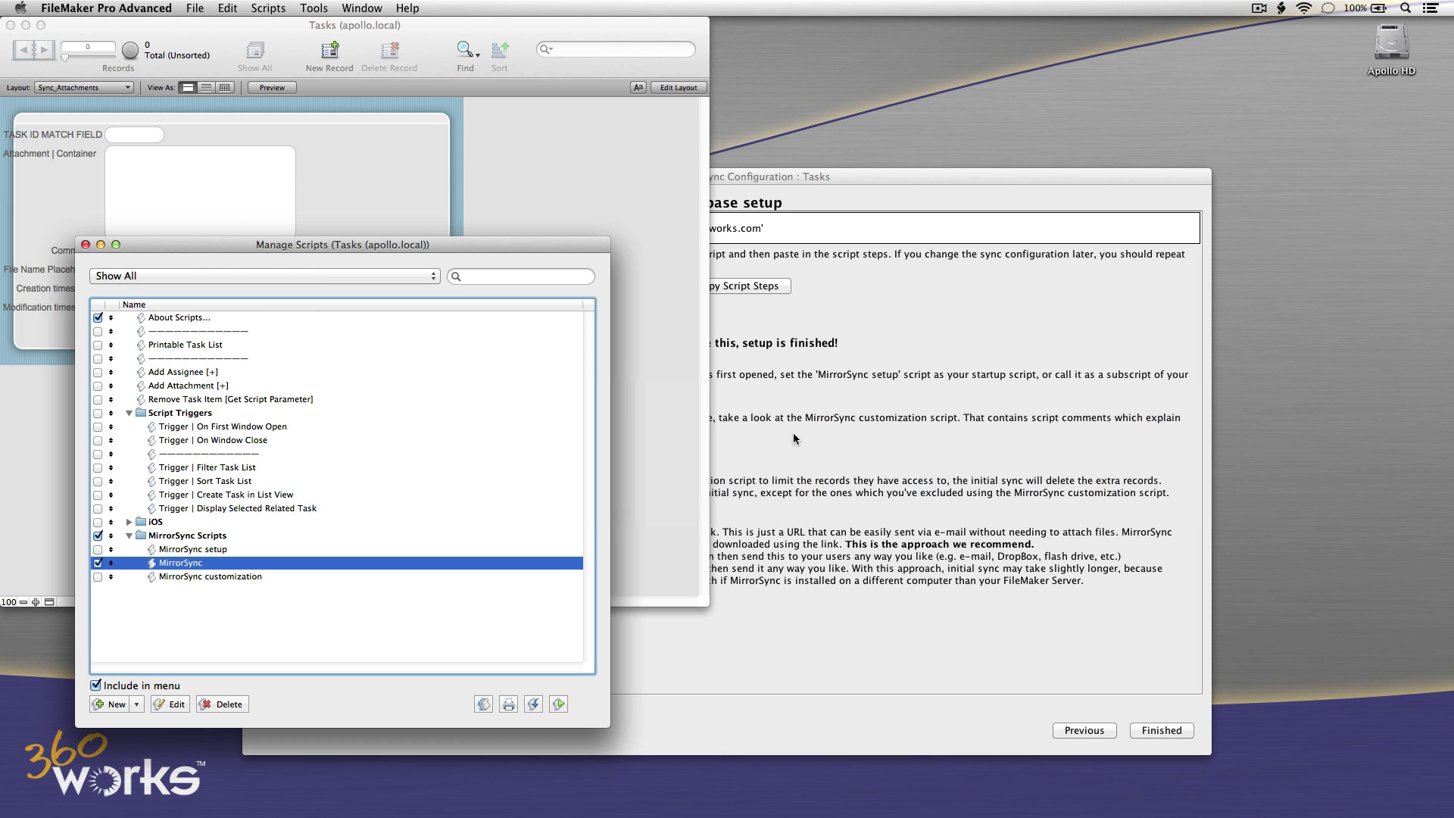
Review the Tasks file's script trigger settings in File Options without making changes.
left_click(86, 244)
left_click(195, 8)
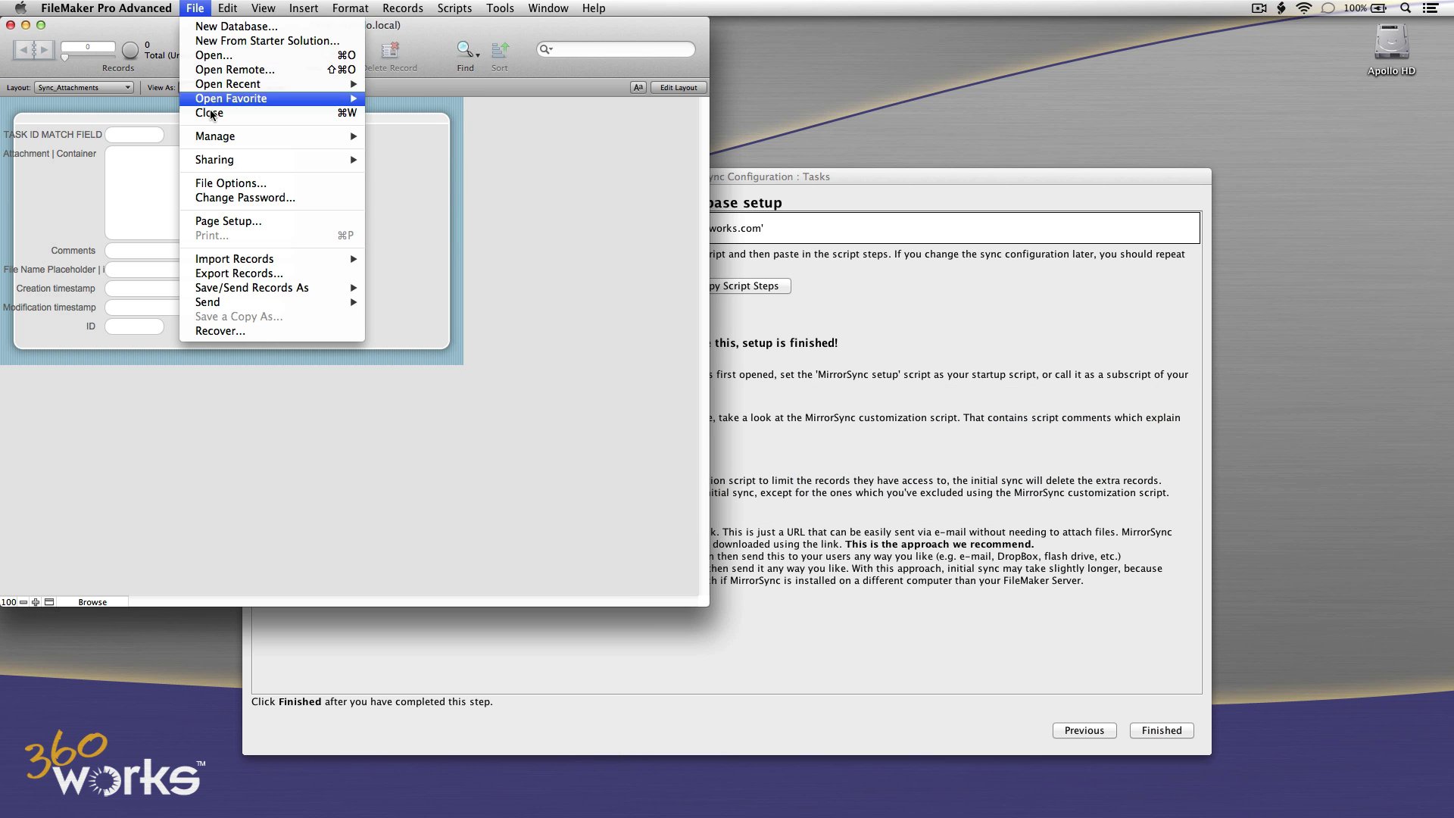
left_click(216, 182)
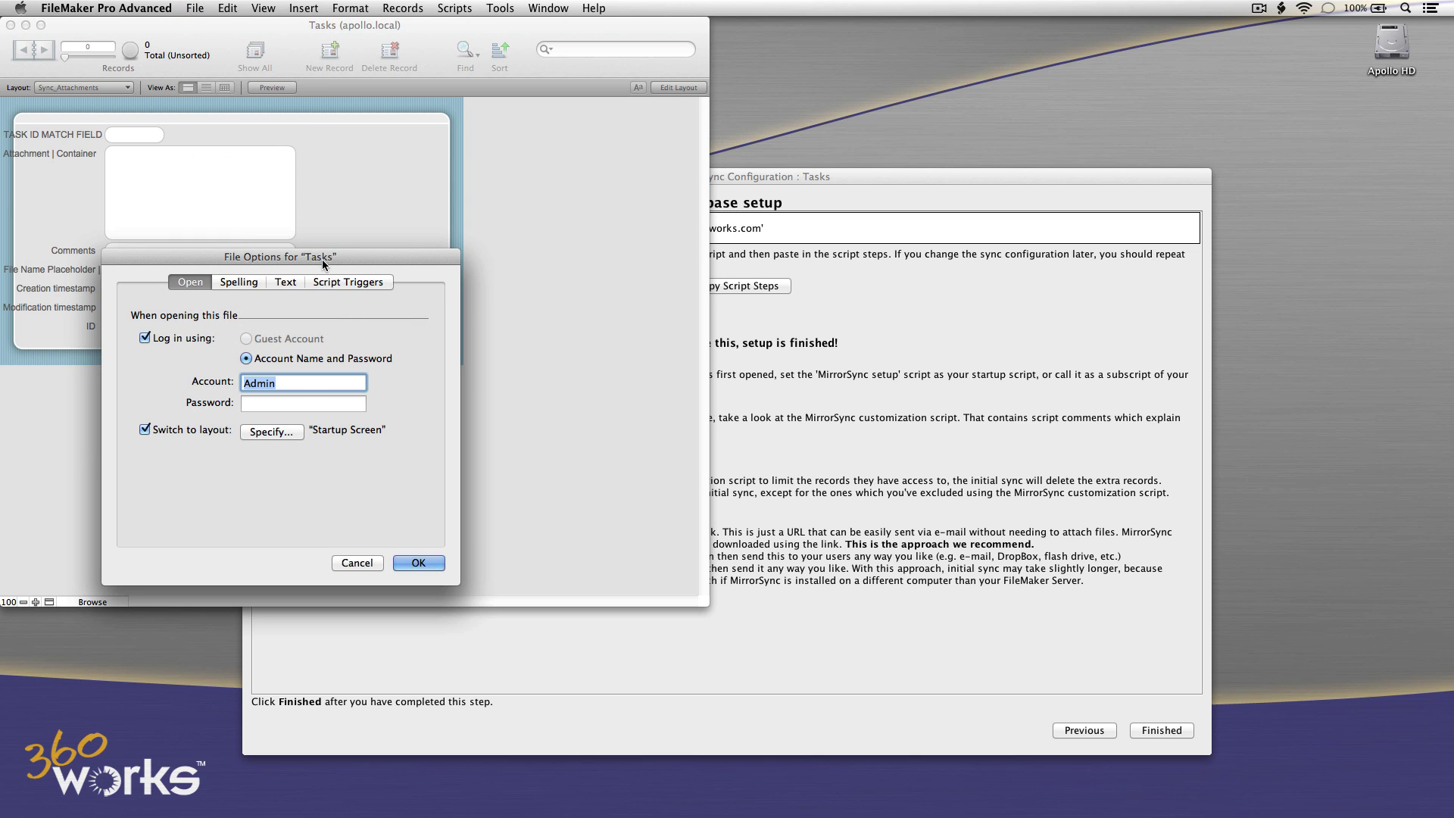
left_click(343, 278)
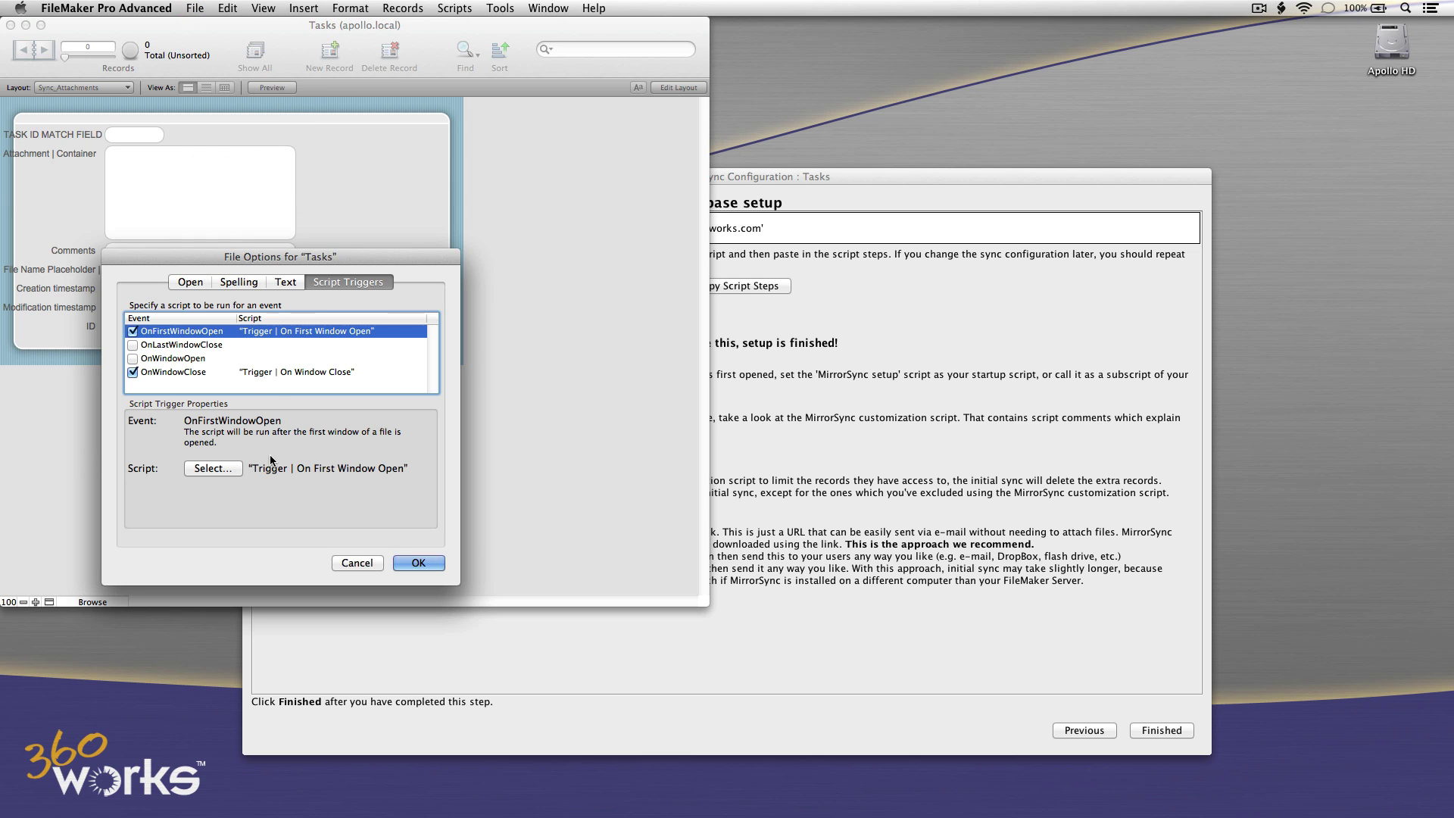
left_click(359, 562)
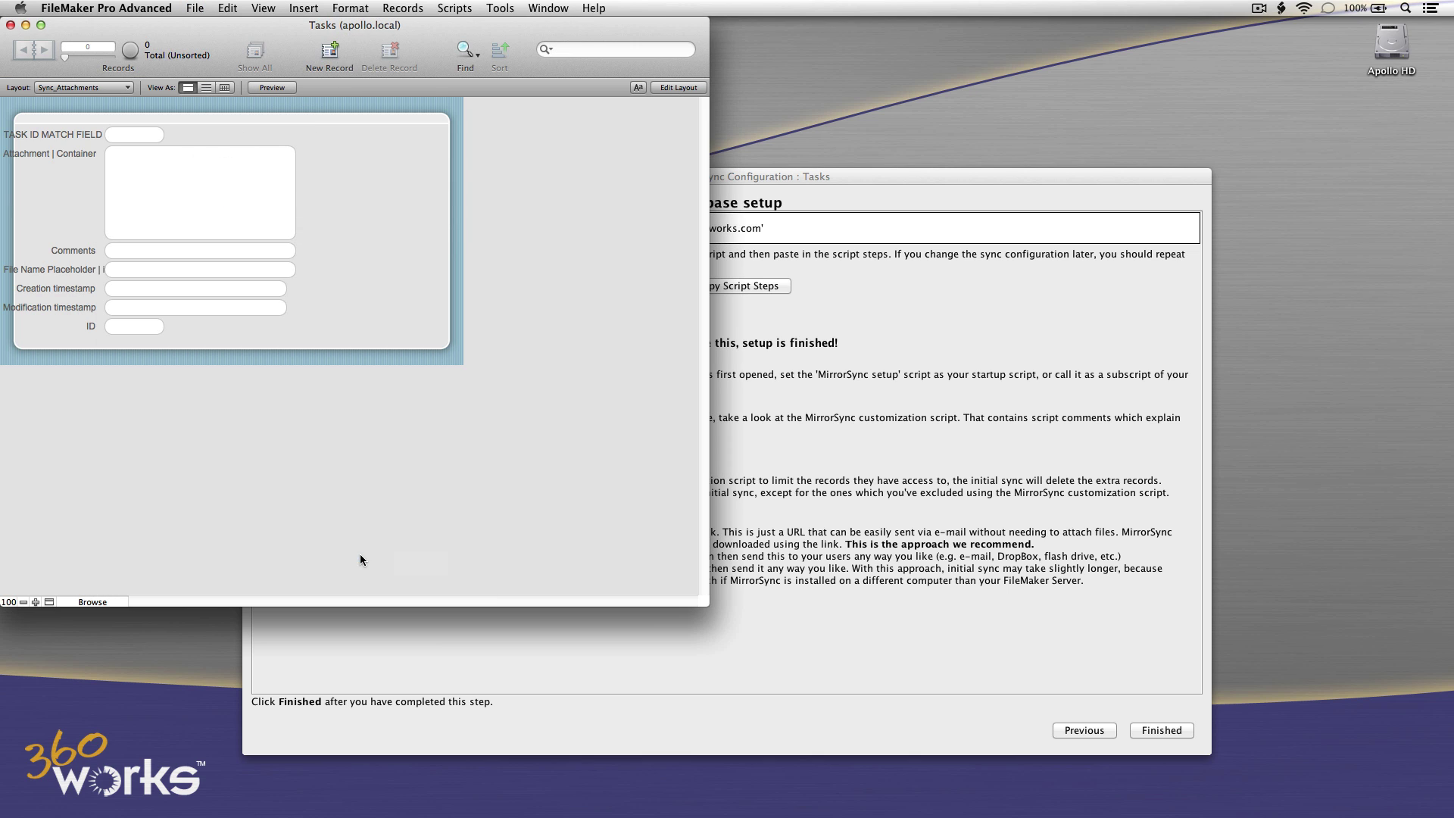
Add Perform Script ["MirrorSync setup"] after the final End If in Trigger | On First Window Open and save.
left_click(454, 7)
left_click(485, 28)
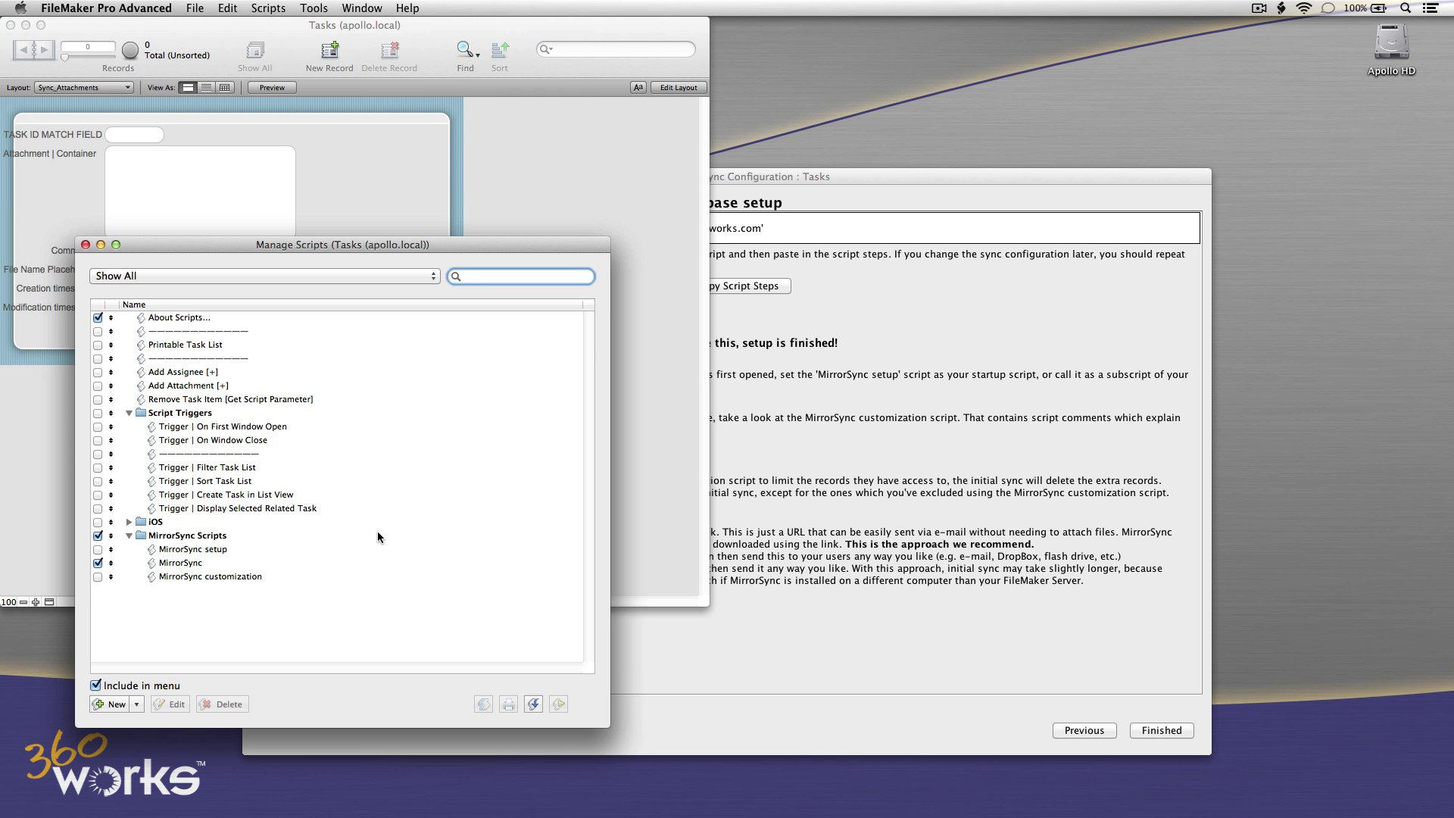
double_click(216, 428)
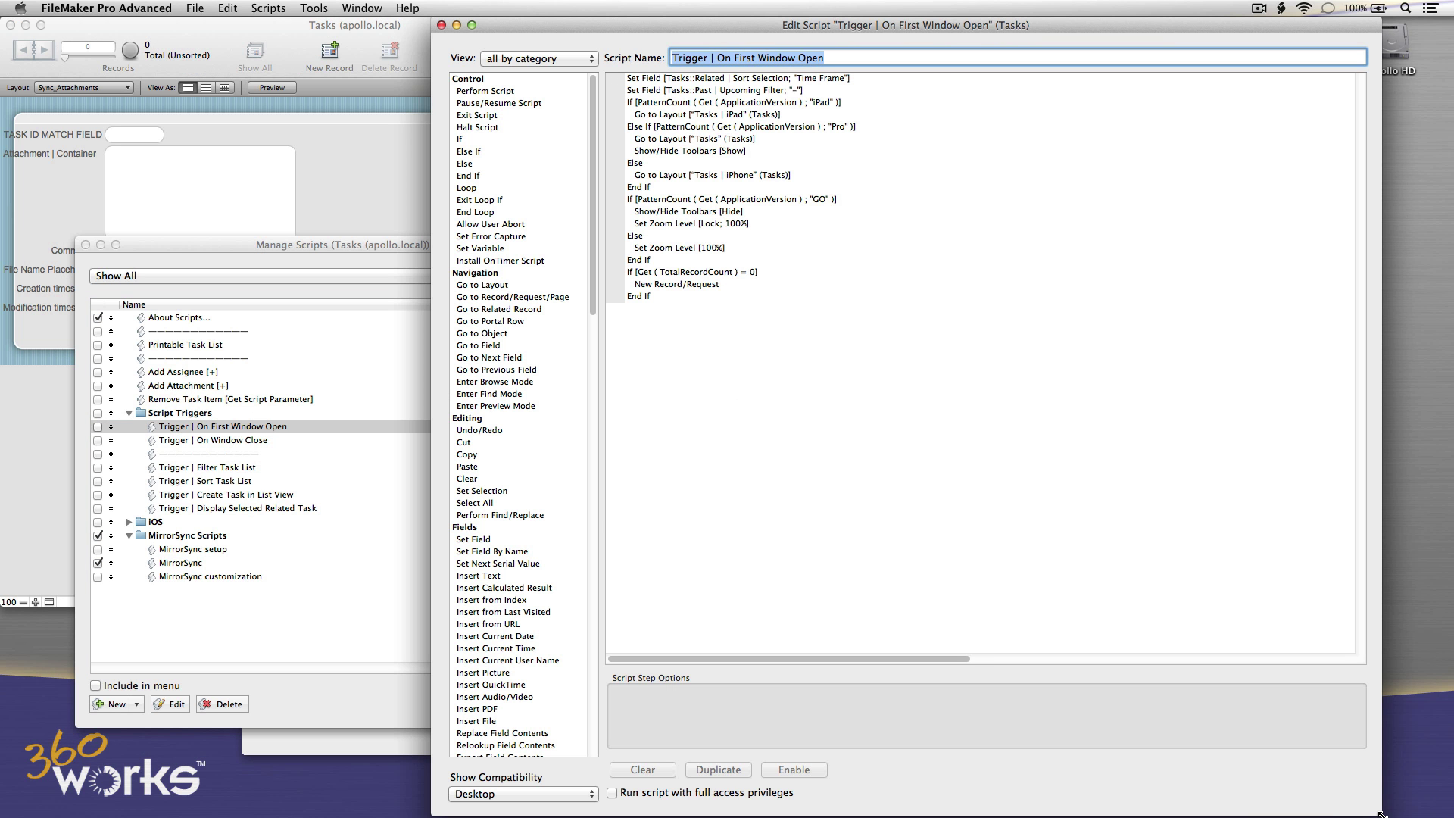
left_click_drag(1375, 814, 1314, 763)
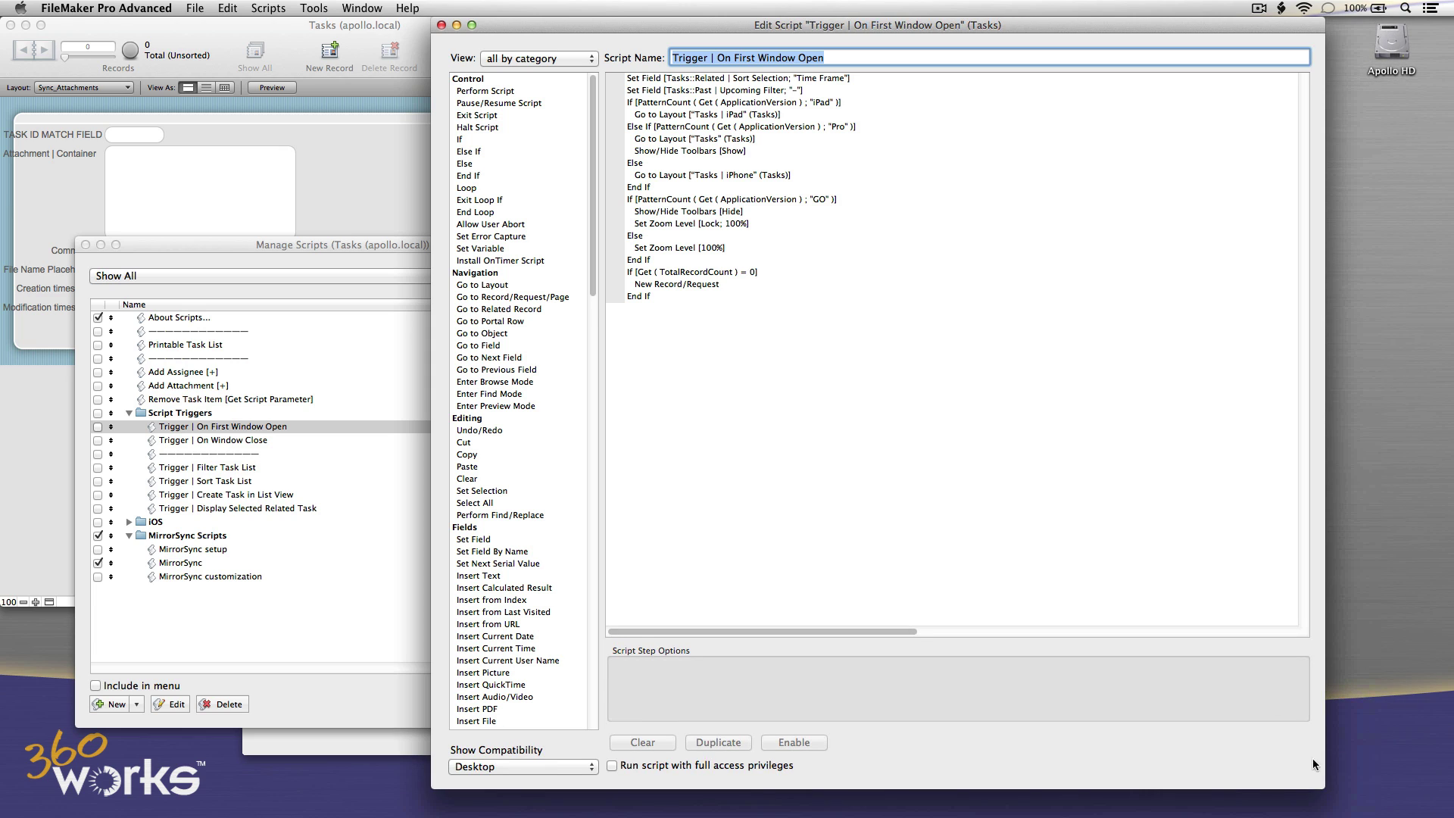
left_click(629, 295)
double_click(486, 91)
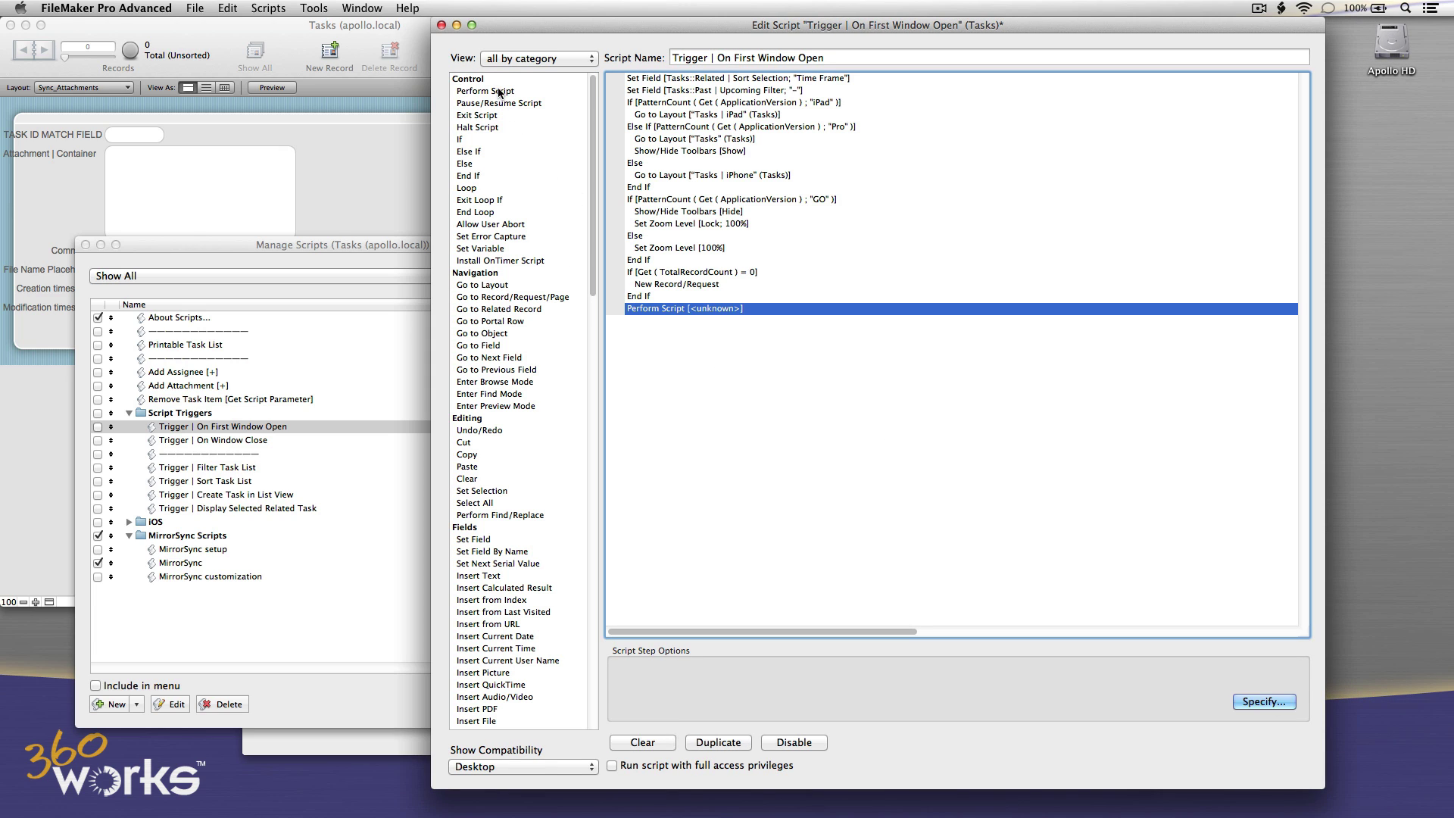
left_click(1264, 702)
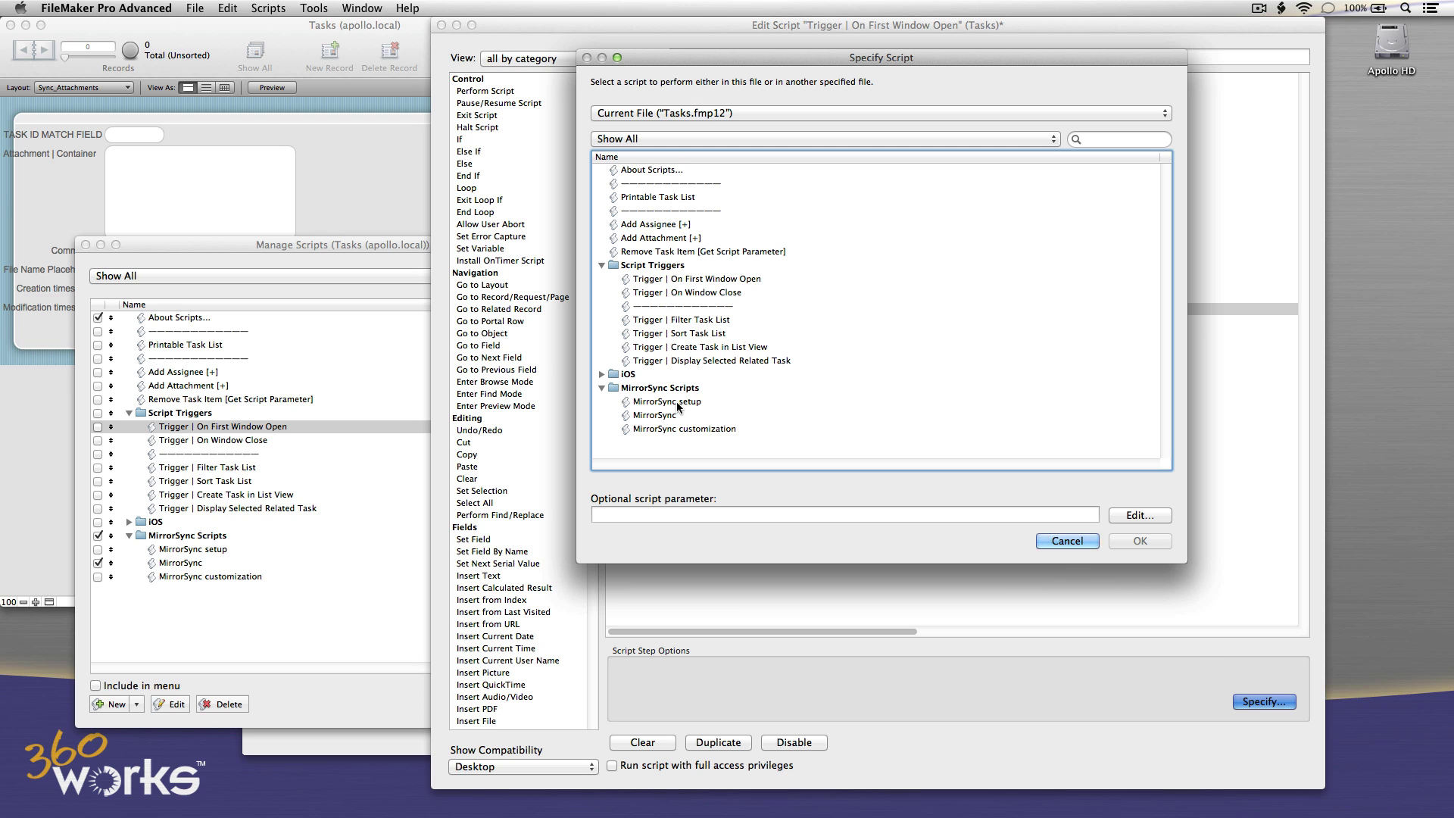
left_click(716, 405)
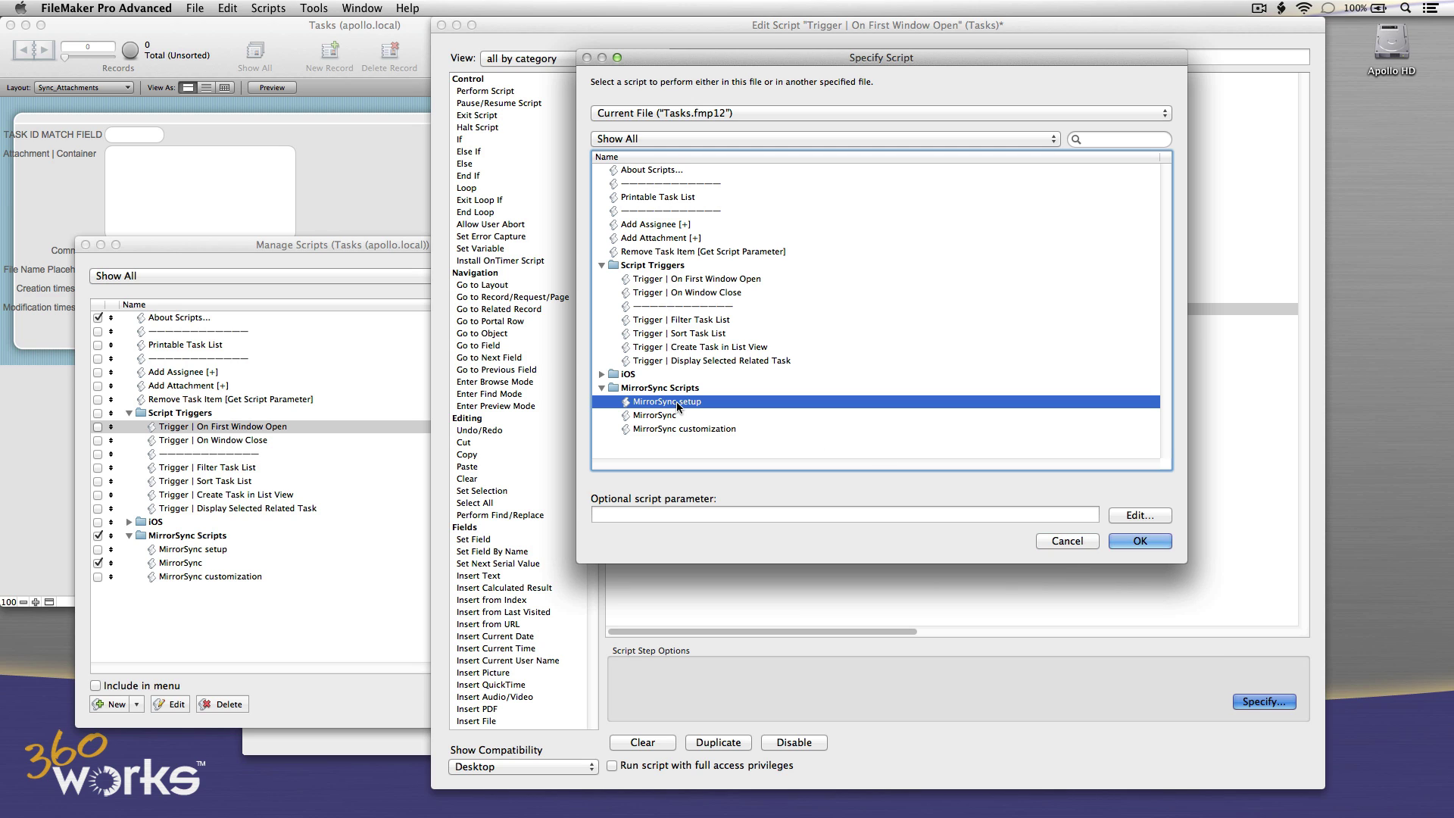
left_click(1119, 538)
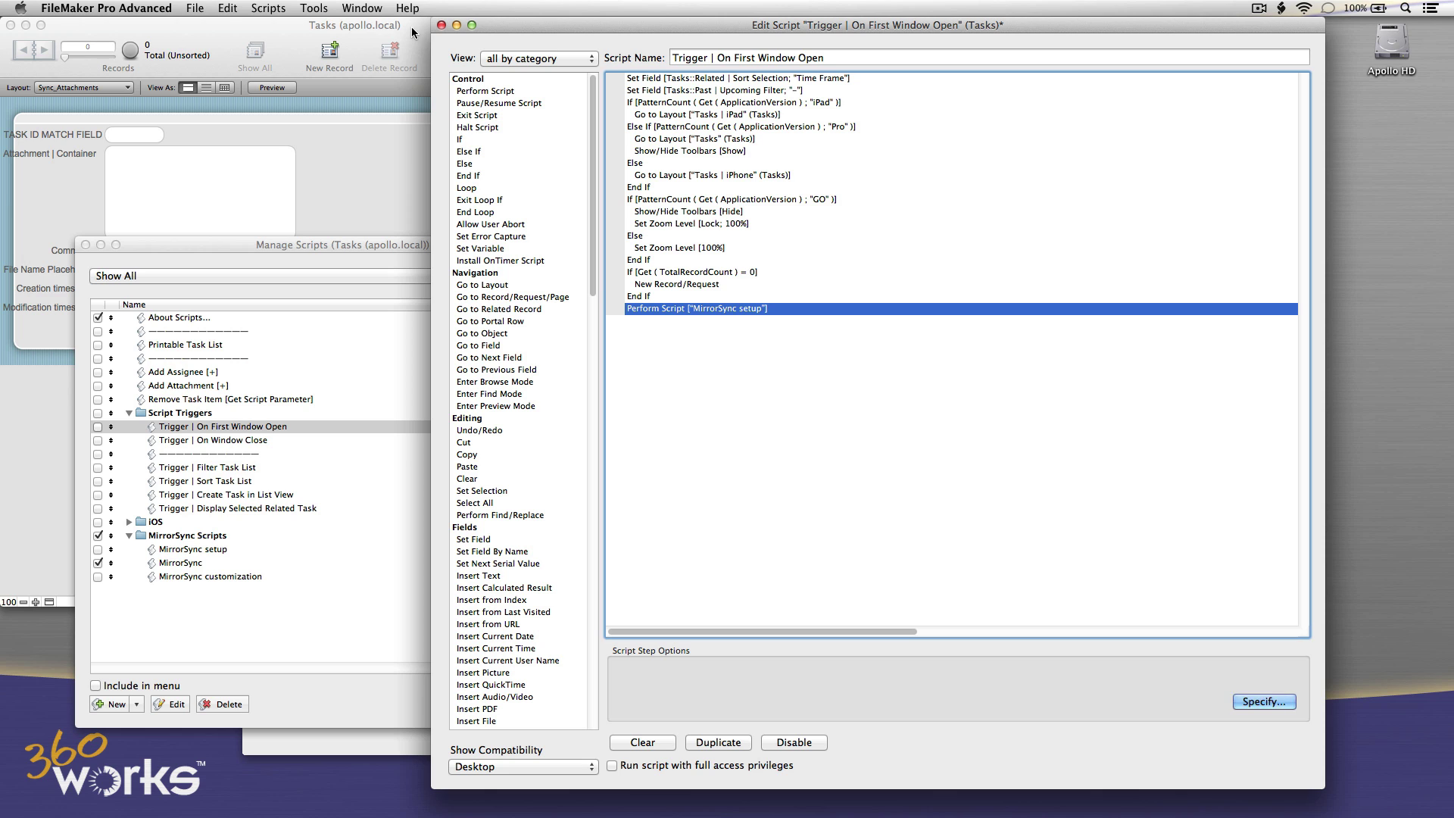
left_click(440, 25)
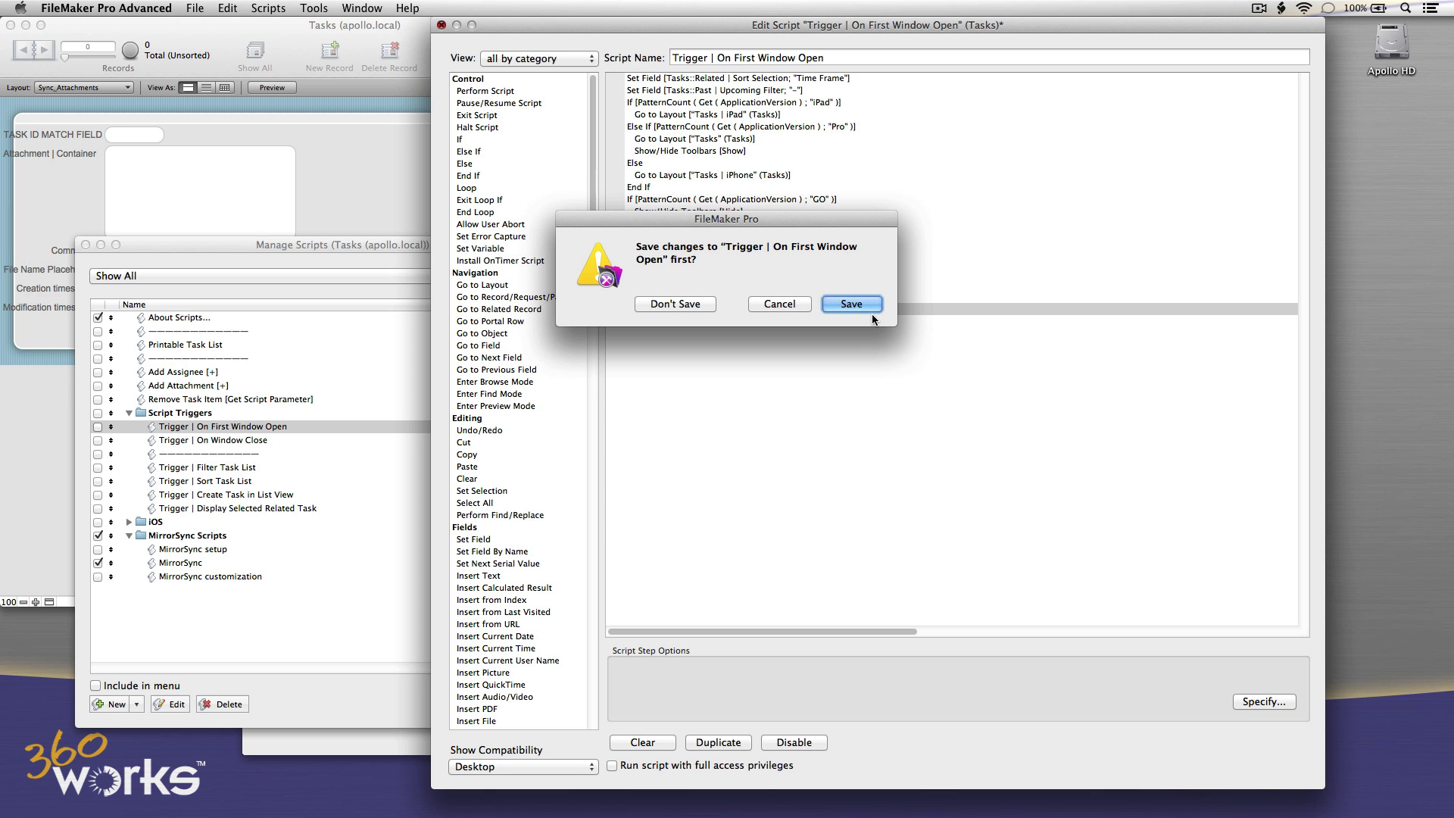
left_click(852, 304)
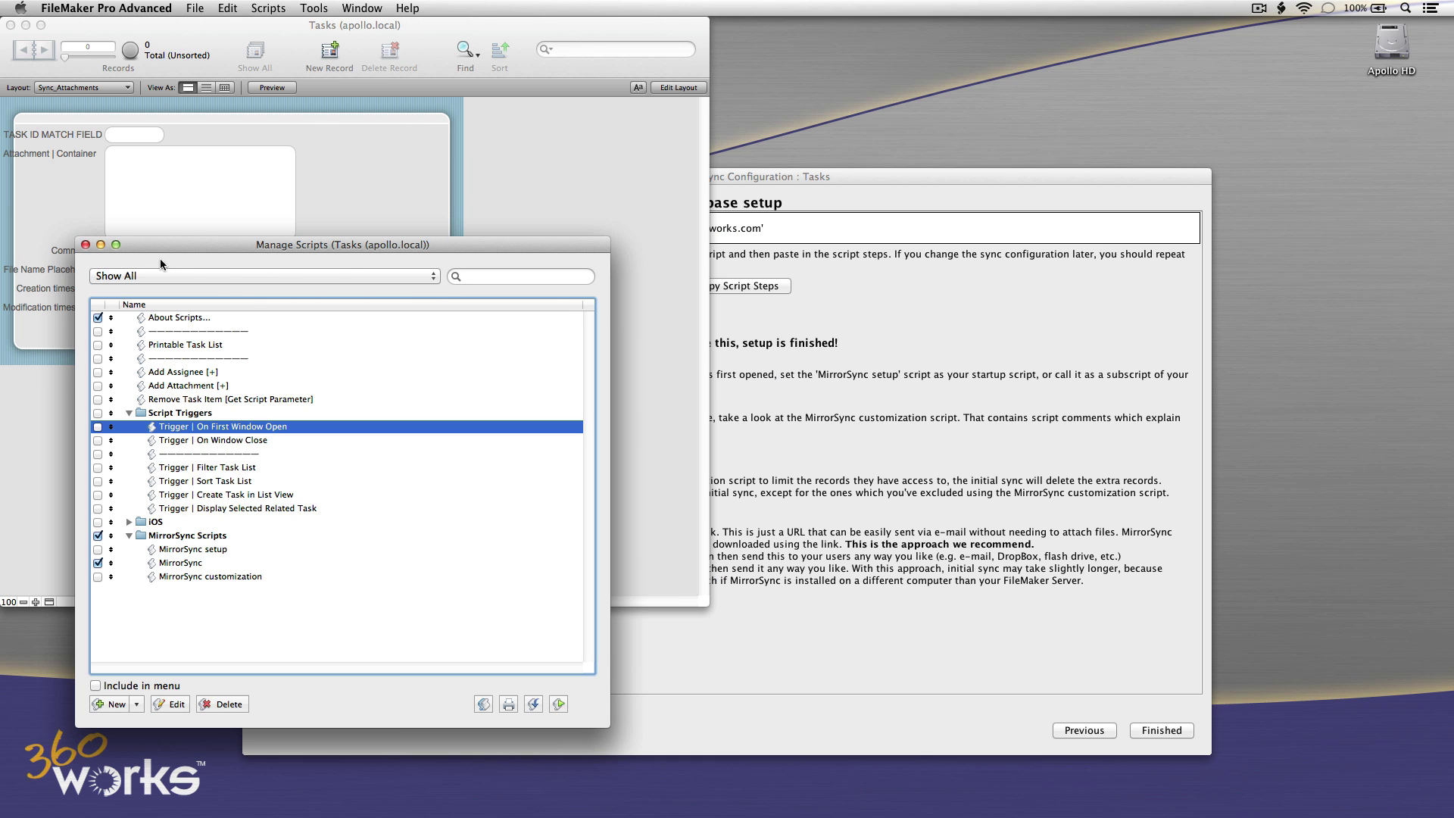
Close Manage Scripts and finish the Tasks database setup in the MirrorSync configuration window.
left_click(85, 244)
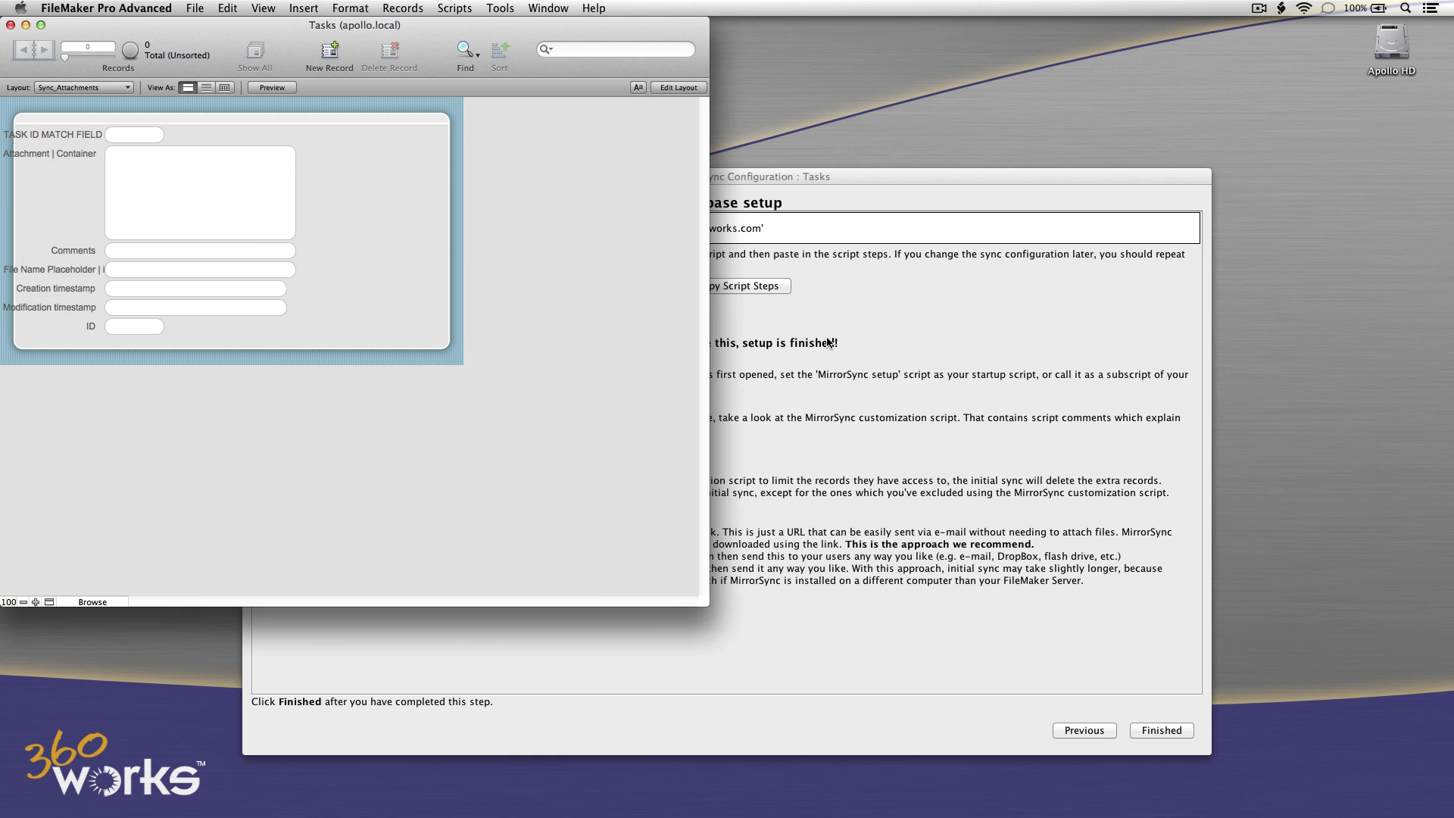
left_click(830, 342)
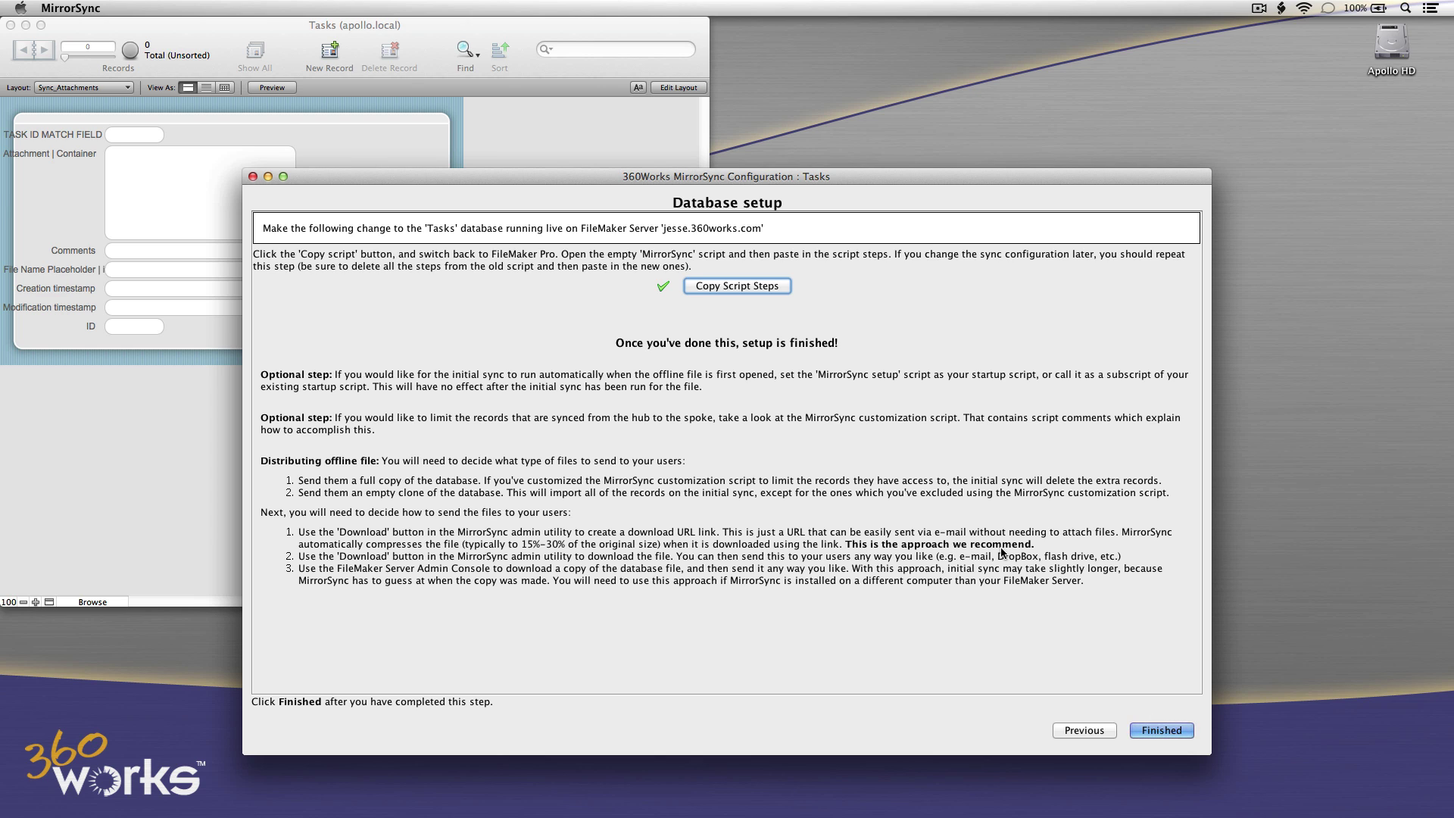
left_click(1158, 730)
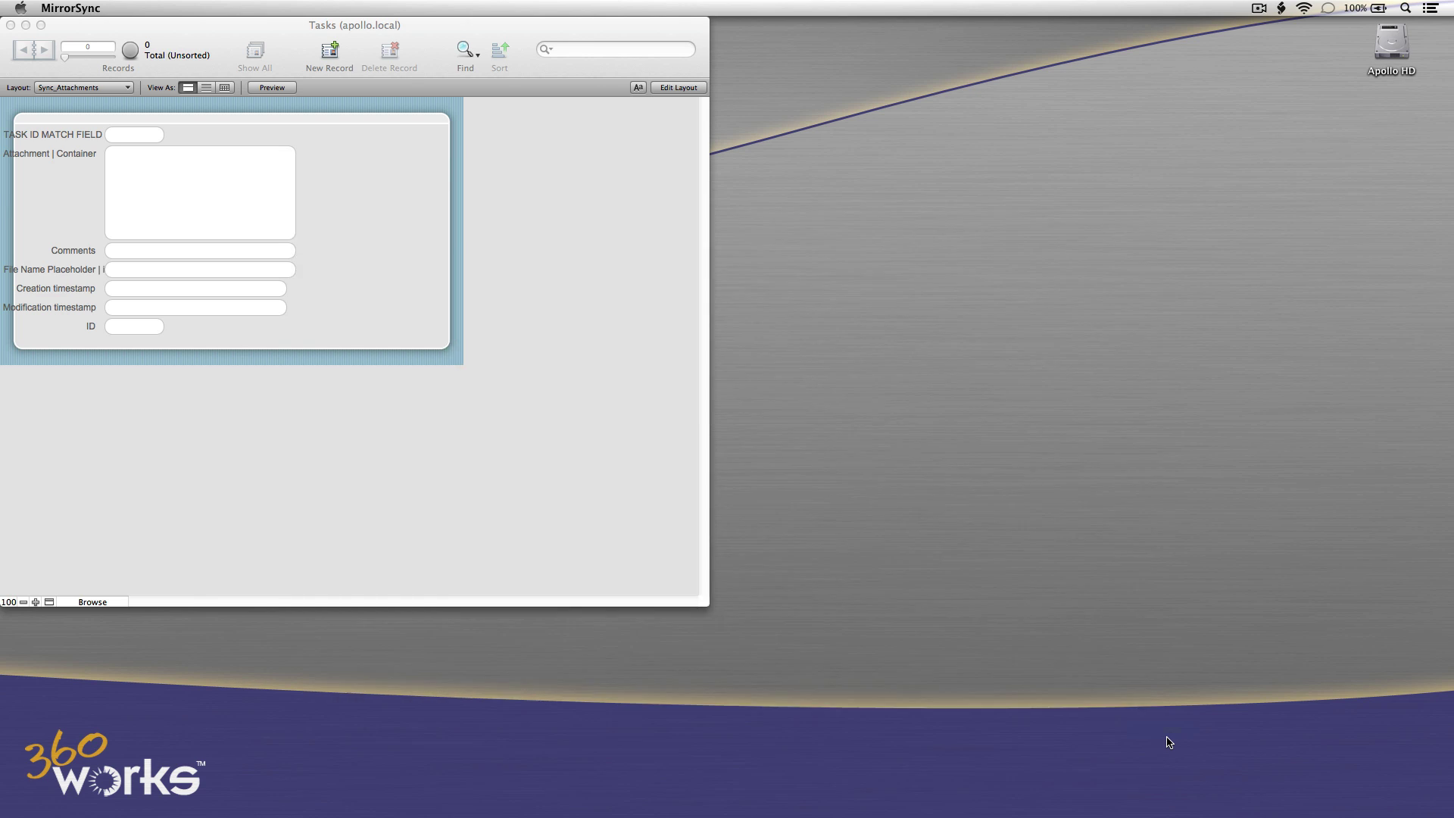
Choose to create a download link for the single-file Tasks database.
left_click(545, 665)
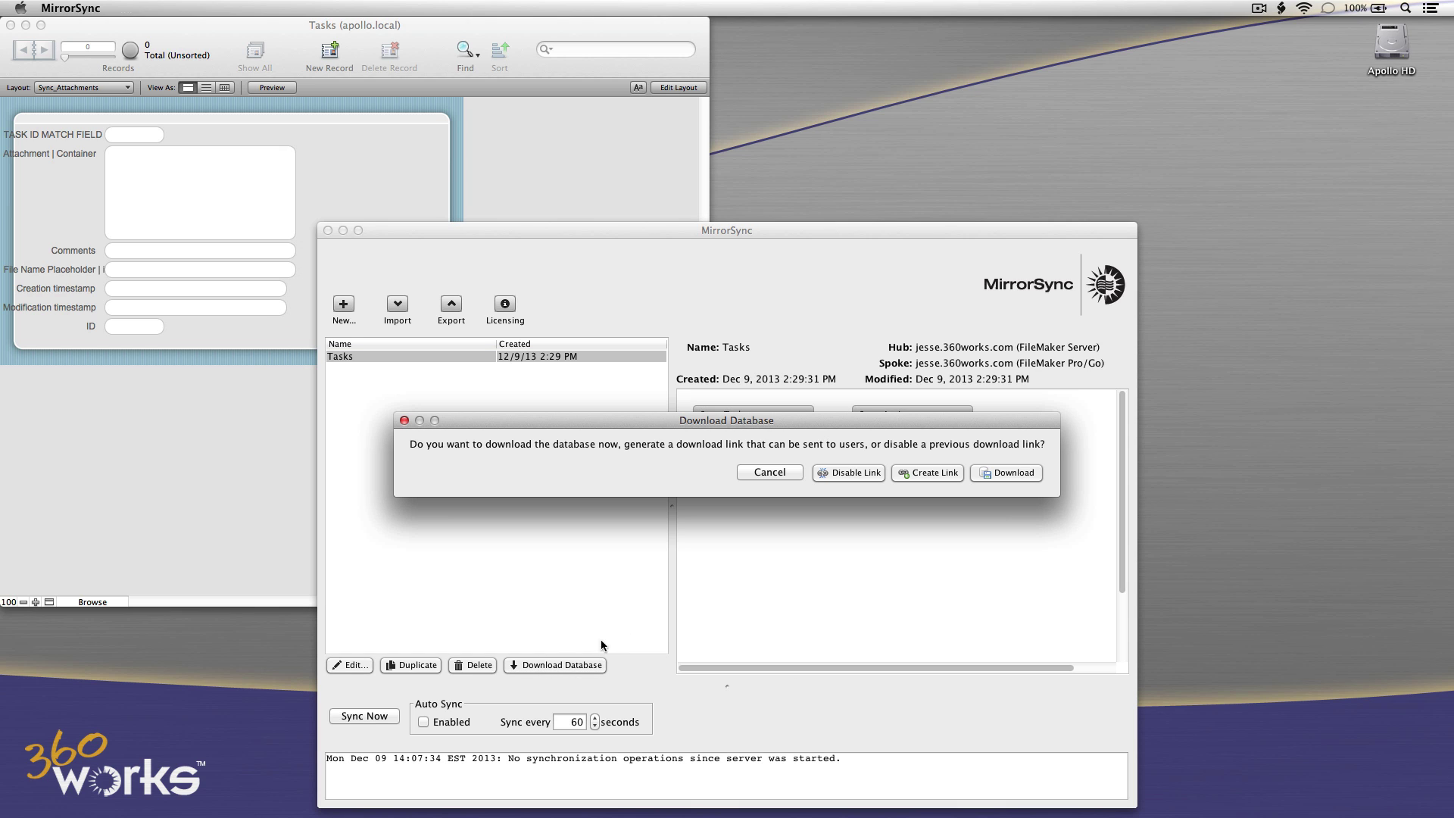
left_click(906, 475)
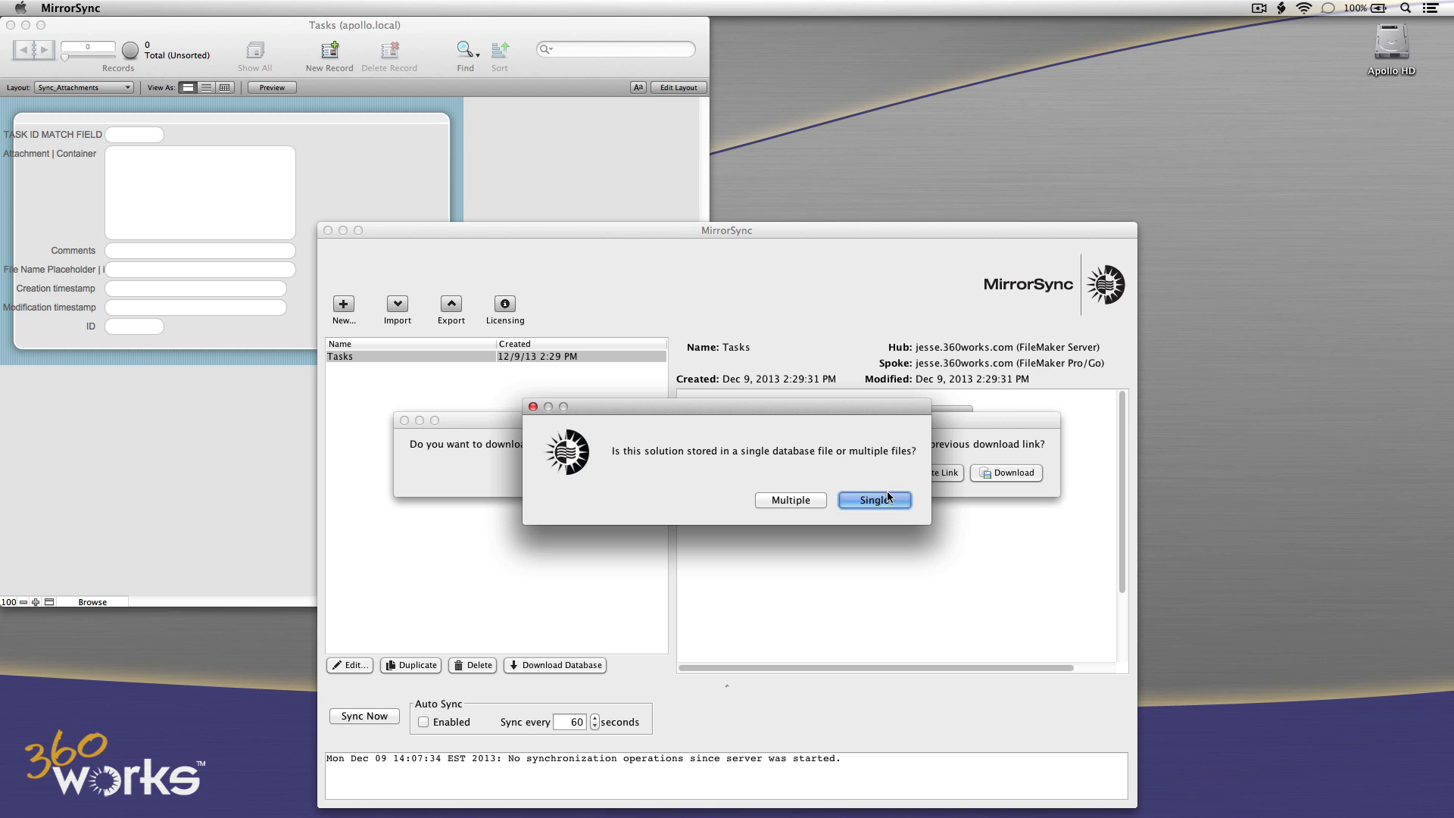
left_click(882, 500)
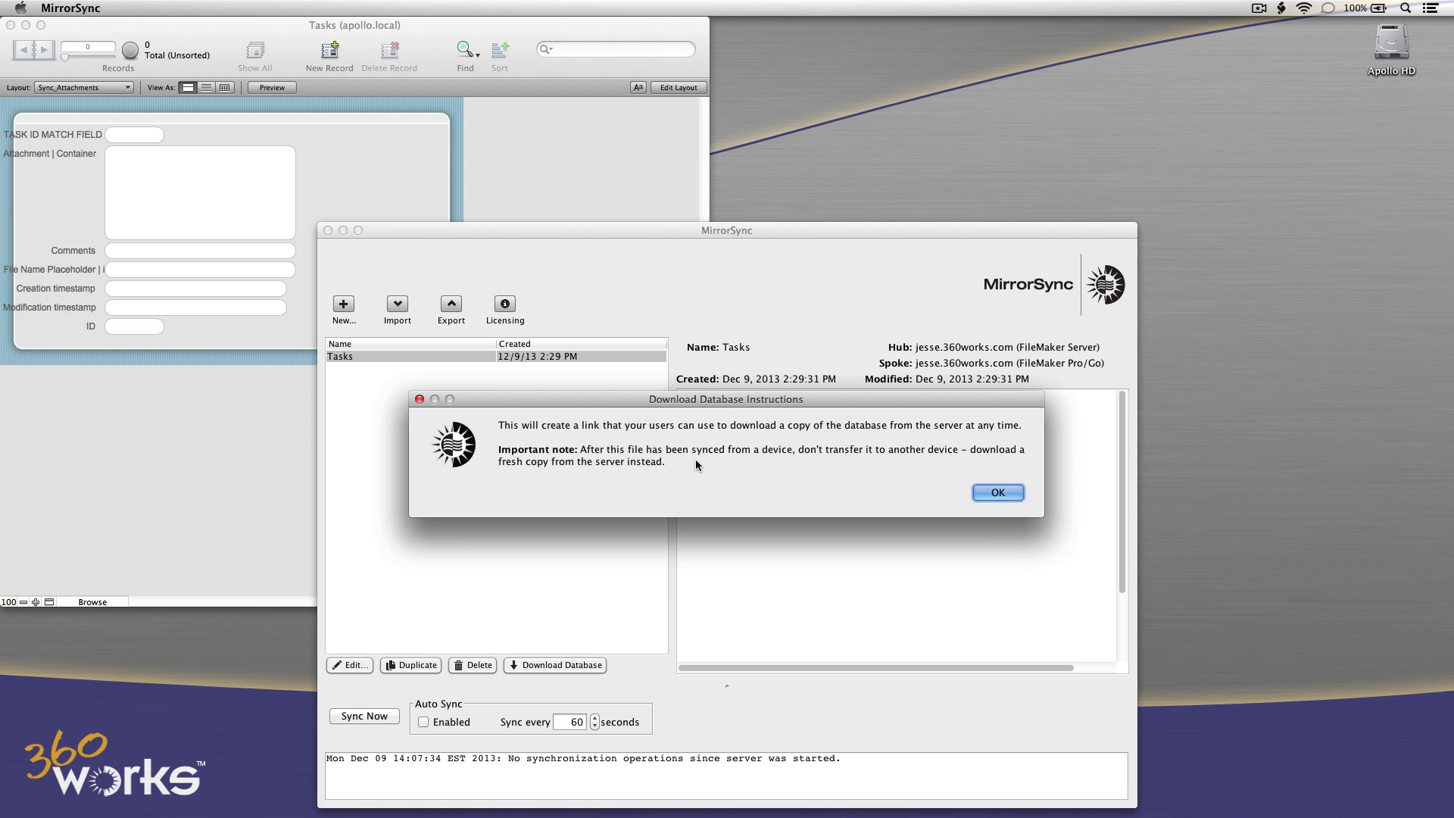
left_click(982, 494)
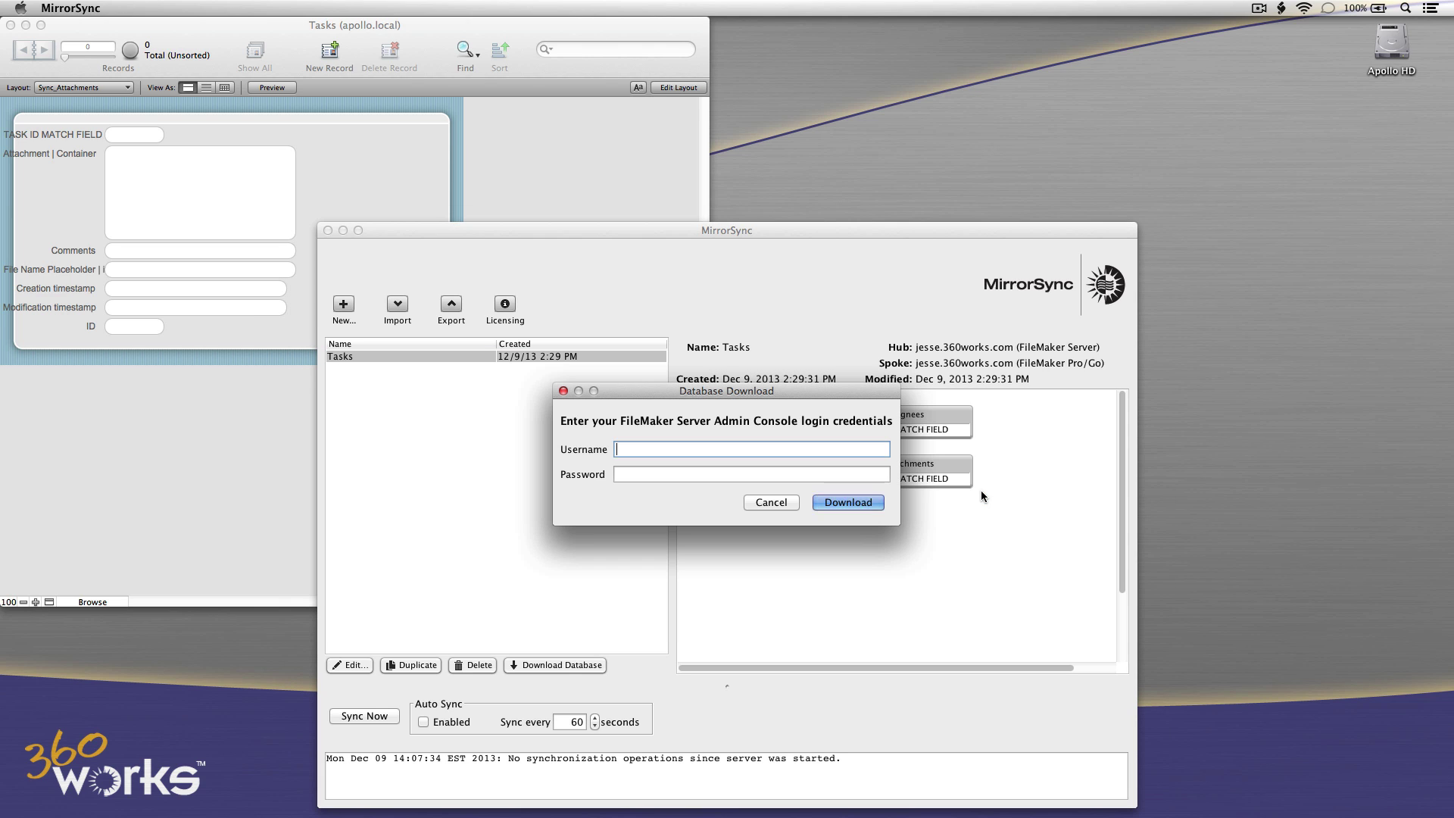
Enter the admin console username and password and generate a full-copy download link.
type("admin")
key("Tab")
type("*********")
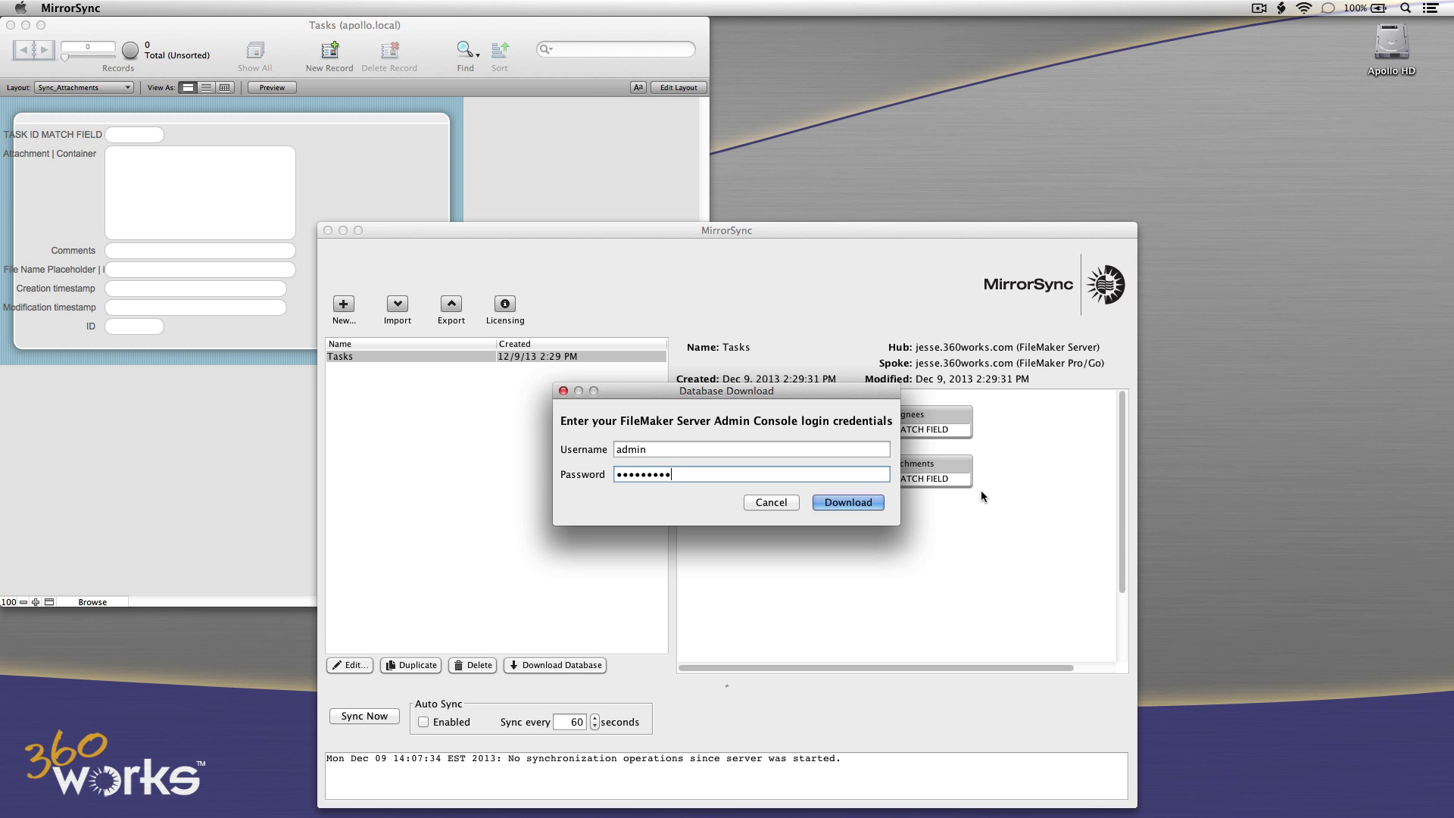
left_click(864, 502)
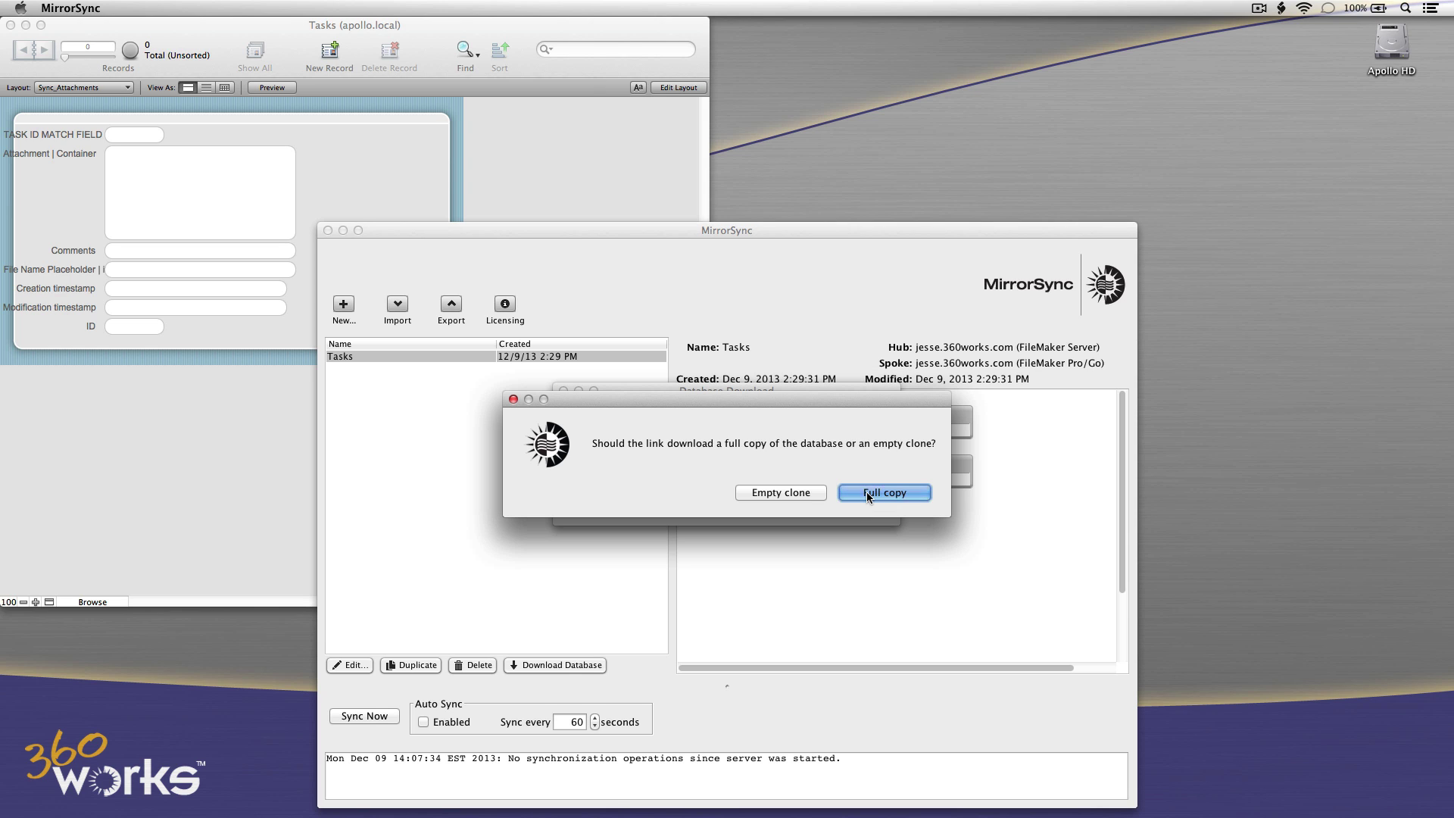
left_click(867, 492)
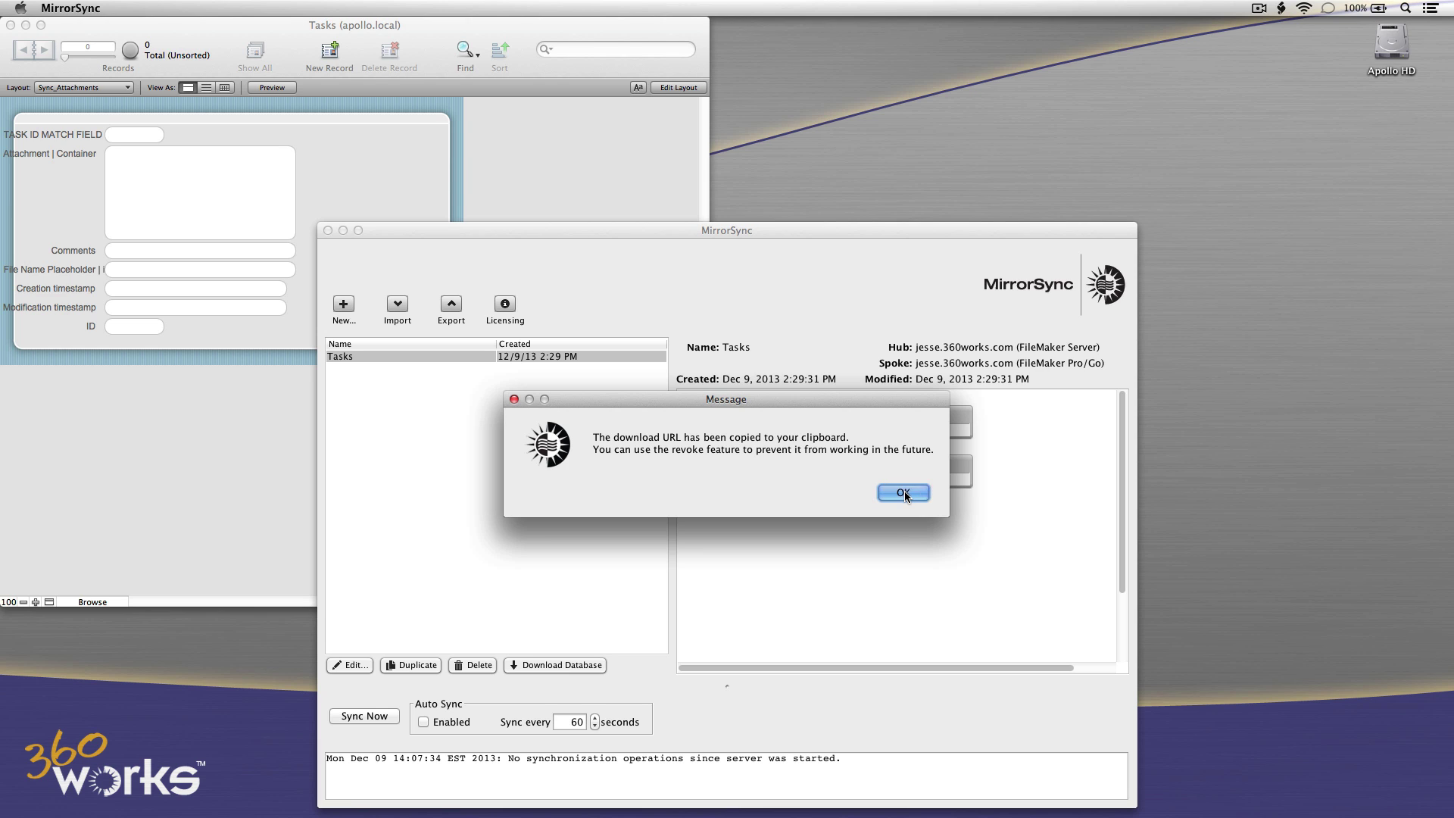
left_click(904, 493)
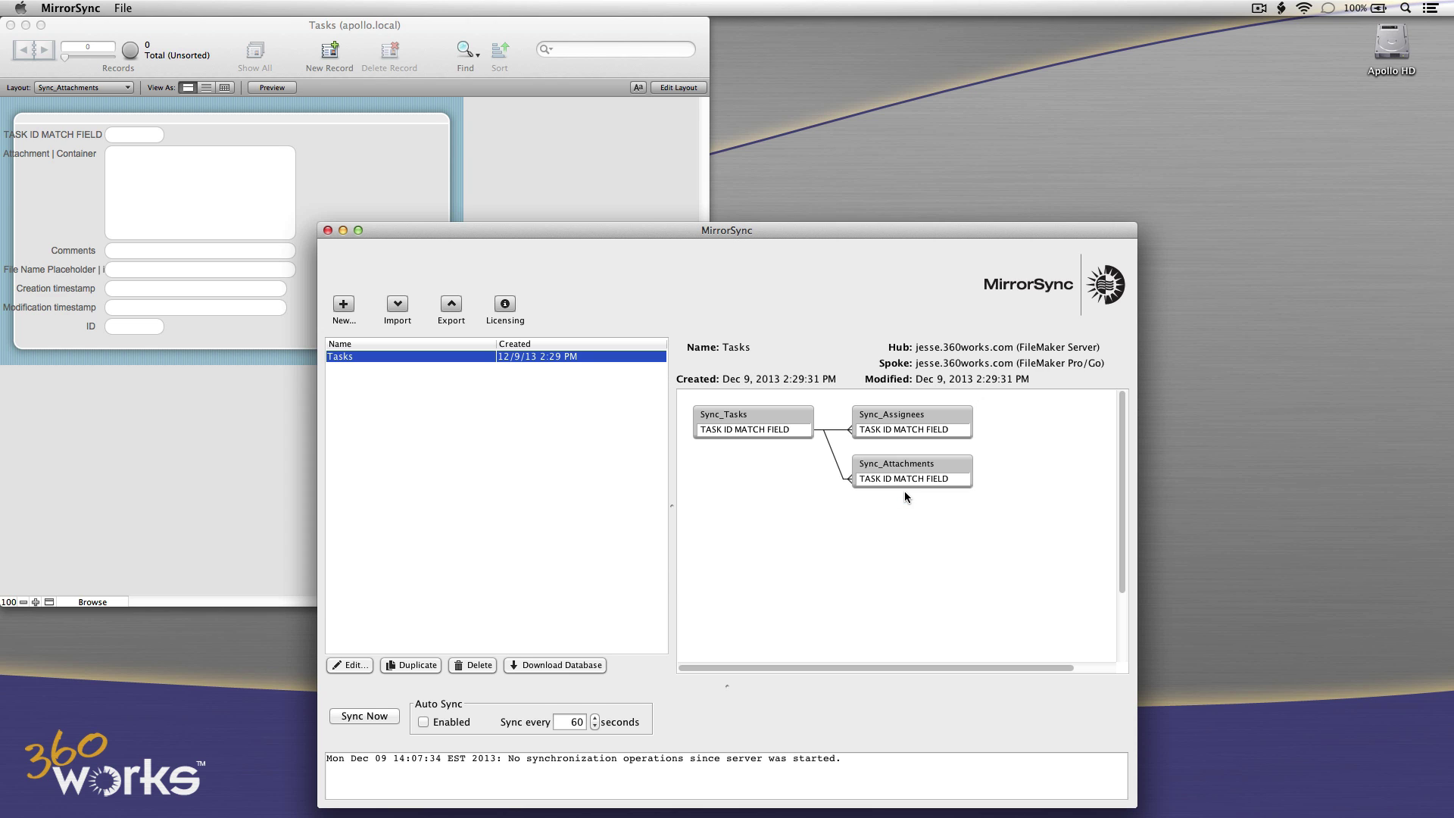
Download Tasks.fmp12 in a new Safari tab from the copied link and open it from Downloads.
key("super+Tab")
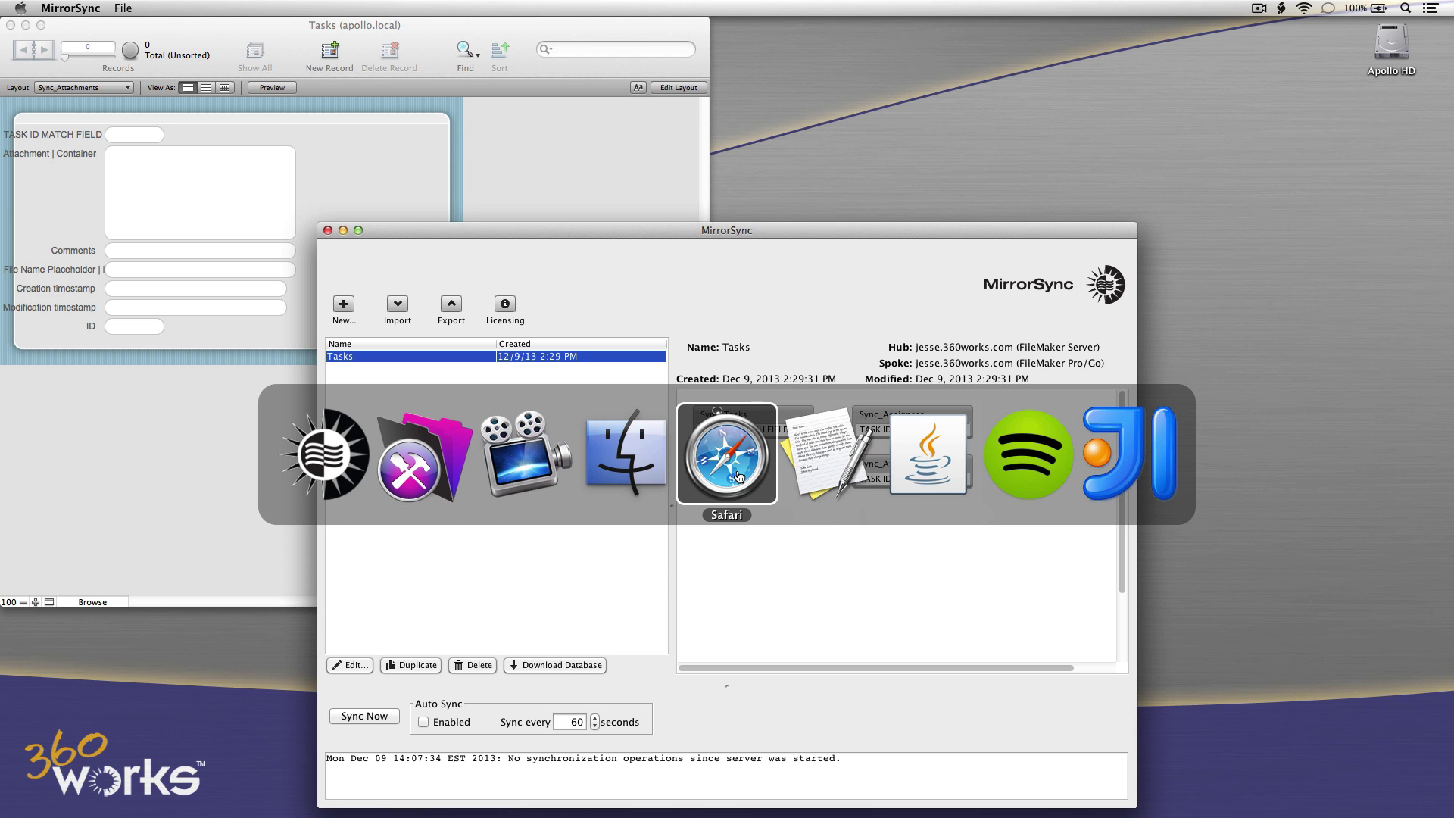
left_click(738, 470)
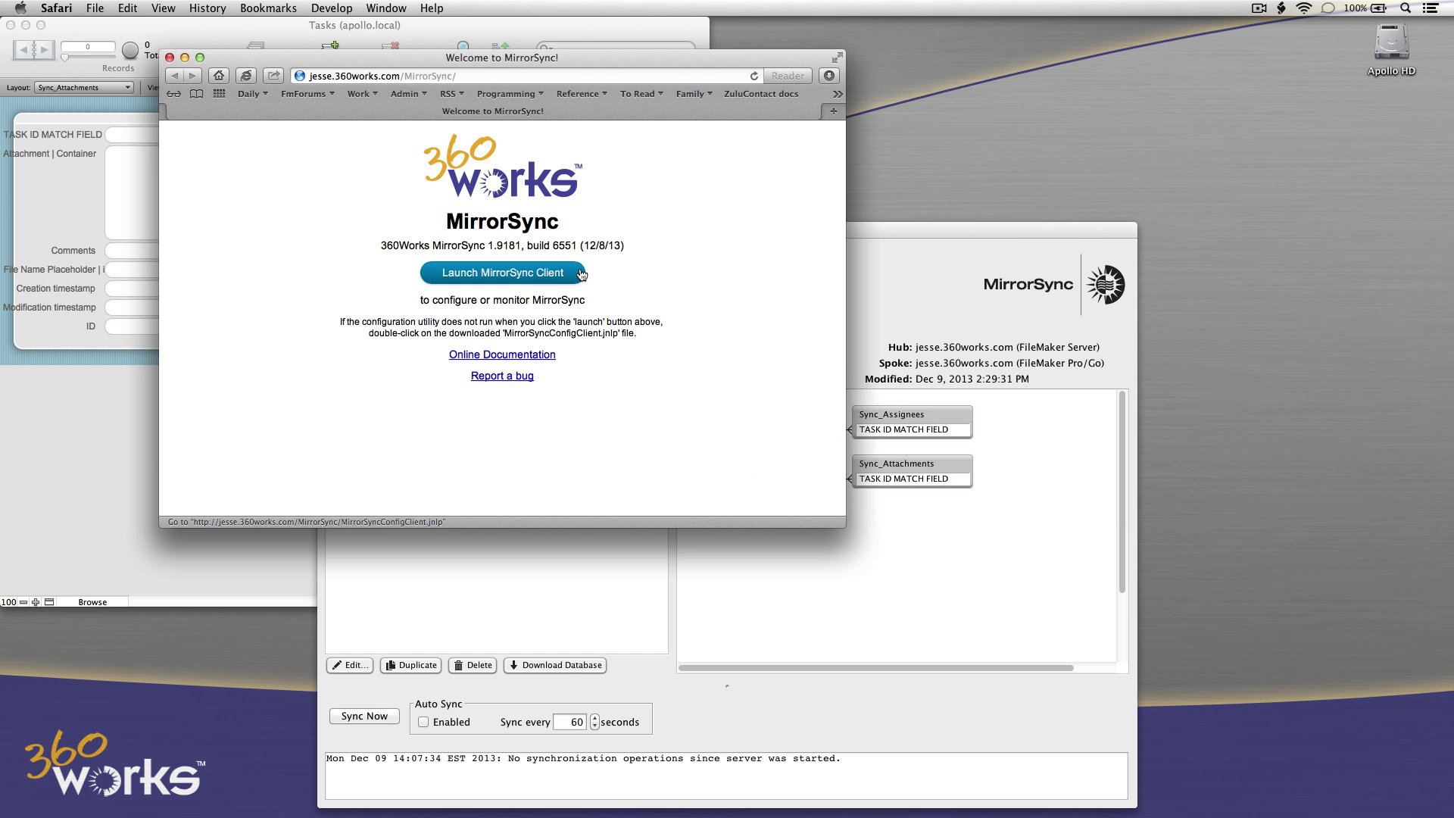
left_click(828, 113)
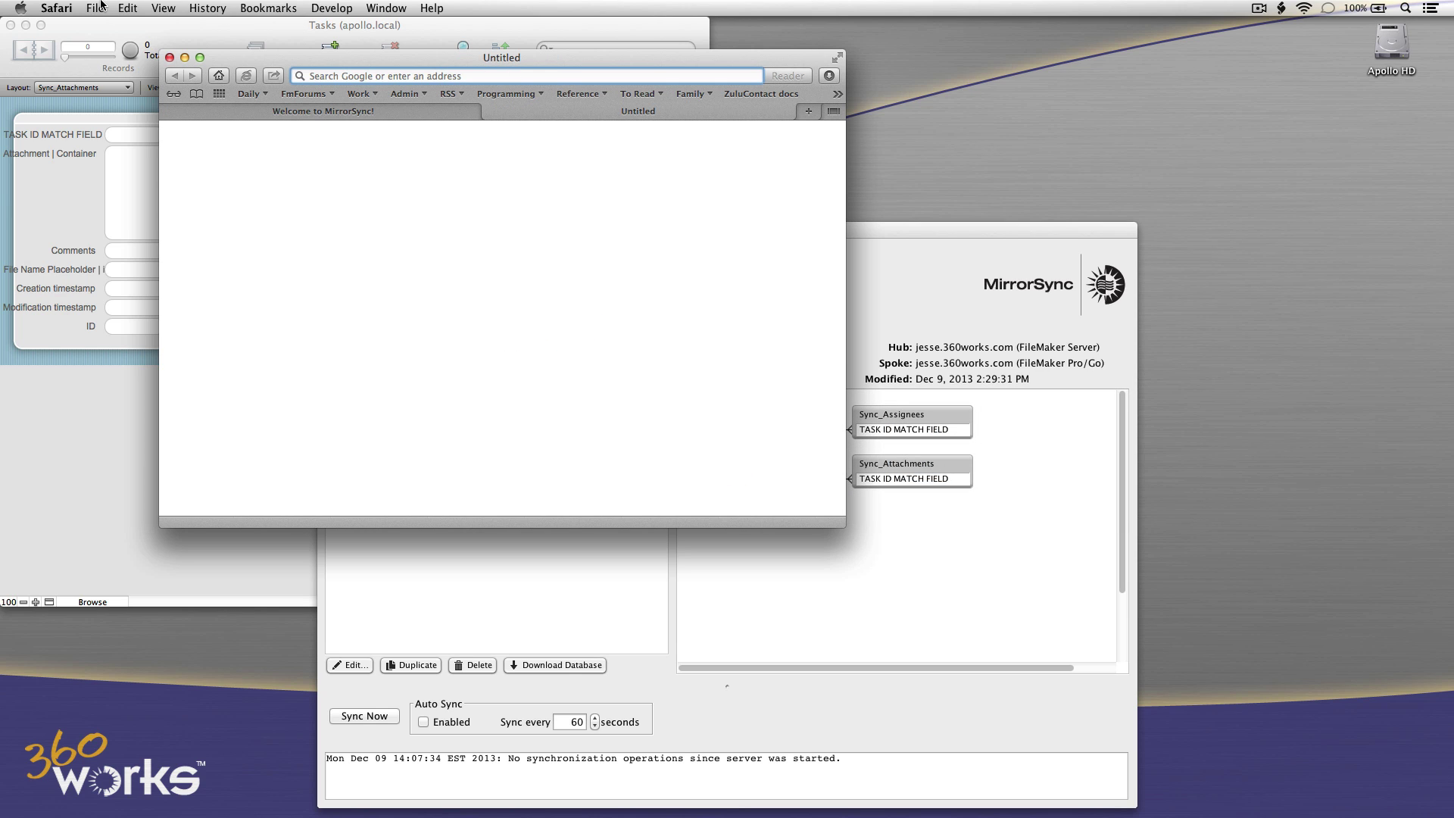
left_click(127, 8)
left_click(141, 93)
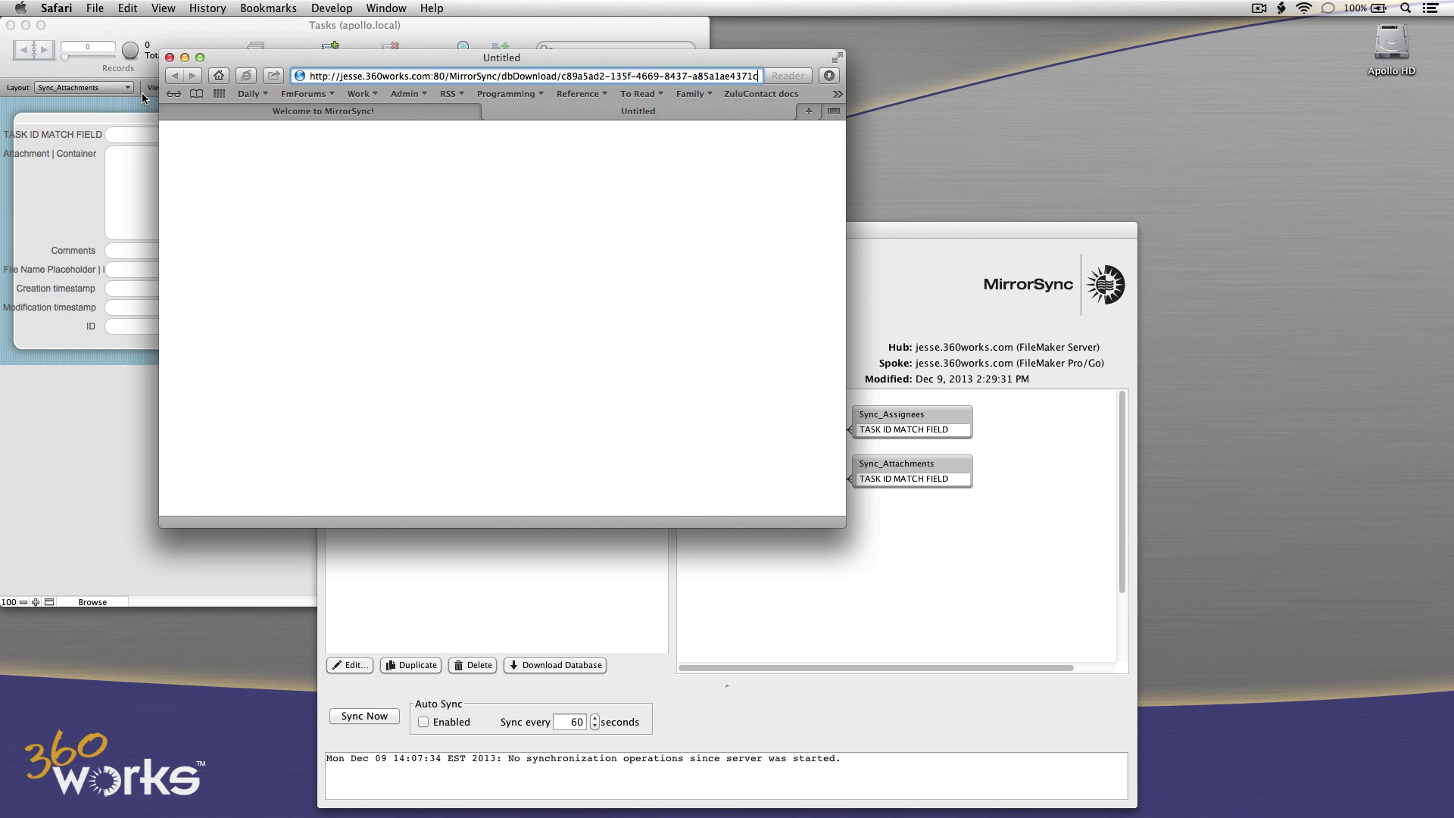
key("Return")
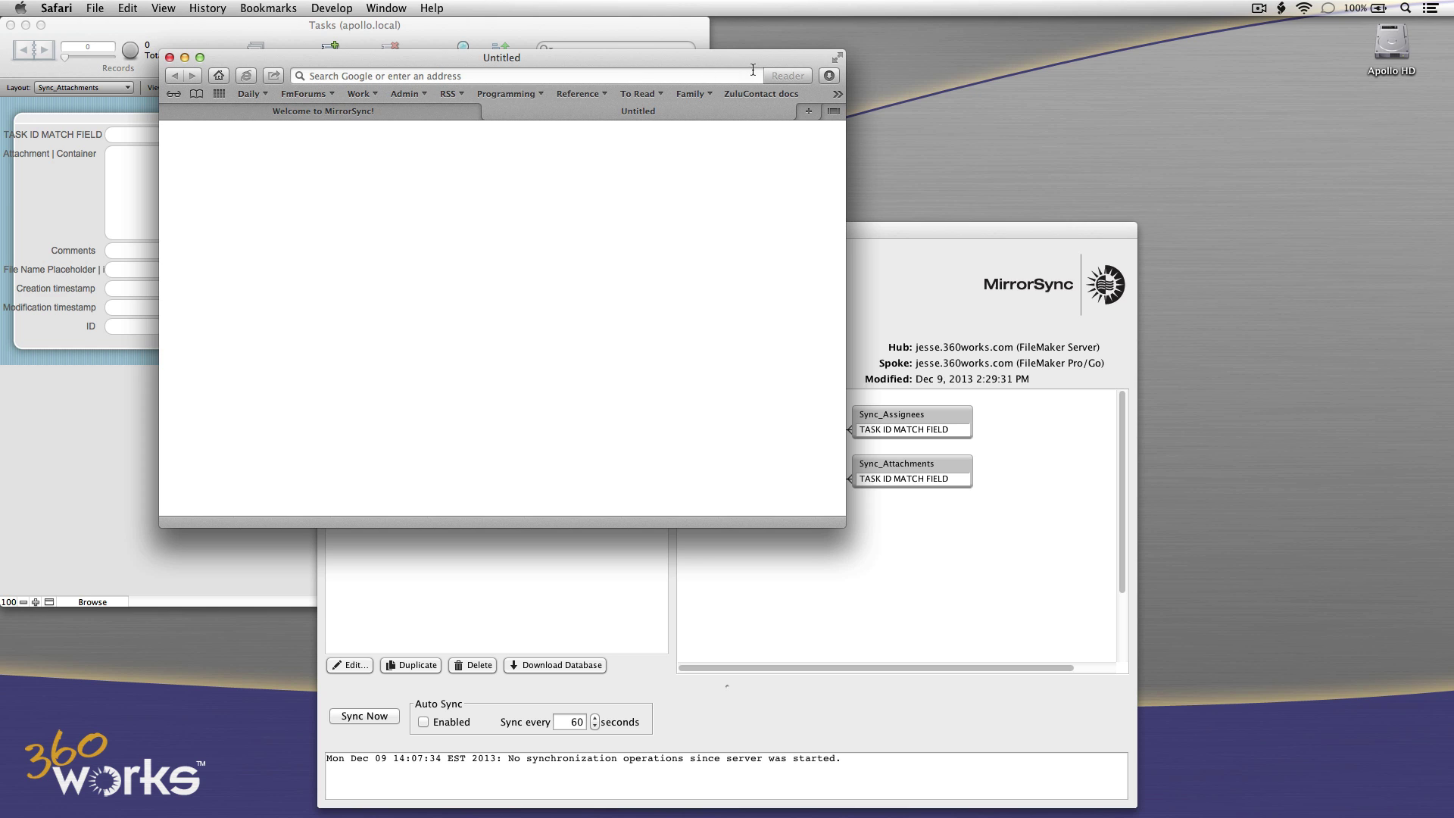
left_click(830, 75)
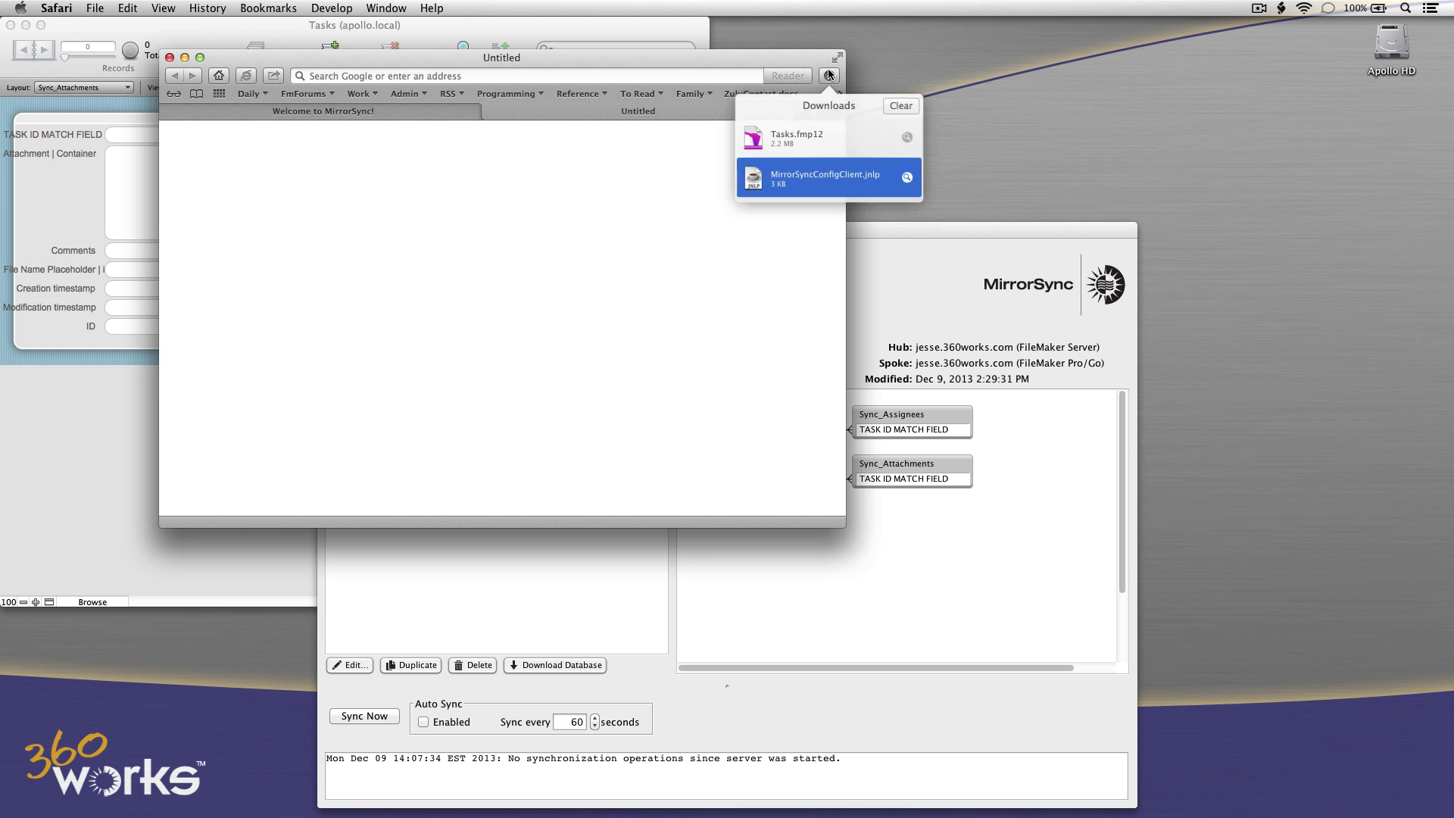
double_click(765, 138)
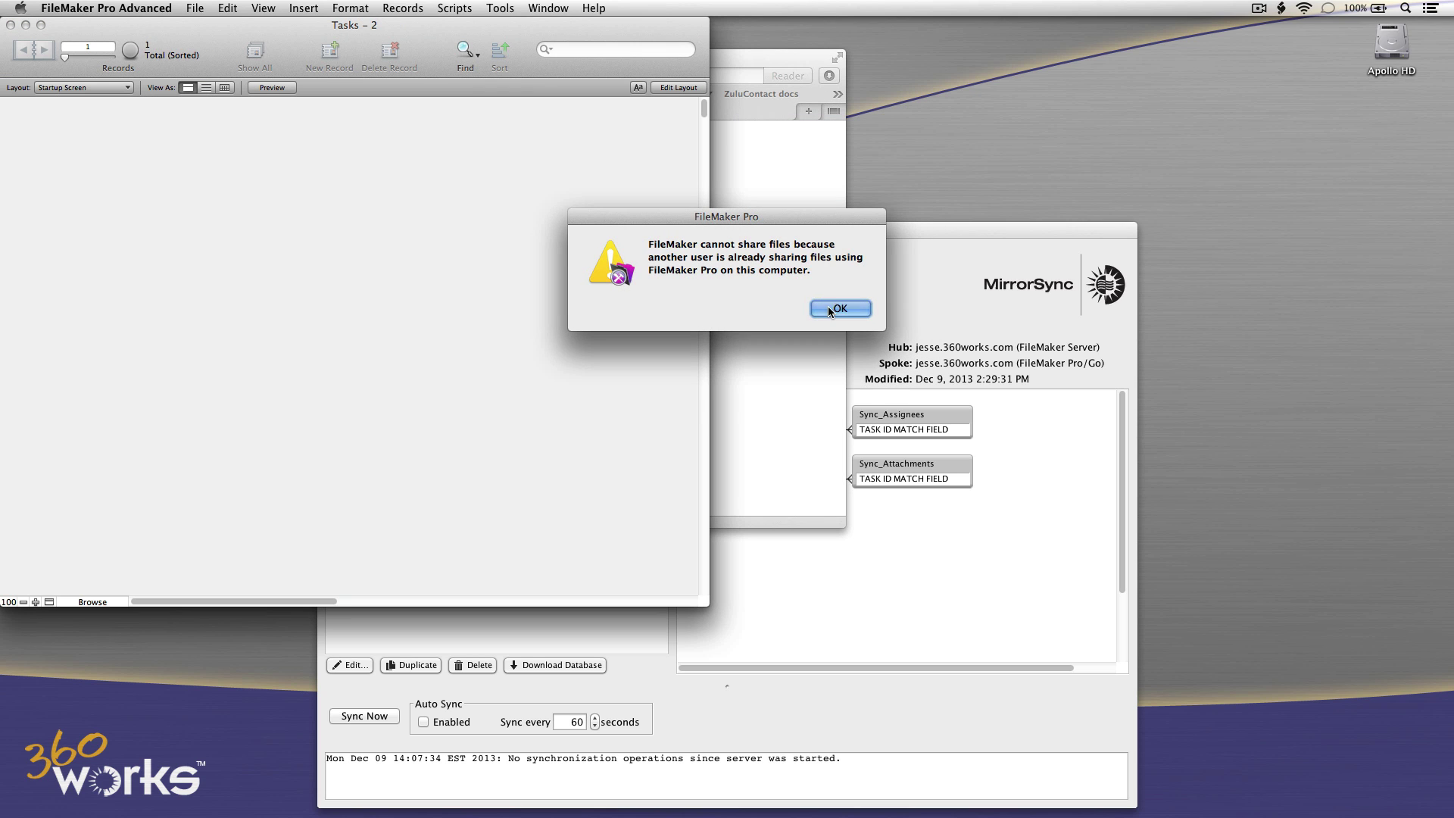
Dismiss the sharing warning and accept the First Sync and Authentication prompts to complete syncing Tasks - 2.
left_click(832, 311)
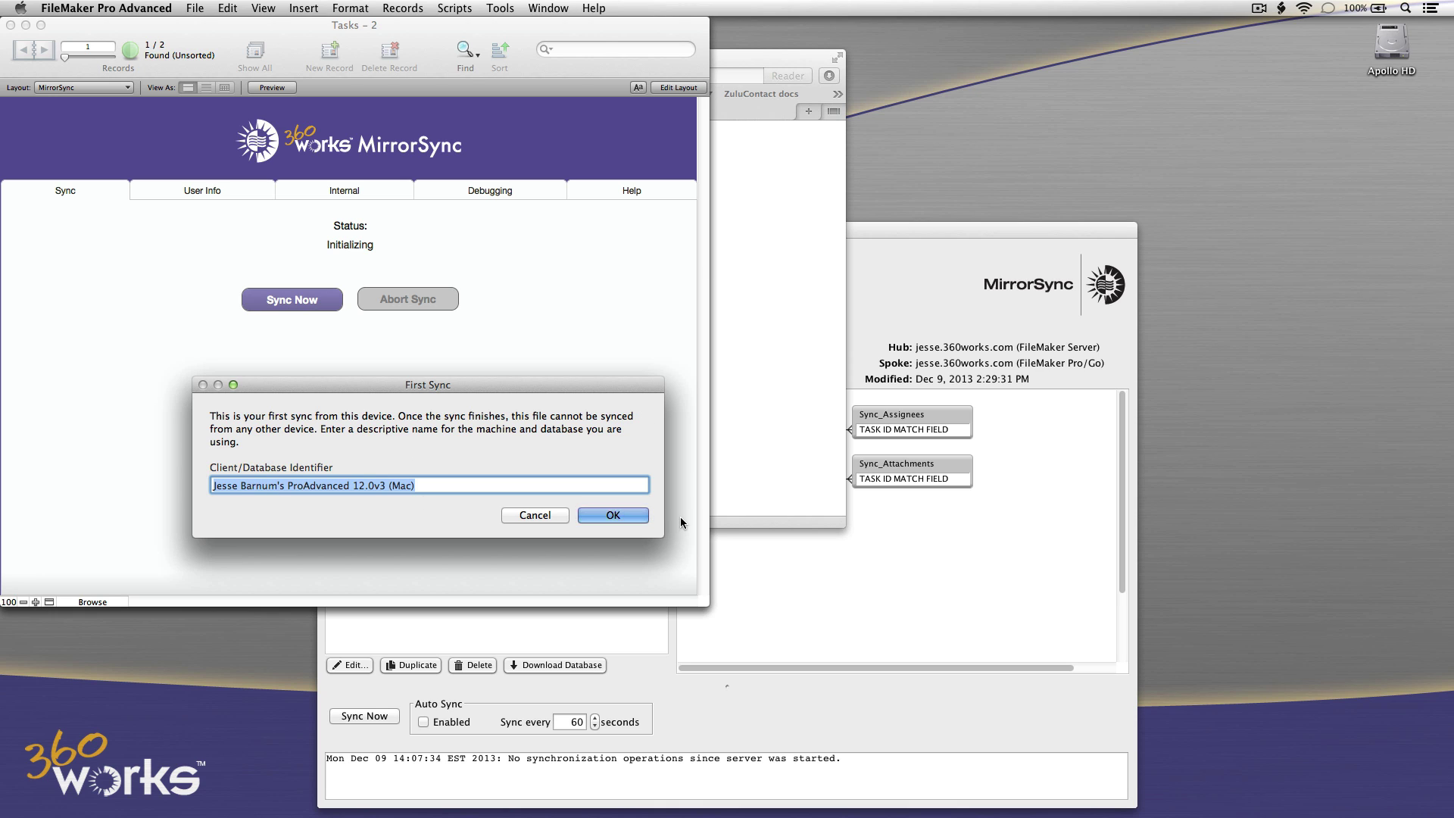
left_click(636, 518)
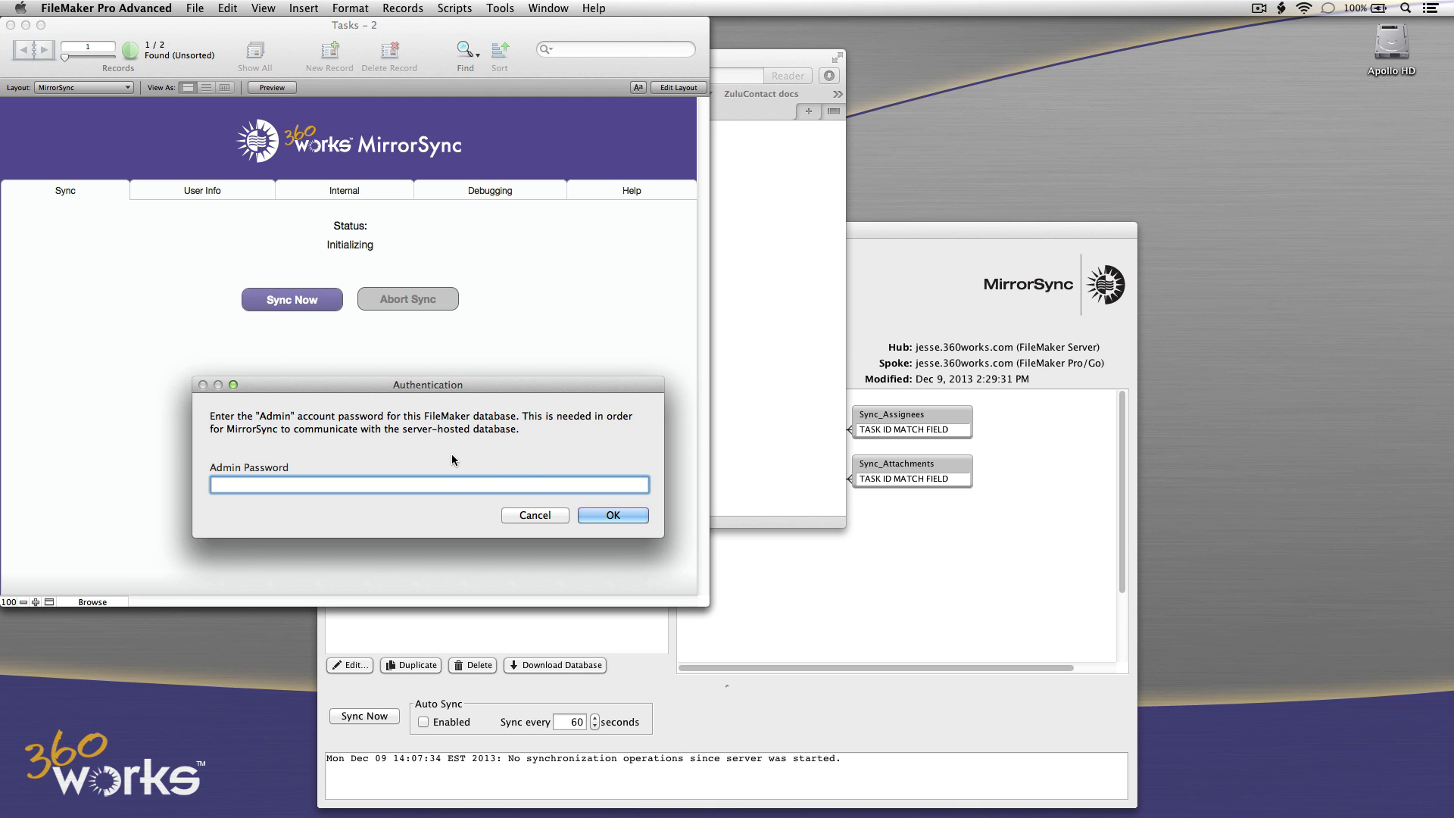
left_click(612, 516)
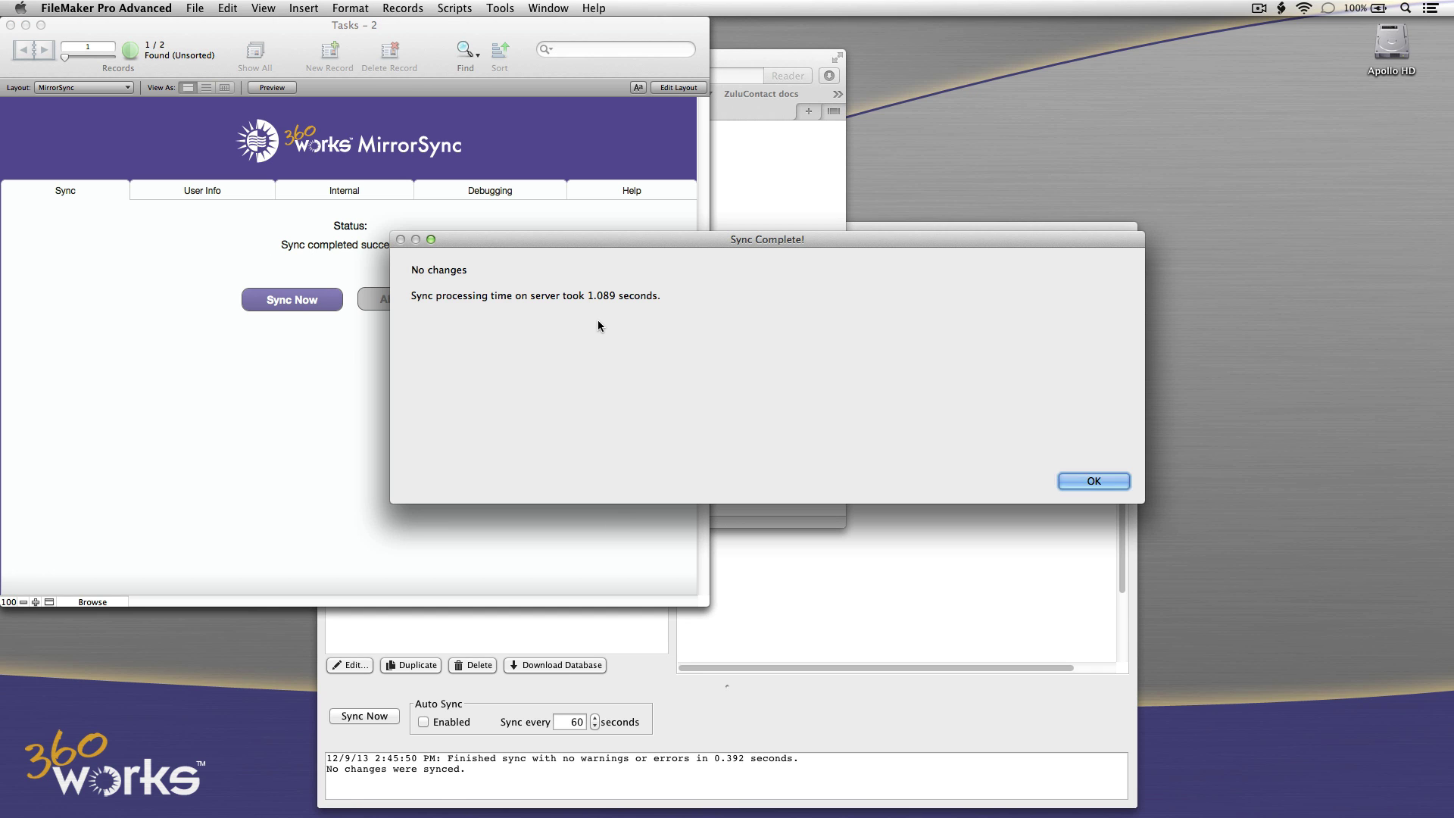
left_click(1093, 481)
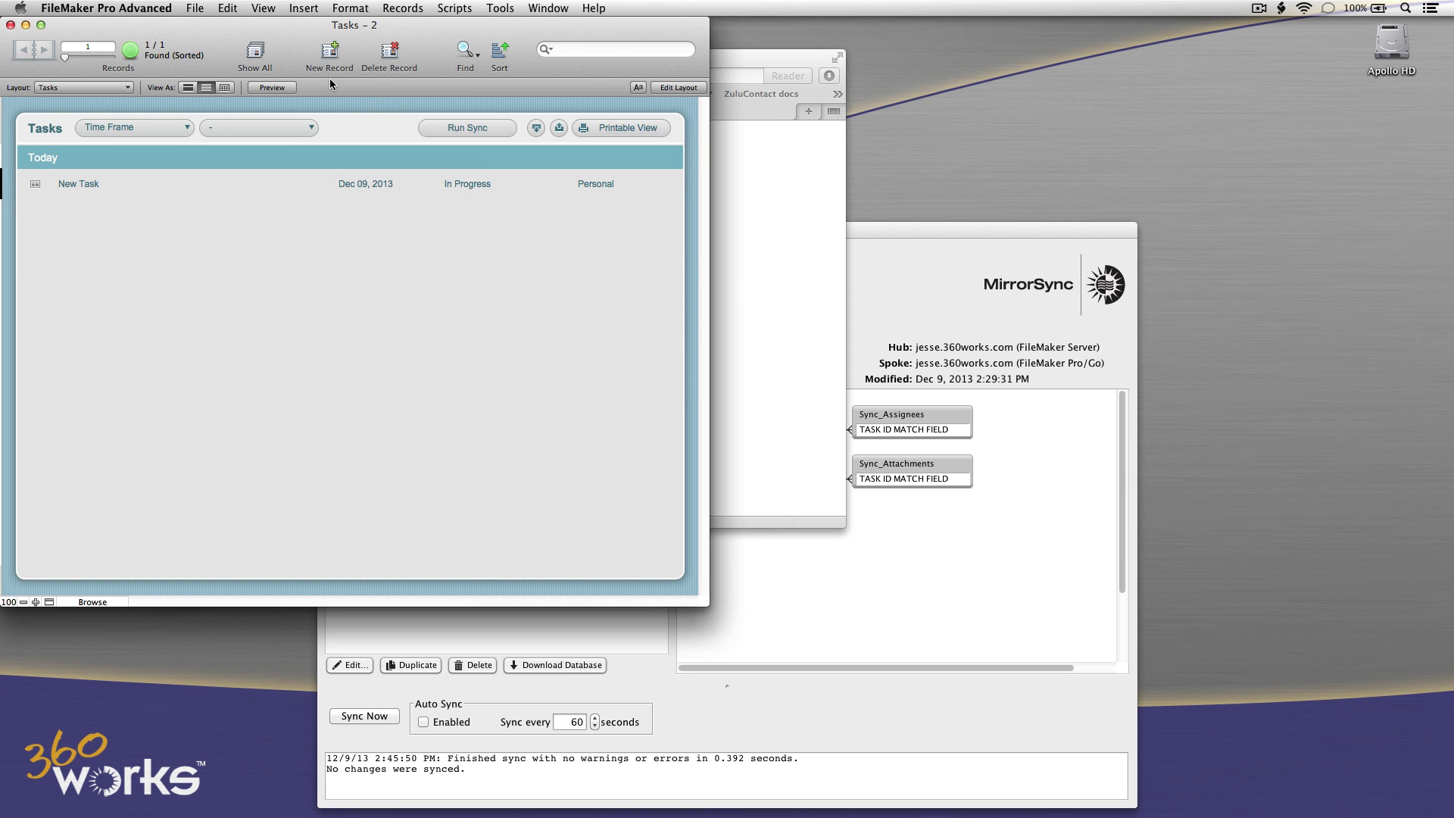
Move the Tasks - 2 window aside and switch the hosted Tasks file to the Tasks layout.
left_click_drag(224, 26, 734, 10)
left_click(215, 515)
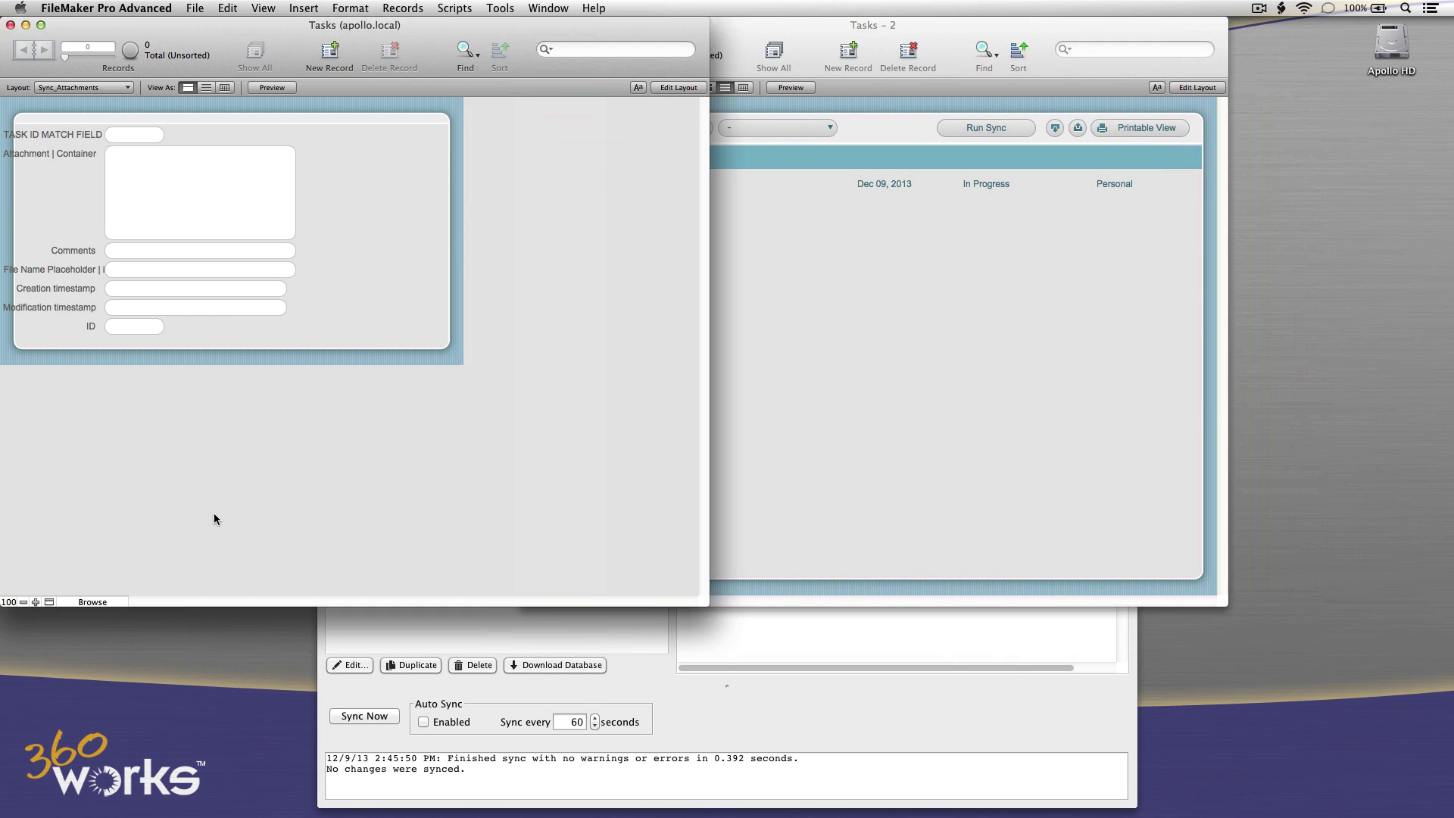
left_click(98, 89)
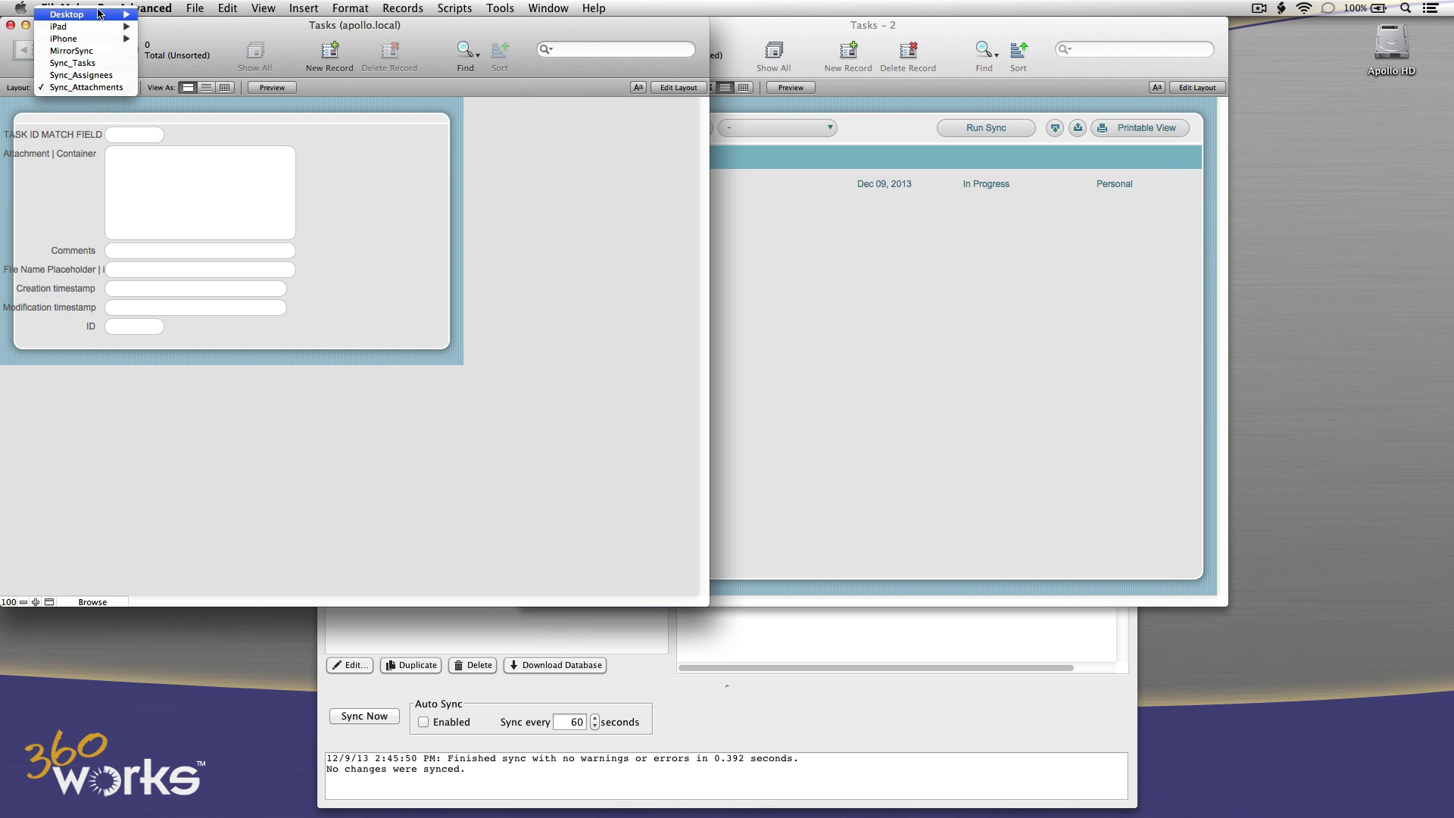
mouse_move(103, 15)
left_click(150, 14)
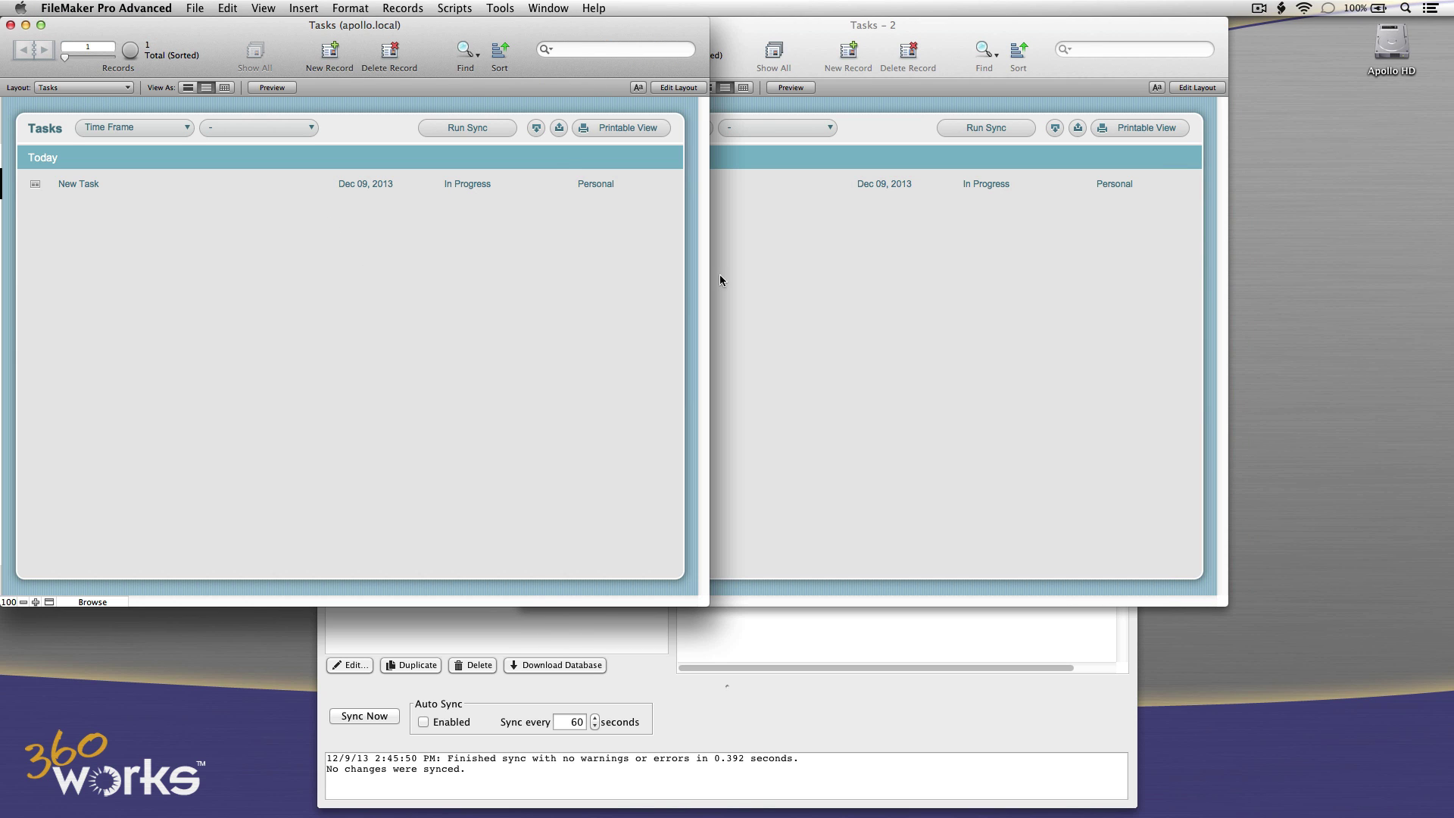
Add a 'MirrorSync video tutorial' task in Tasks - 2 and run the sync.
left_click(784, 284)
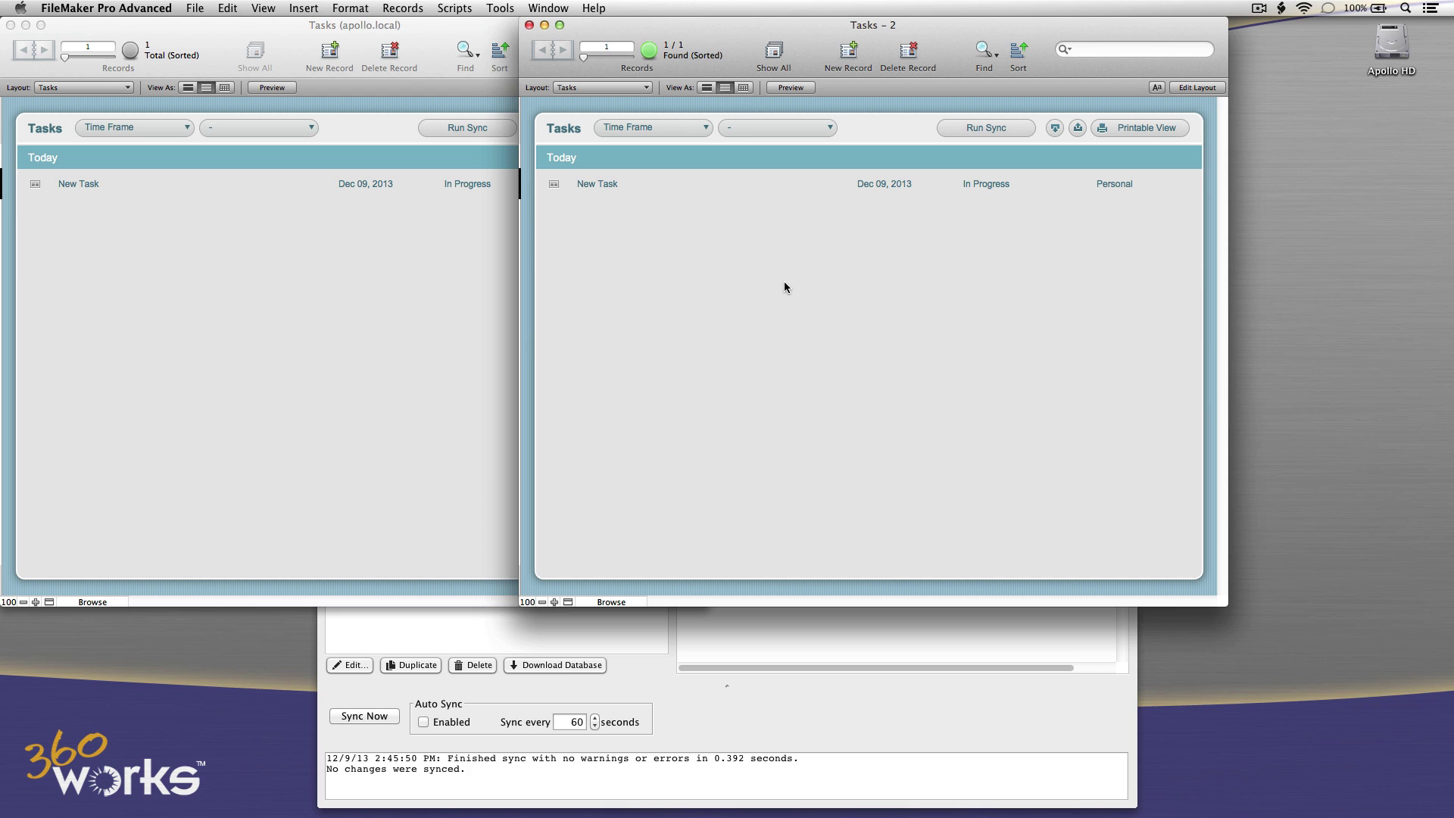
left_click(849, 51)
left_click(641, 199)
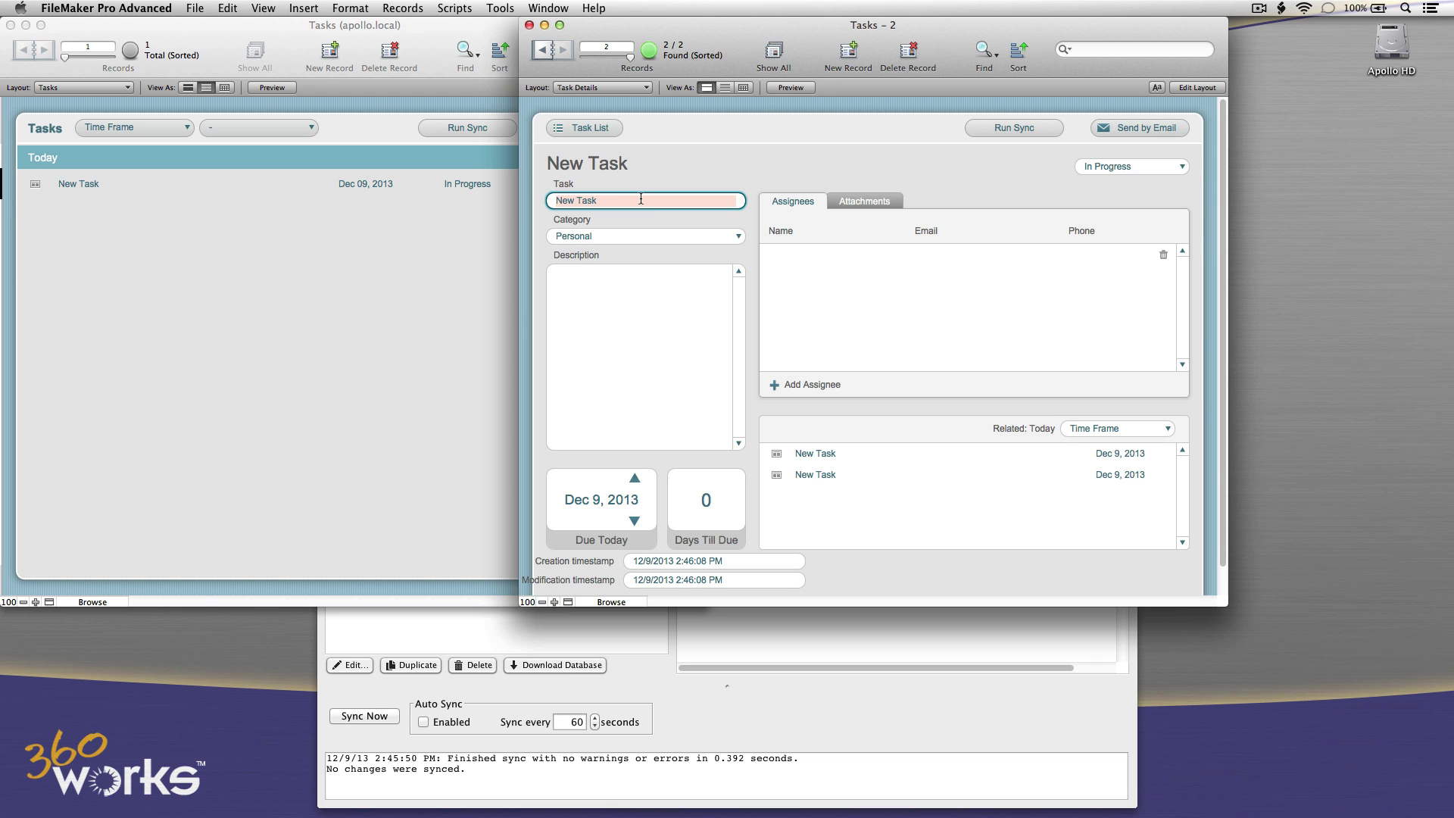
type("MirrorSync video tutorial")
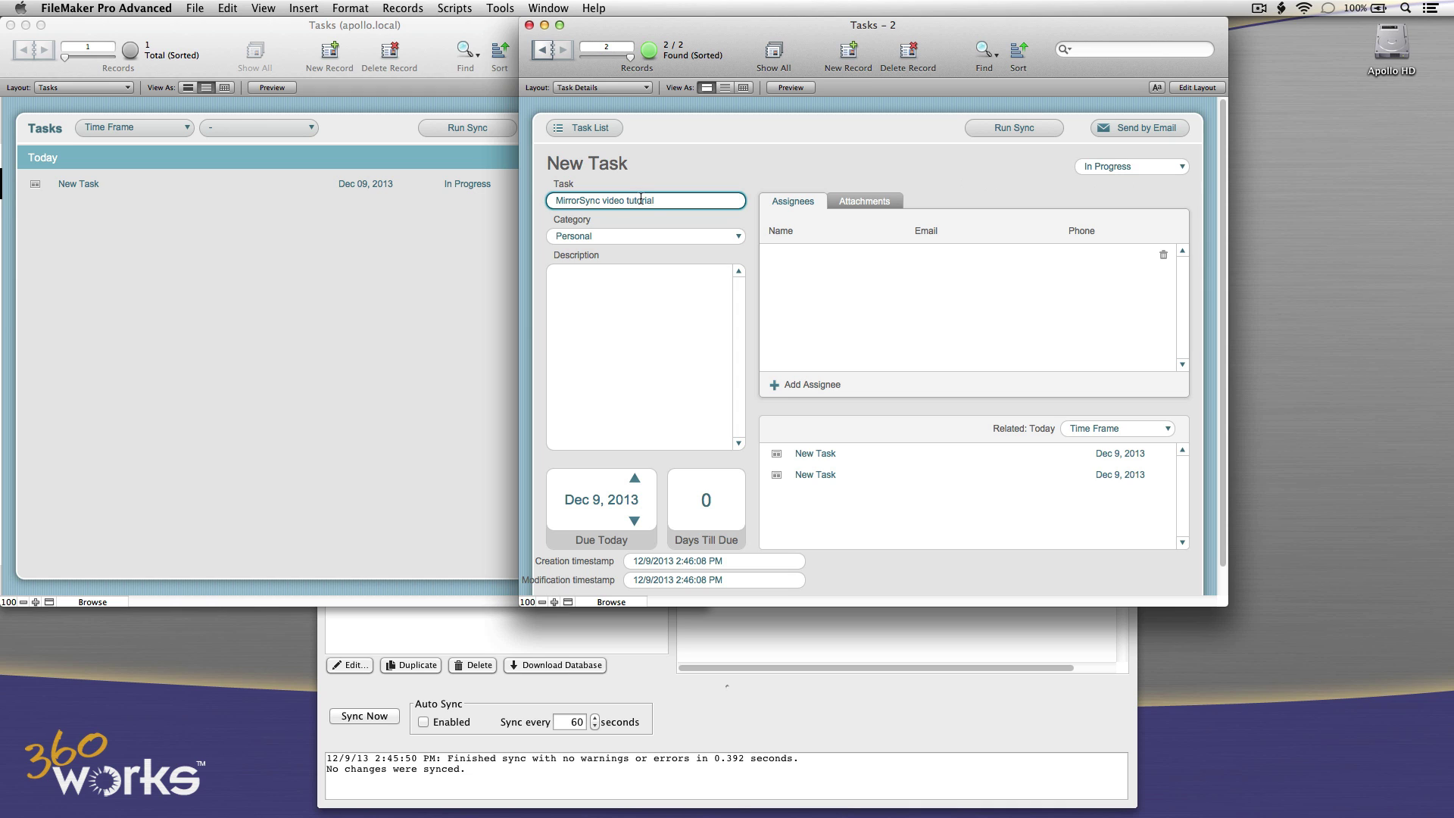
left_click(672, 147)
left_click(566, 129)
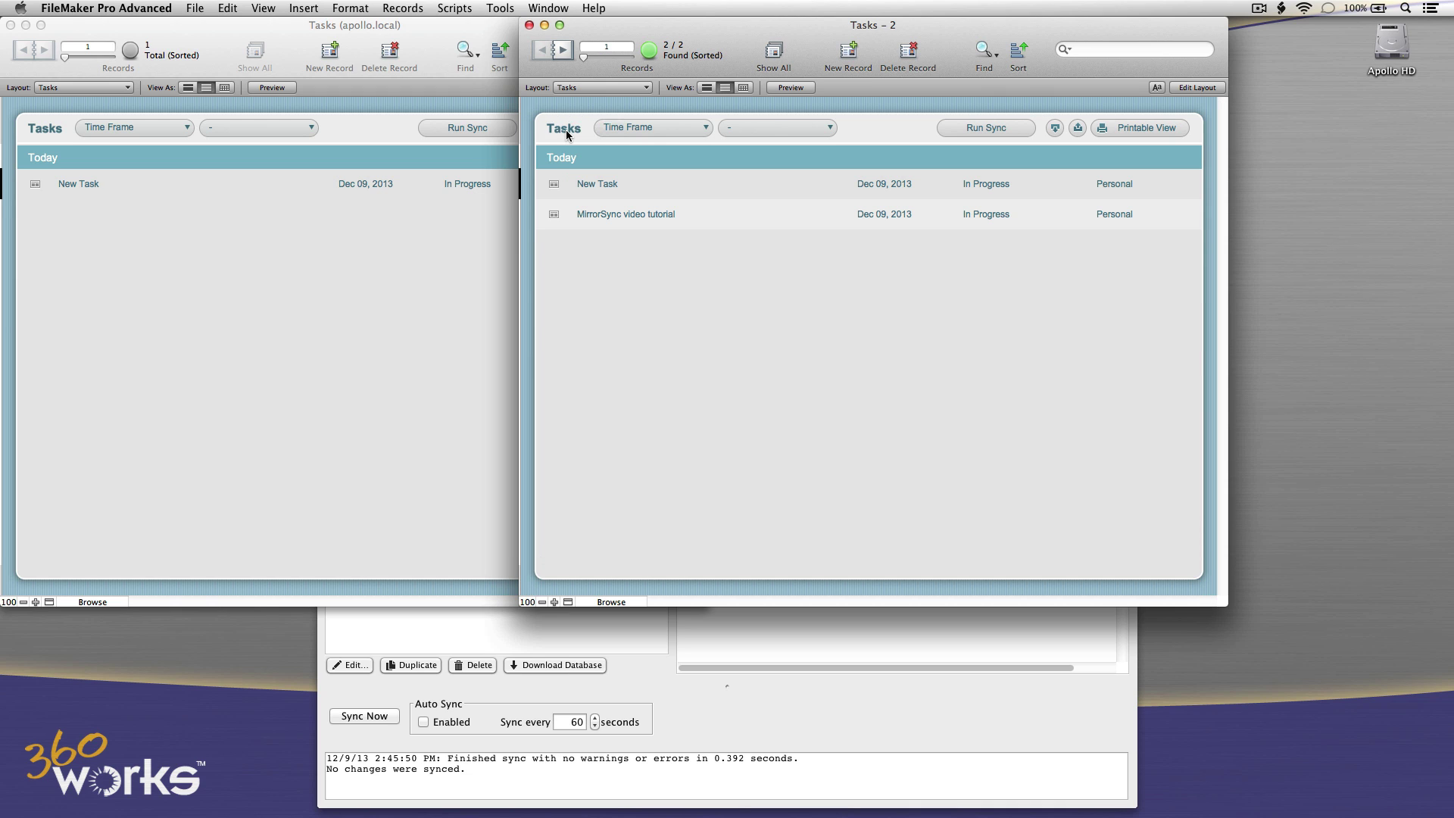
left_click(959, 126)
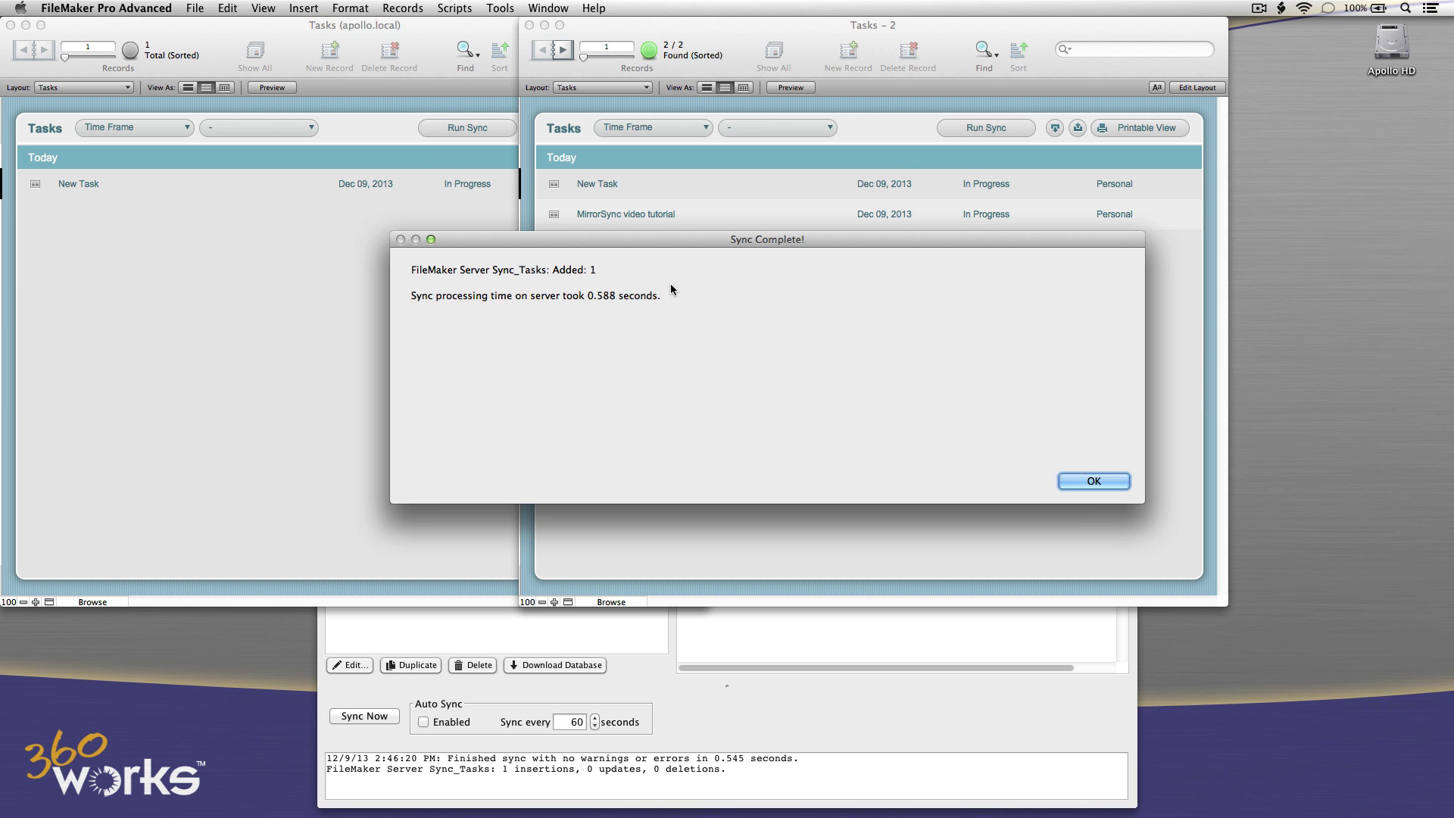
In the hosted Tasks file, set the MirrorSync video tutorial task's status to Completed.
left_click(1107, 481)
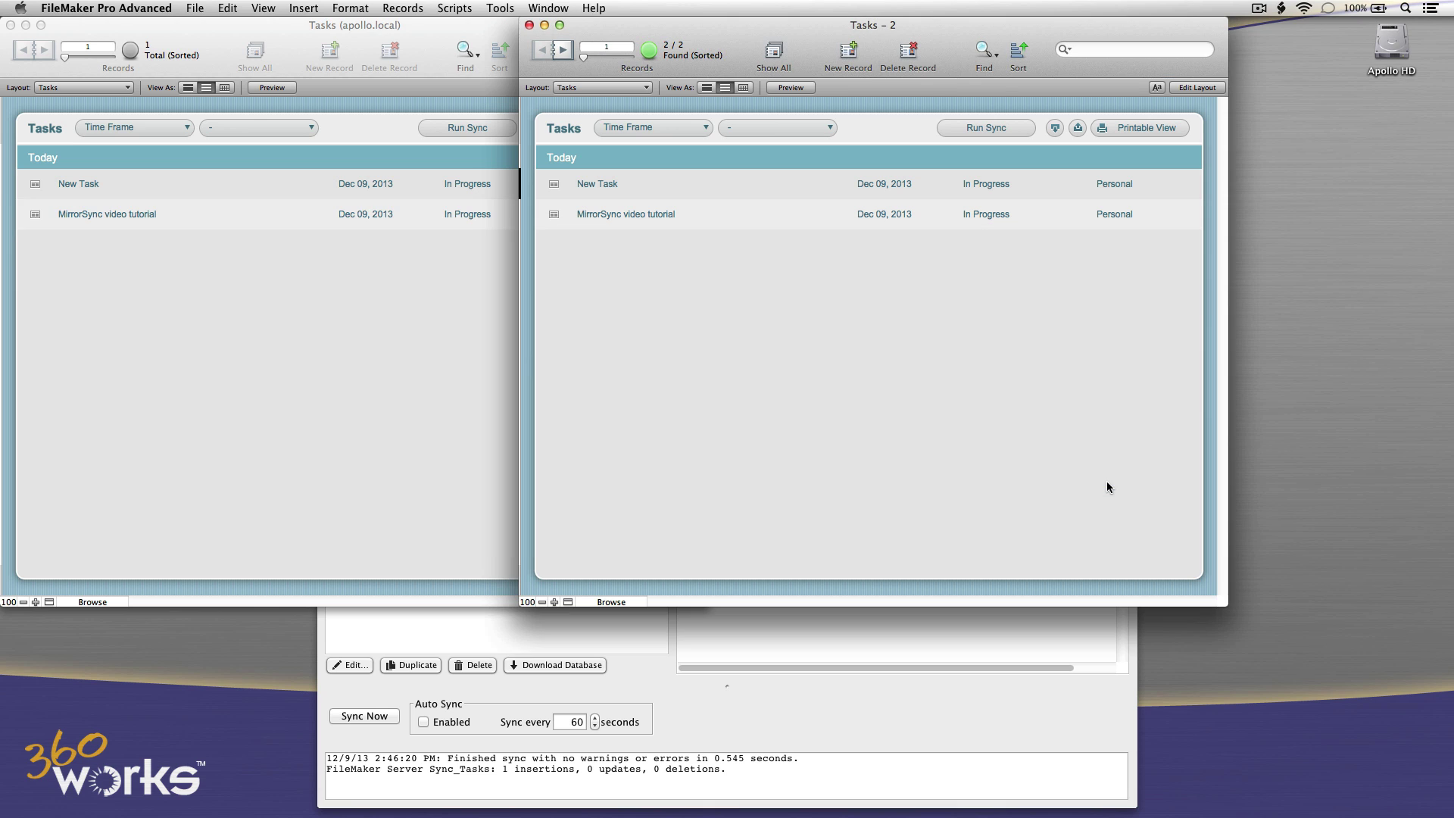
left_click(474, 367)
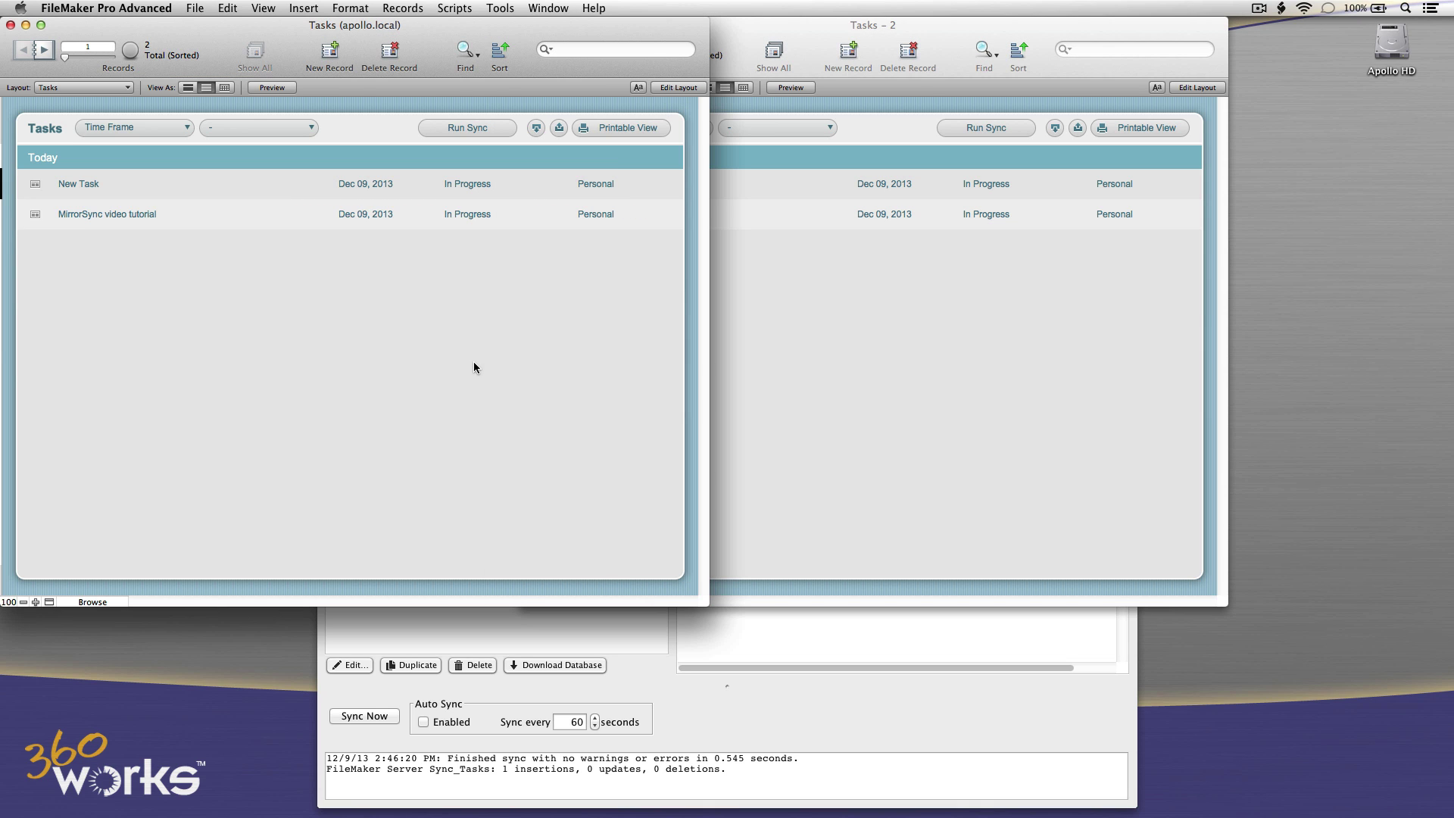
left_click(139, 220)
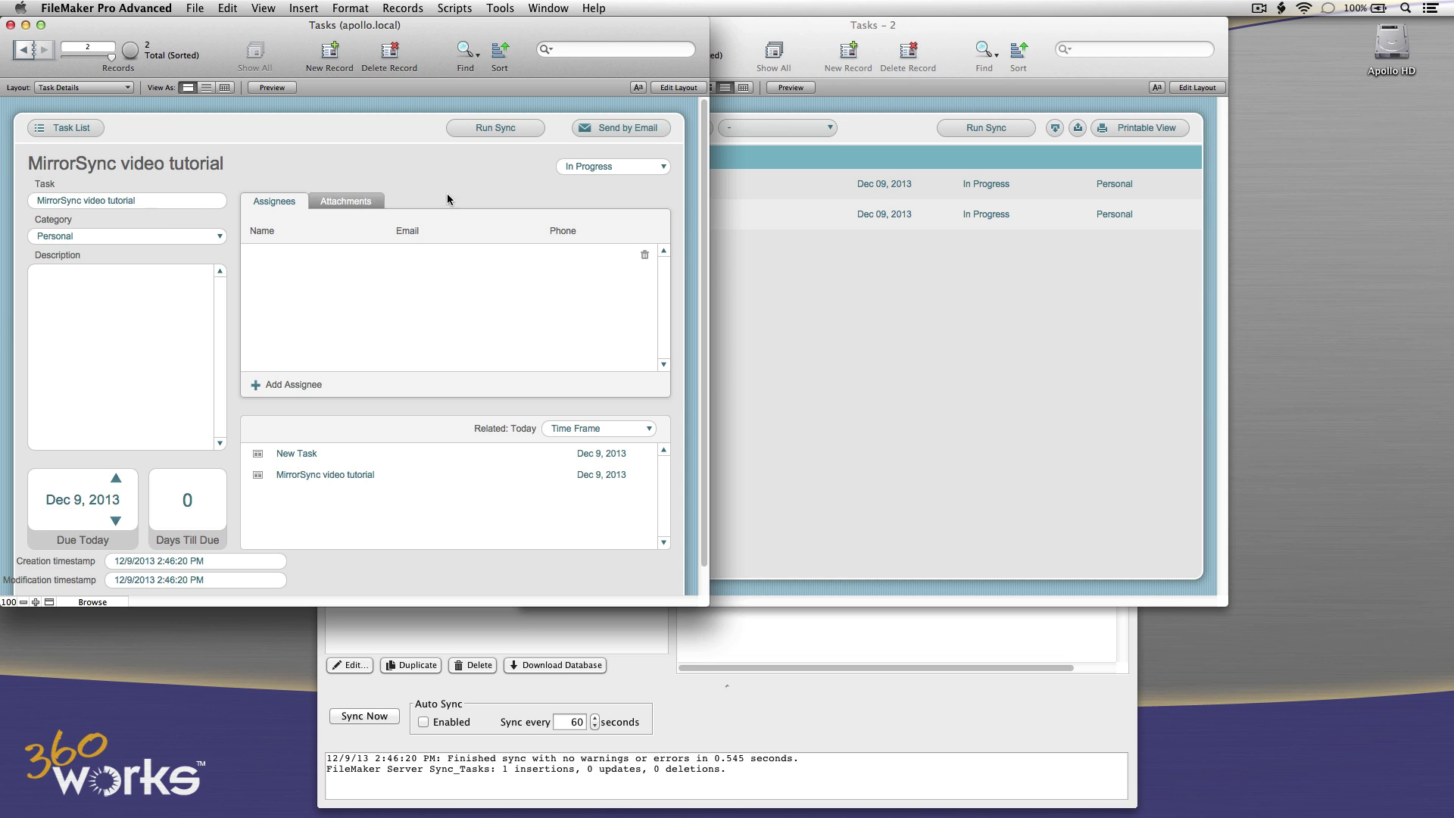
left_click(599, 166)
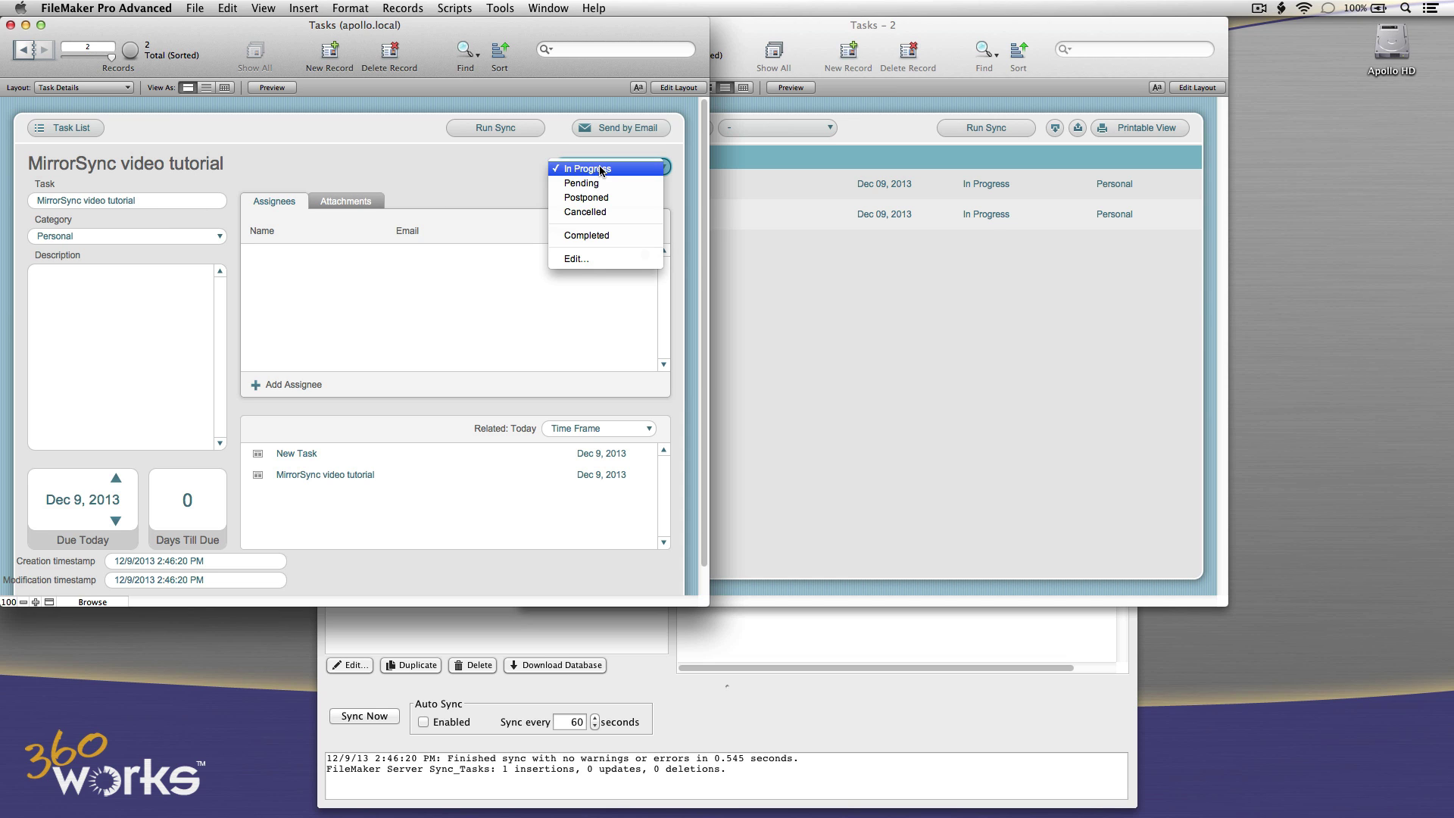
left_click(592, 235)
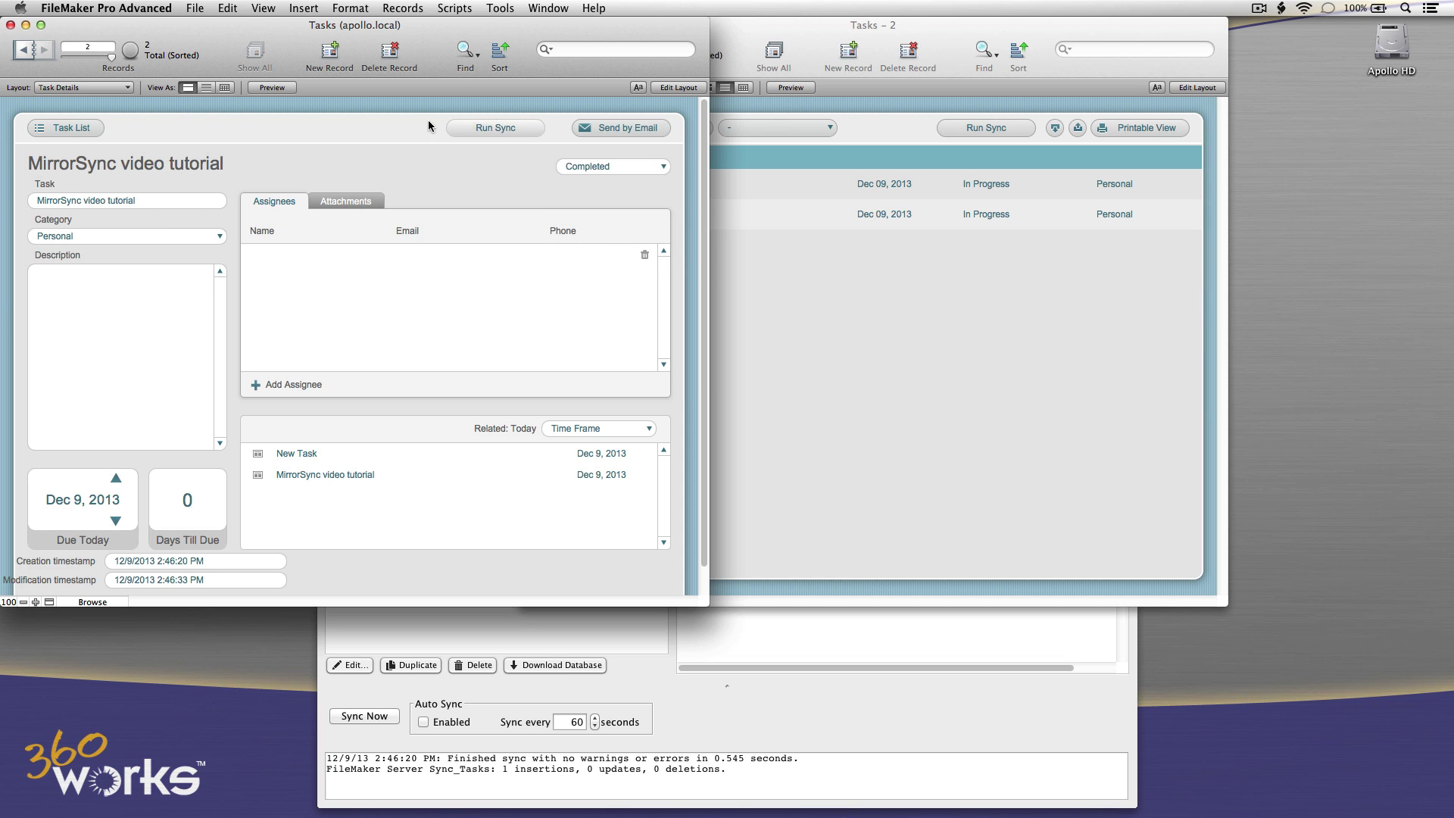
left_click(53, 129)
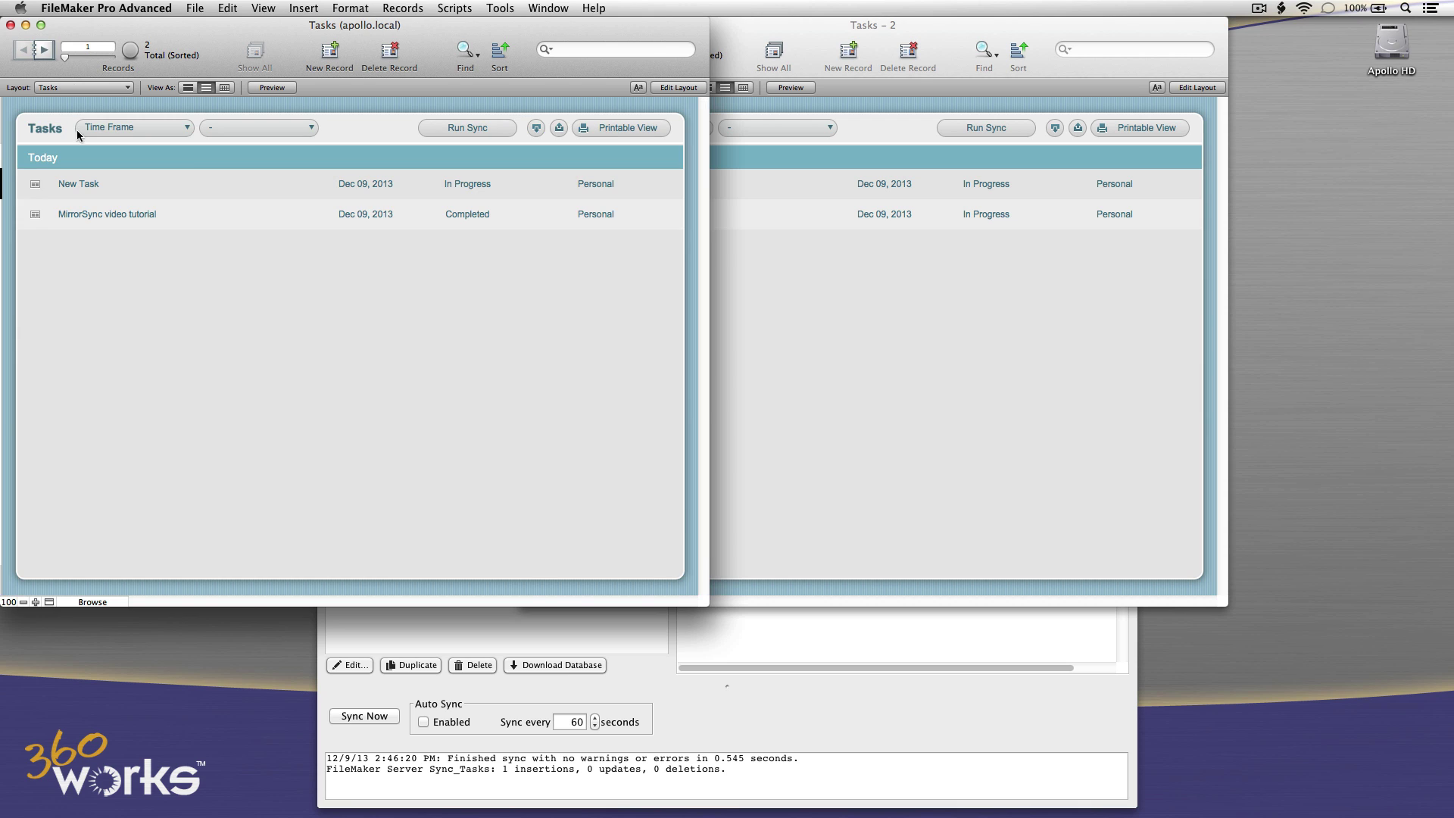
Run a sync in Tasks - 2 to pull the Completed status into the offline copy.
left_click(790, 339)
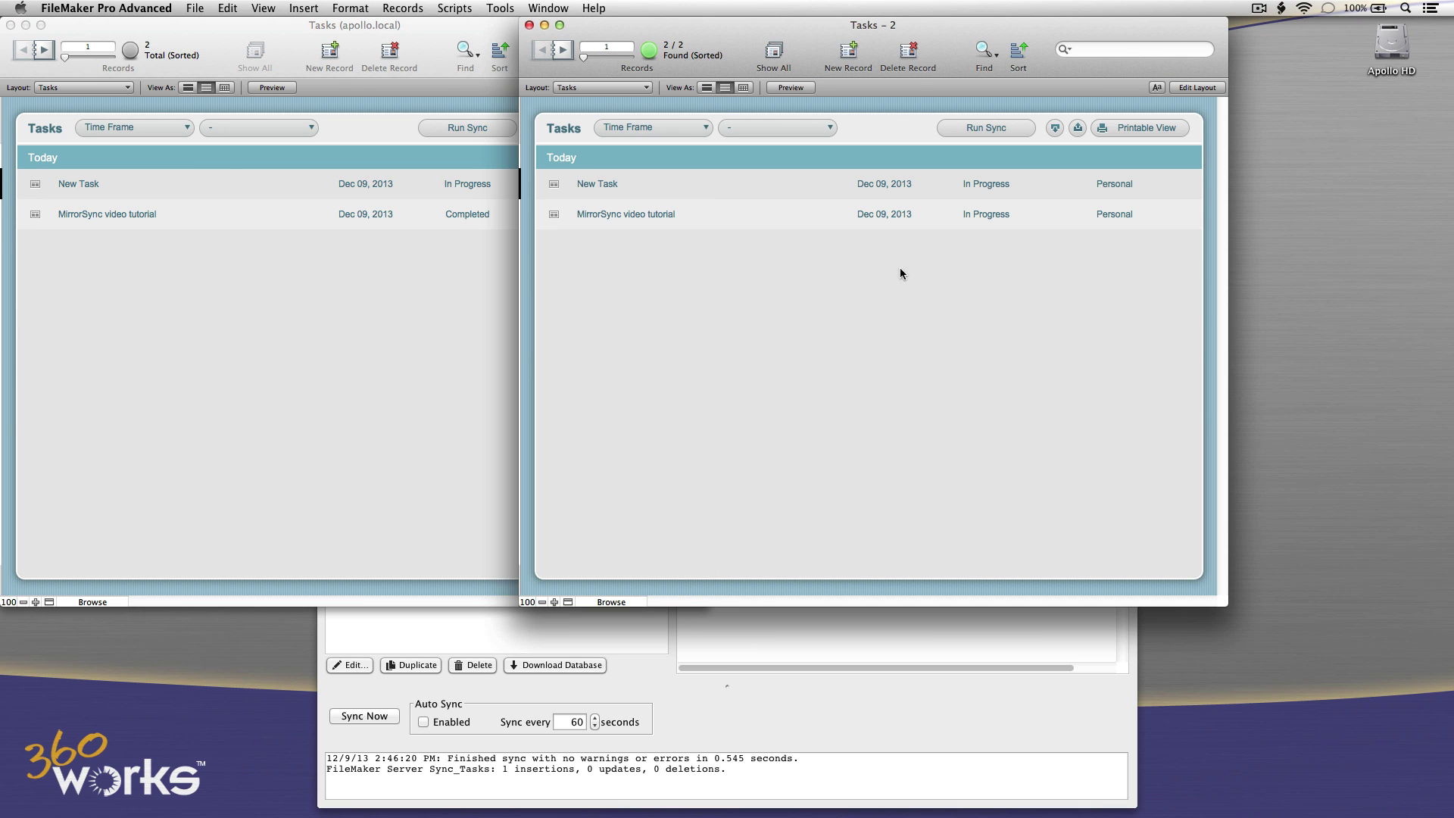
left_click(977, 130)
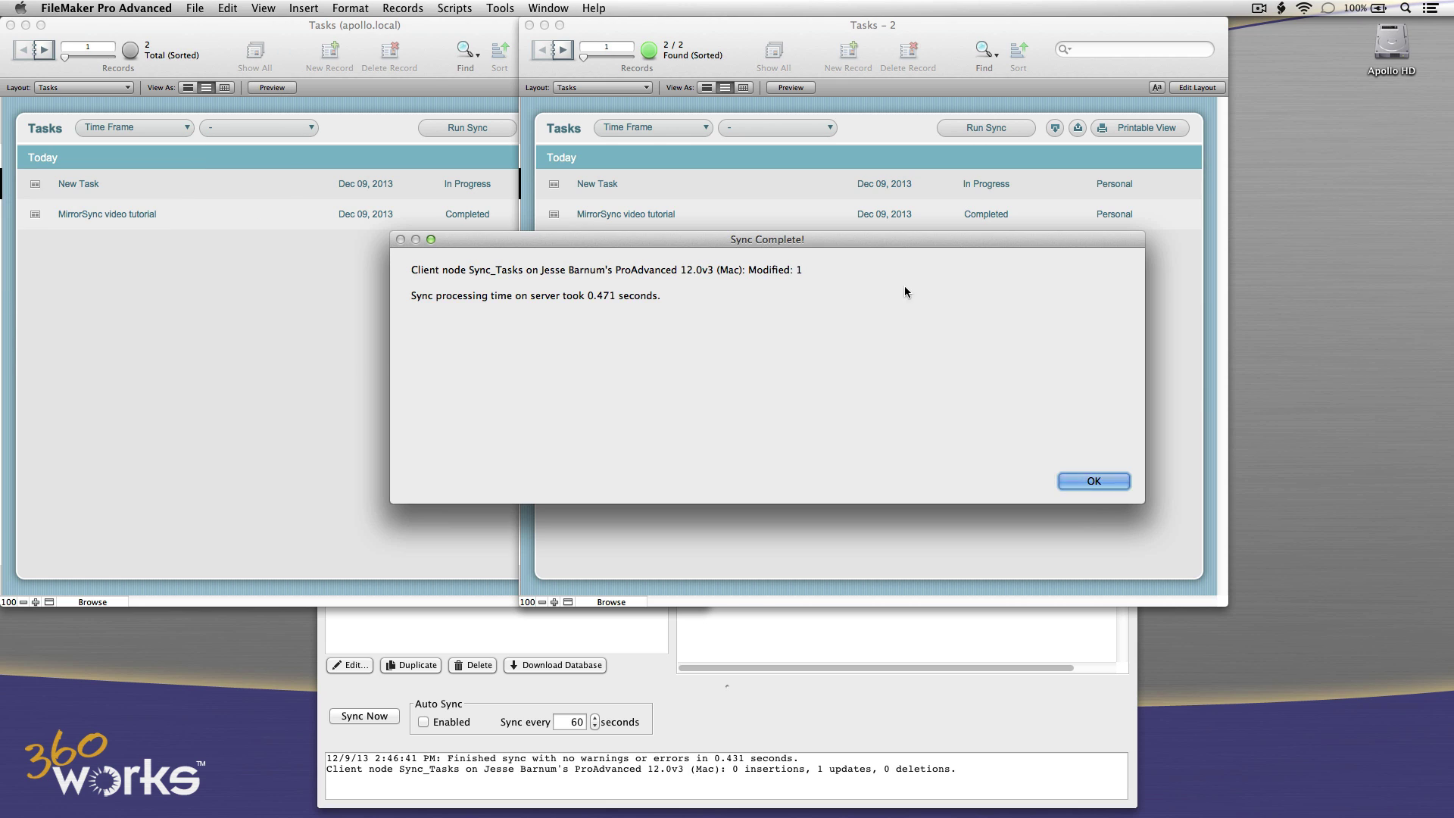
left_click(1106, 481)
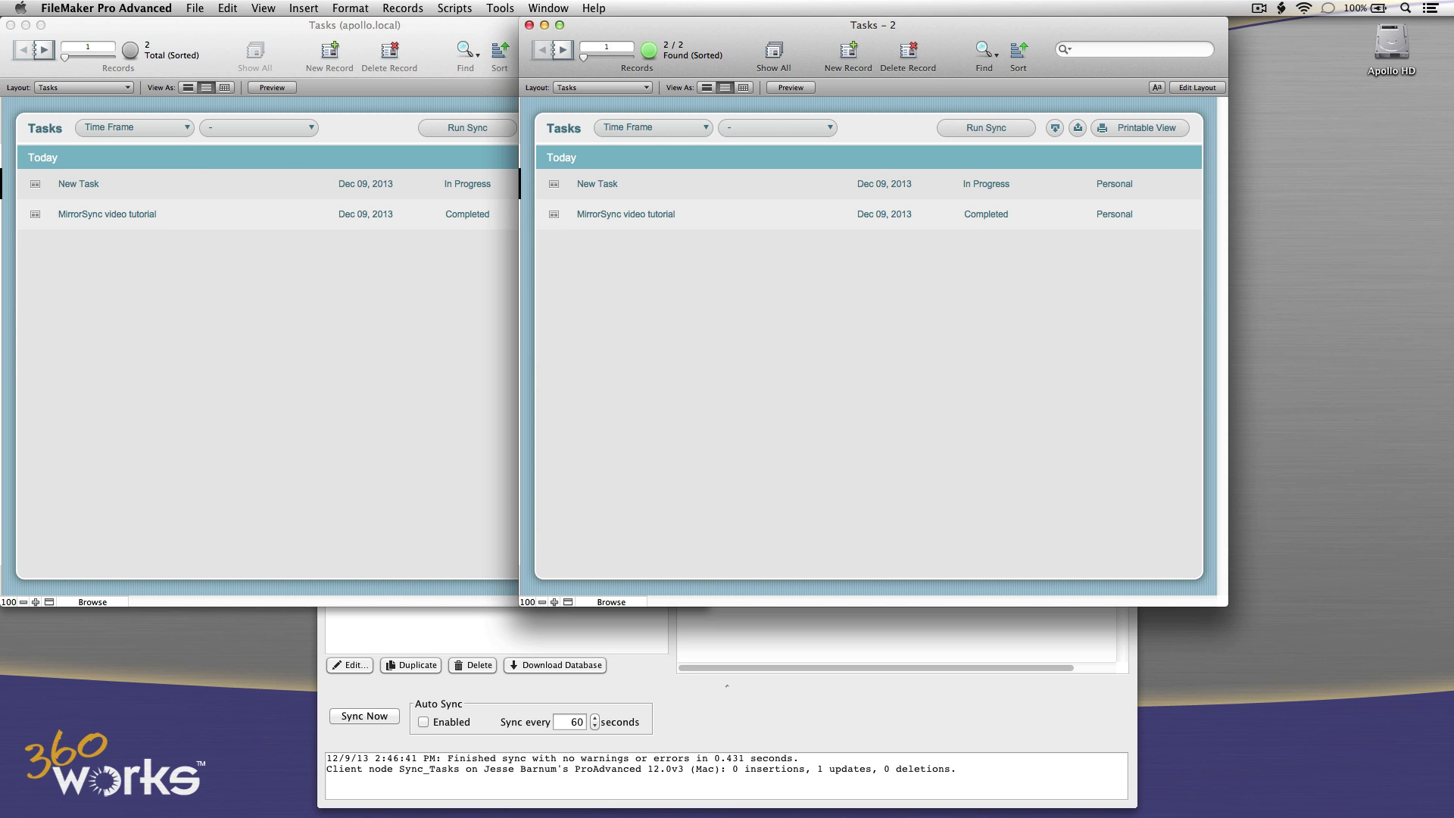